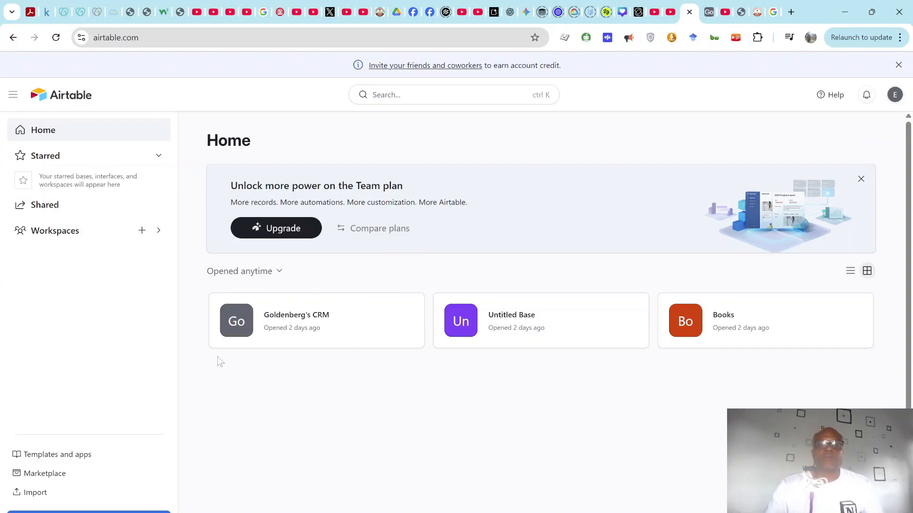
Step: Open the All Workspaces page listing Personal and My First Workspace, checking Personal's options menu
click(159, 230)
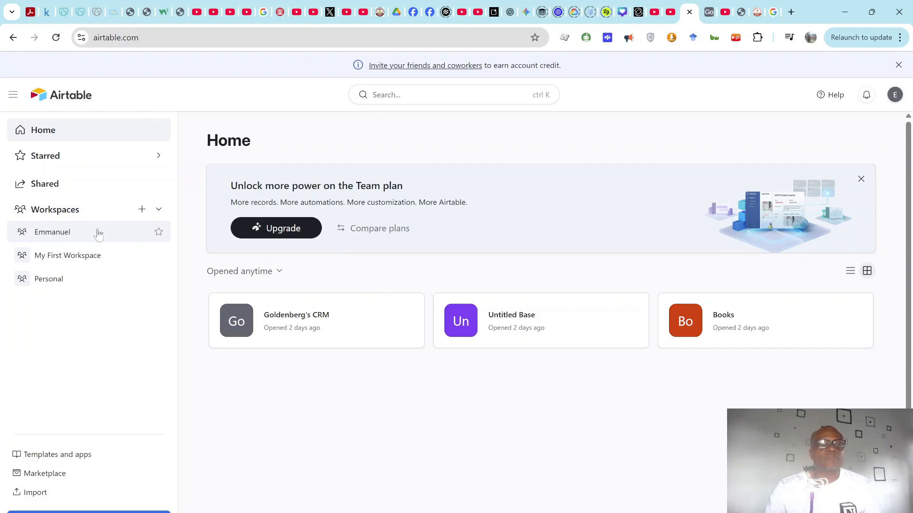
click(141, 210)
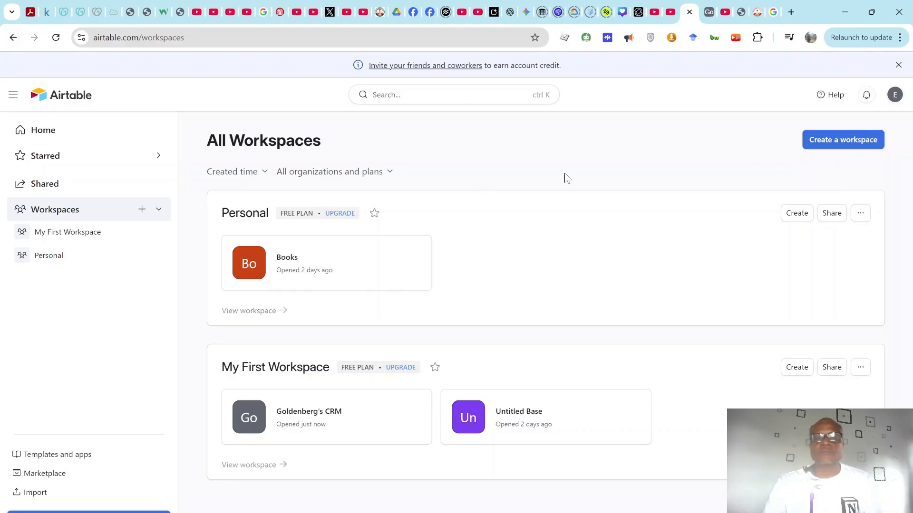
click(861, 214)
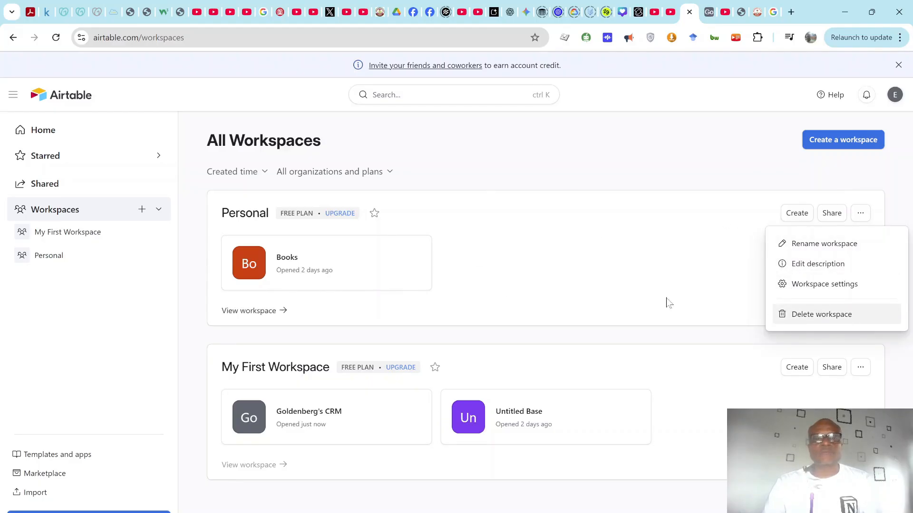
click(548, 308)
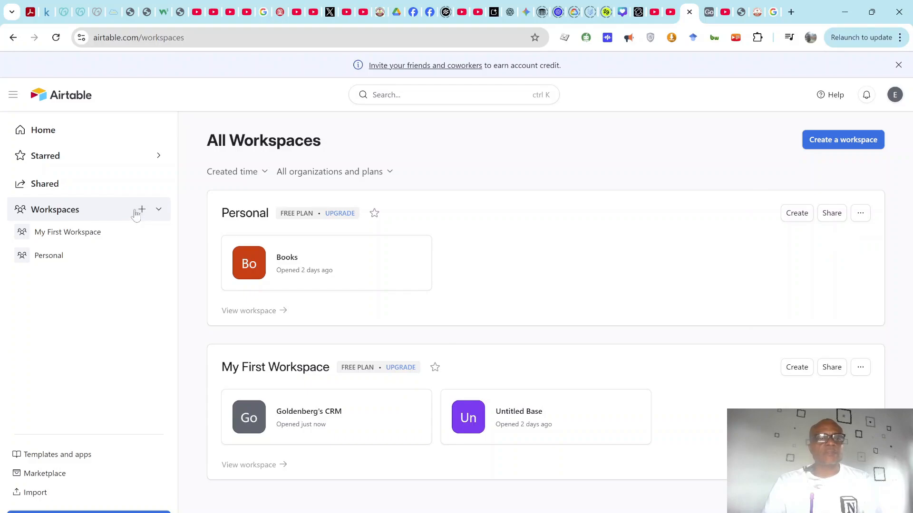
Step: Create a workspace with the owner's first name as its name, then start a new app there
click(844, 140)
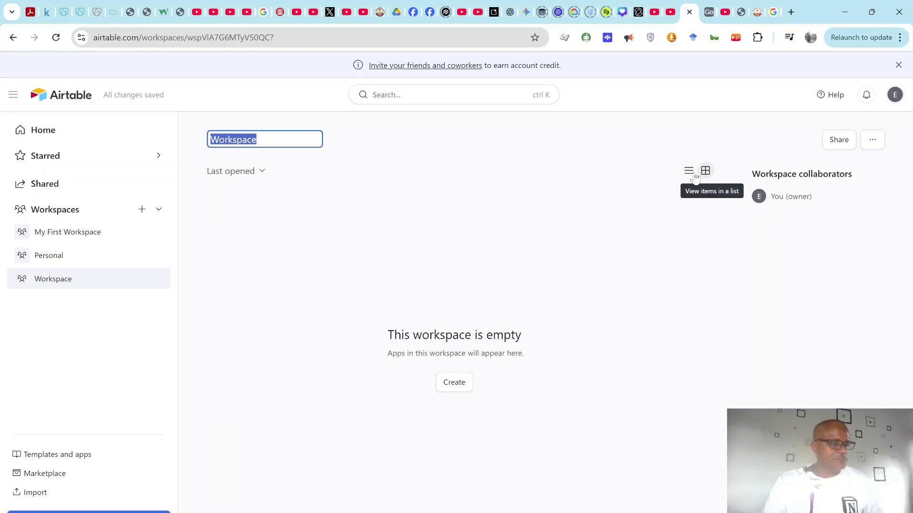
text(E)
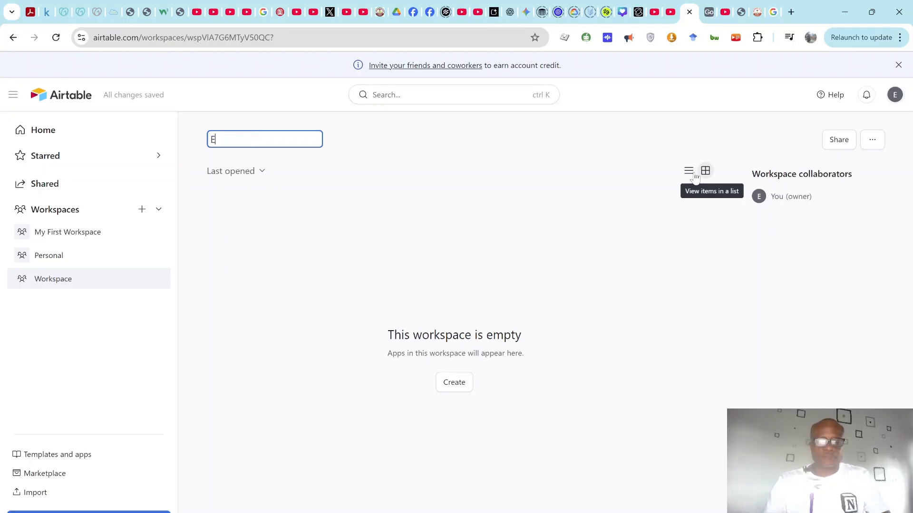
text(mmanuel)
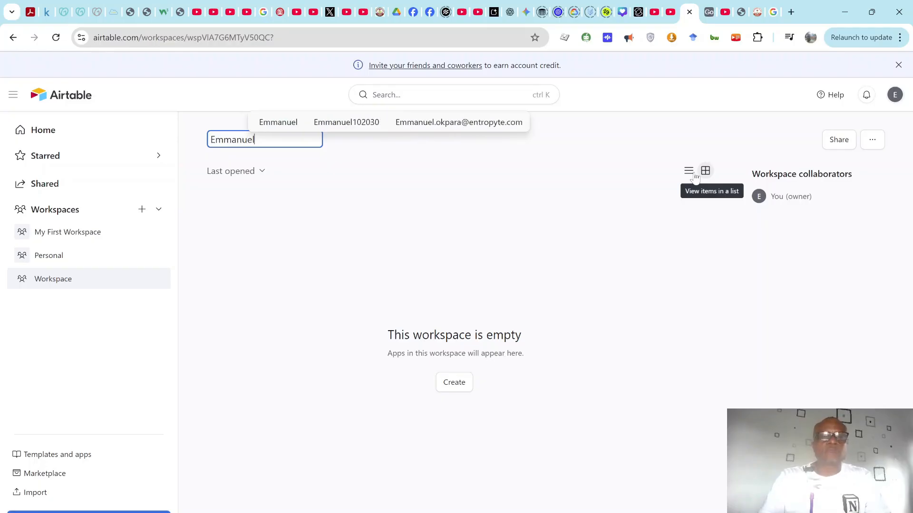
key(Return)
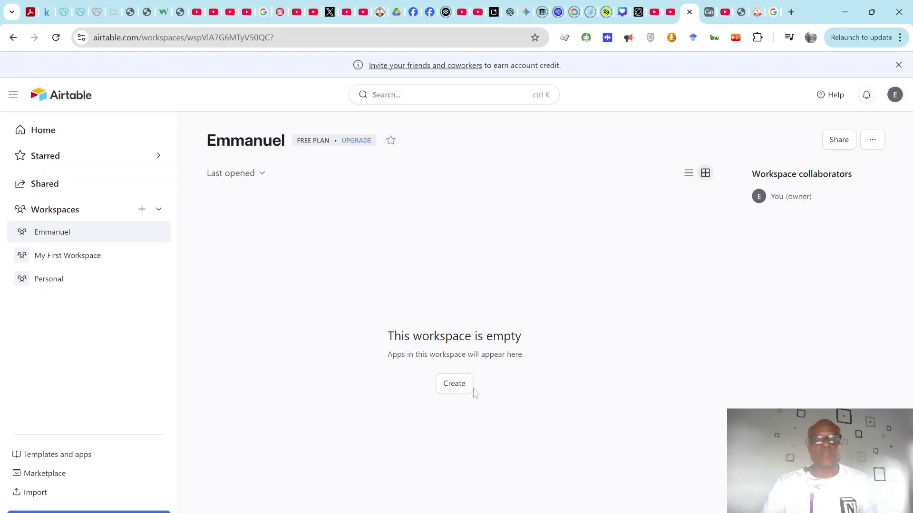
click(453, 389)
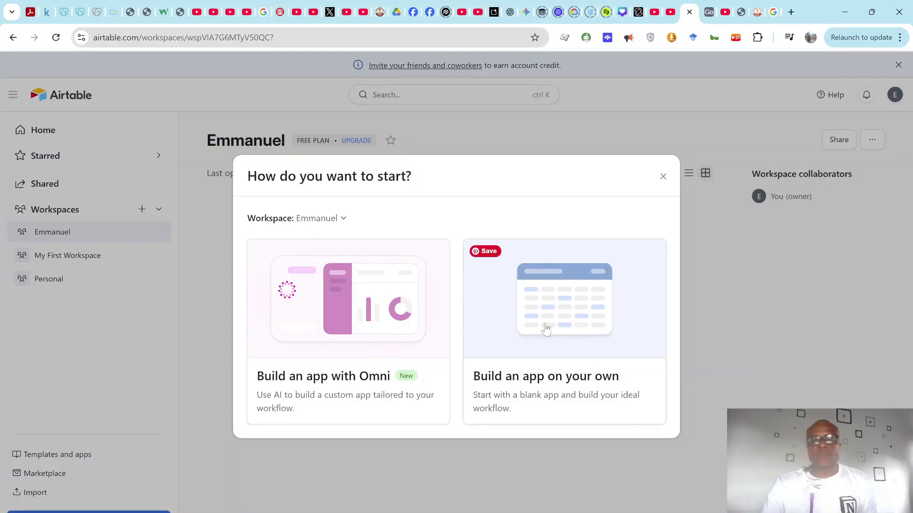
Step: Build a blank base from scratch and hide the AI assistant panel so Table 1's grid shows
click(547, 352)
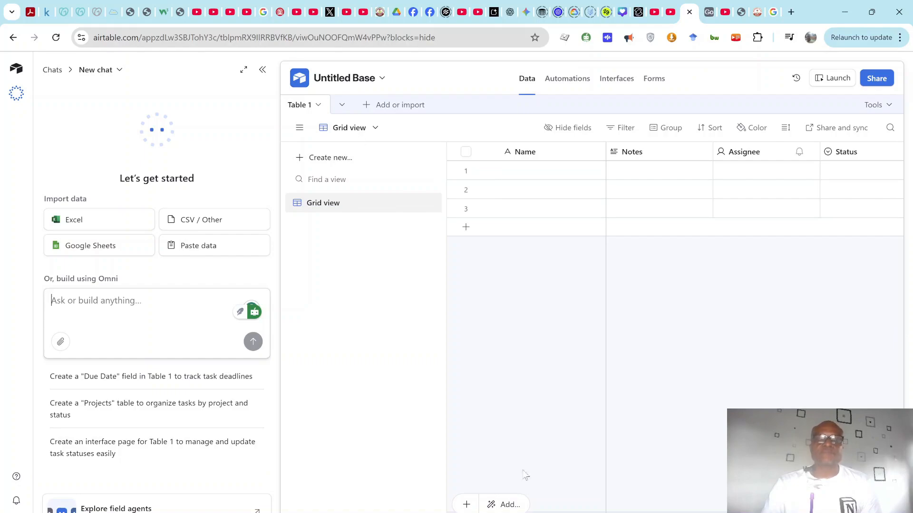
mouse_move(509, 512)
mouse_down()
mouse_move(565, 512)
mouse_move(499, 512)
mouse_up()
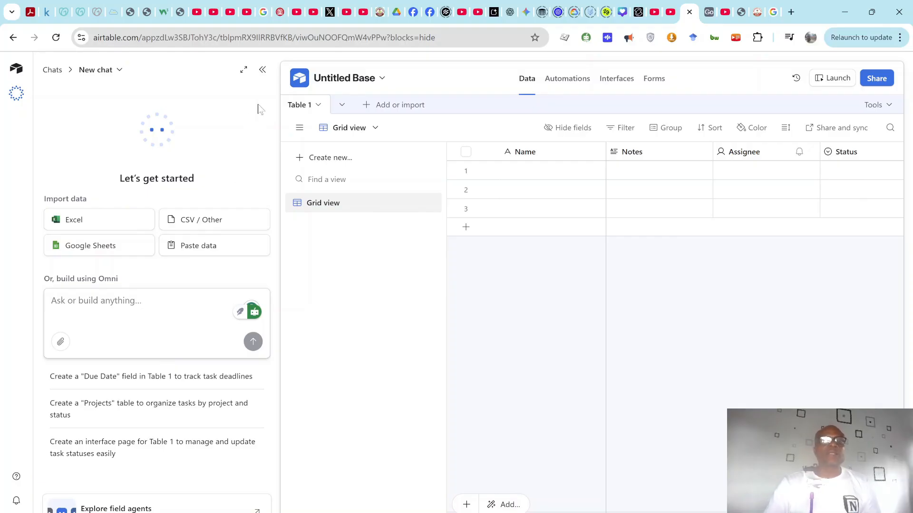
click(263, 70)
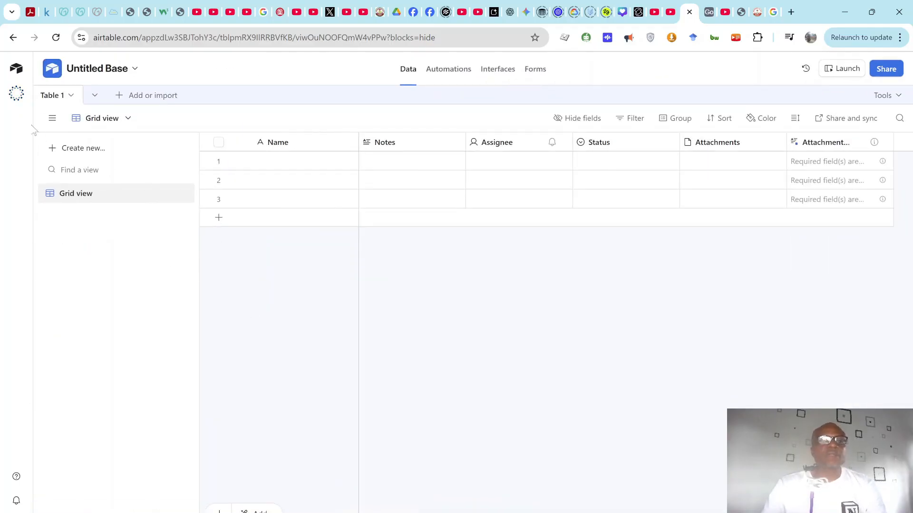
click(14, 100)
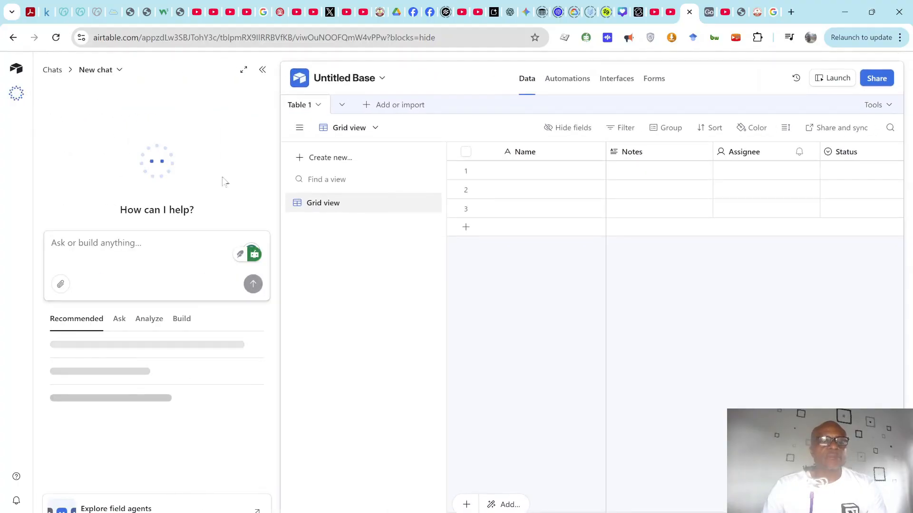
click(261, 70)
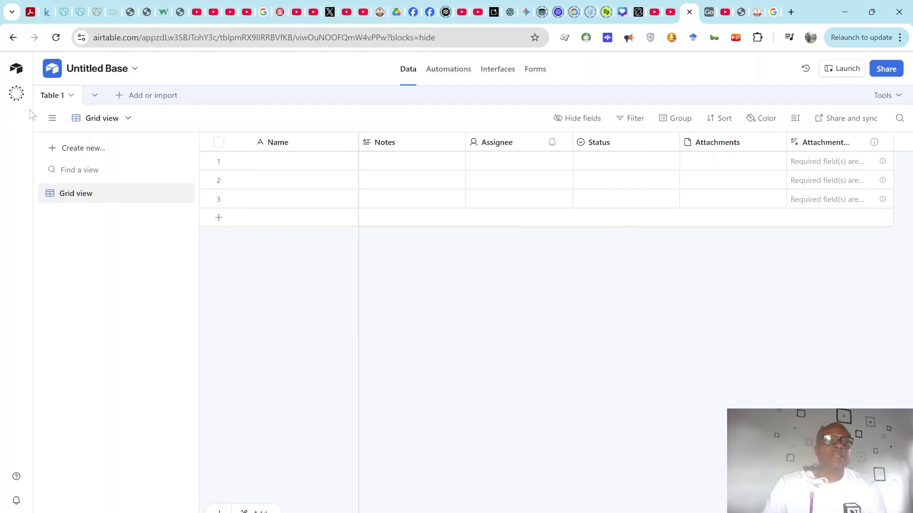
Step: Look over the add-or-import table options and the list of all tables
click(120, 100)
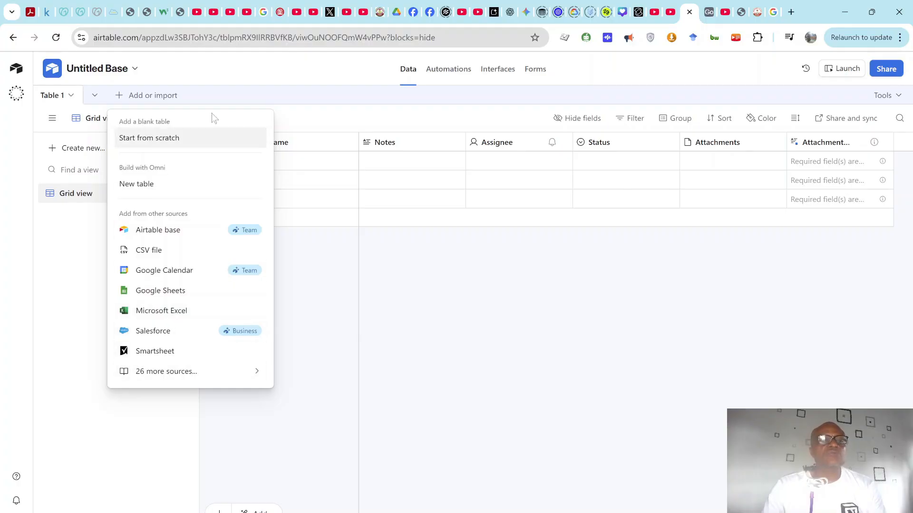
click(201, 102)
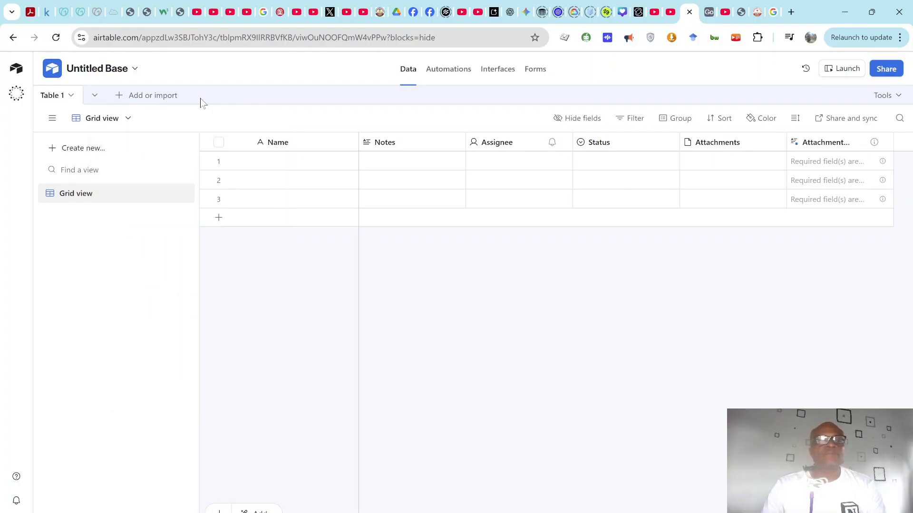
click(94, 97)
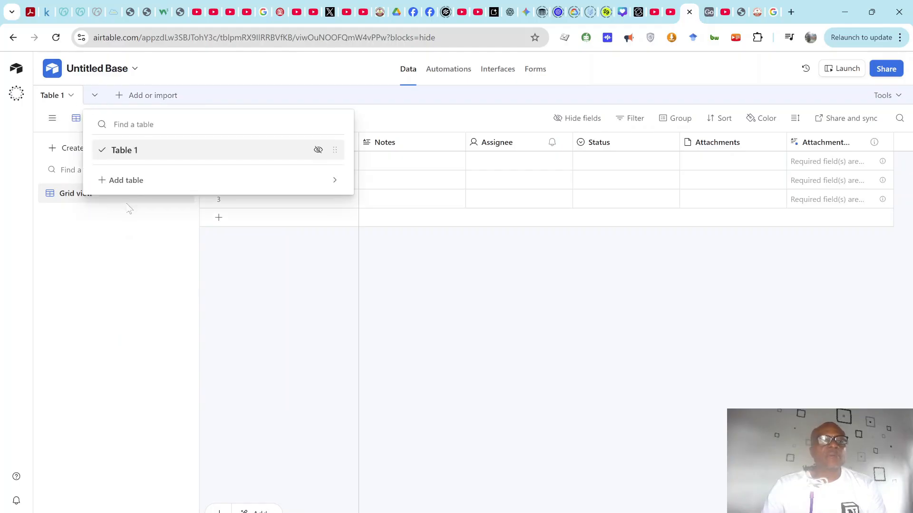
click(213, 88)
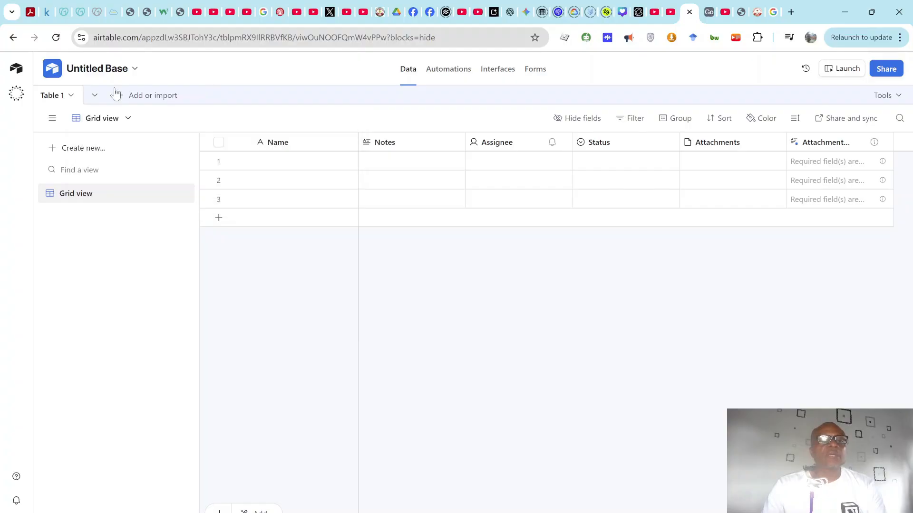
Step: Rename Table 1 to 'Clients'
click(71, 97)
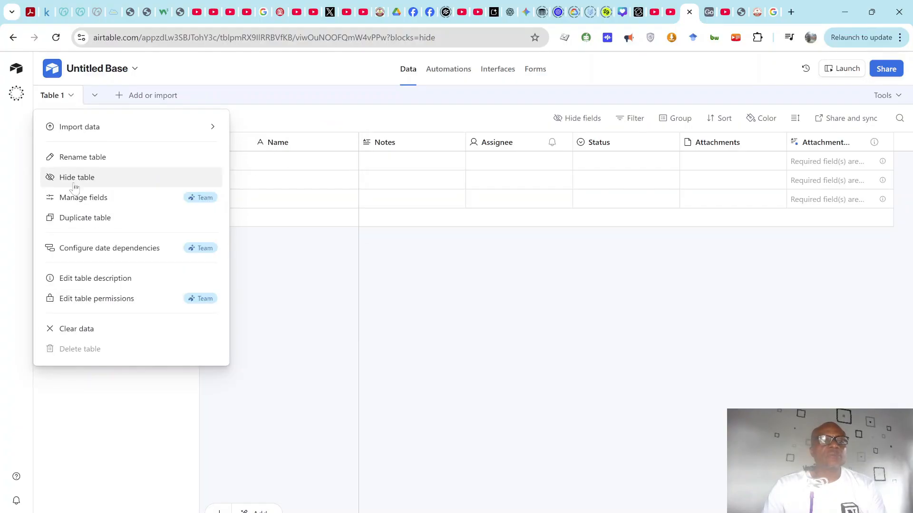
mouse_move(77, 134)
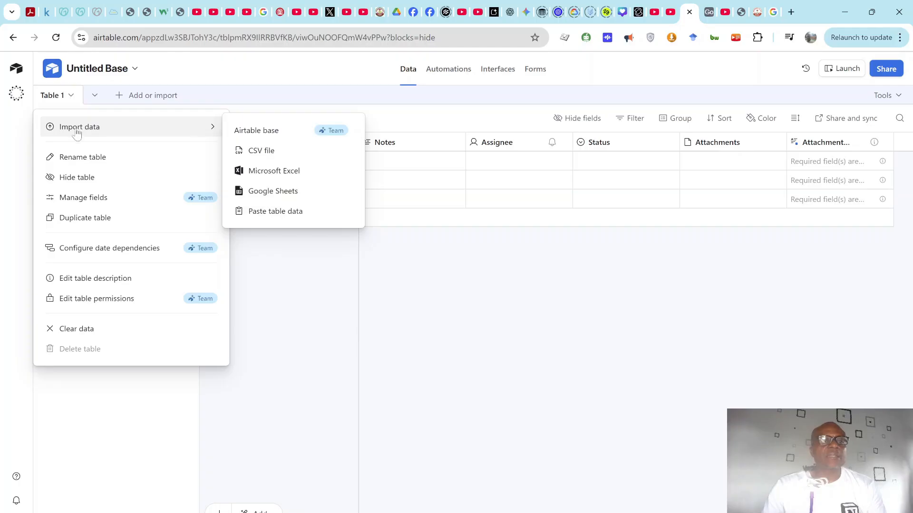
click(88, 164)
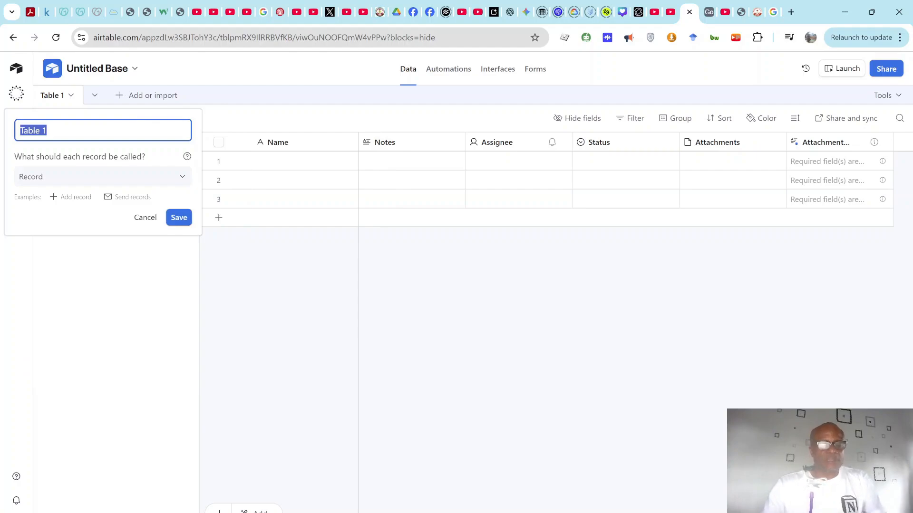
text(Clients)
key(Return)
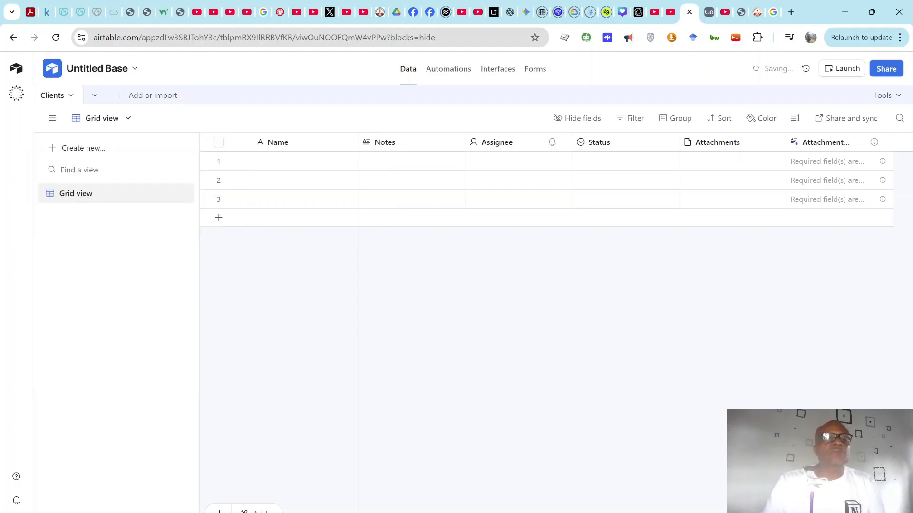
click(134, 72)
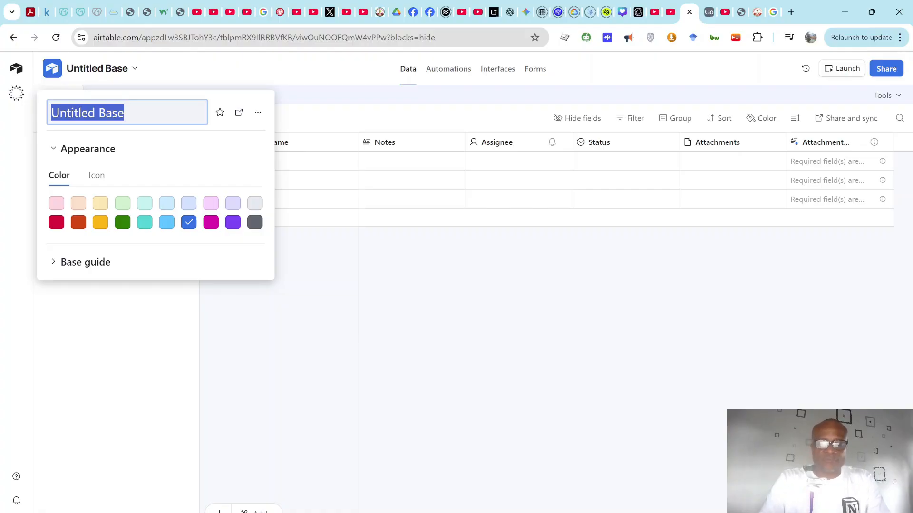
Step: Name the base 'Golden Coffee', correcting the extra trailing letter
text(Golden )
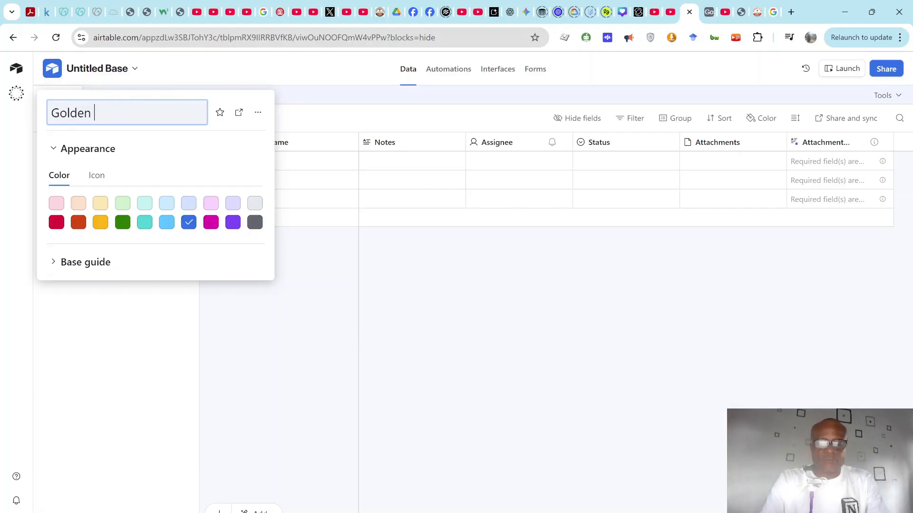
text(Coffeee)
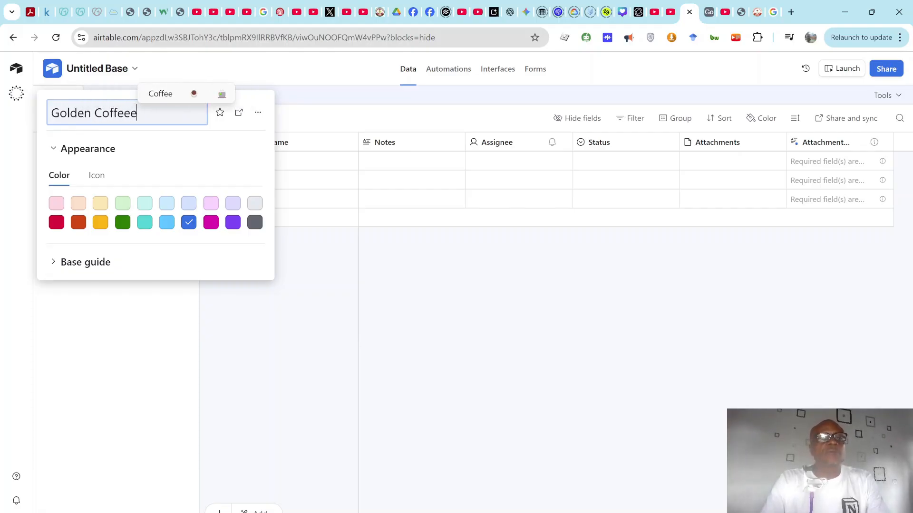
key(BackSpace)
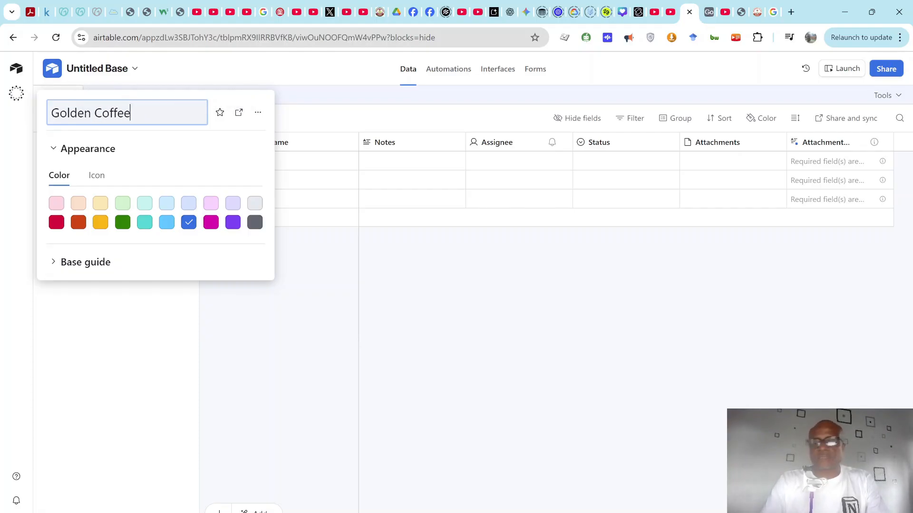
key(Return)
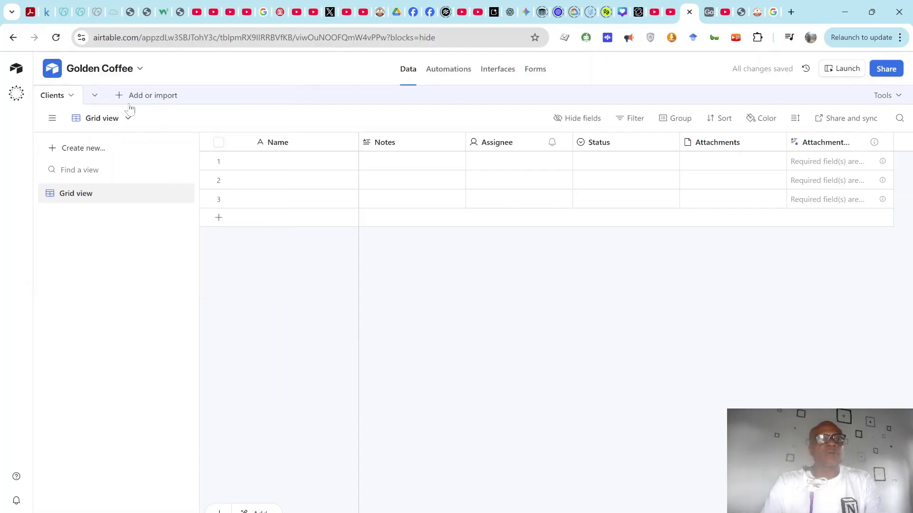
Step: Review the Base guide in the base details panel, then close the panel
click(141, 70)
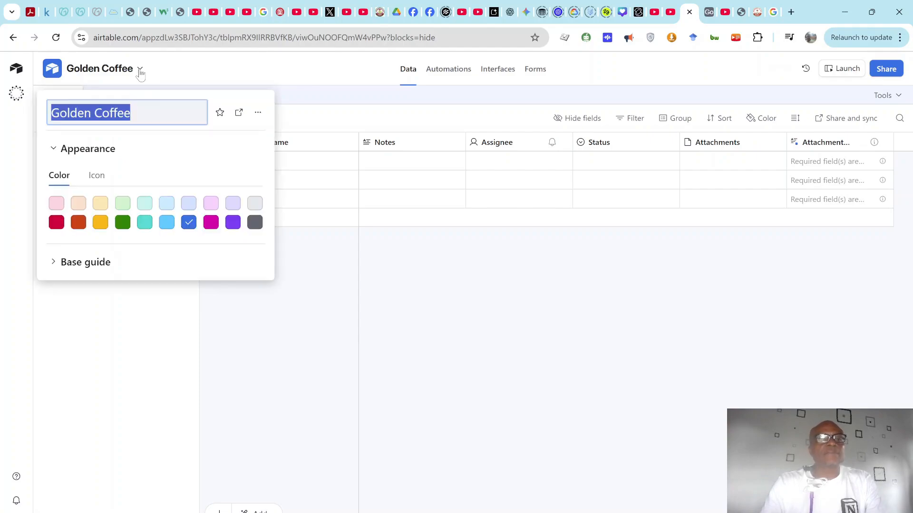
click(58, 264)
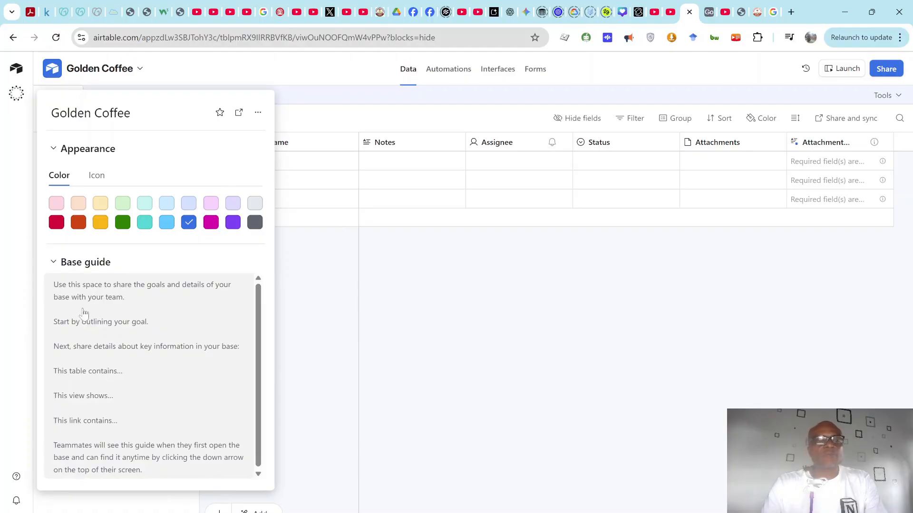
click(97, 330)
key(ctrl+a)
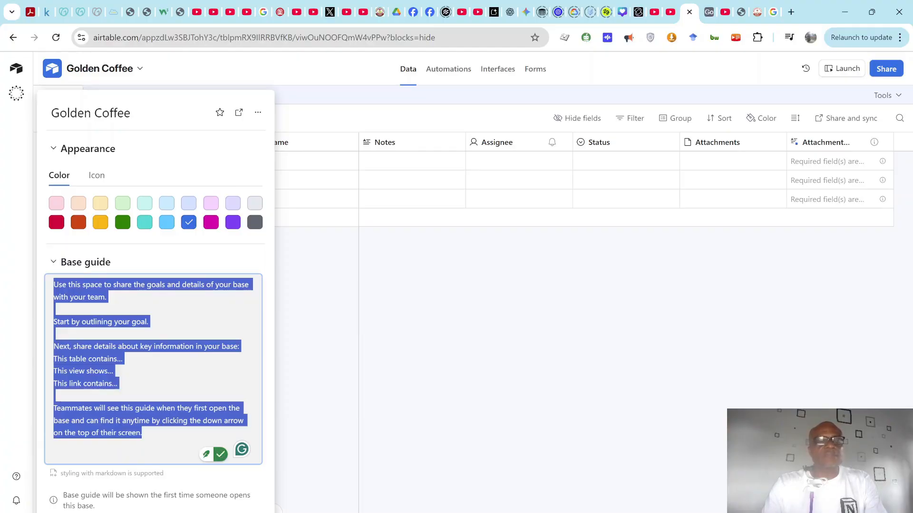
click(225, 262)
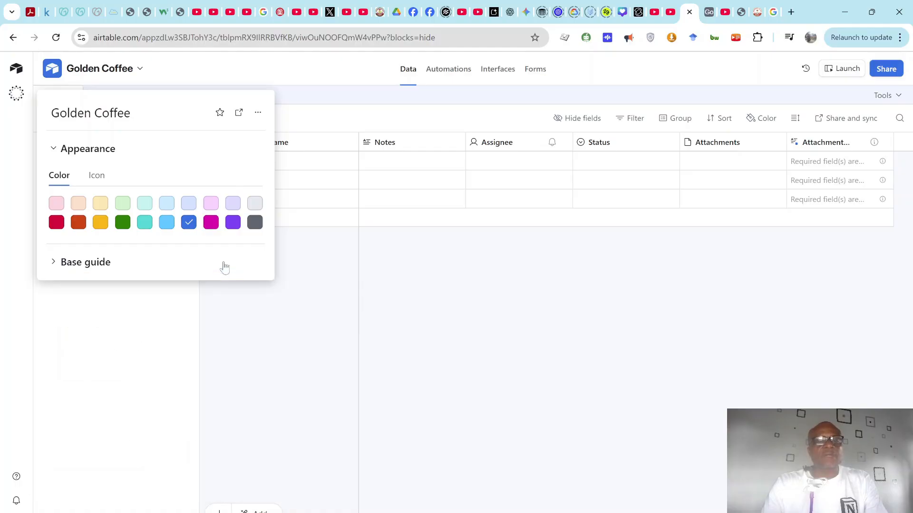
click(58, 266)
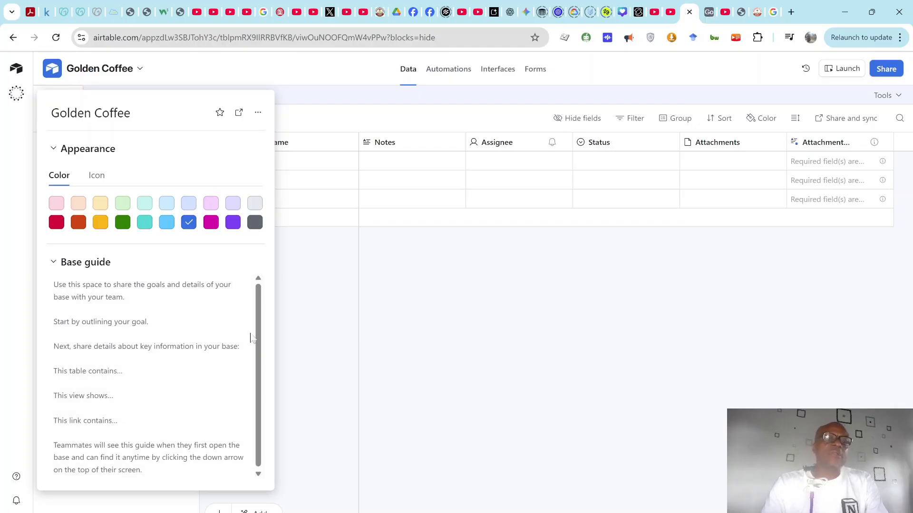
click(288, 287)
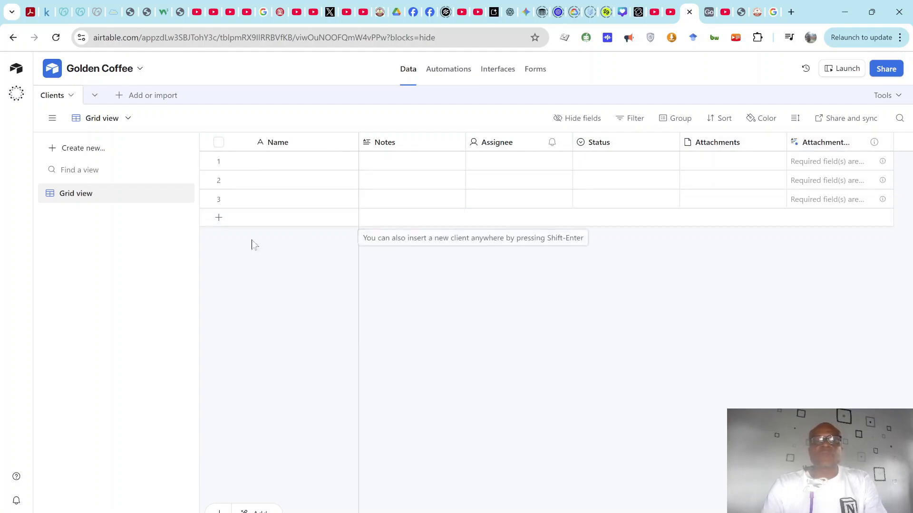
click(349, 144)
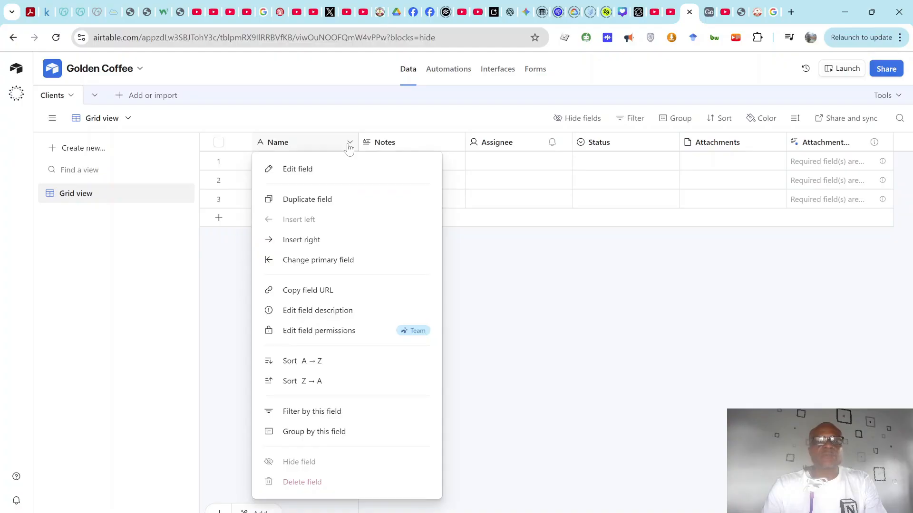
click(308, 176)
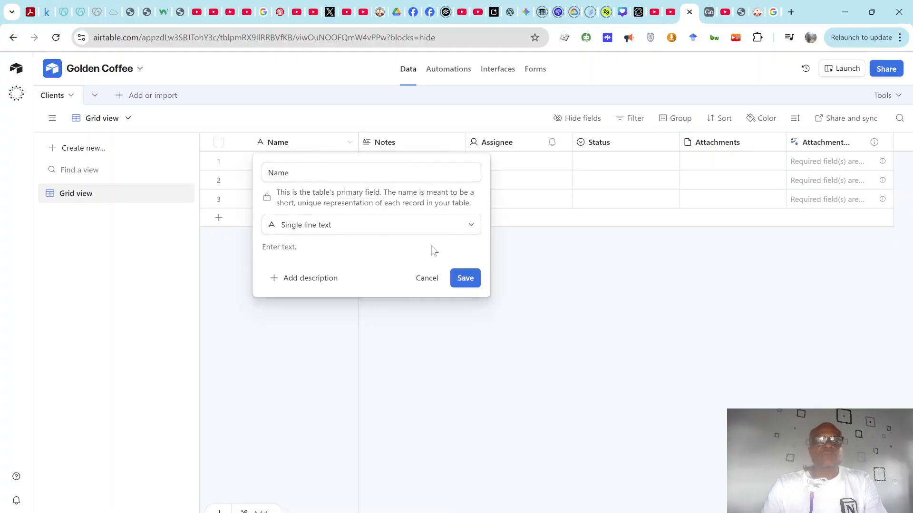
click(471, 227)
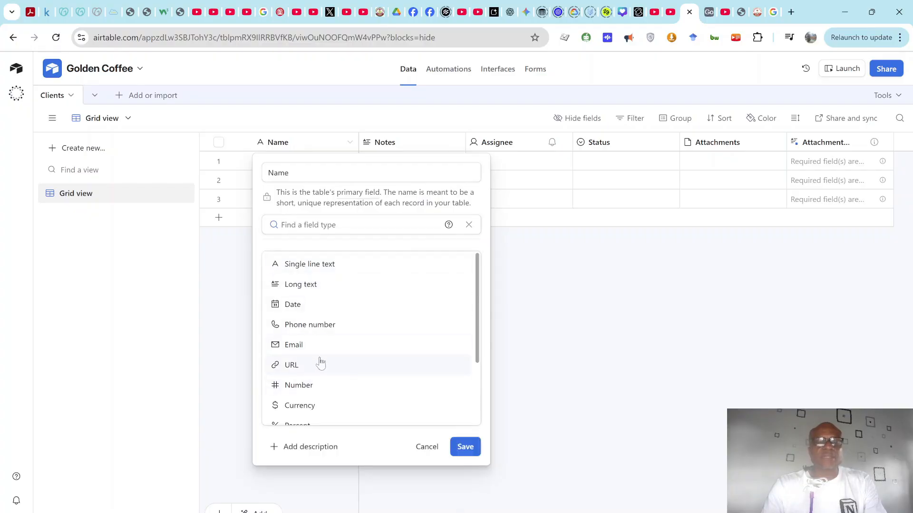
scroll(320, 362, down, 2)
scroll(322, 337, down, 1)
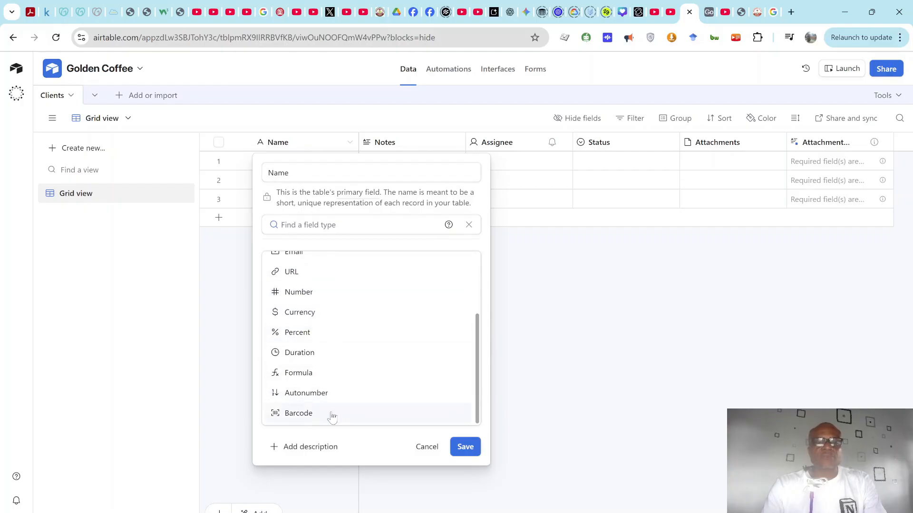
scroll(476, 394, up, 3)
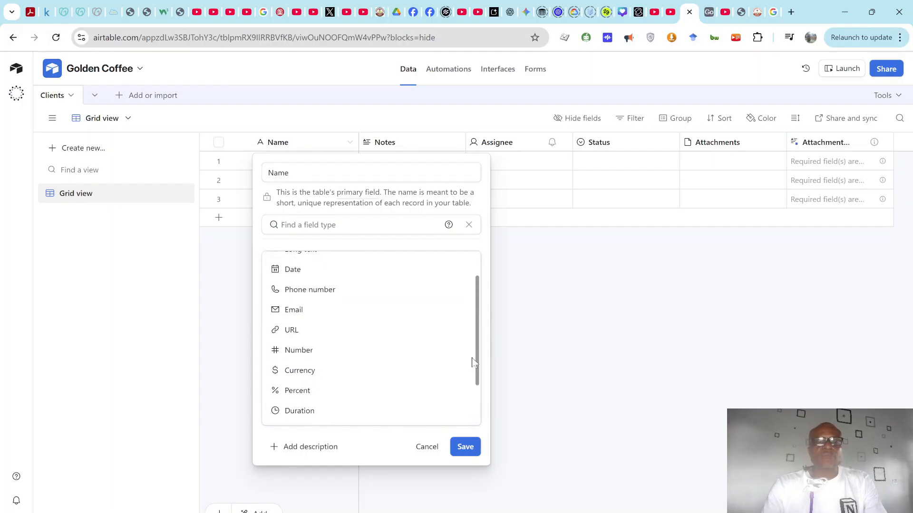
click(291, 173)
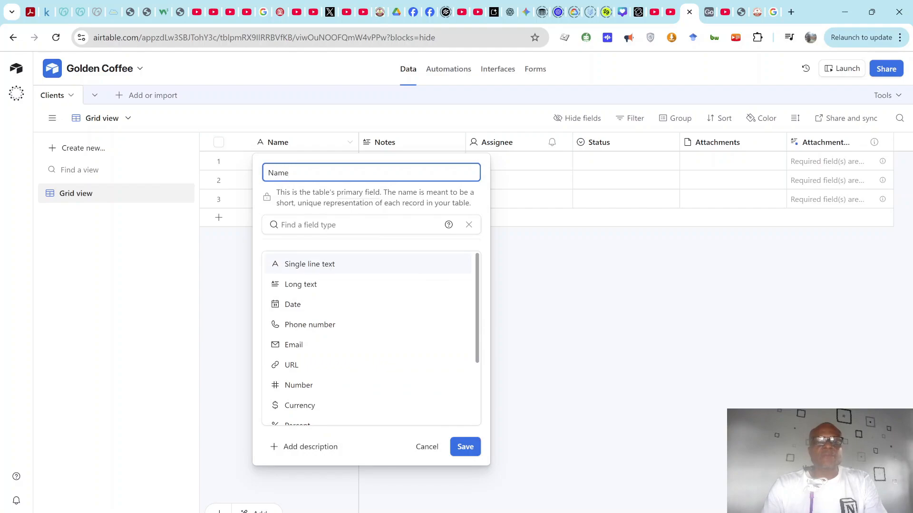
click(341, 266)
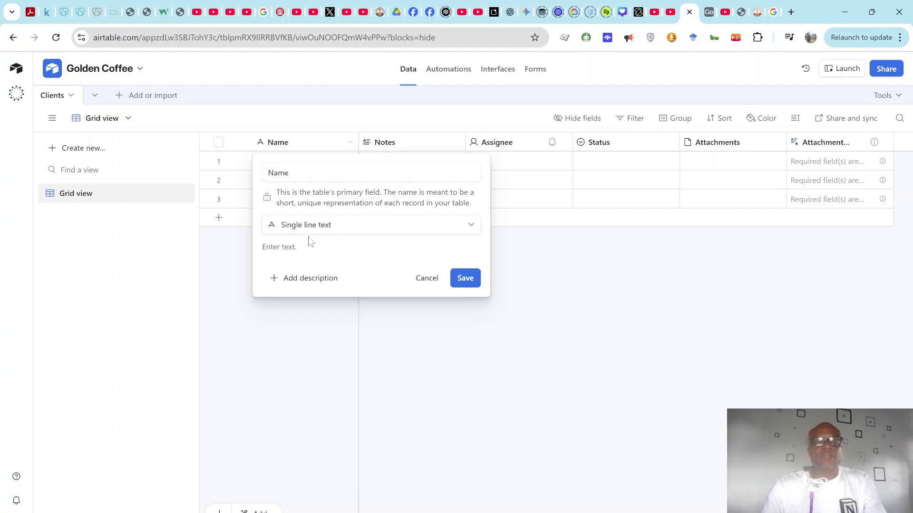
click(470, 232)
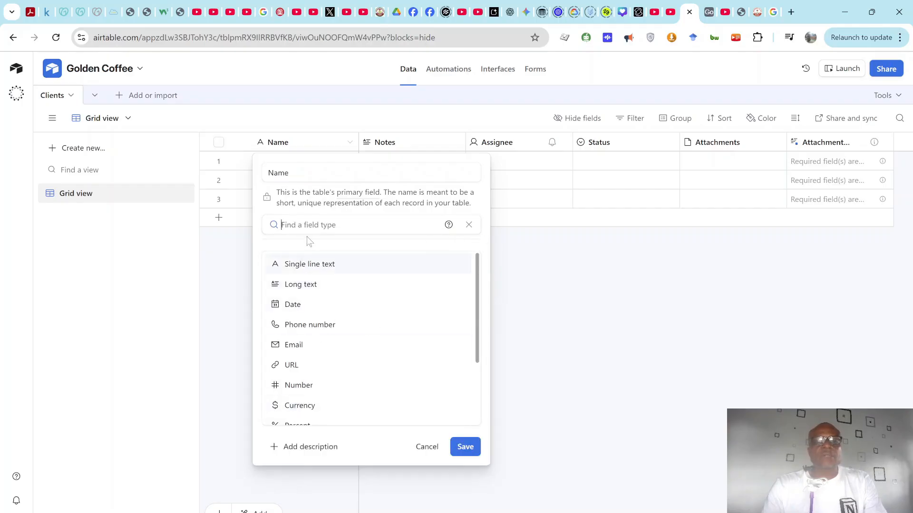
text(for)
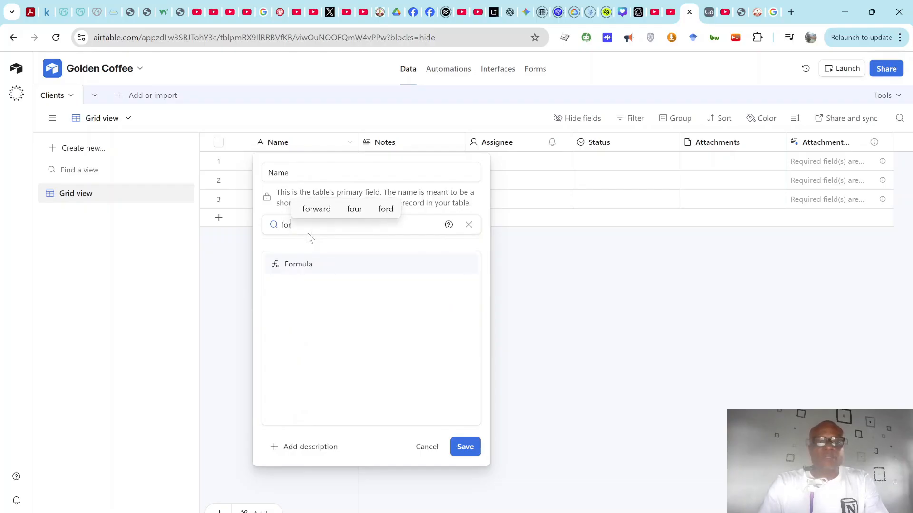
key(BackSpace)
key(BackSpace)
key(BackSpace)
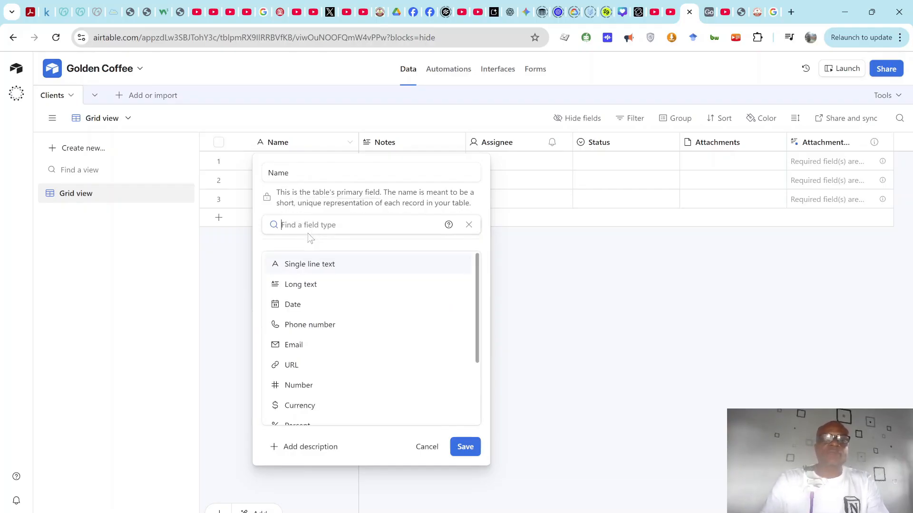
scroll(322, 327, down, 2)
scroll(322, 327, up, 2)
scroll(322, 327, down, 2)
scroll(323, 327, up, 2)
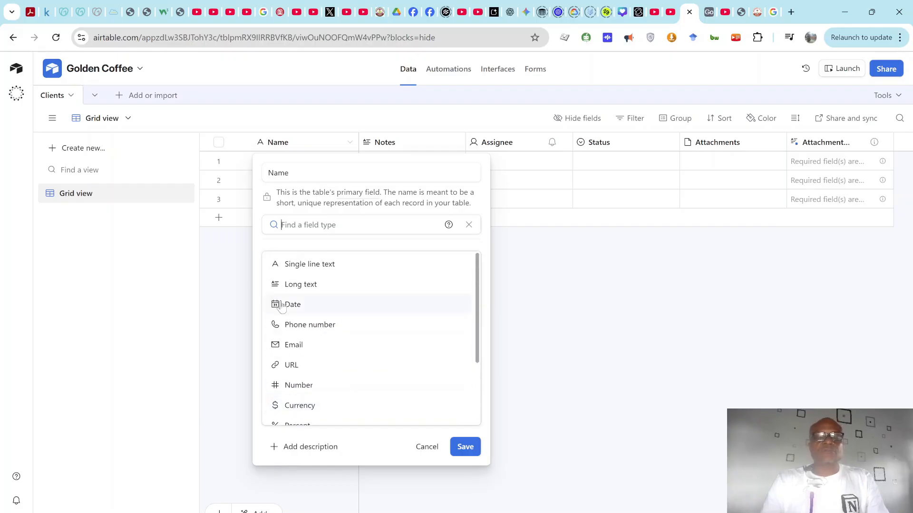
scroll(334, 350, down, 2)
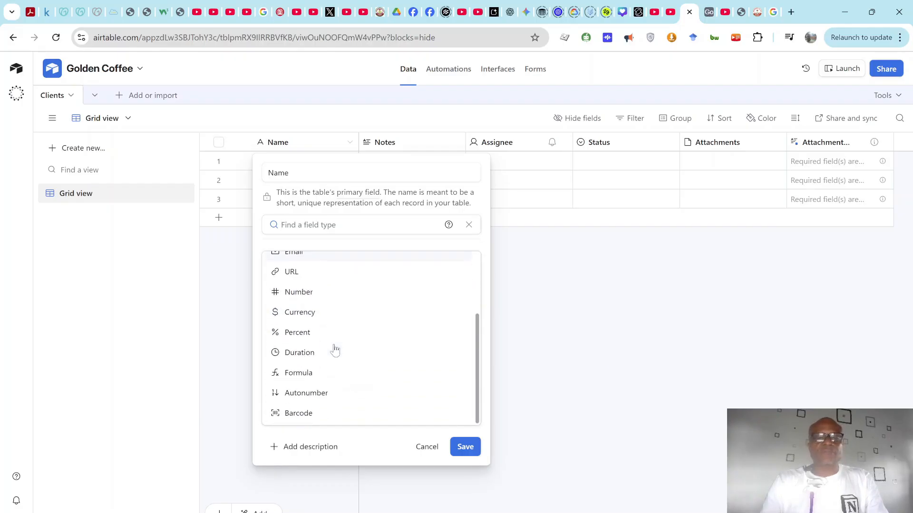
text(atta)
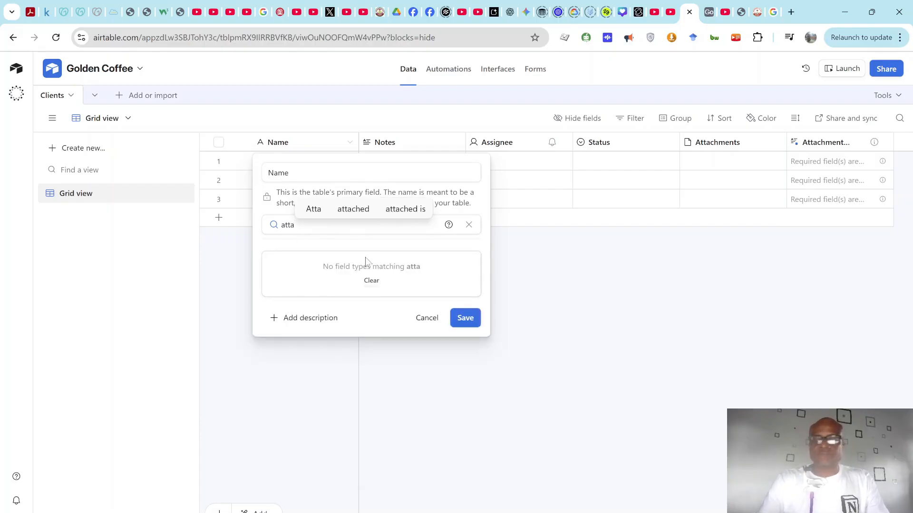
key(BackSpace)
key(BackSpace)
key(BackSpace)
key(BackSpace)
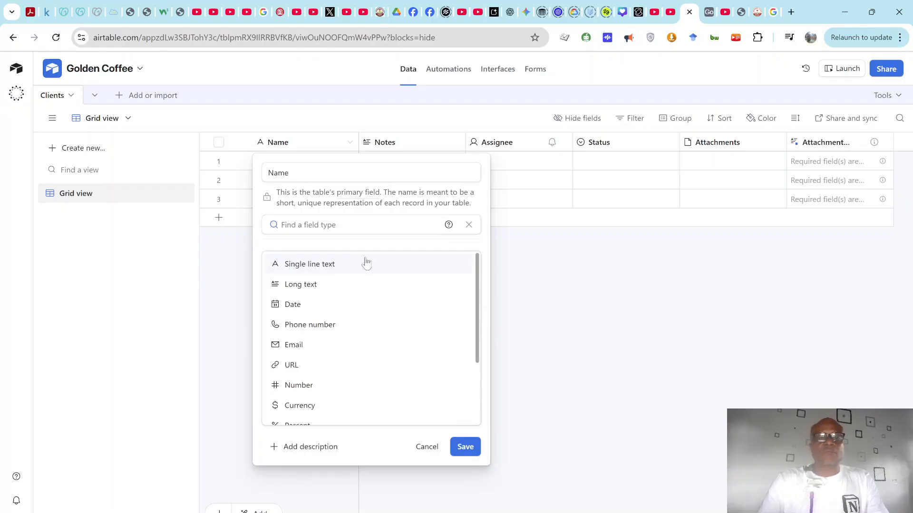
click(234, 257)
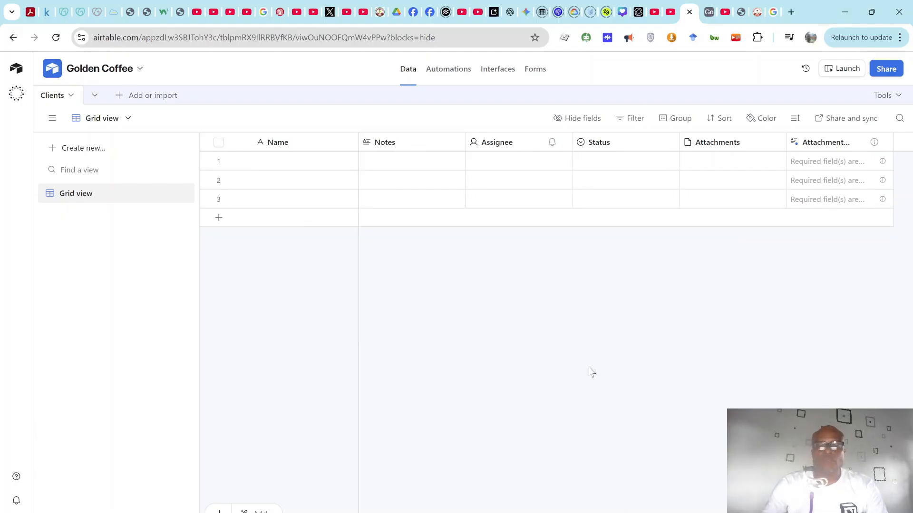
mouse_move(637, 512)
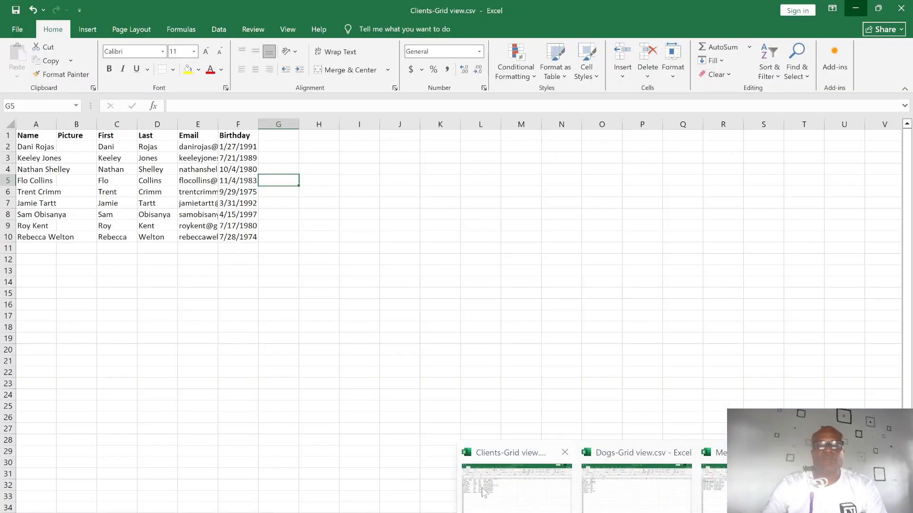
Step: Autofit column A (Name) in Clients-Grid view.csv, then switch to Meetings-Grid view.csv
click(483, 491)
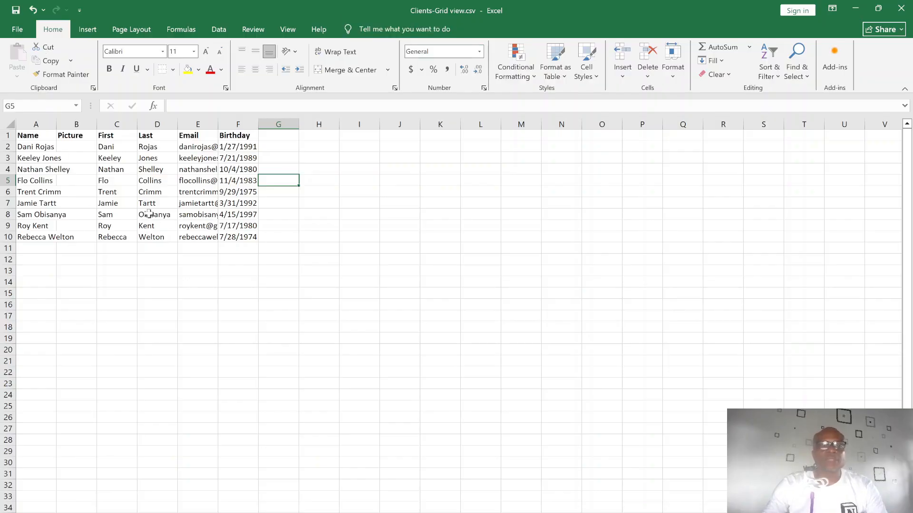
double_click(57, 124)
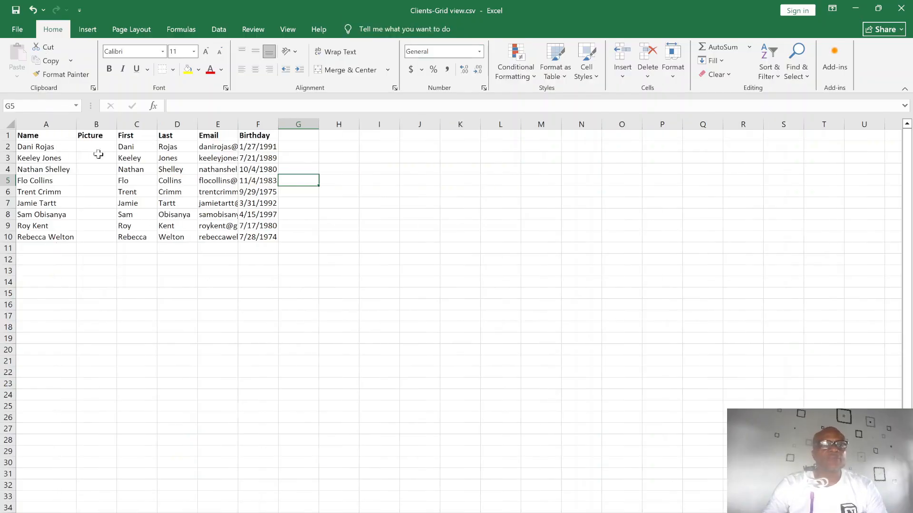
click(99, 146)
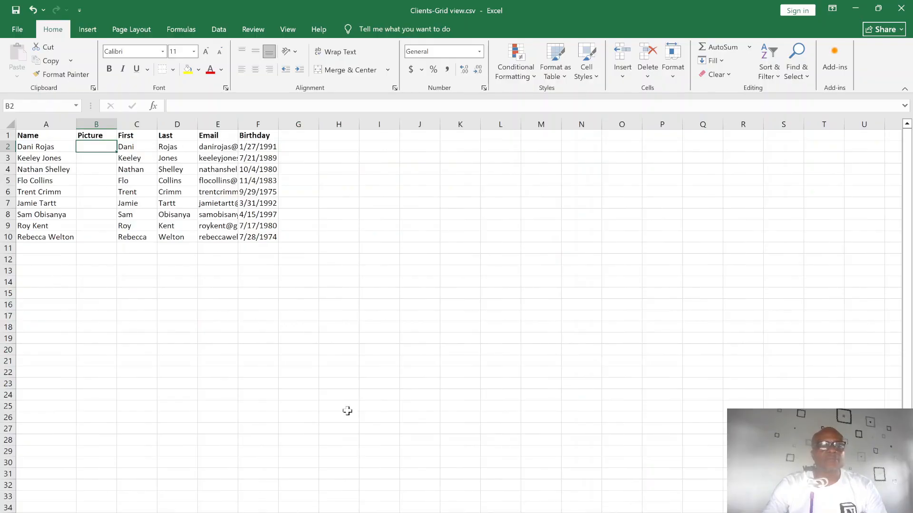
mouse_move(636, 512)
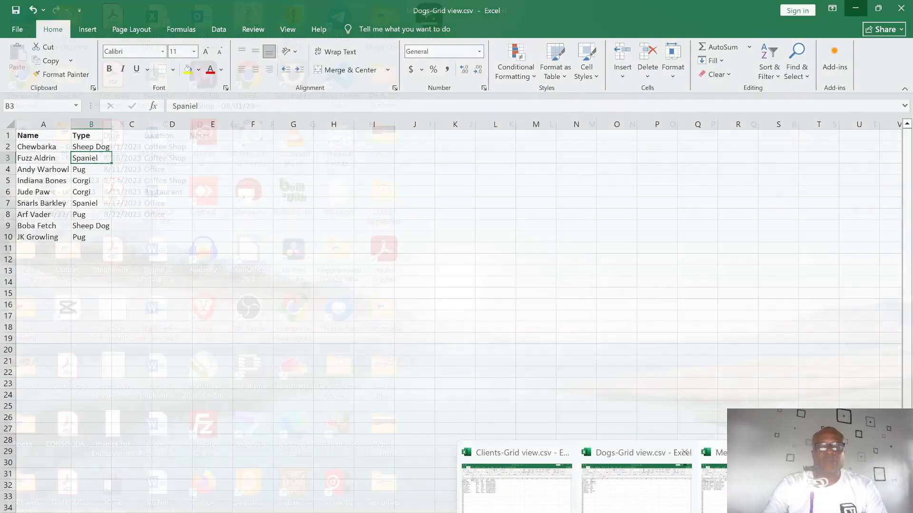
click(748, 486)
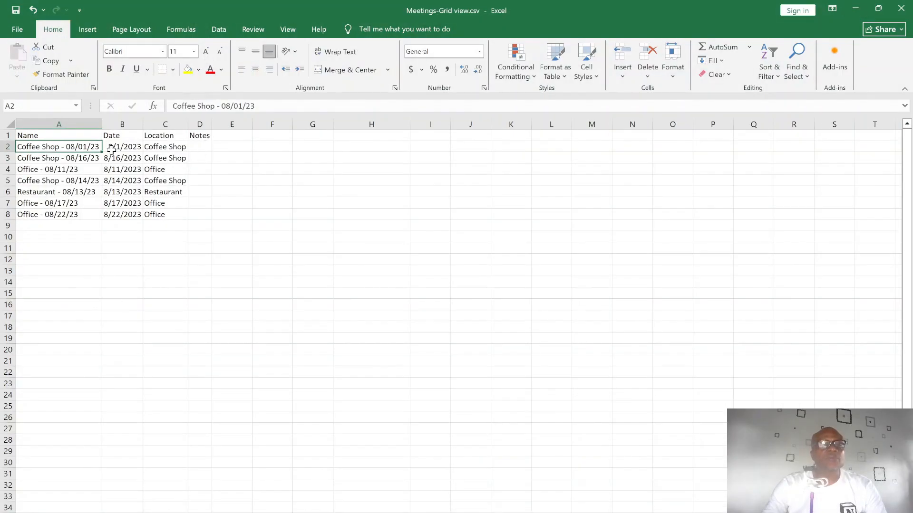
Step: Widen the Date column B in Meetings-Grid view.csv, then switch to Dogs-Grid view.csv
drag(159, 125, 158, 125)
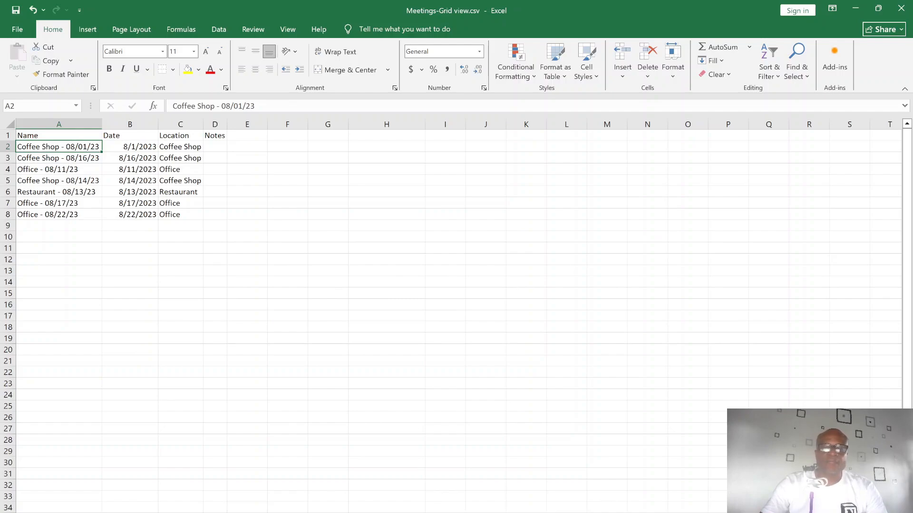
click(637, 487)
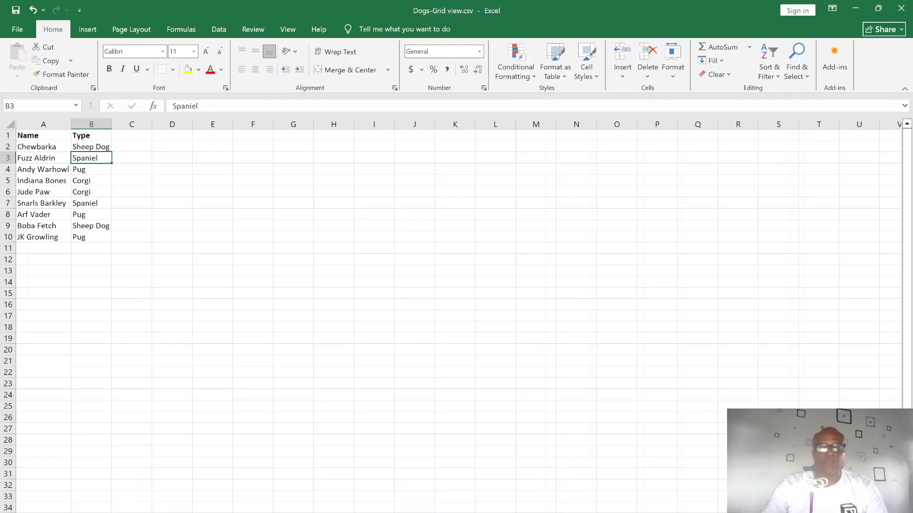
mouse_move(663, 512)
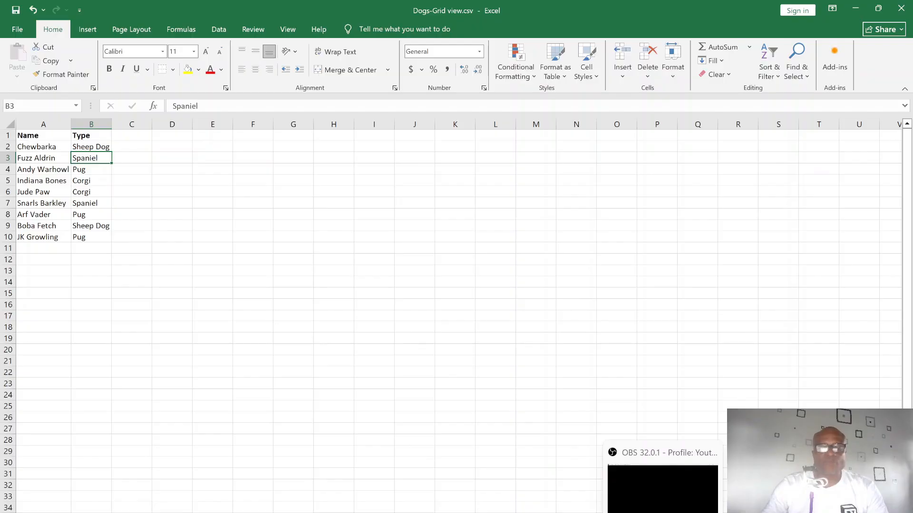
mouse_move(584, 512)
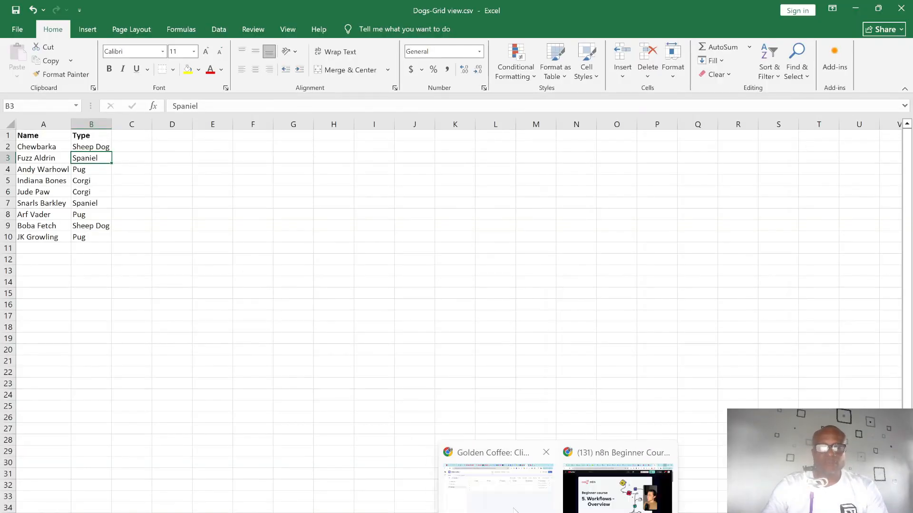
click(507, 510)
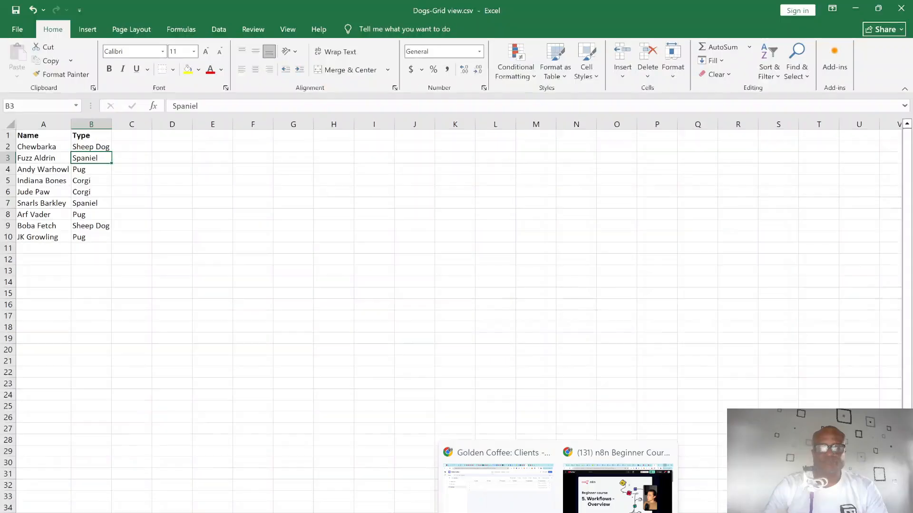
Step: Compare the nine client rows in Clients-Grid view.csv against the empty Golden Coffee Clients table
mouse_move(637, 512)
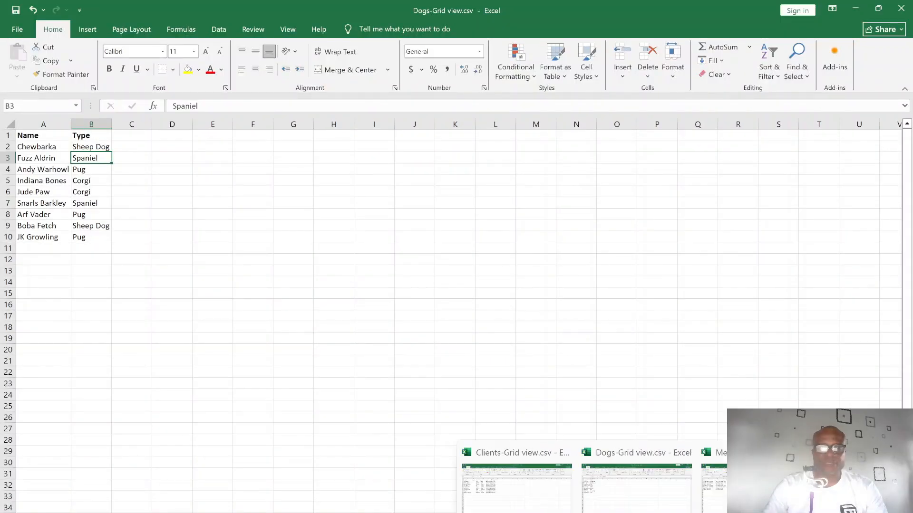
click(531, 509)
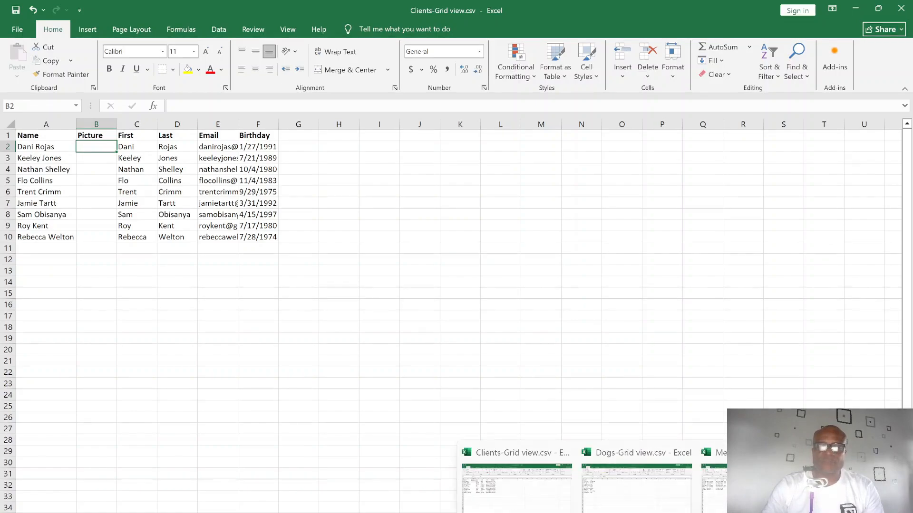
click(498, 480)
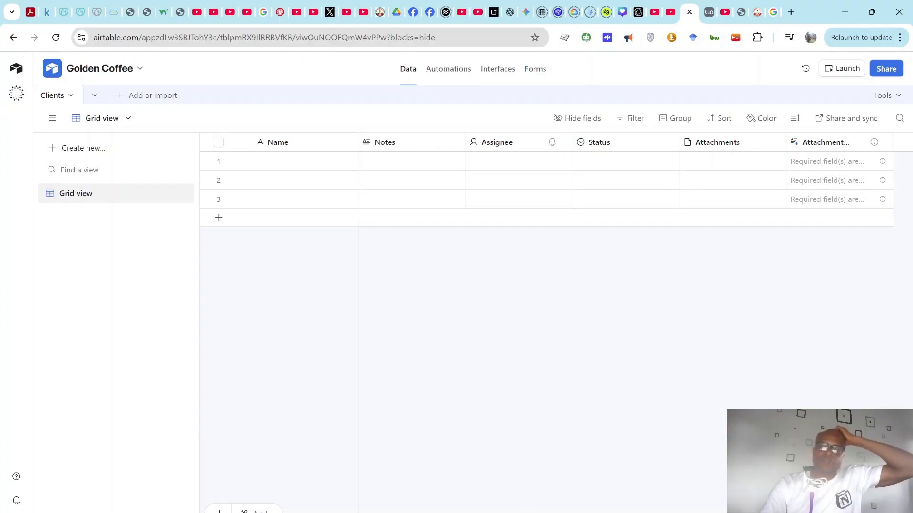
mouse_move(636, 512)
click(508, 495)
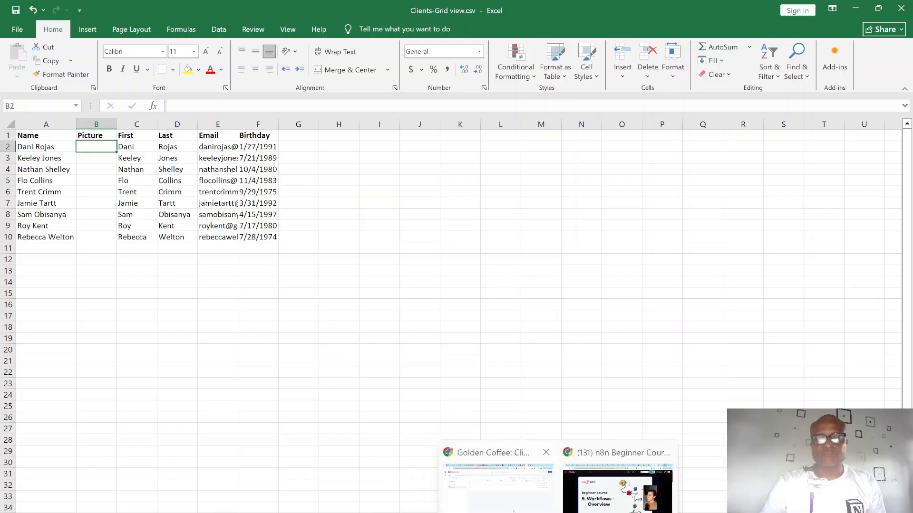
click(520, 511)
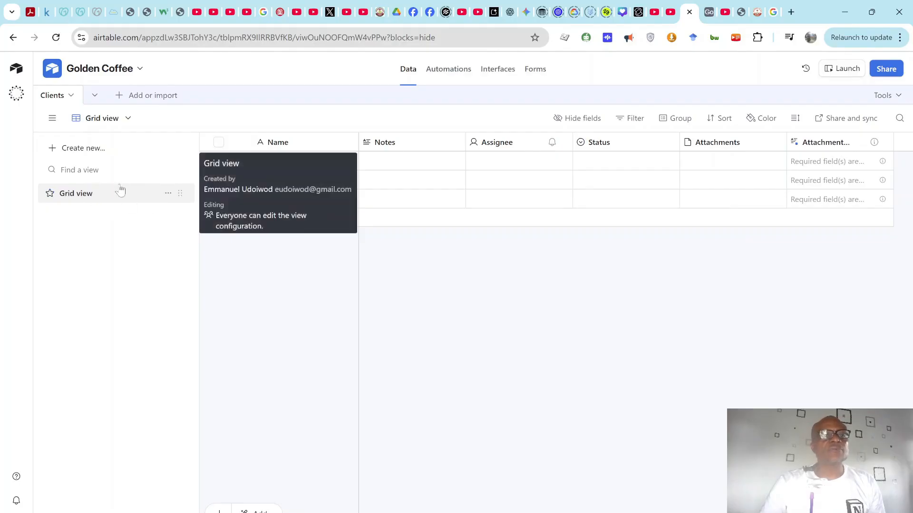
Step: Change the view name from 'Grid view' to 'Main view' through the view's options menu
click(169, 194)
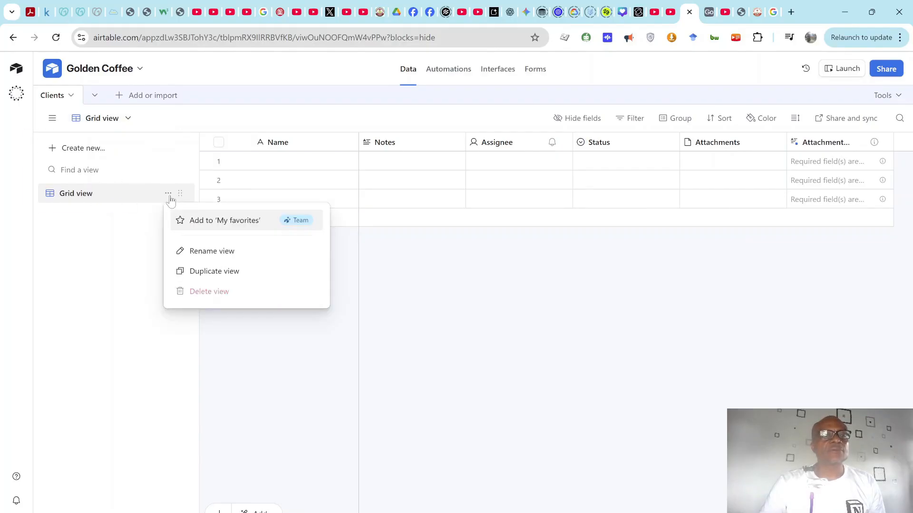
click(221, 251)
click(76, 194)
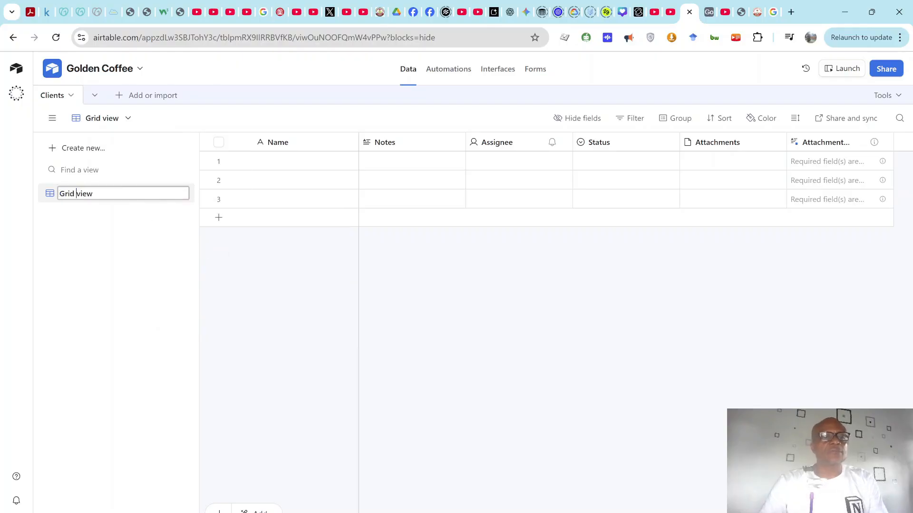
key(BackSpace)
key(BackSpace)
key(BackSpace)
key(BackSpace)
key(BackSpace)
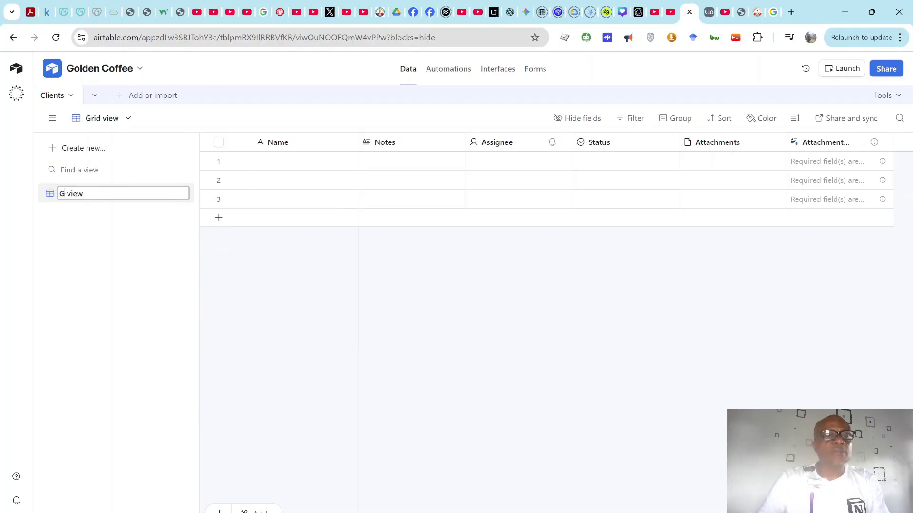
text(Main)
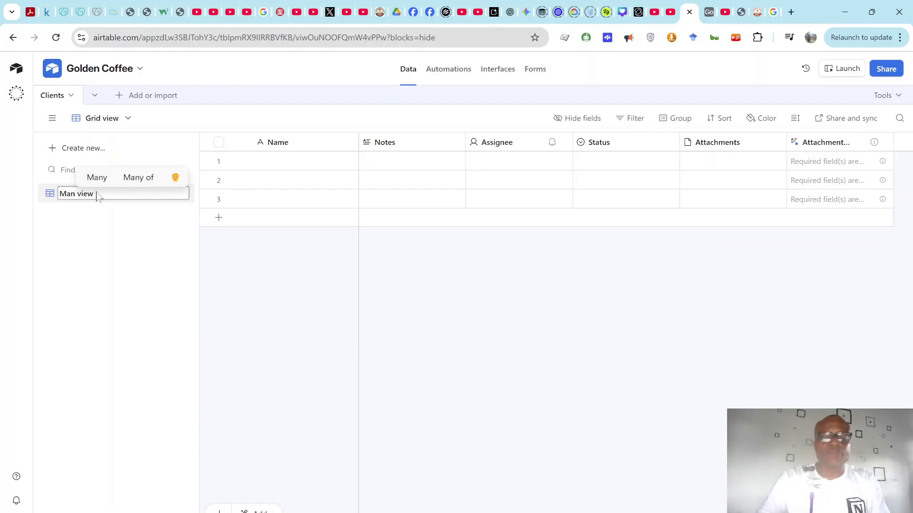
key(Return)
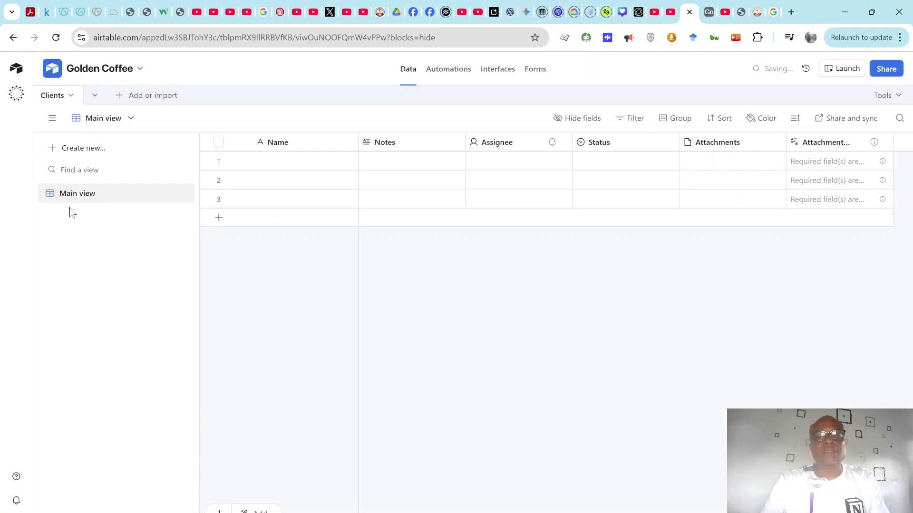
Step: Delete the Notes field from the Clients table
click(418, 142)
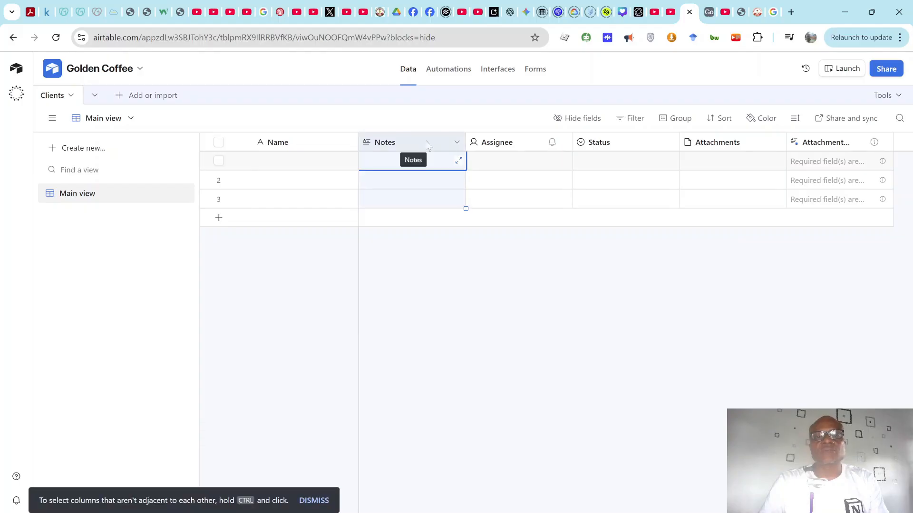
click(457, 142)
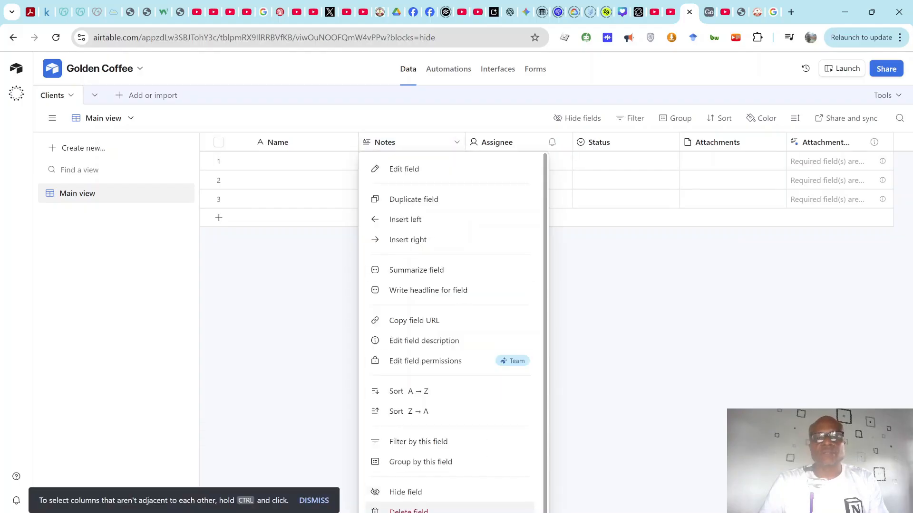
click(428, 510)
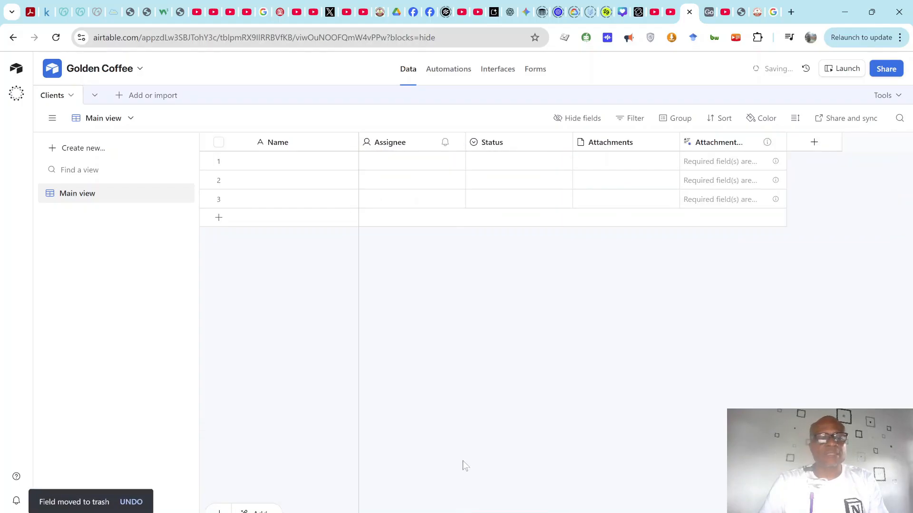
Step: Select the remaining columns and delete all three empty client records
click(413, 138)
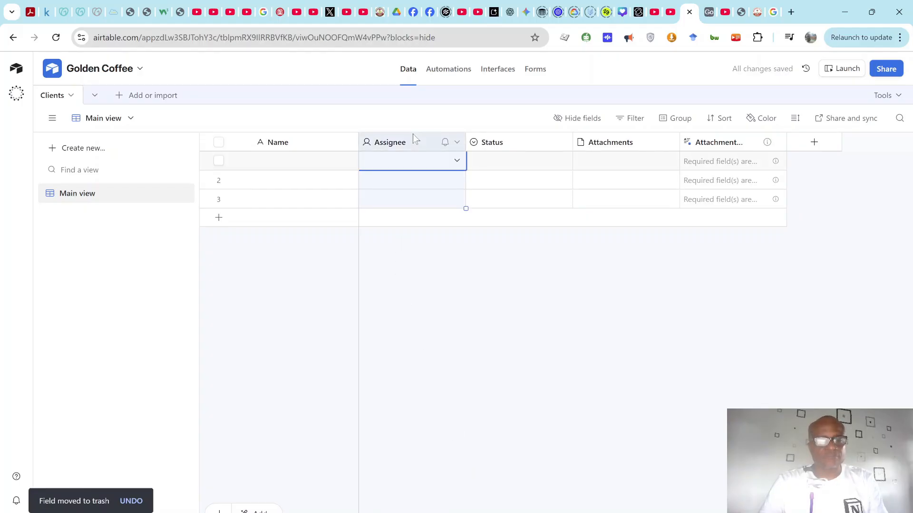
key(ctrl+shift+Right)
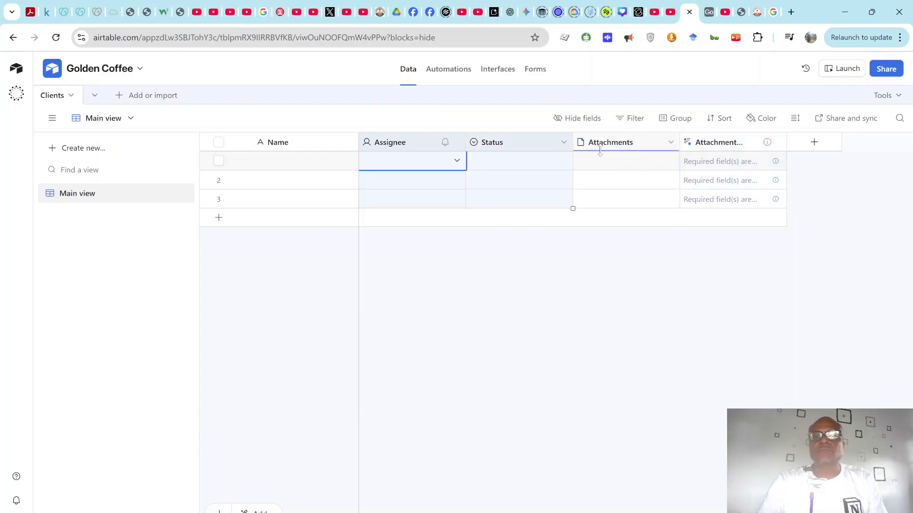
shift+click(620, 148)
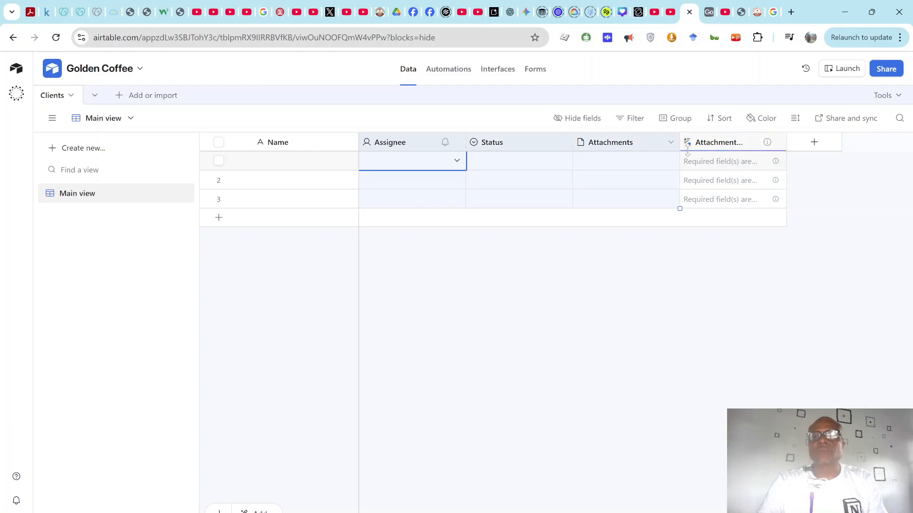
shift+click(708, 149)
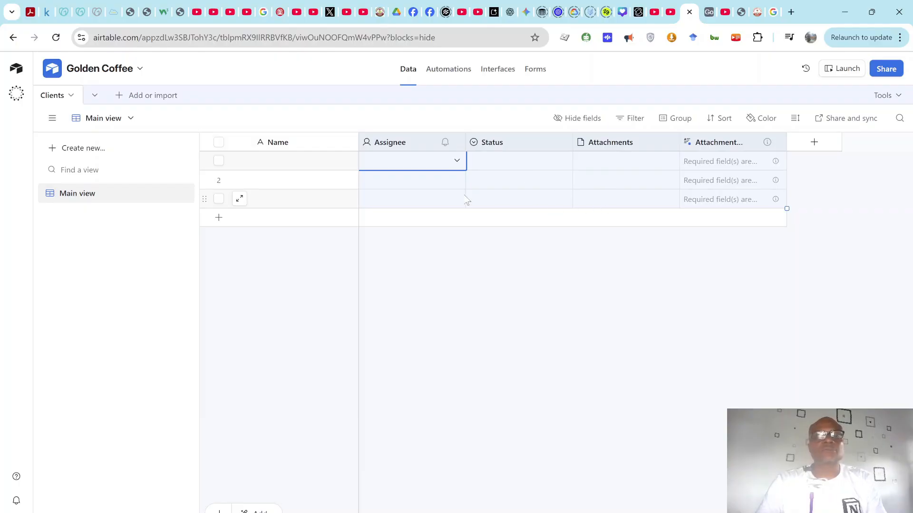
right_click(643, 179)
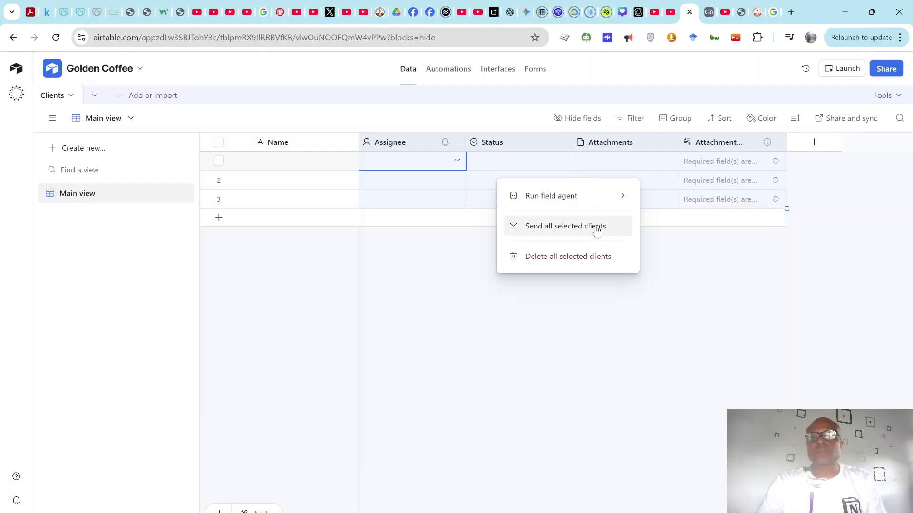
click(587, 259)
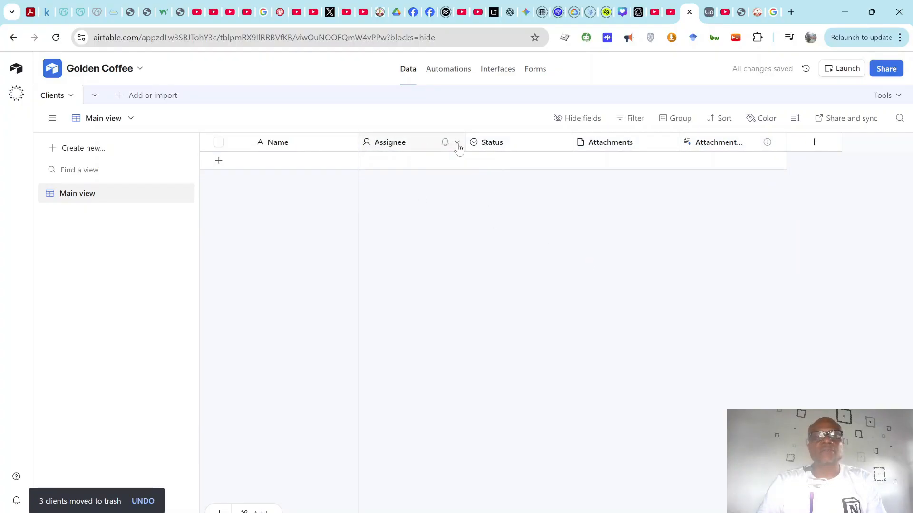
Step: Delete the Assignee and Status fields from the Clients table
click(457, 143)
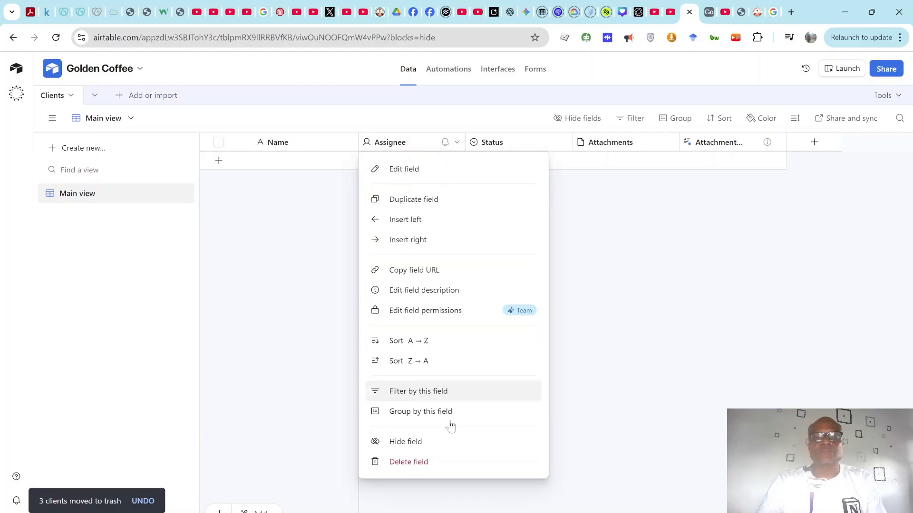
click(428, 462)
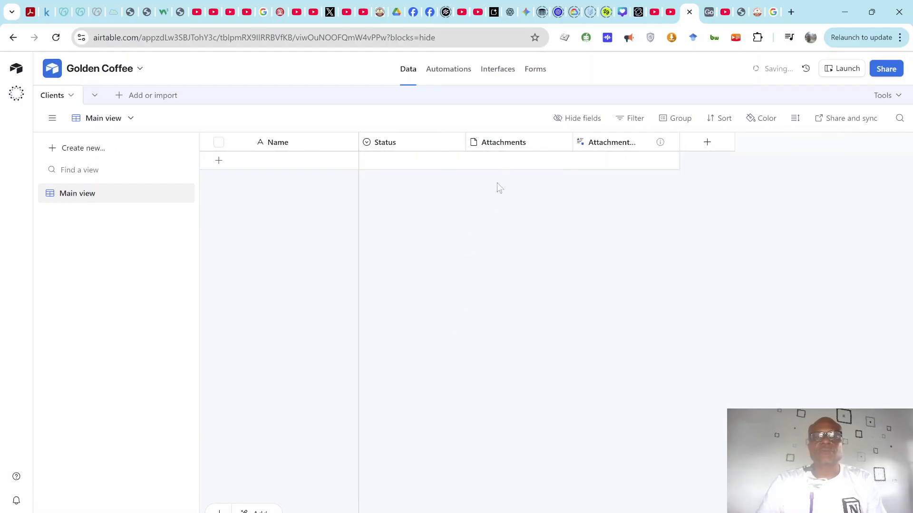
click(457, 142)
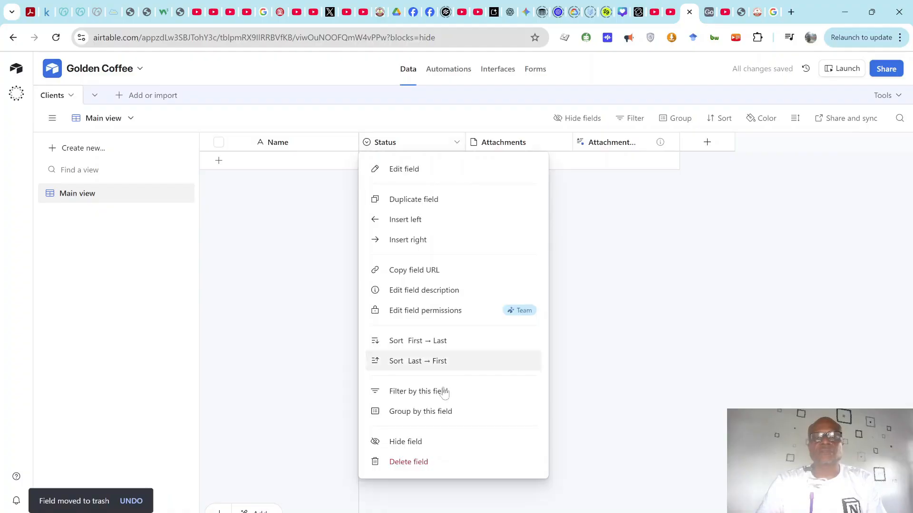
click(433, 467)
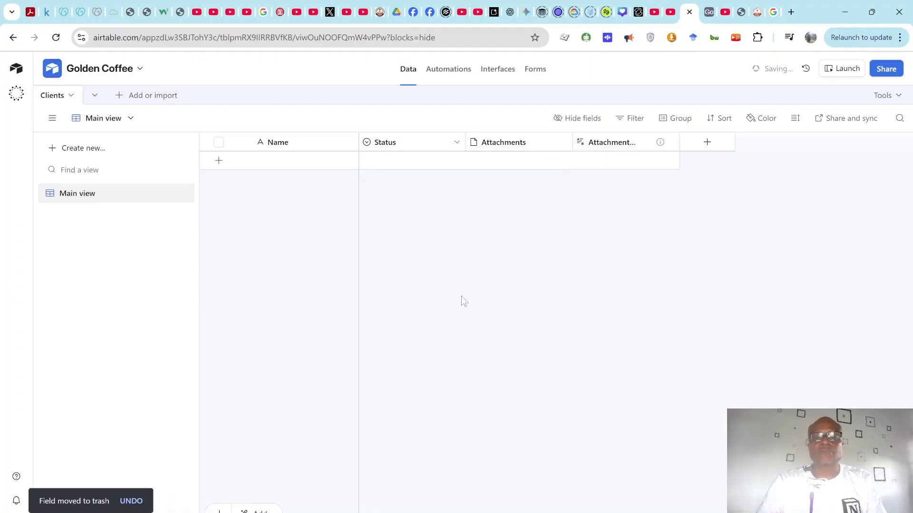
Step: Delete the Attachments field, confirming its dependency, and then the attachment summary field
click(456, 143)
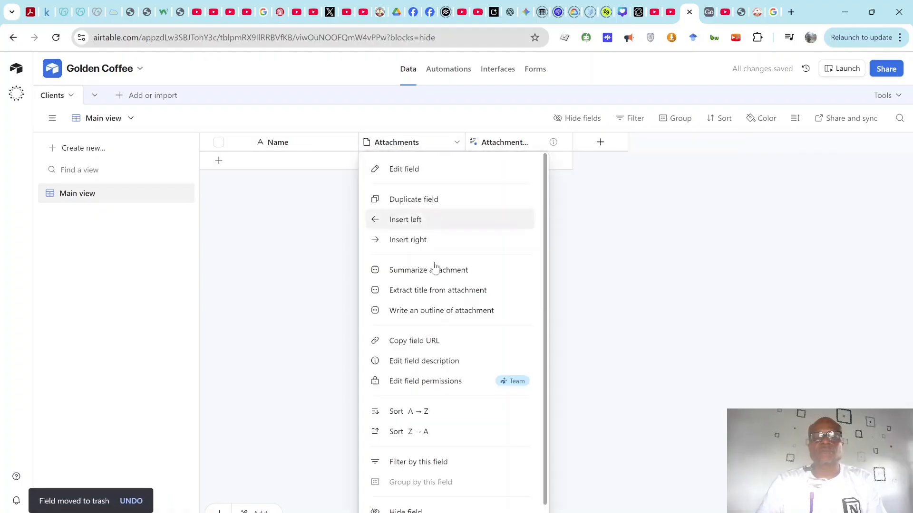
scroll(457, 504, down, 1)
click(455, 509)
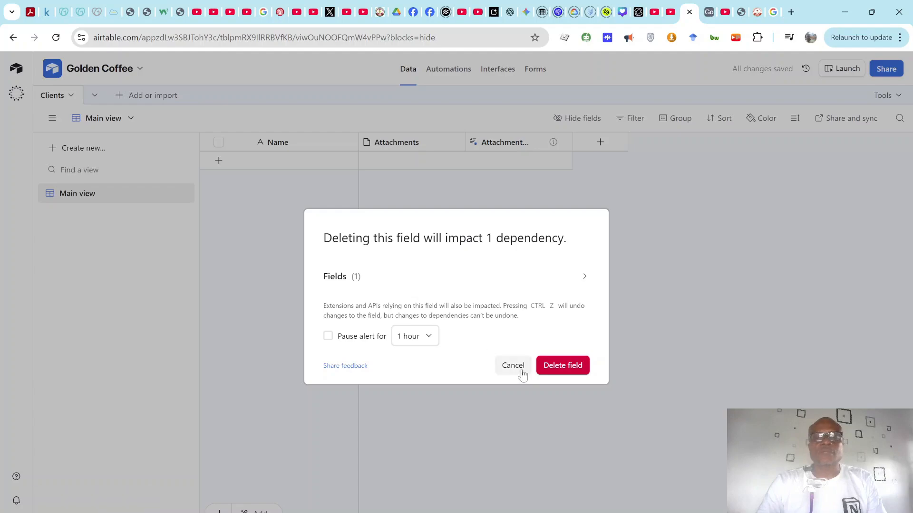
click(548, 369)
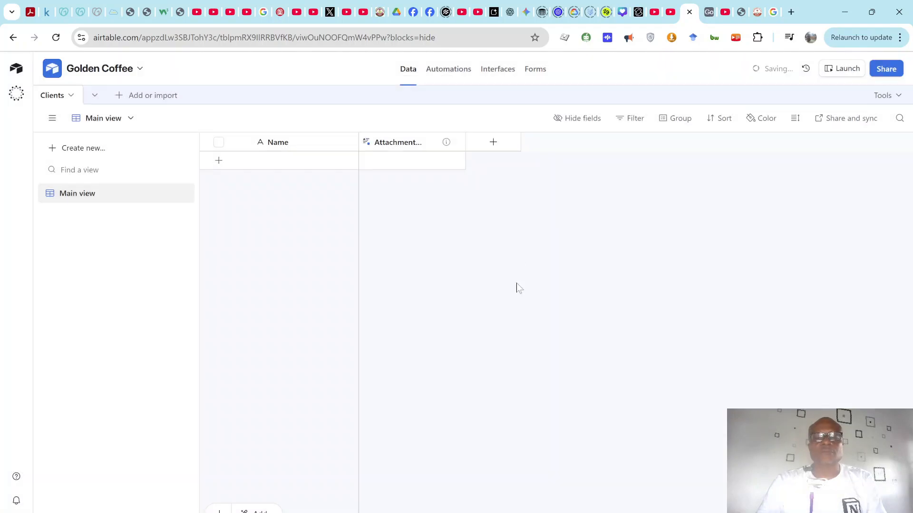
click(457, 143)
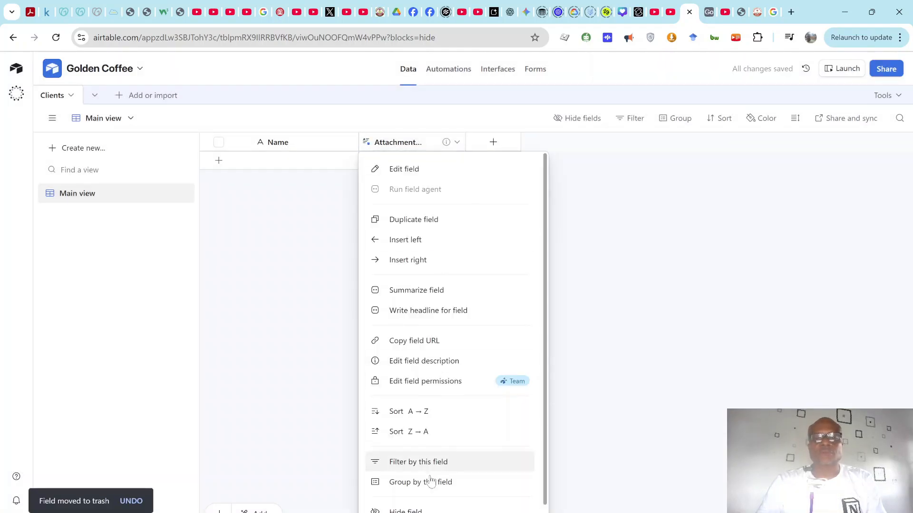
scroll(432, 509, down, 1)
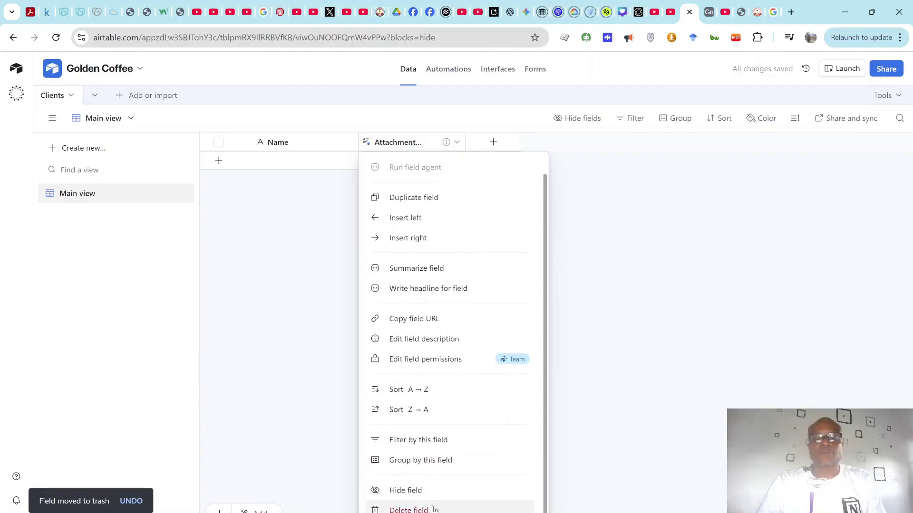
click(428, 509)
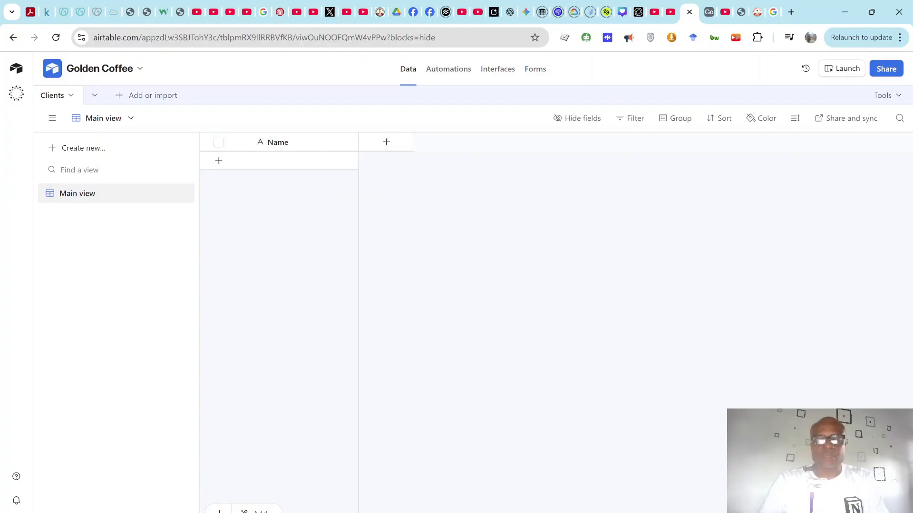
Step: Glance at the client CSV workbook, then return to Airtable
mouse_move(638, 512)
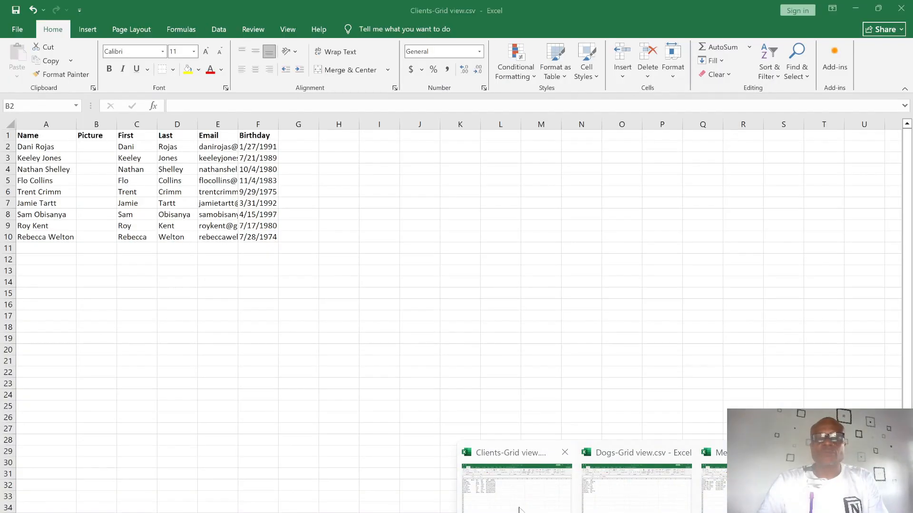
click(519, 509)
click(855, 9)
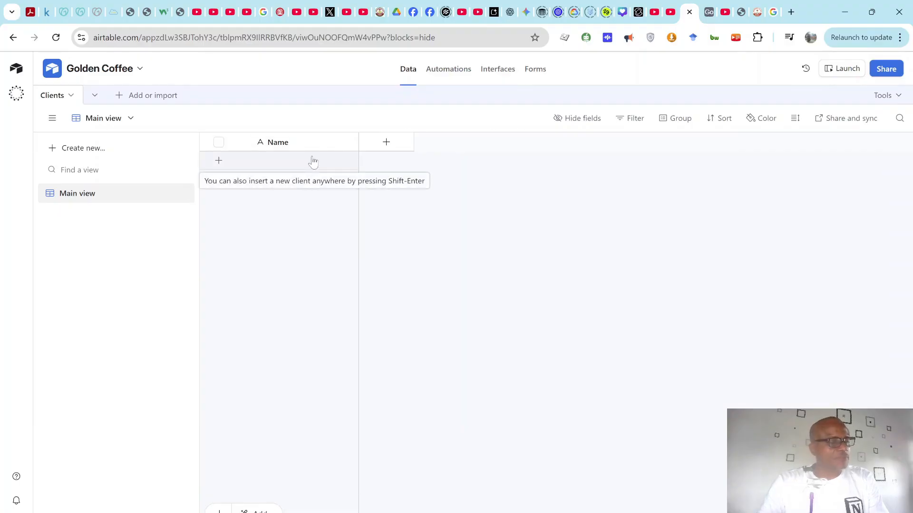
Step: Dismiss the new-field type list and show the Golden Coffee base's table list
click(387, 143)
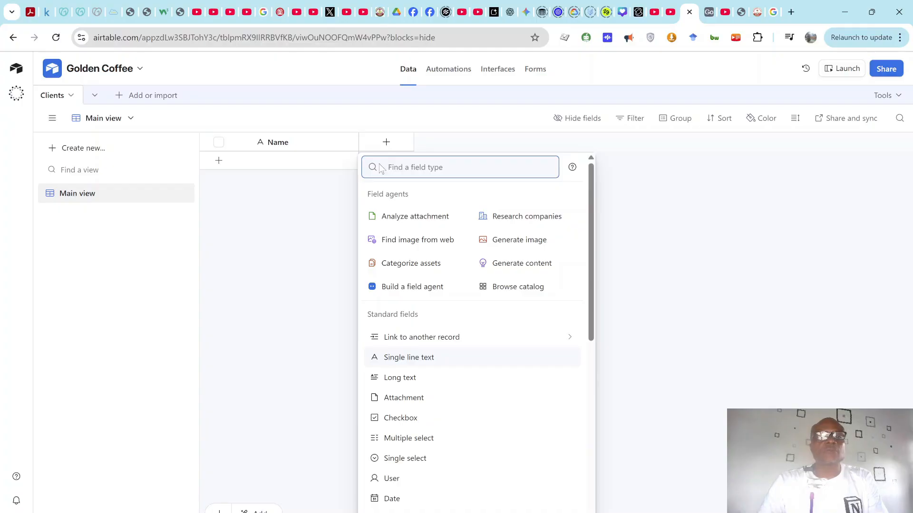
click(292, 128)
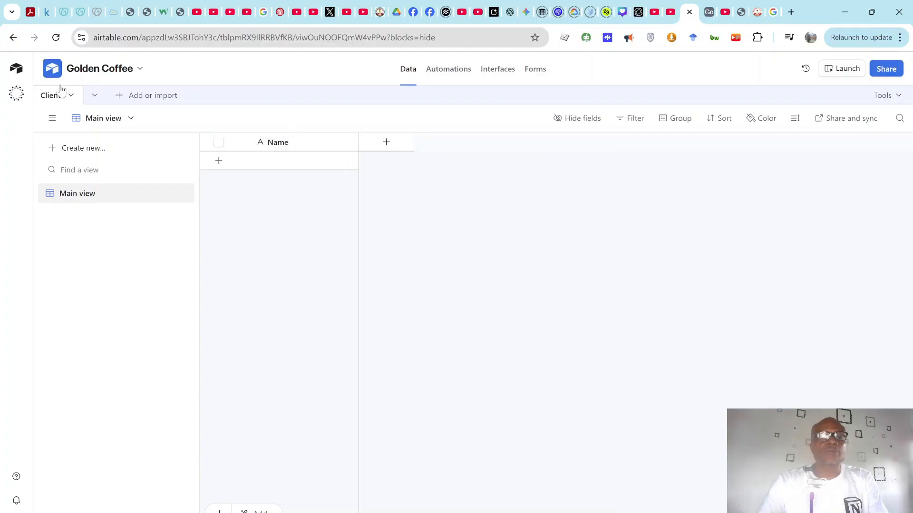
click(96, 97)
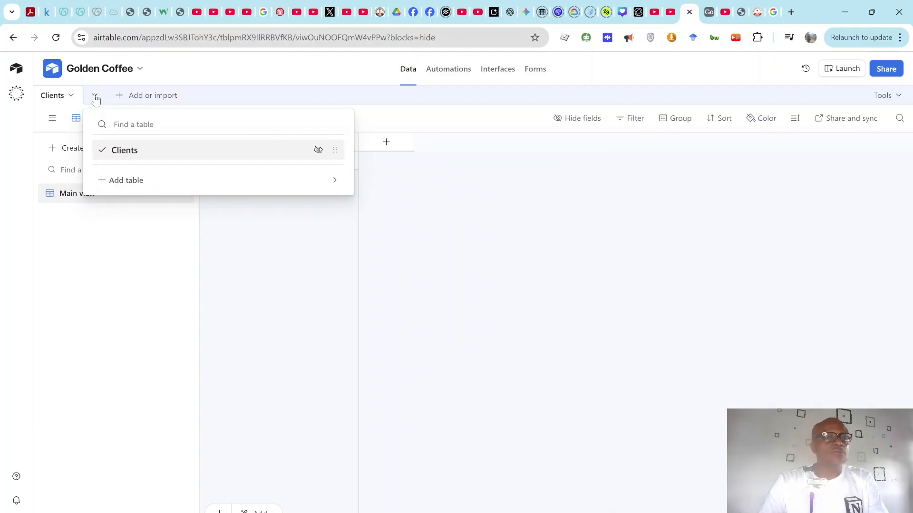
Step: Add a blank table from scratch named Meetings
click(133, 97)
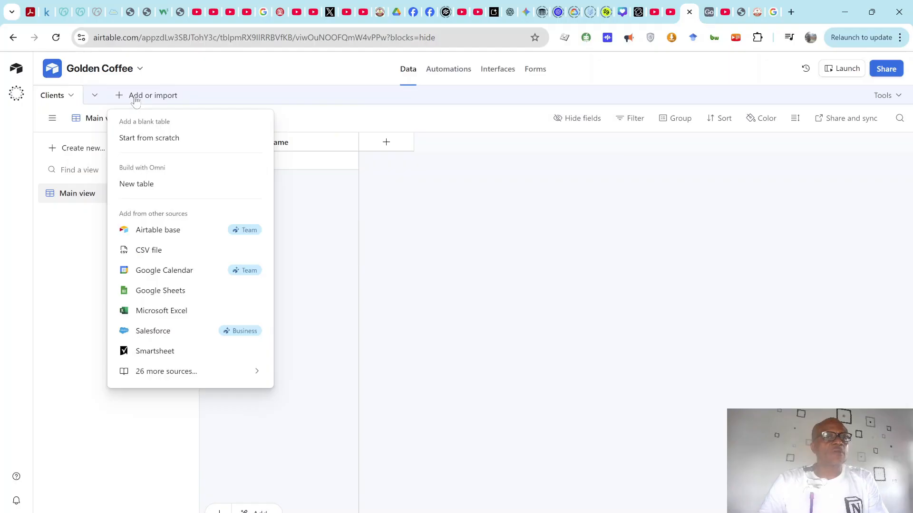
click(149, 138)
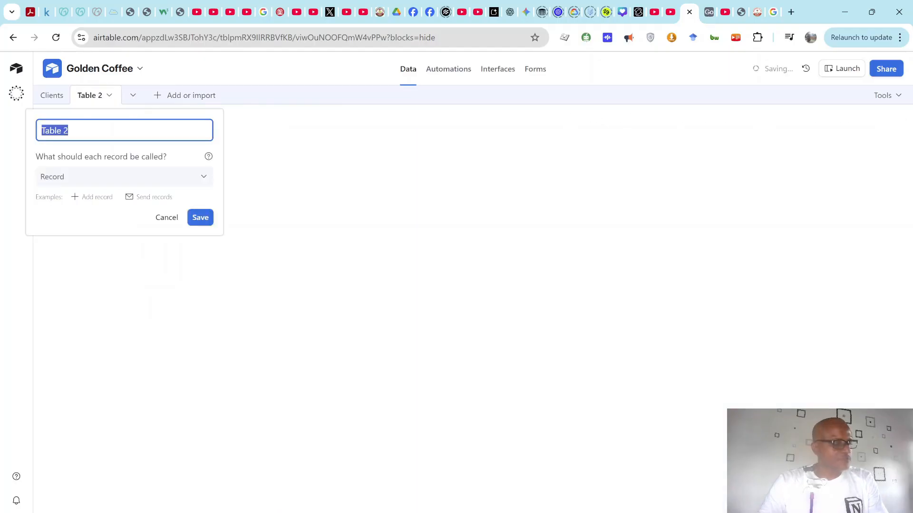
text(Meetings)
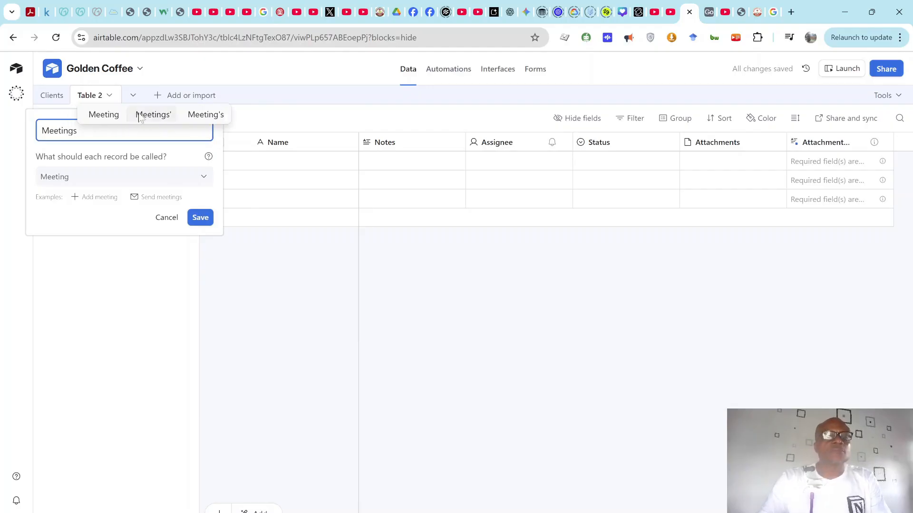
click(202, 219)
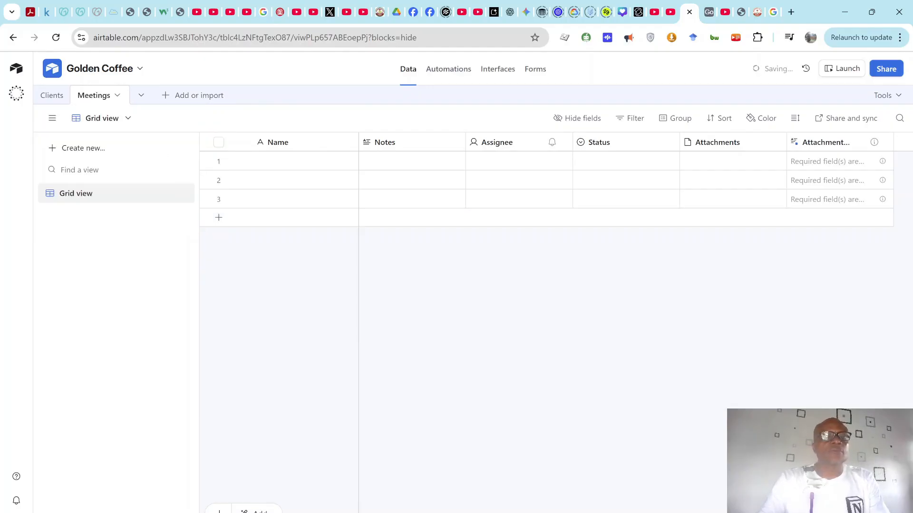
Step: Add another blank table from scratch named Dogs
click(166, 97)
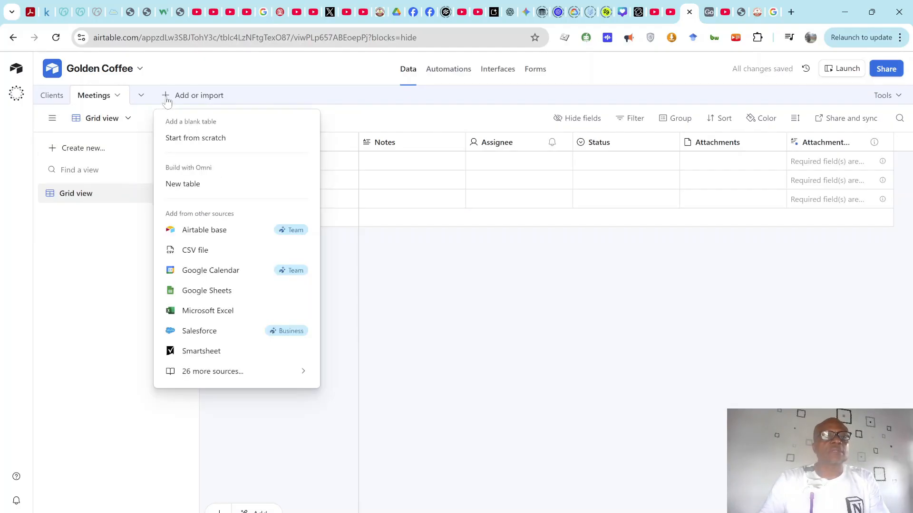
click(197, 138)
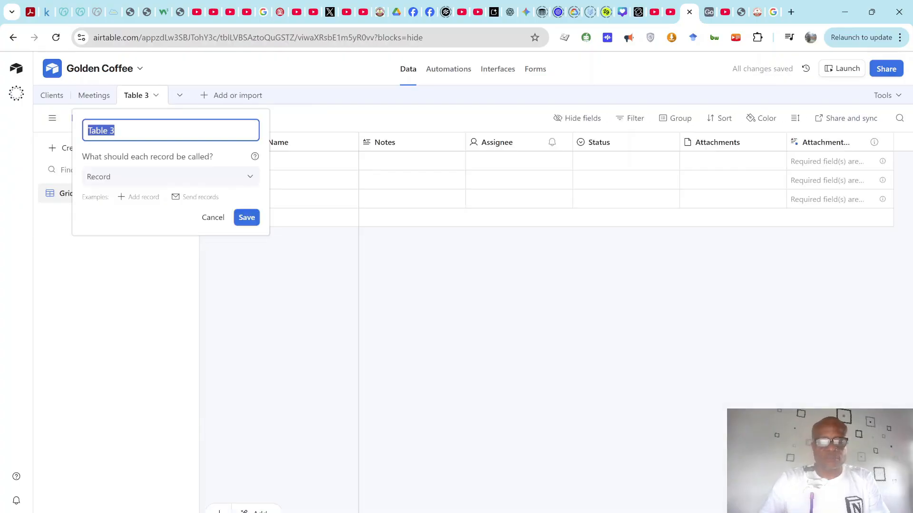
text(Dog)
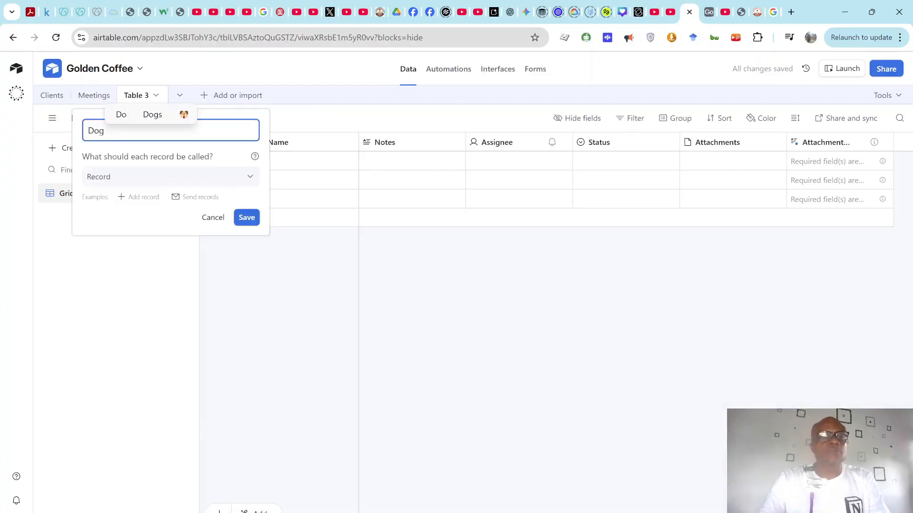
text(s)
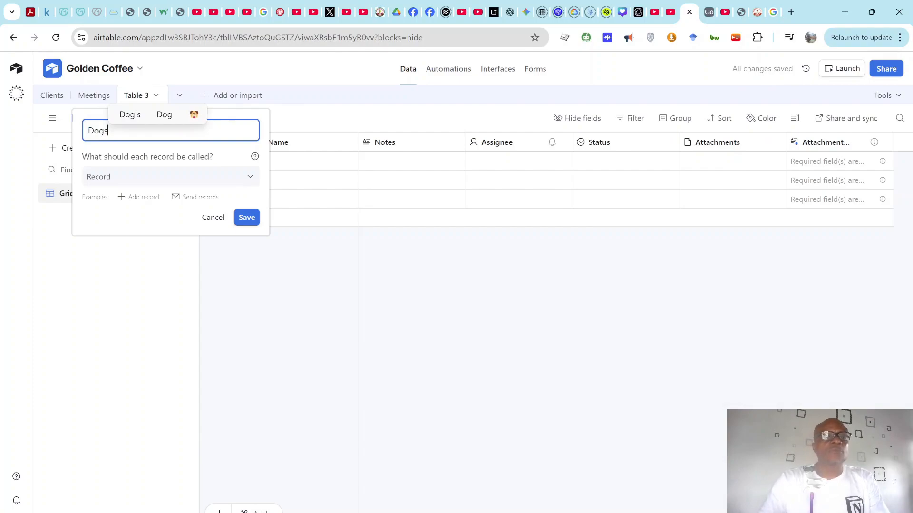
click(246, 217)
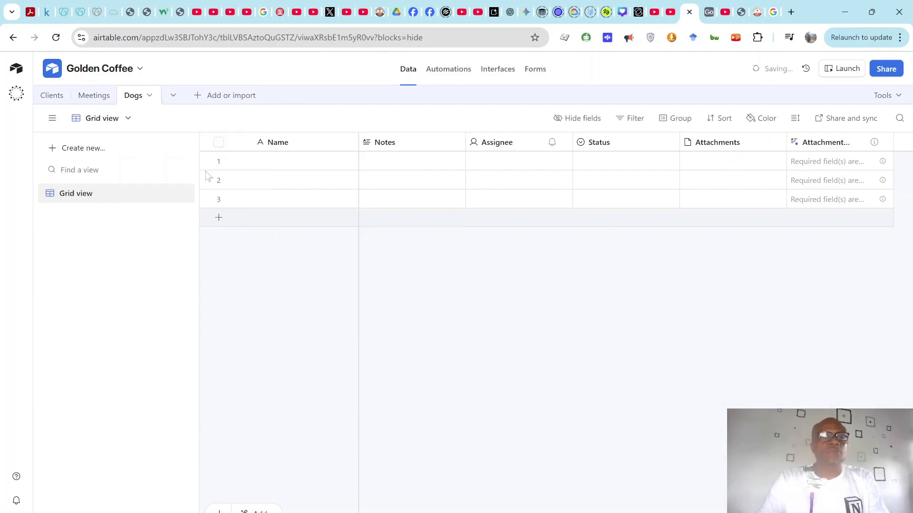
Step: Look at the Meetings table's options, then go back to the Clients table
click(99, 99)
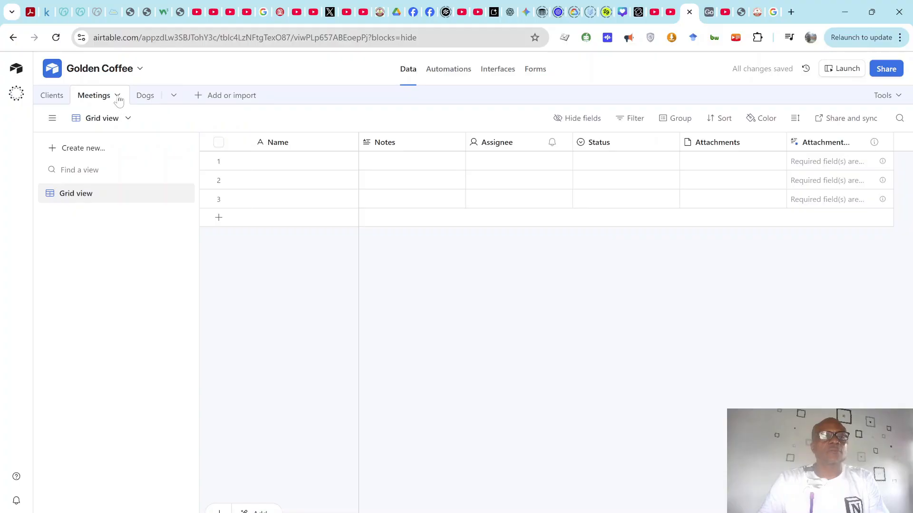
click(117, 97)
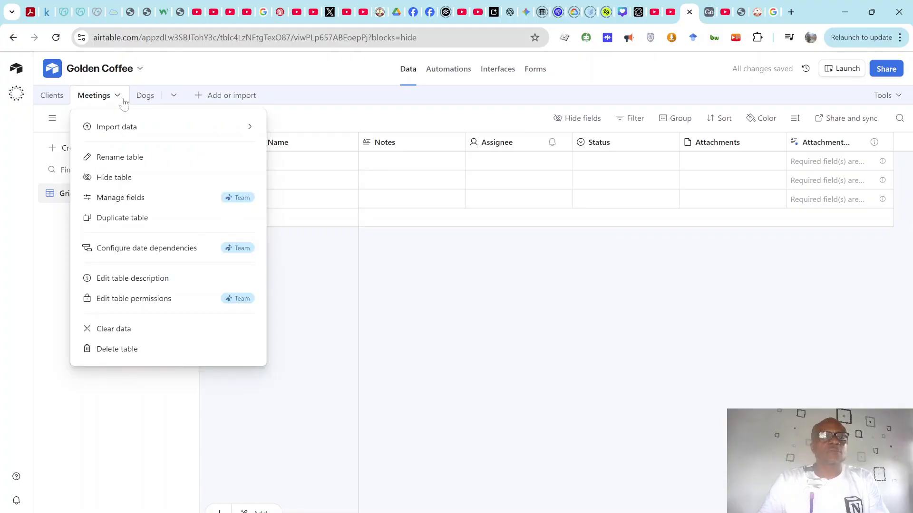
click(282, 95)
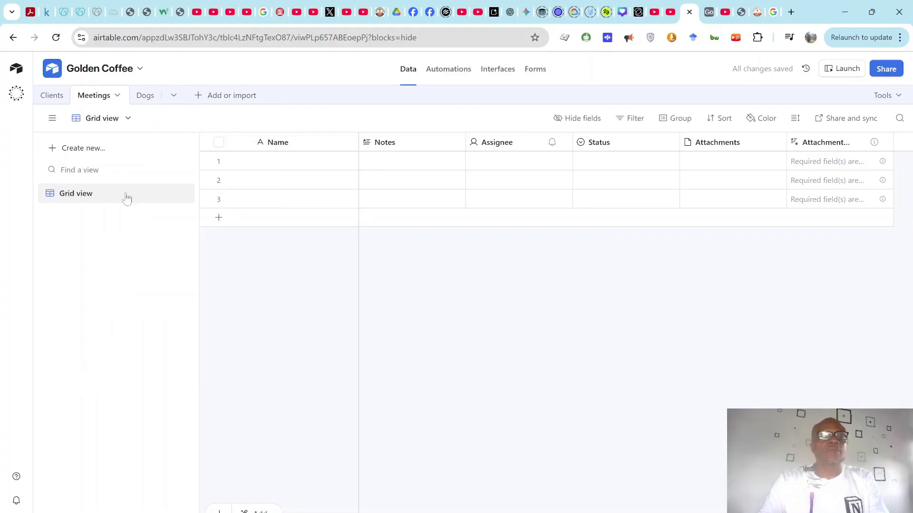
click(53, 97)
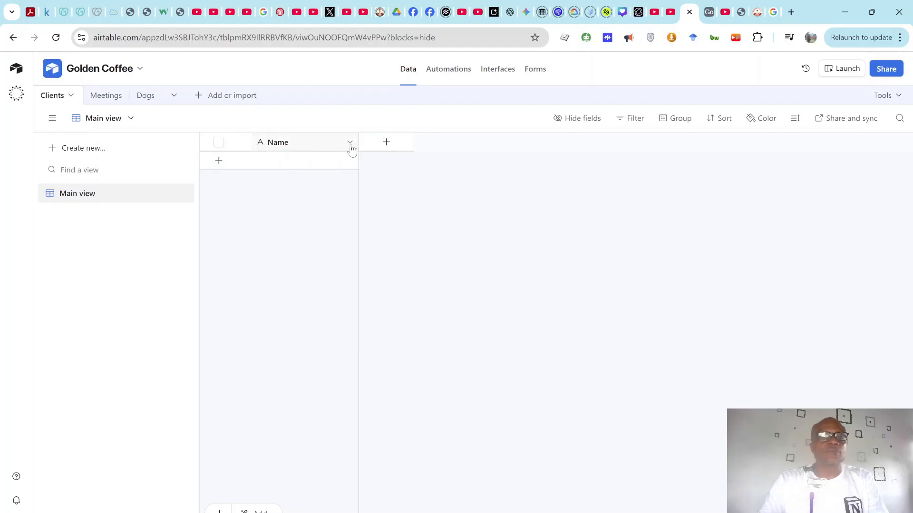
Step: Create an Attachment-type field named Pictures in Clients
click(386, 144)
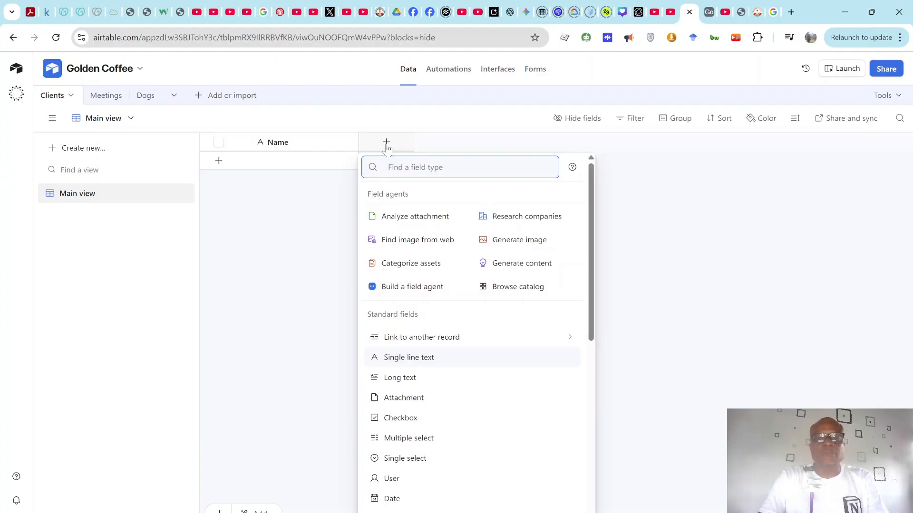
text(att)
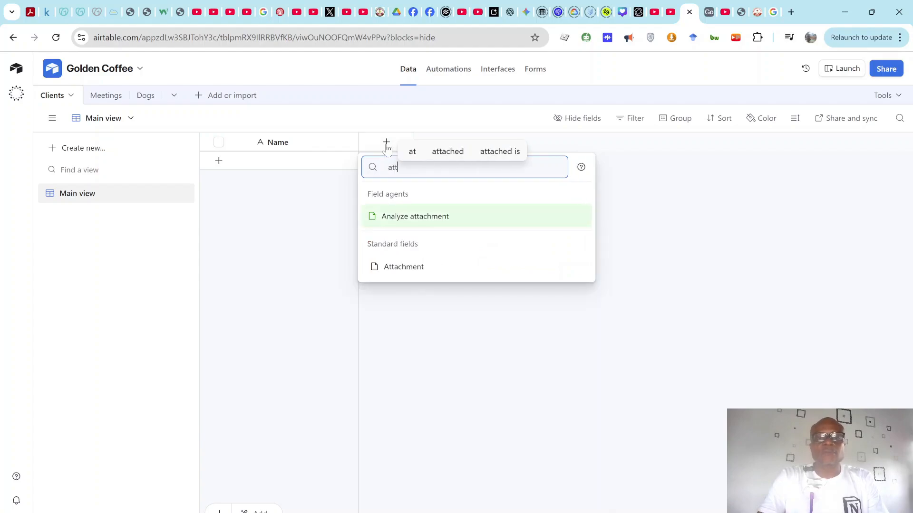
click(409, 278)
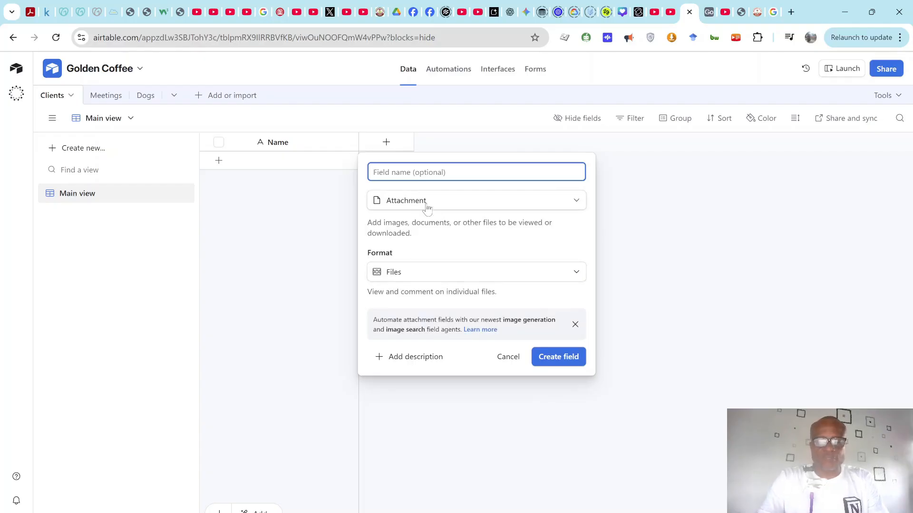
text(Pictures)
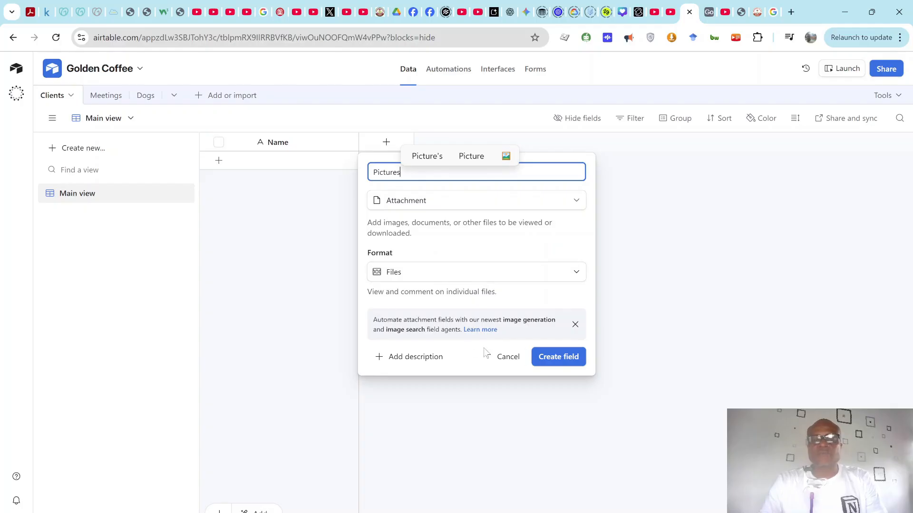
click(552, 364)
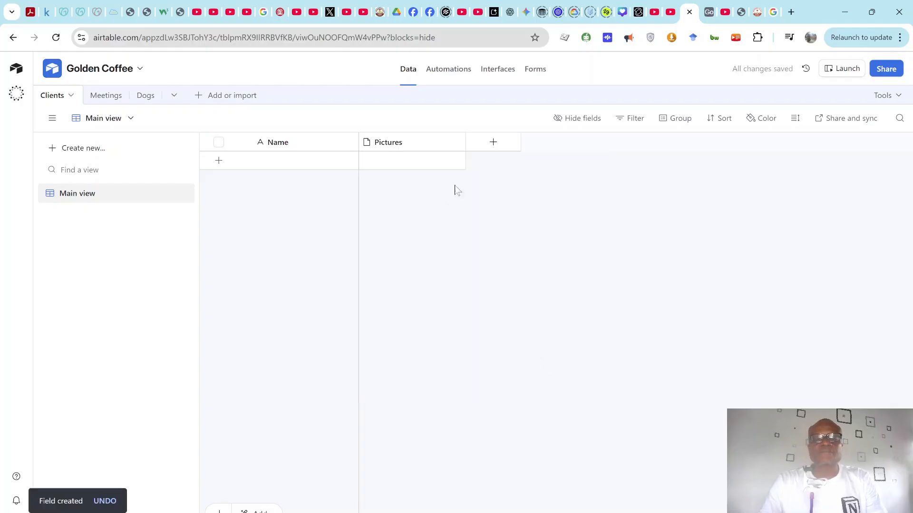
Step: Add a single line text field named First after Pictures
click(493, 142)
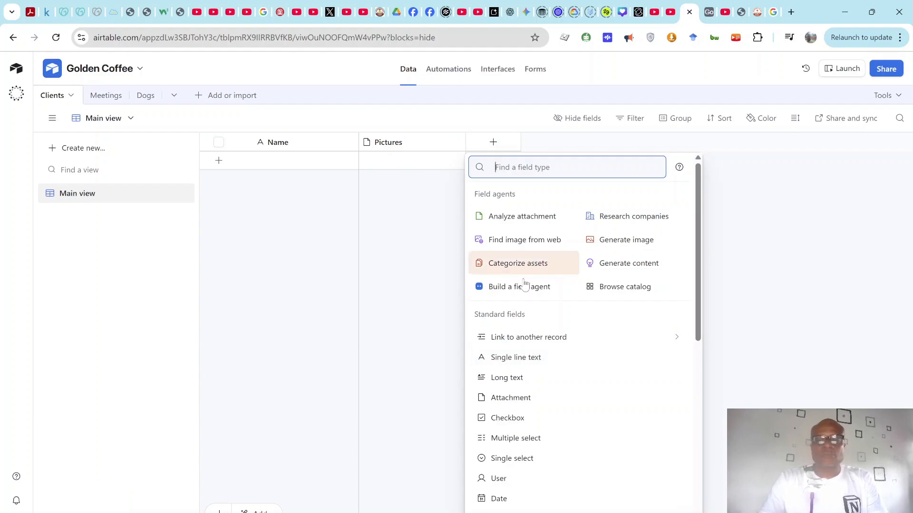
click(538, 362)
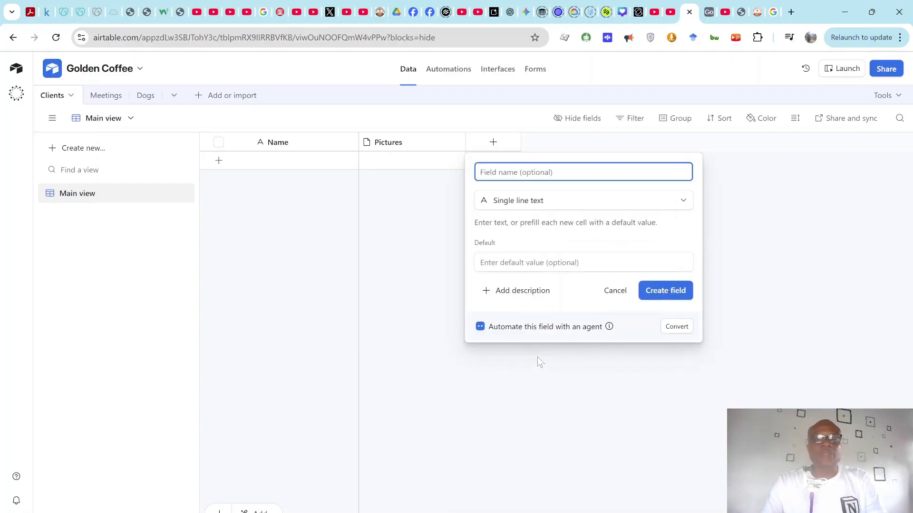
text(Fi)
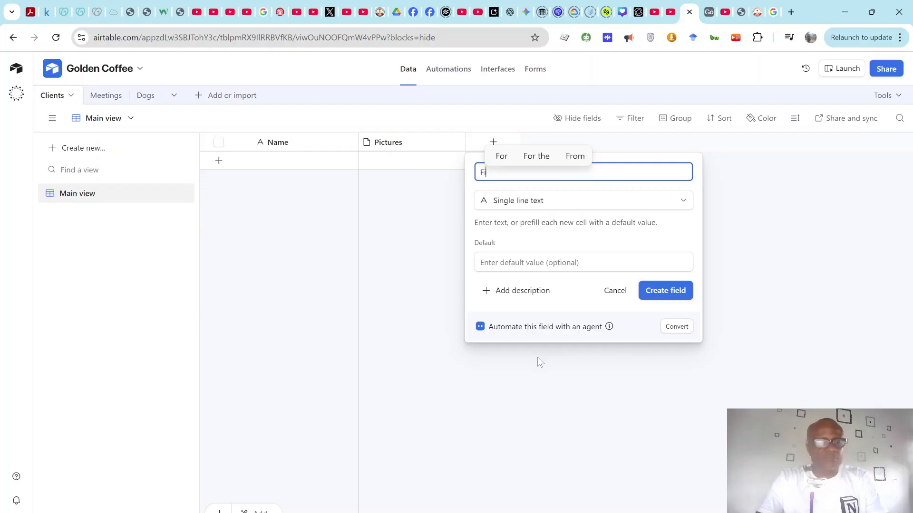
text(rst)
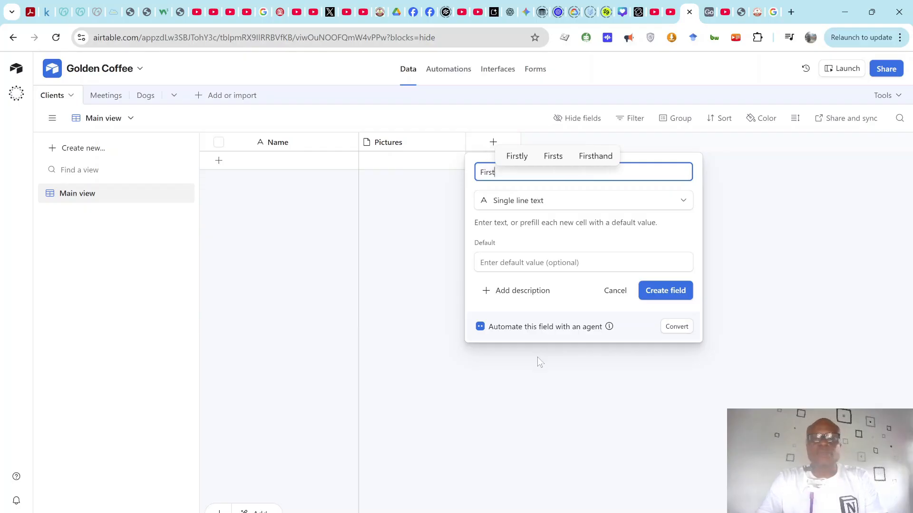
click(666, 291)
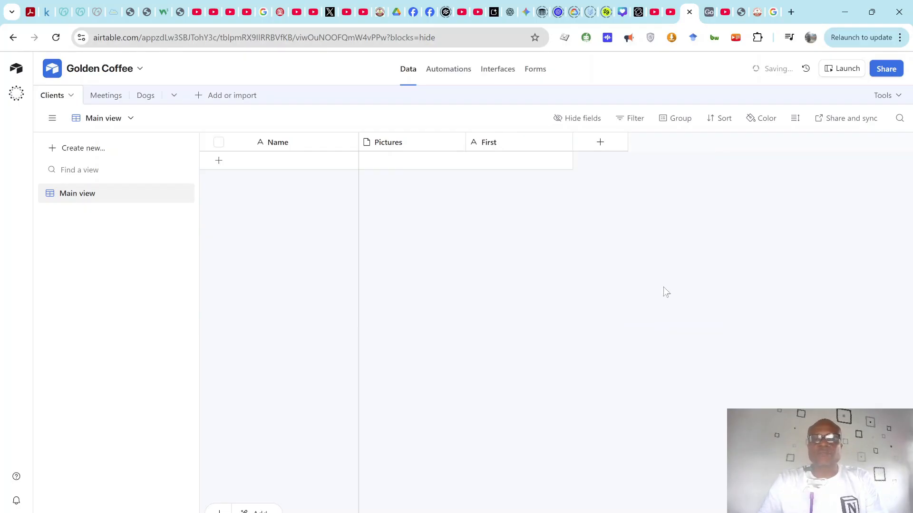
Step: Add a single line text field named Last after First
click(601, 143)
text(singl)
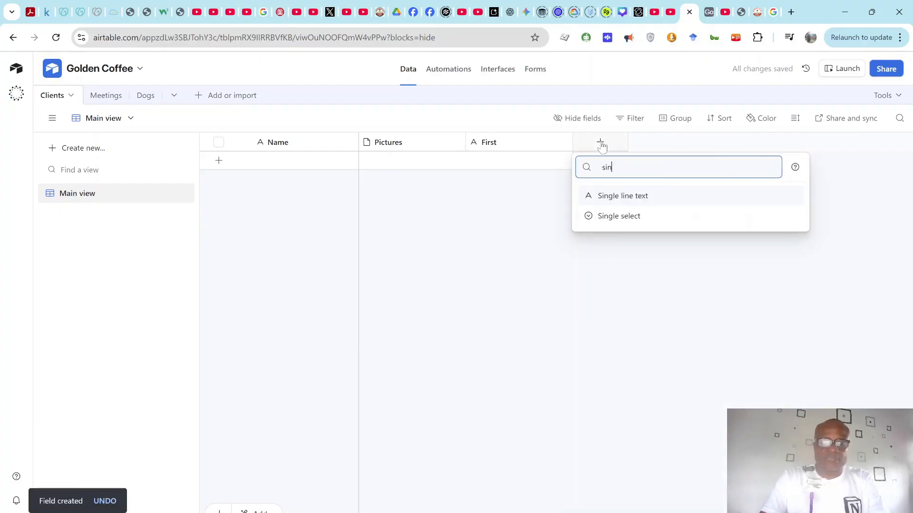
click(615, 196)
text(La)
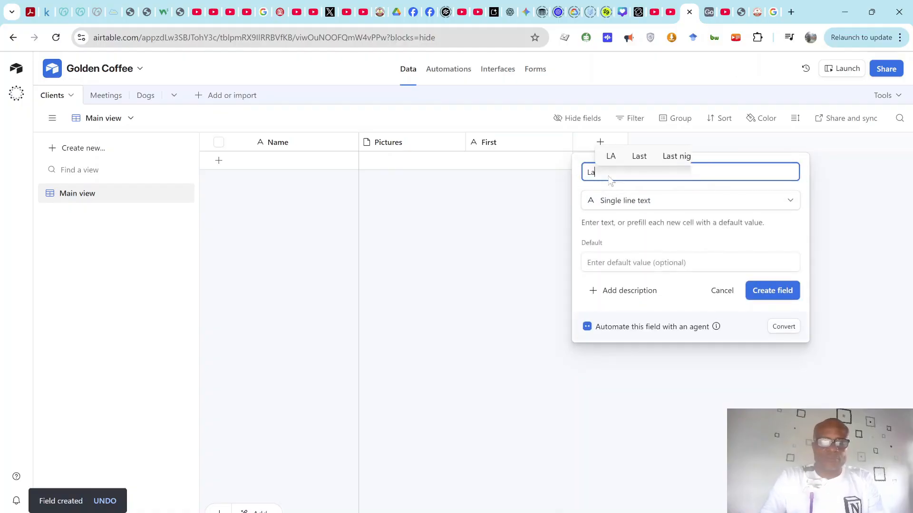
text(st)
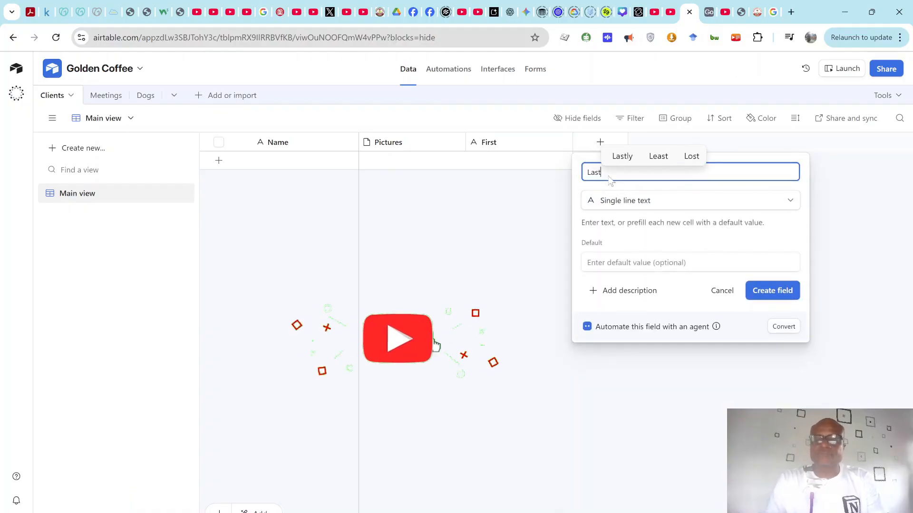
key(Return)
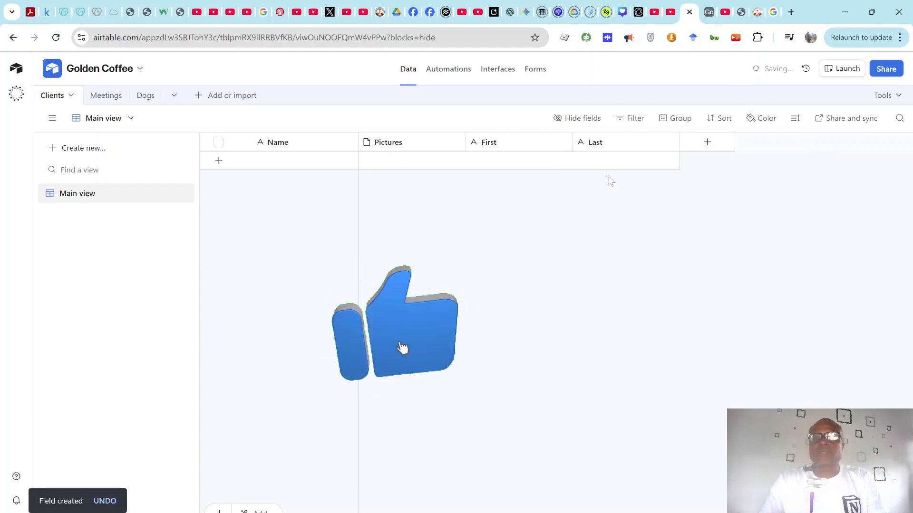
Step: Create an Email-type field named Email after Last in Clients
click(709, 144)
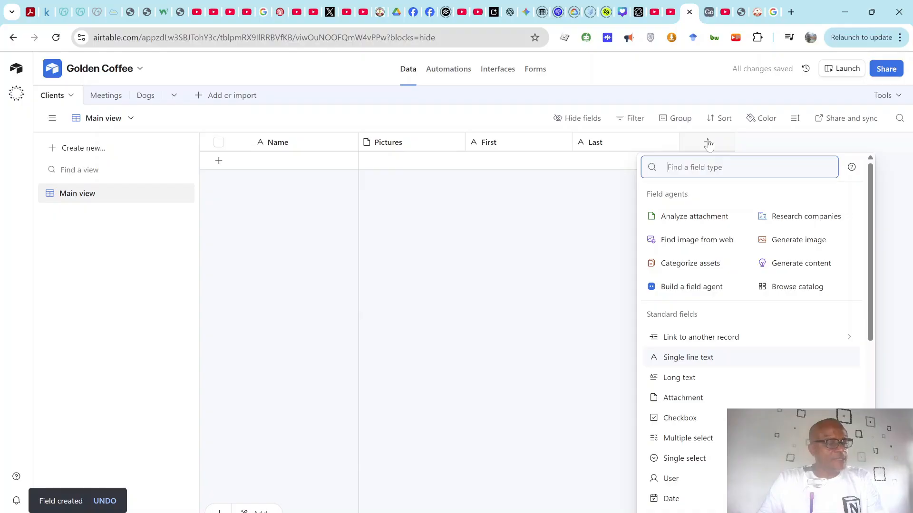
text(mi)
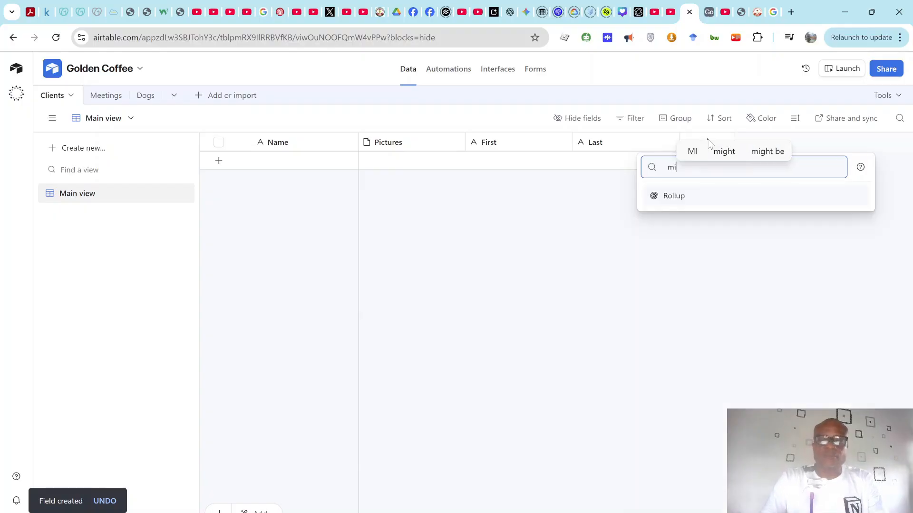
key(BackSpace)
key(BackSpace)
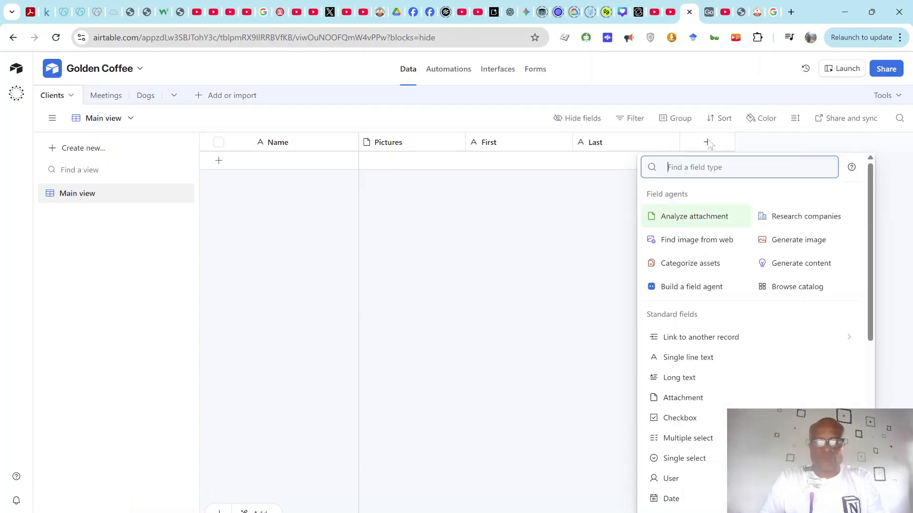
text(emai)
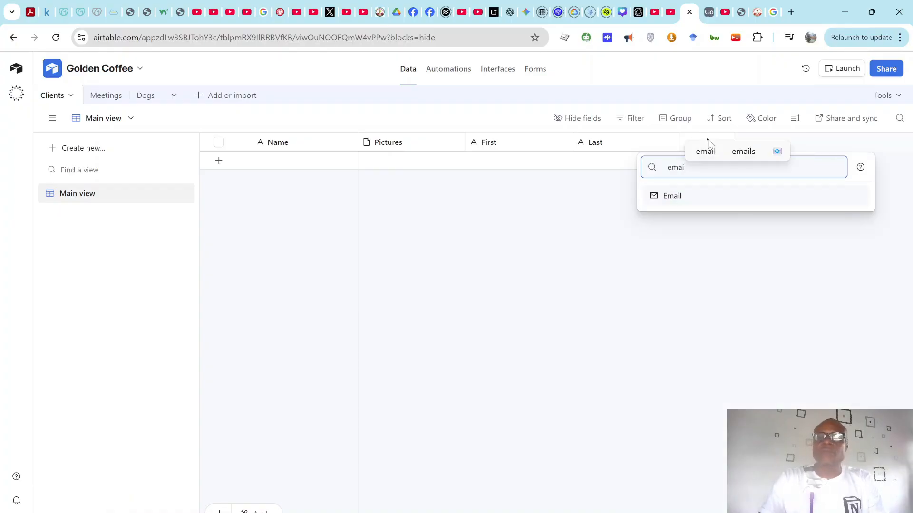
click(725, 202)
text(Email)
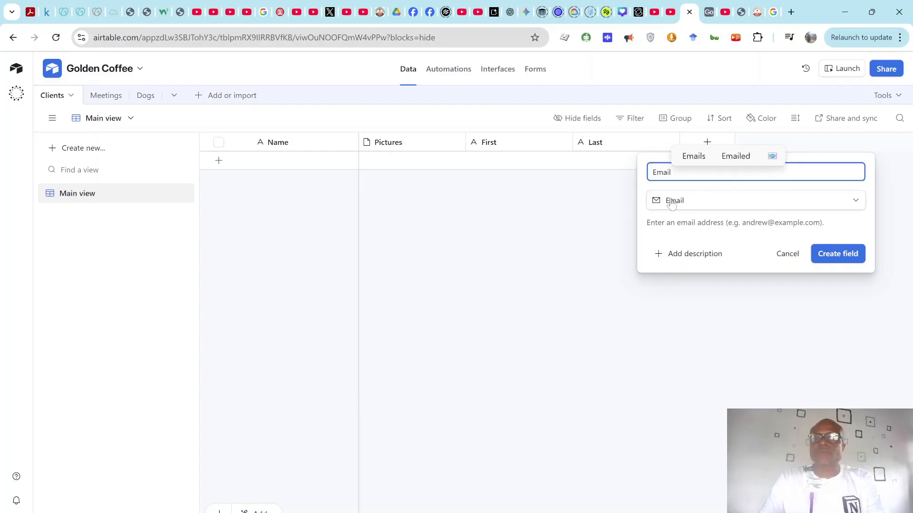
click(837, 254)
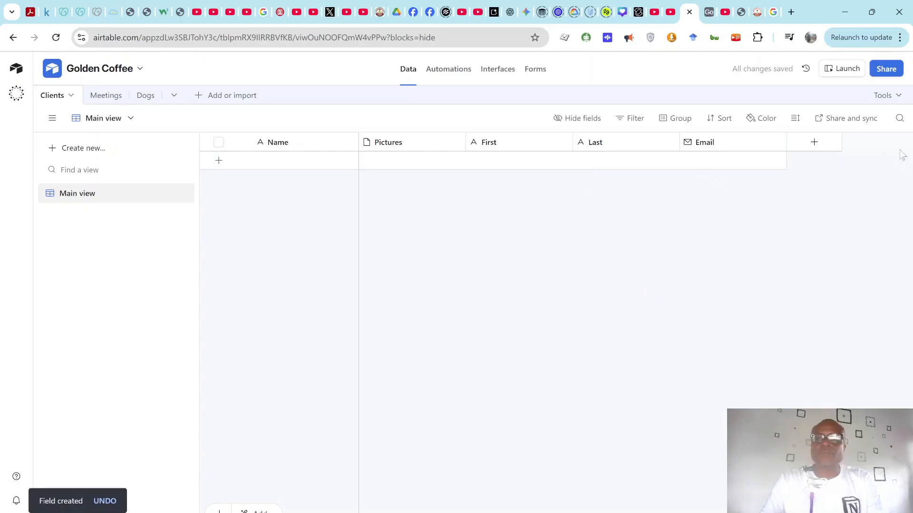
Step: Create a Birthday Date field with Include time off, then go to Meetings
click(814, 144)
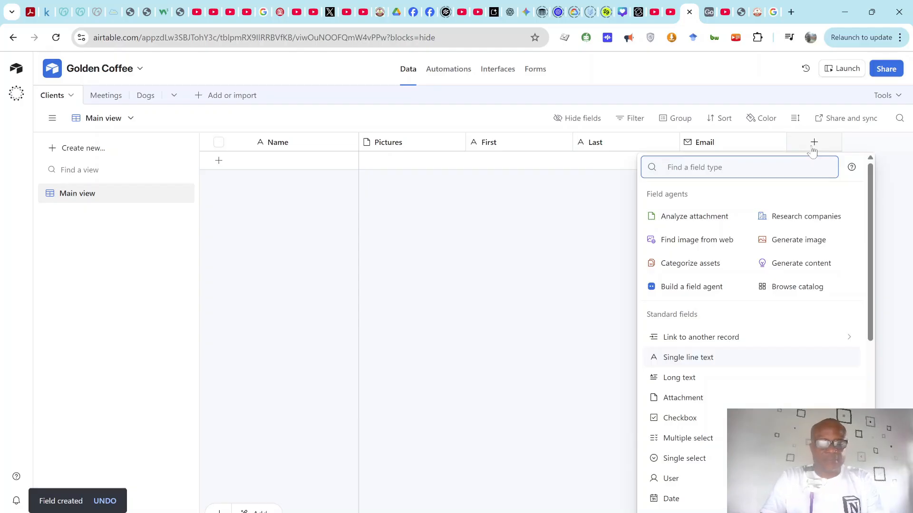
text(Date)
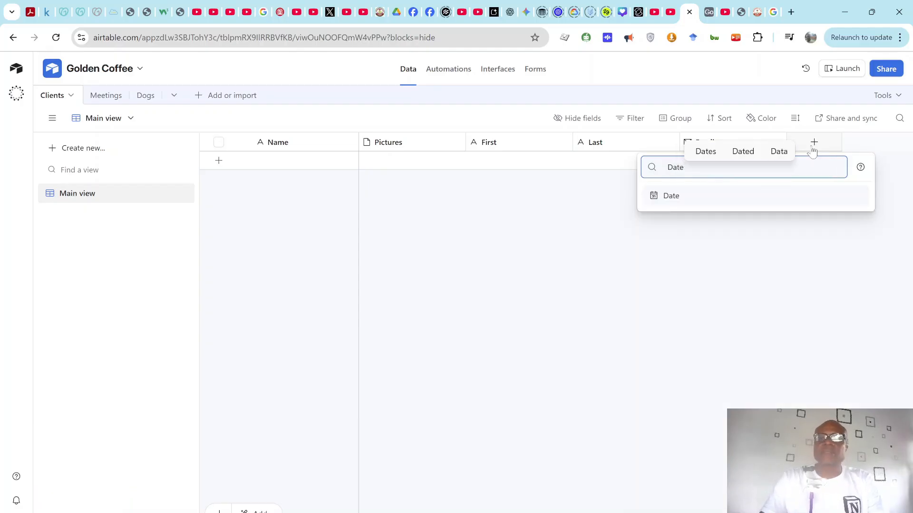
click(779, 197)
text(Birthday)
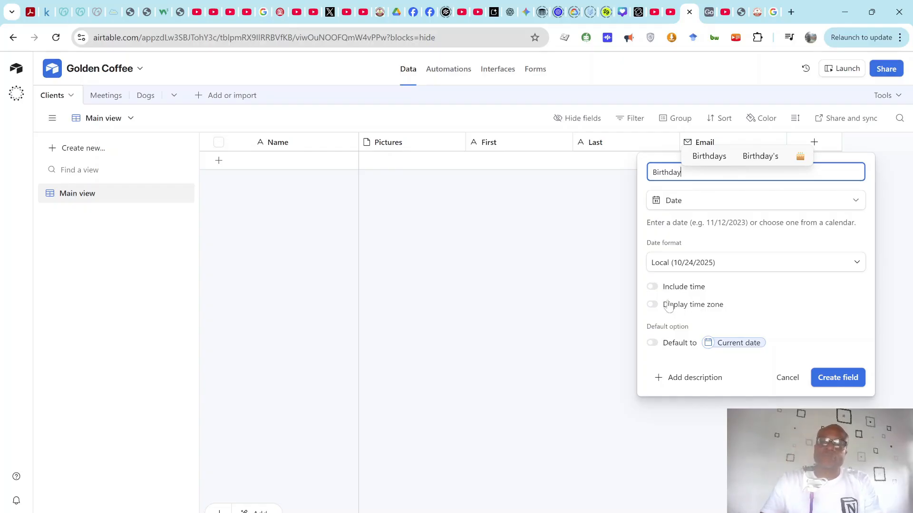
click(652, 287)
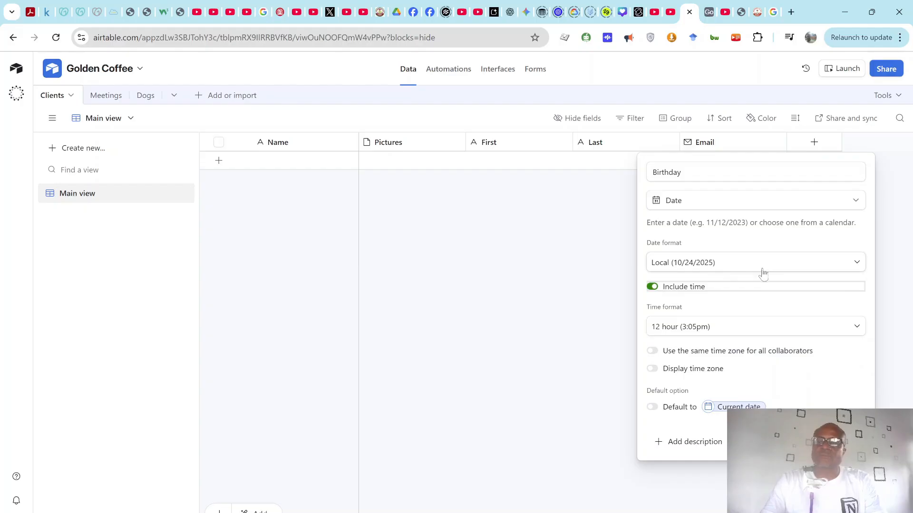
click(652, 287)
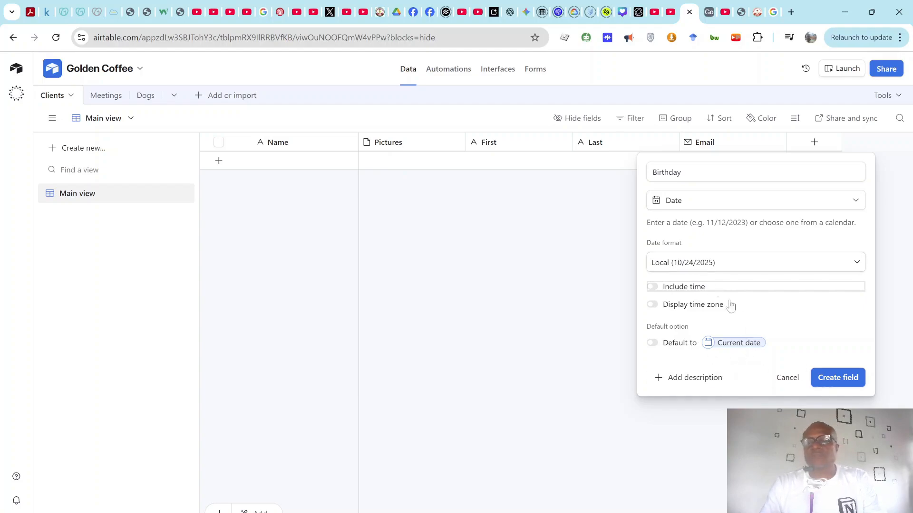
click(835, 378)
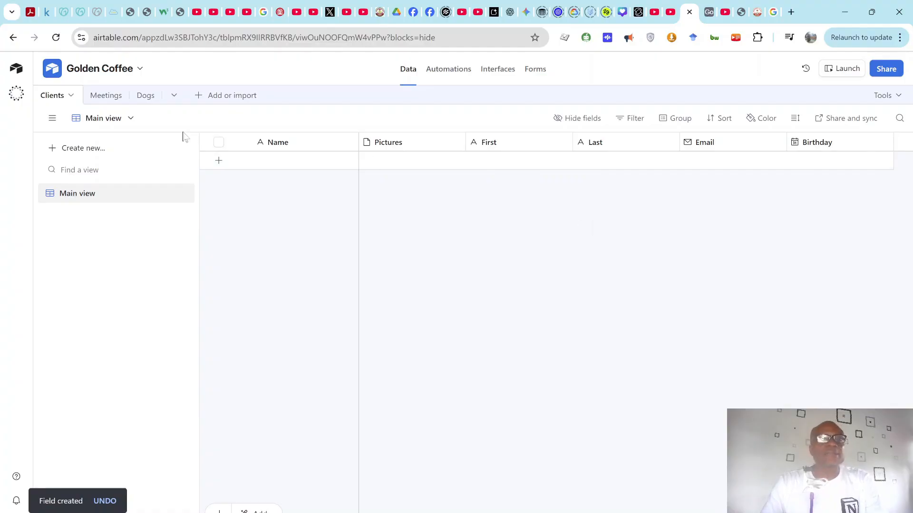
click(107, 97)
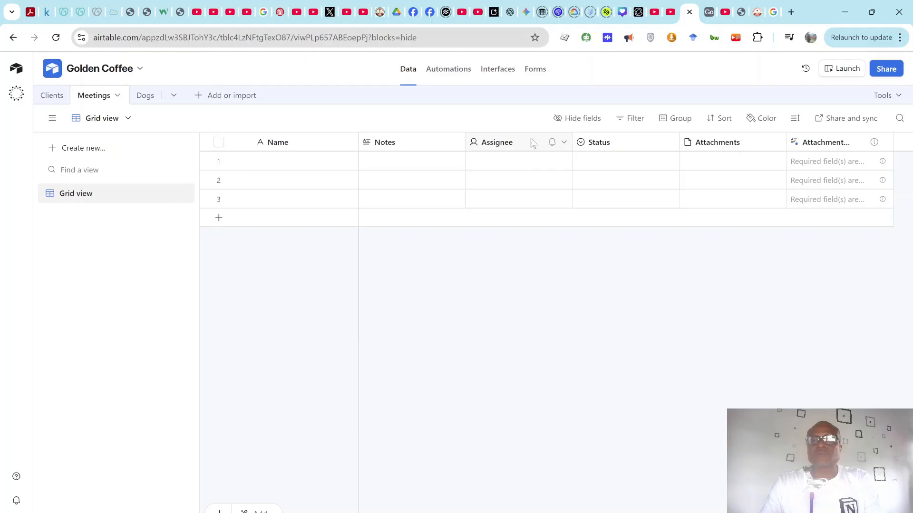
Step: Select the Assignee column in the Meetings table
click(513, 142)
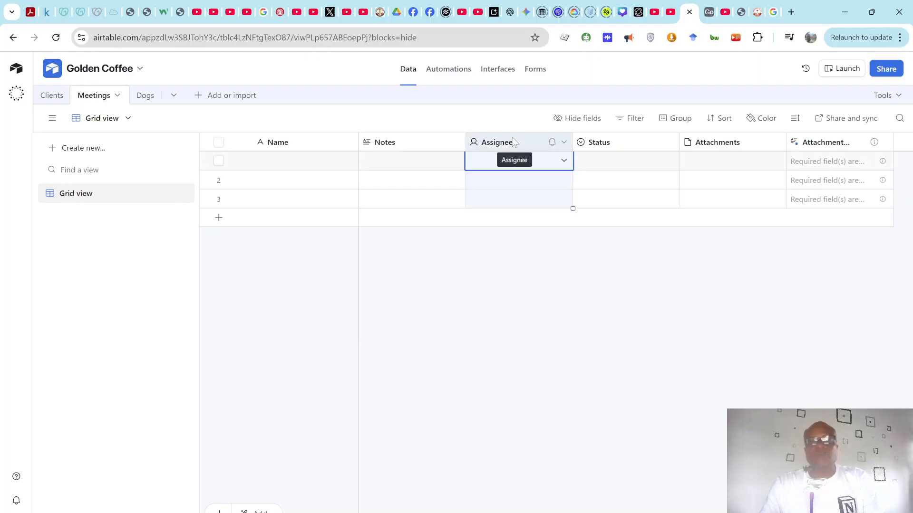
Step: Delete the Assignee, Status and Attachments fields together from Meetings
shift+click(621, 142)
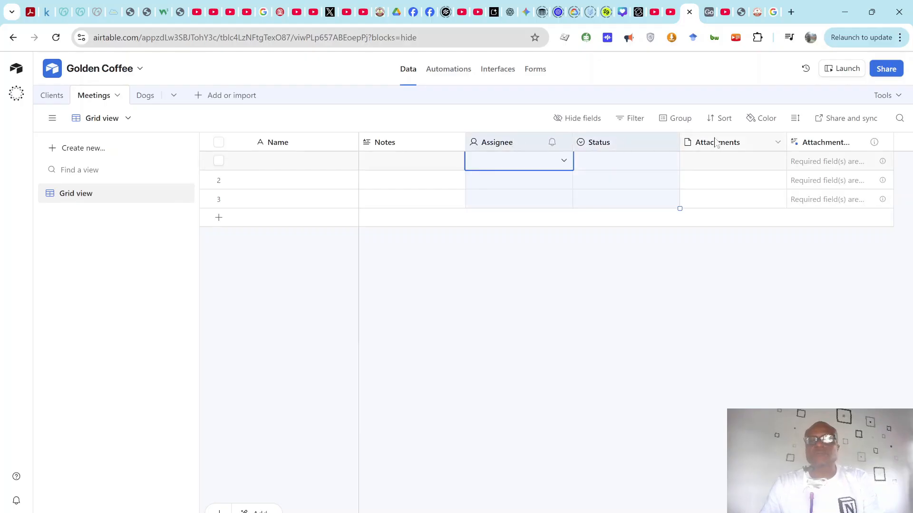
shift+click(722, 143)
right_click(722, 145)
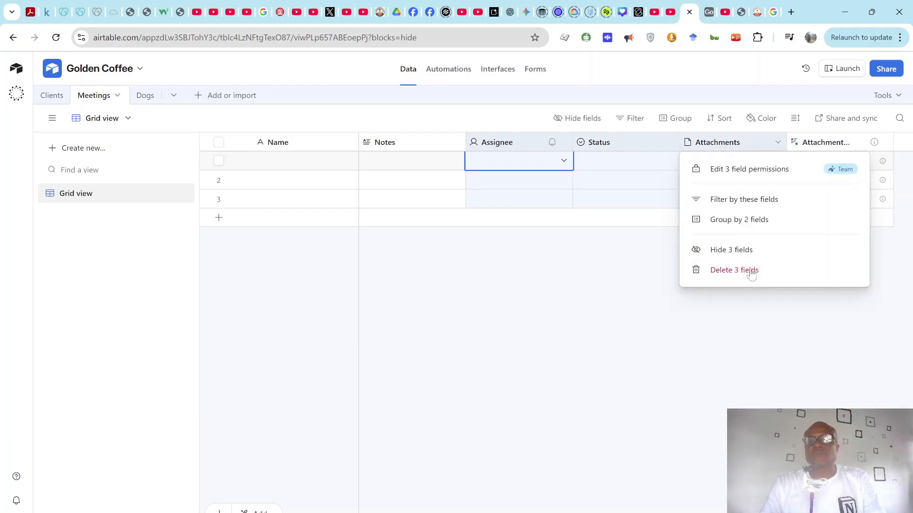
click(750, 271)
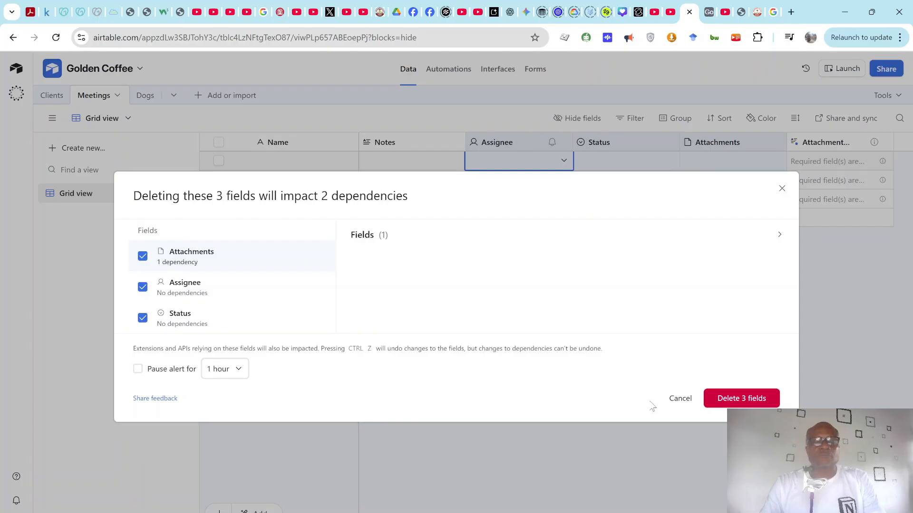
click(744, 404)
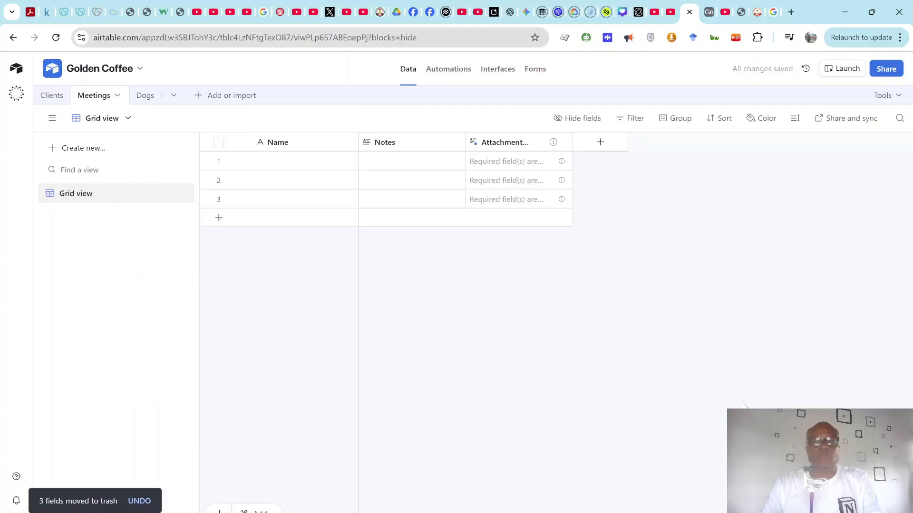
Step: Delete the leftover attachment summary field, keeping Notes unchanged
click(563, 142)
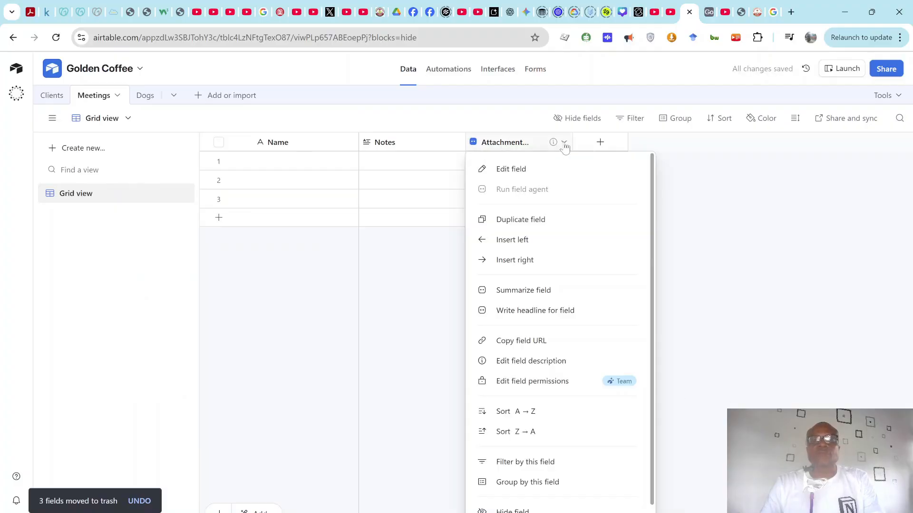
scroll(523, 501, down, 1)
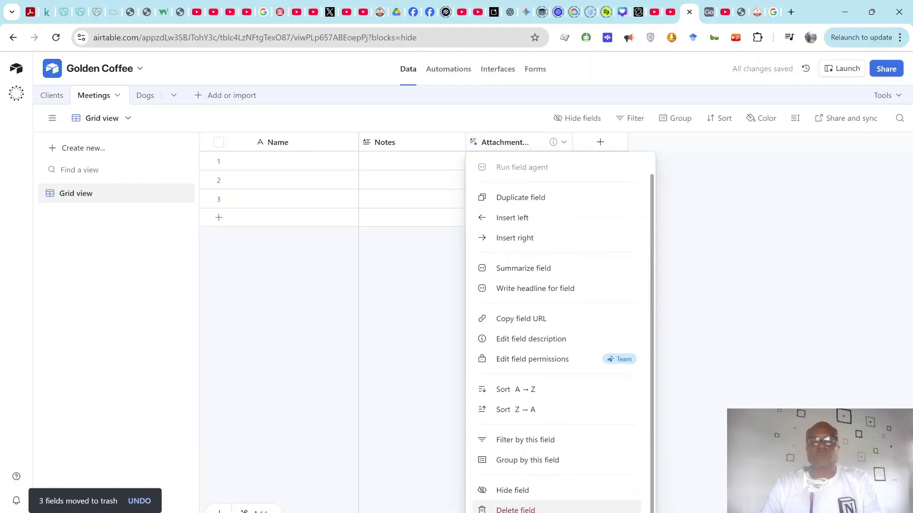
click(527, 507)
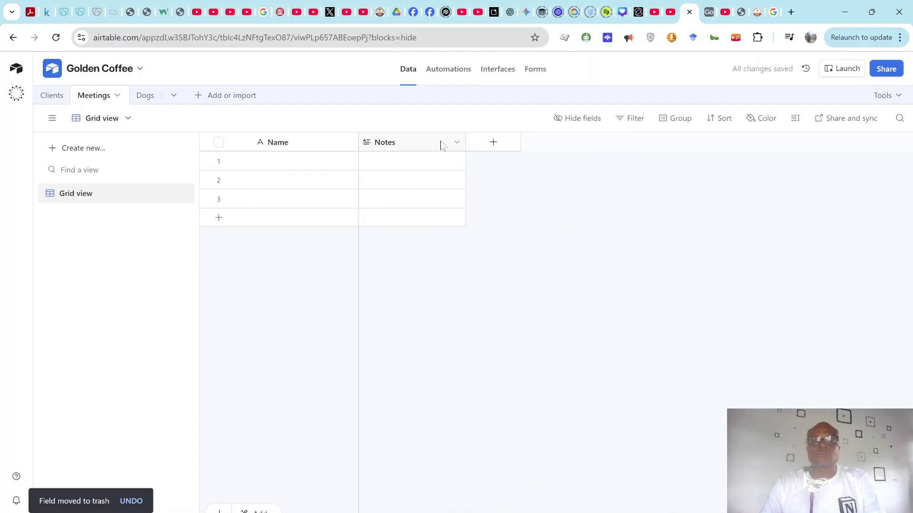
click(456, 143)
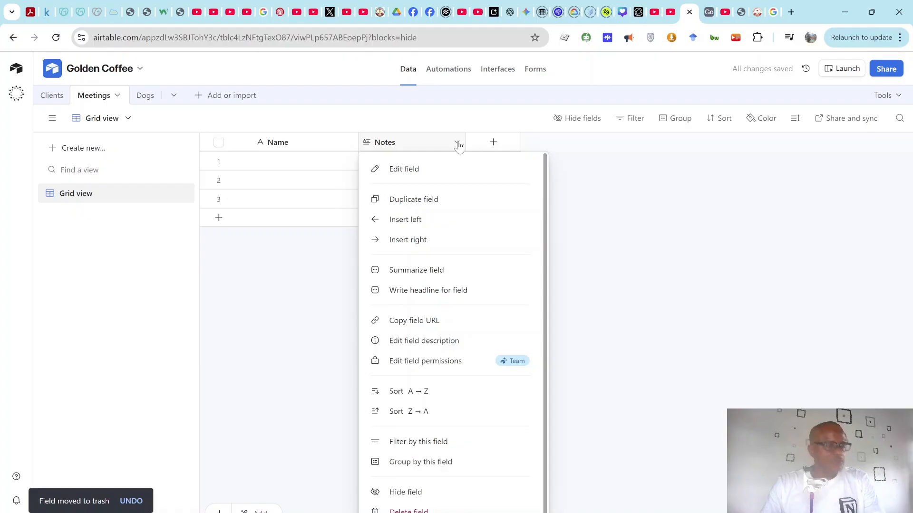
click(544, 143)
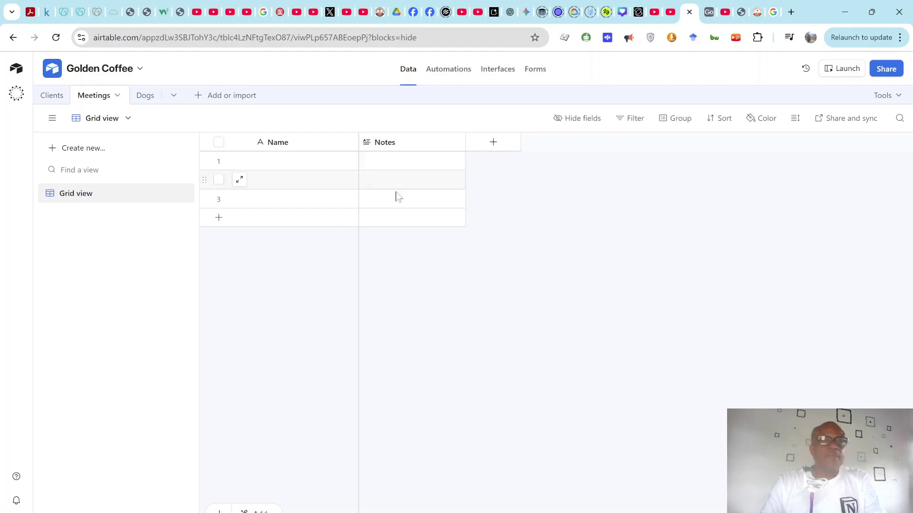
Step: Add a Date field to Meetings and drag it between Name and Notes
click(494, 145)
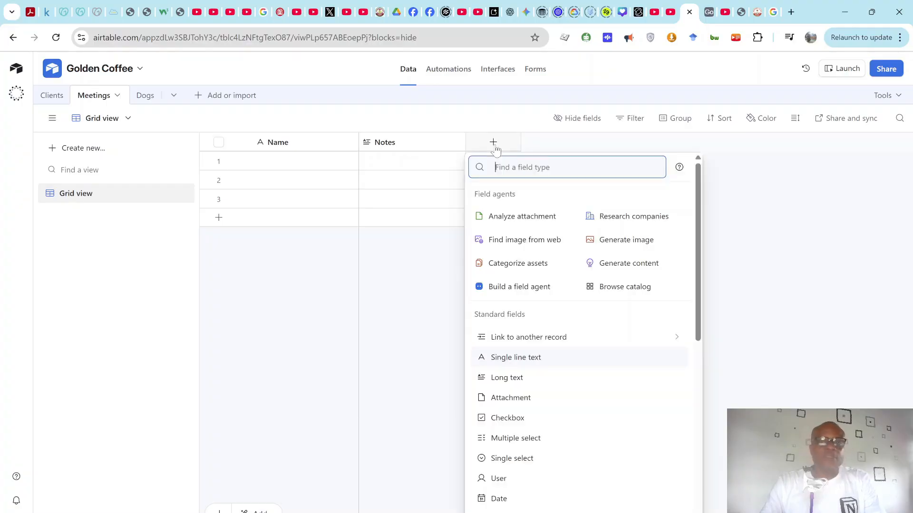
text(da)
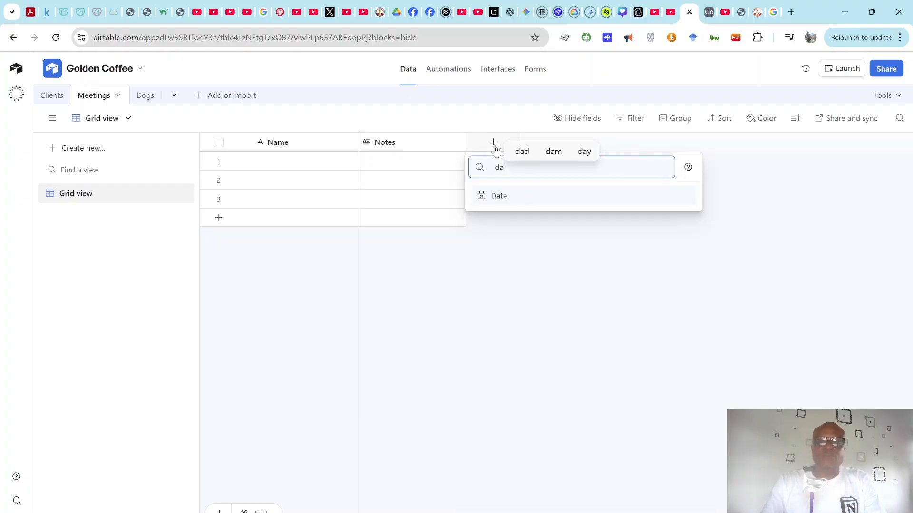
click(537, 202)
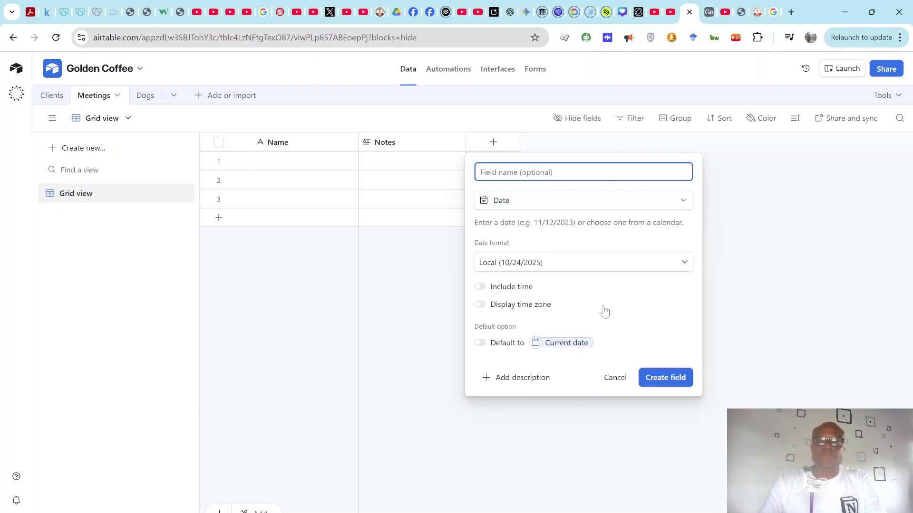
click(665, 386)
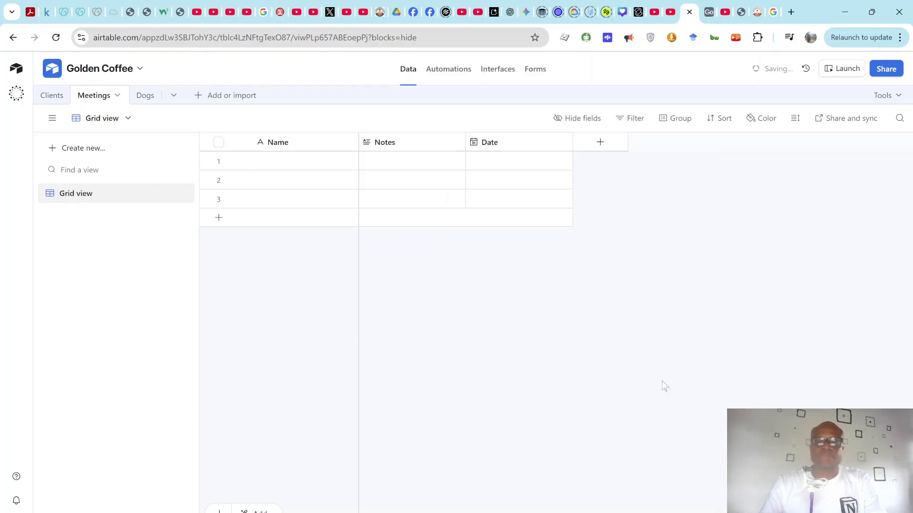
drag(512, 146, 417, 150)
drag(519, 149, 624, 161)
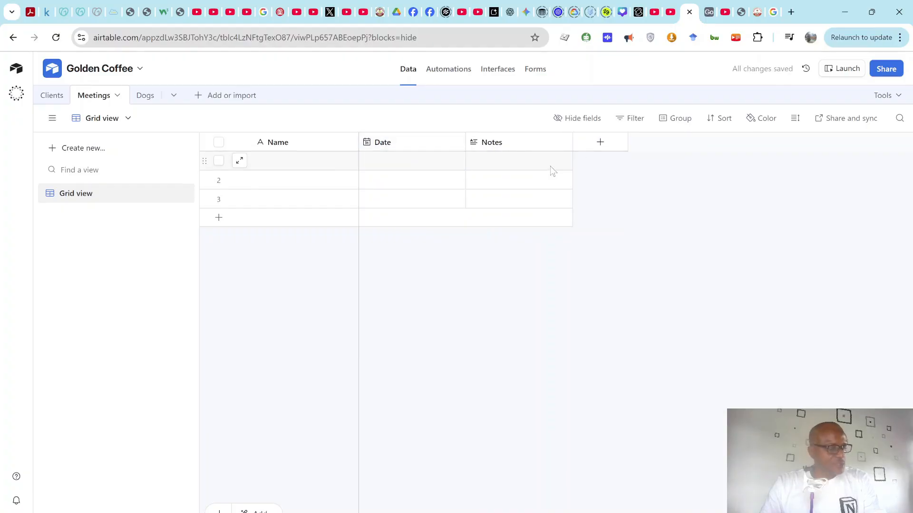
Step: Add a single-select field named Location to the Meetings table
click(601, 144)
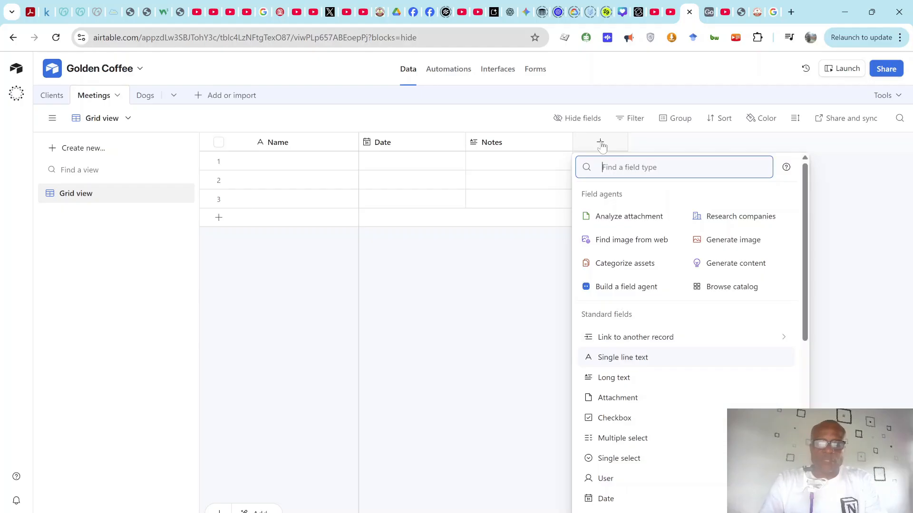
text(singl)
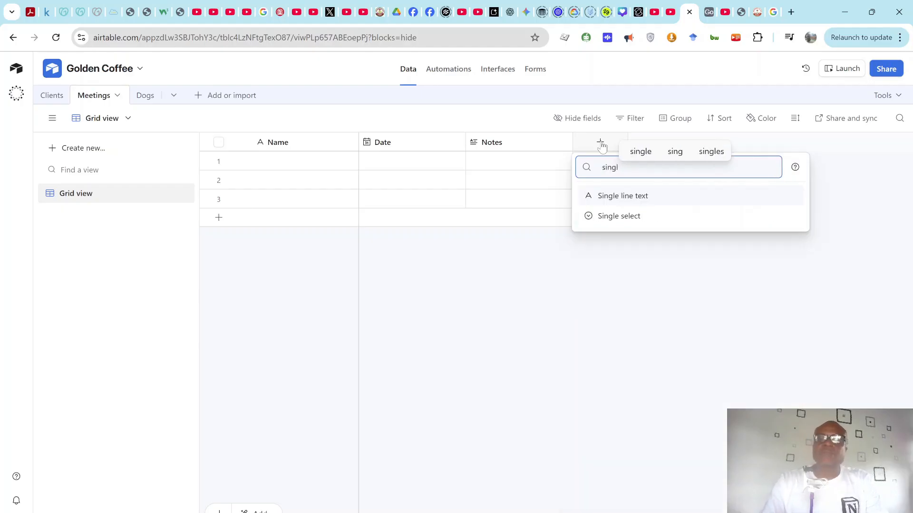
click(622, 217)
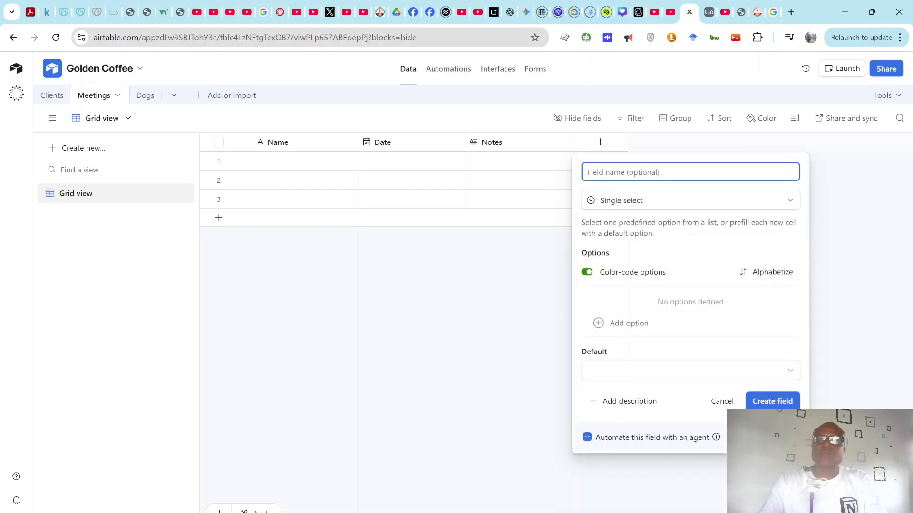
text(Location)
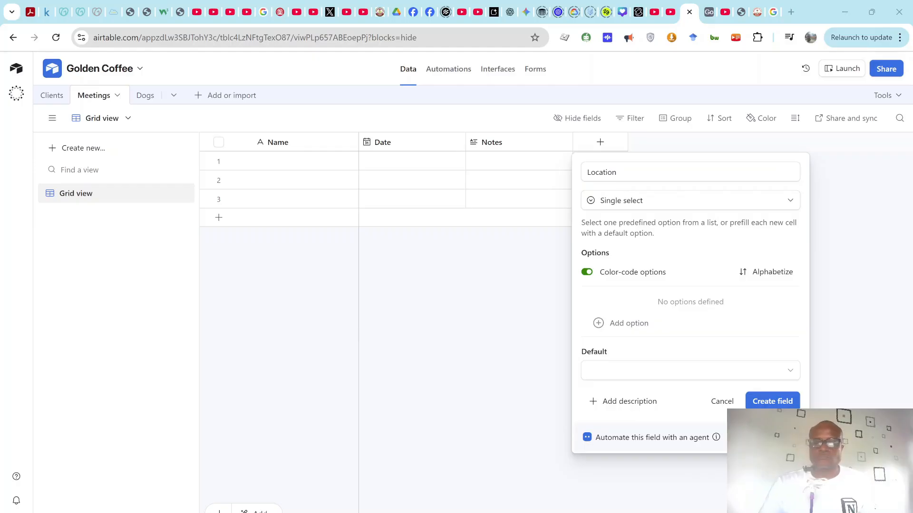
Step: Start the first Location choice, correcting 'Cofee' to 'Coffee' and continuing with 'Sh'
mouse_move(560, 512)
click(523, 483)
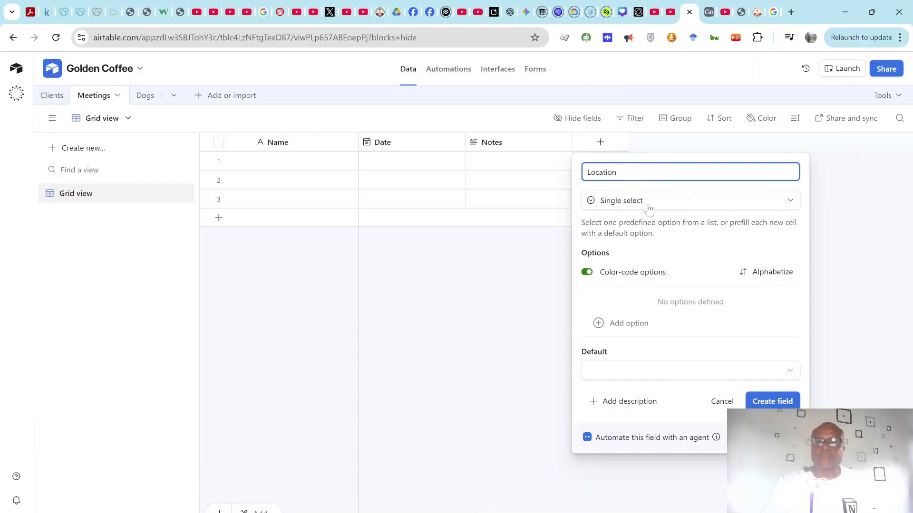
click(598, 324)
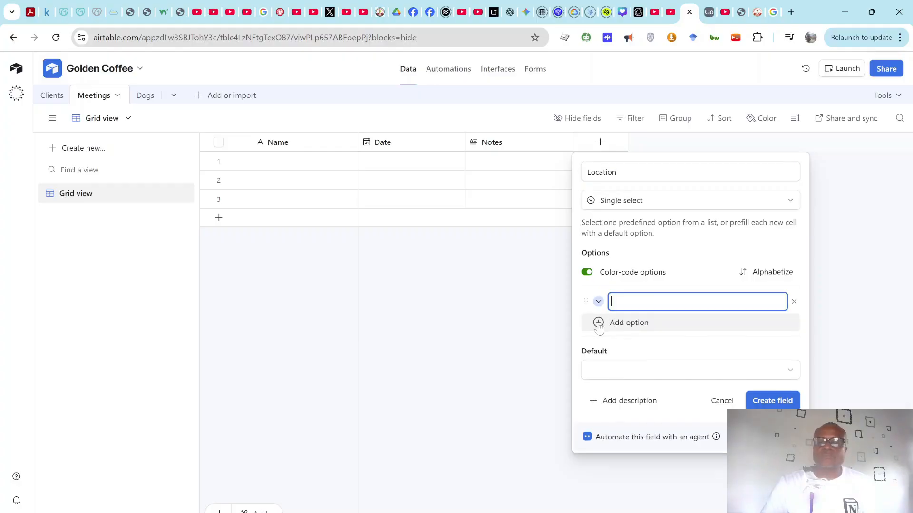
text(Cof)
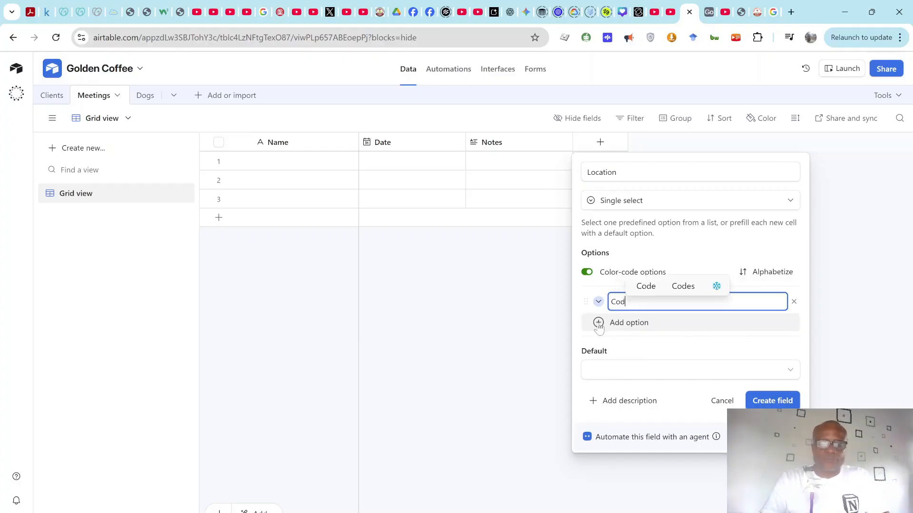
text(ee)
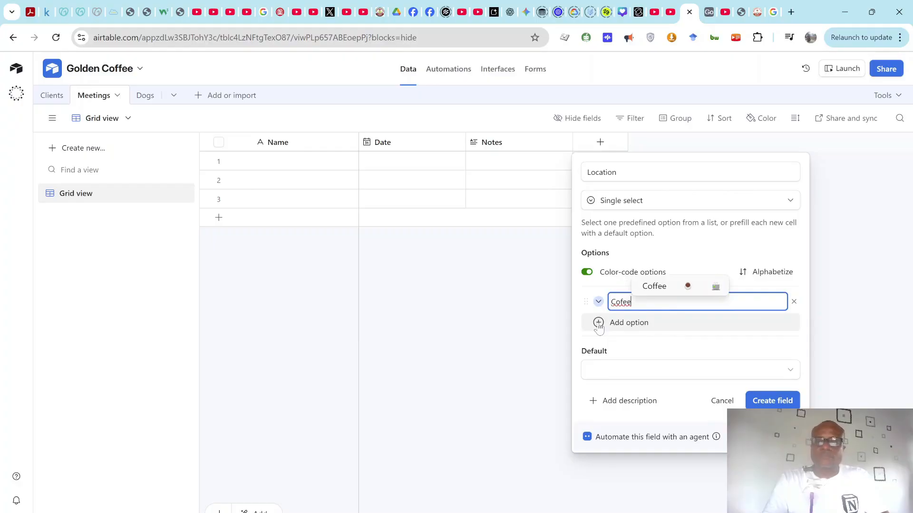
click(659, 286)
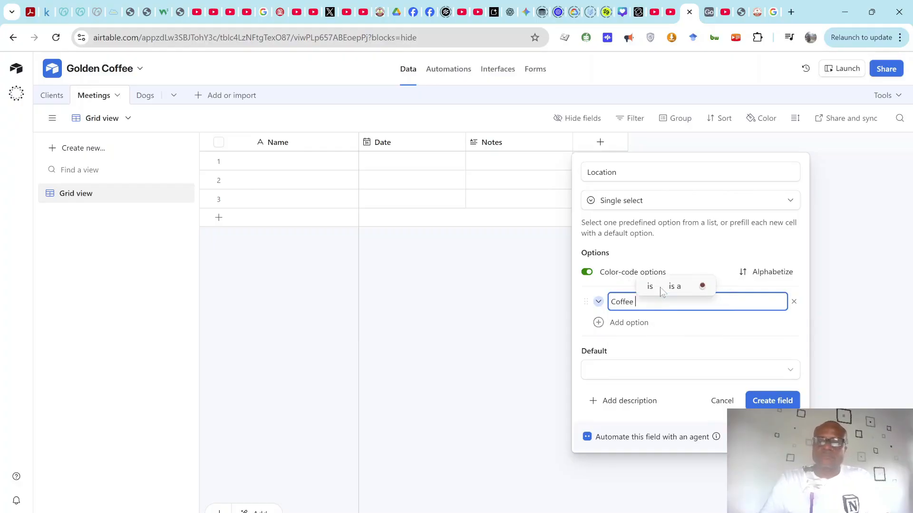
text(Sh)
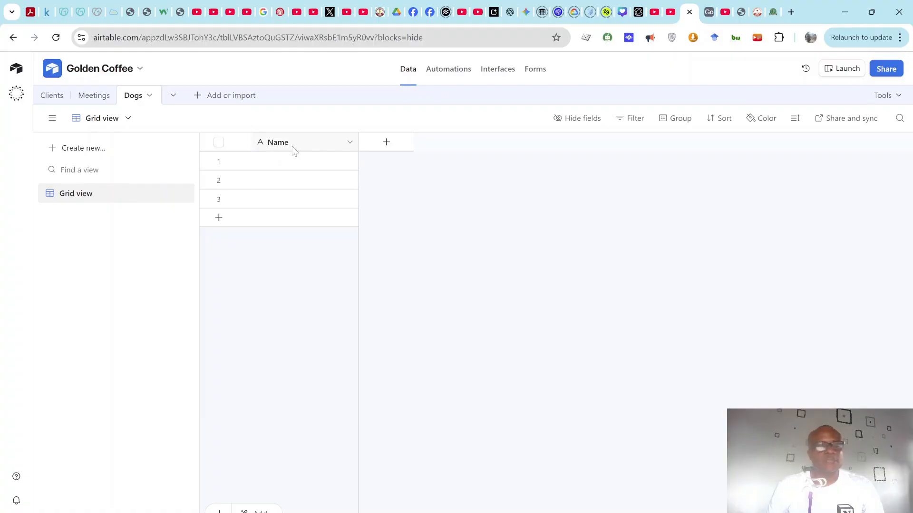
Step: Add a single-select field named Type to the Dogs table
click(386, 143)
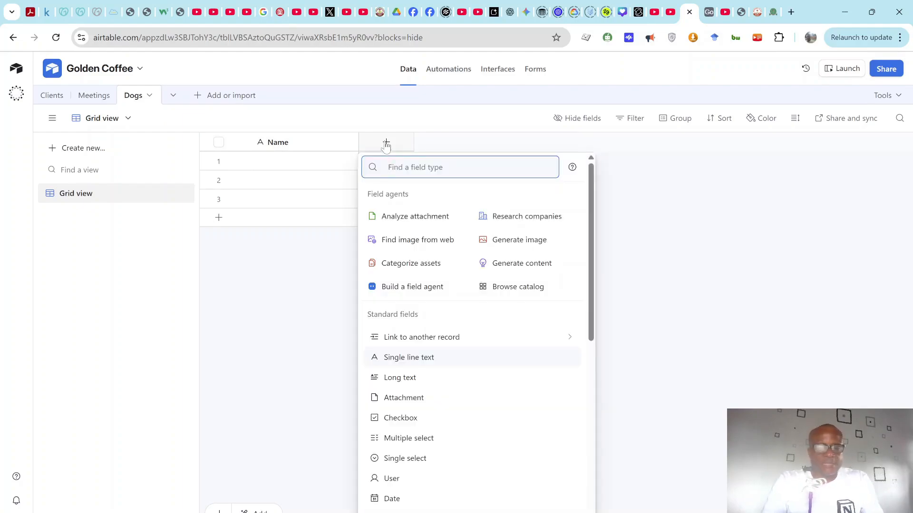
text(single)
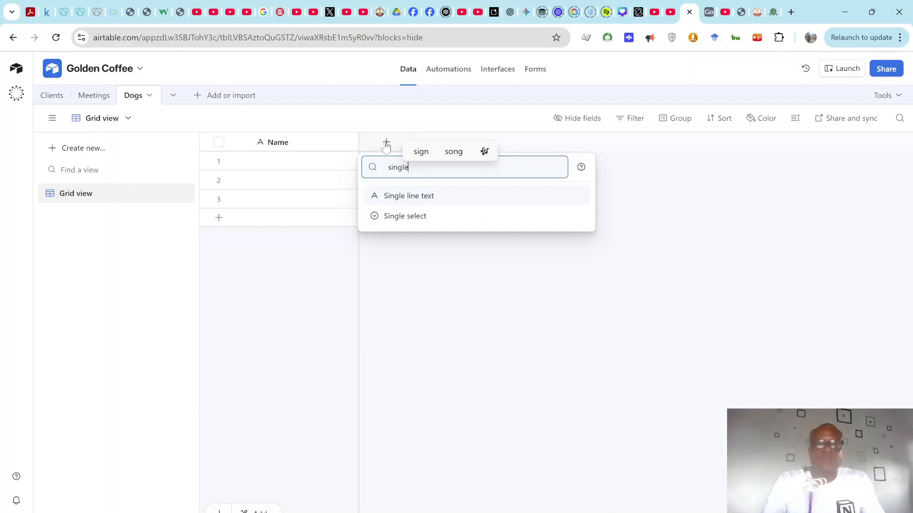
click(418, 215)
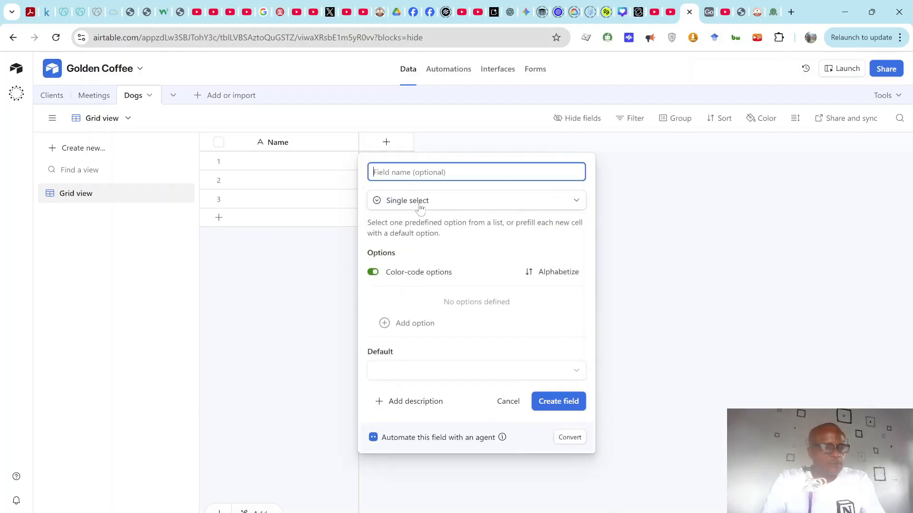
text(Typ)
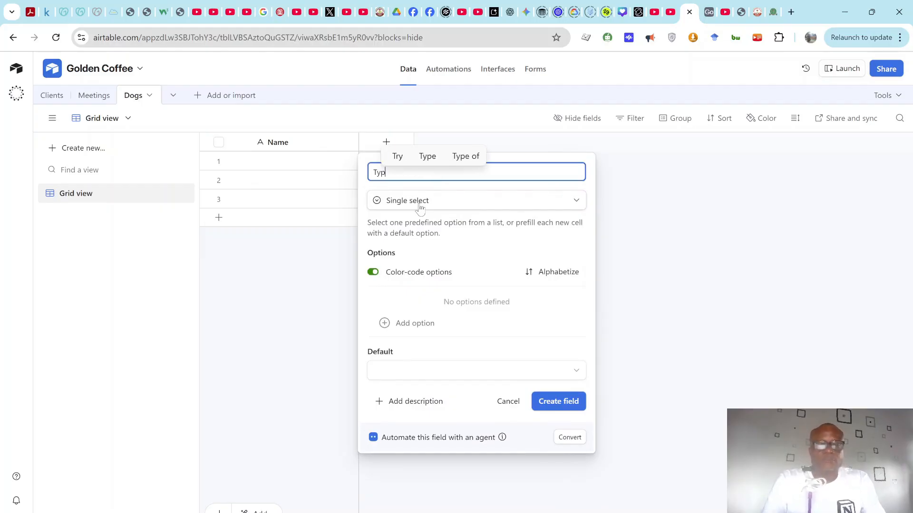
text(e)
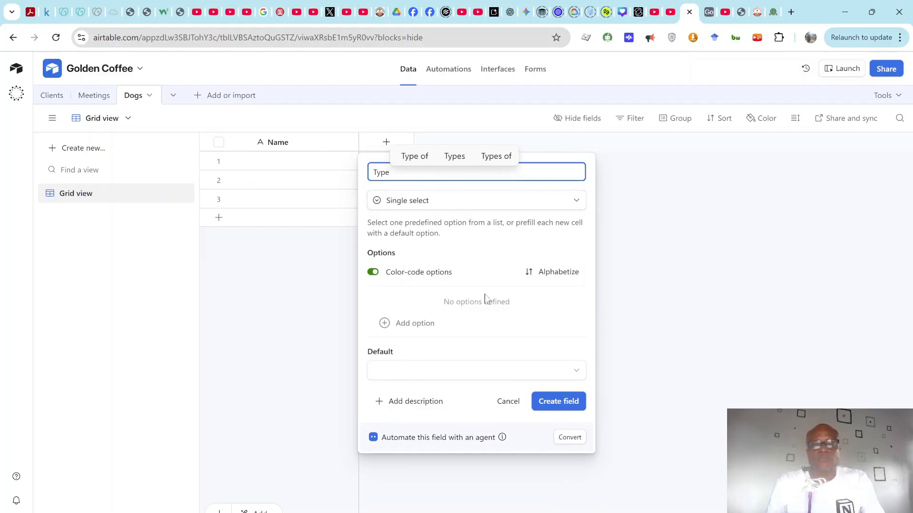
Step: Give Type the choices Sheep dog, Pug, Corgi and Spaniel
click(384, 323)
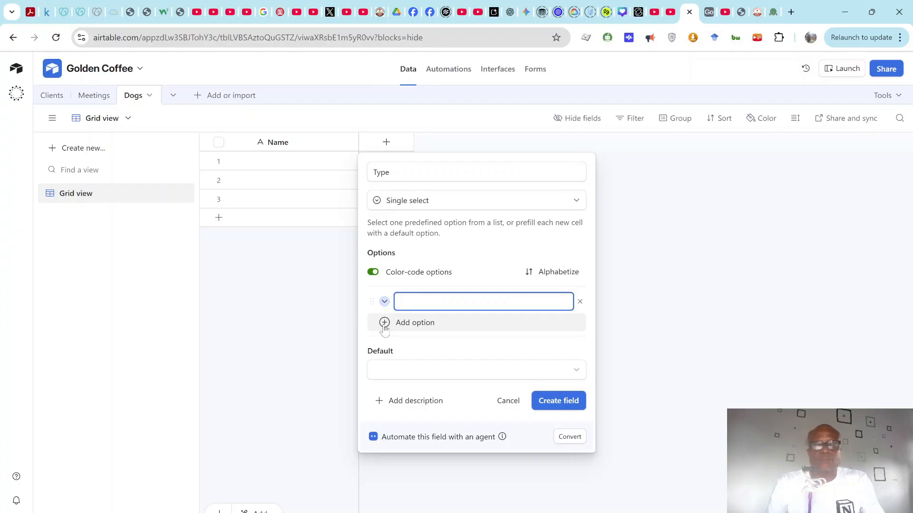
text(SHeep)
key(BackSpace)
text(hee)
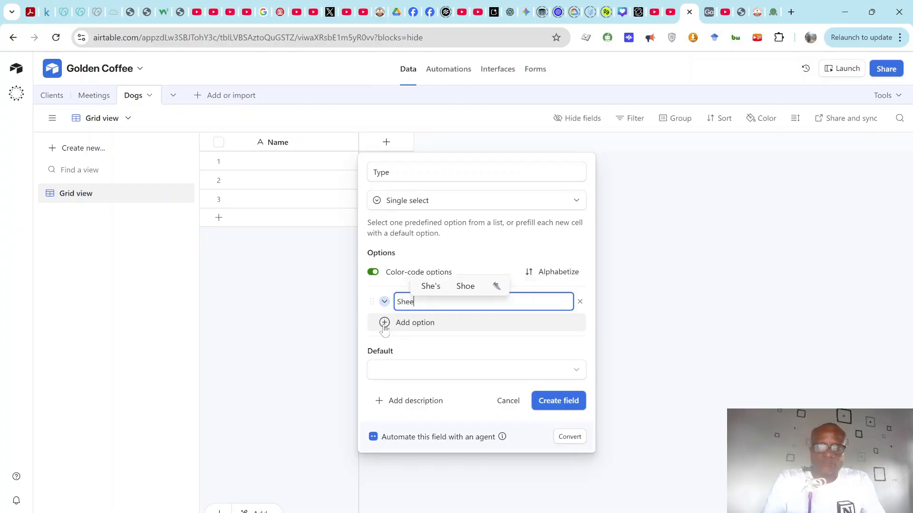
text(p dog)
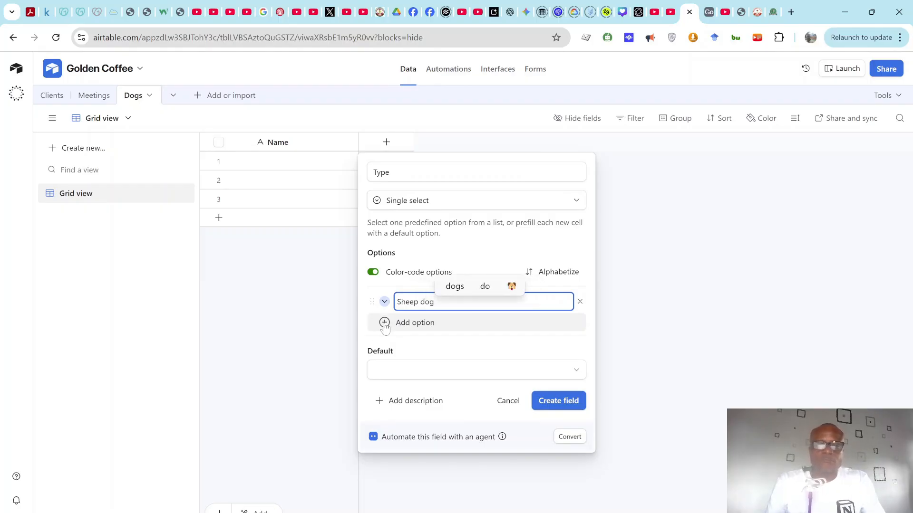
click(385, 323)
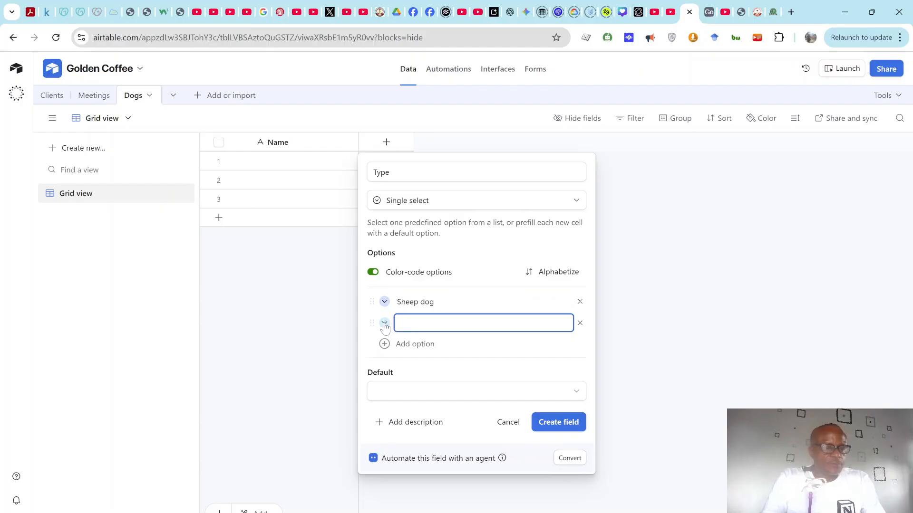
text(Pug)
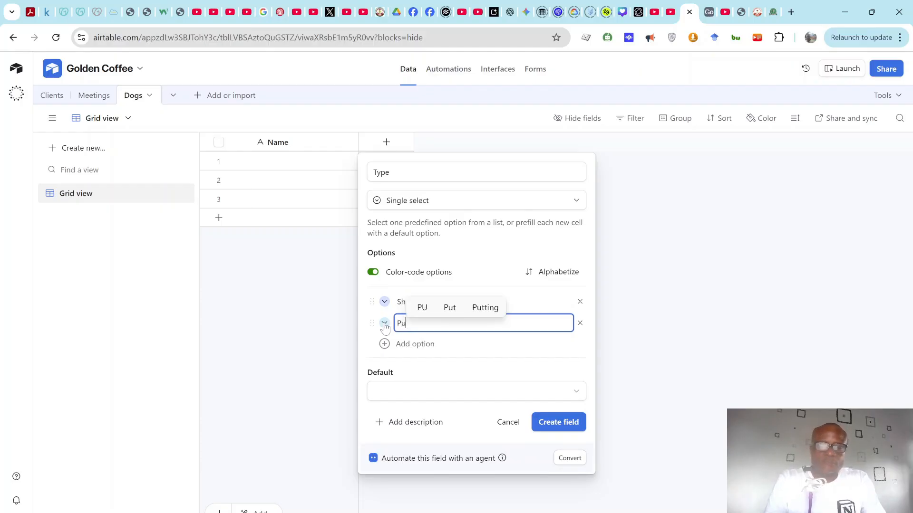
click(384, 344)
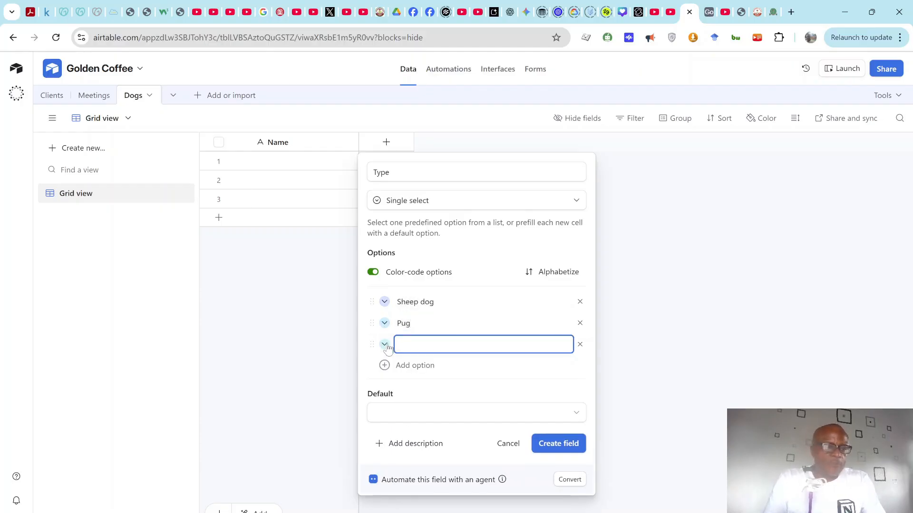
text(Corgi)
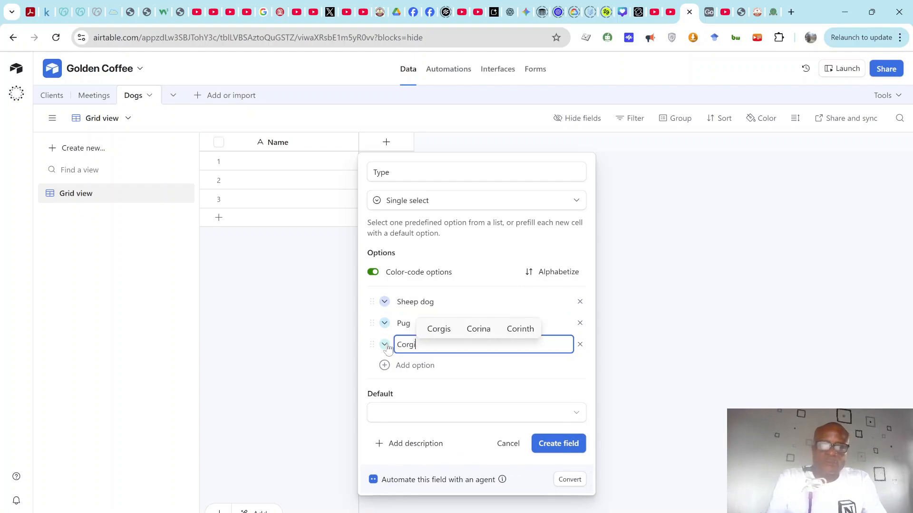
click(387, 373)
click(386, 373)
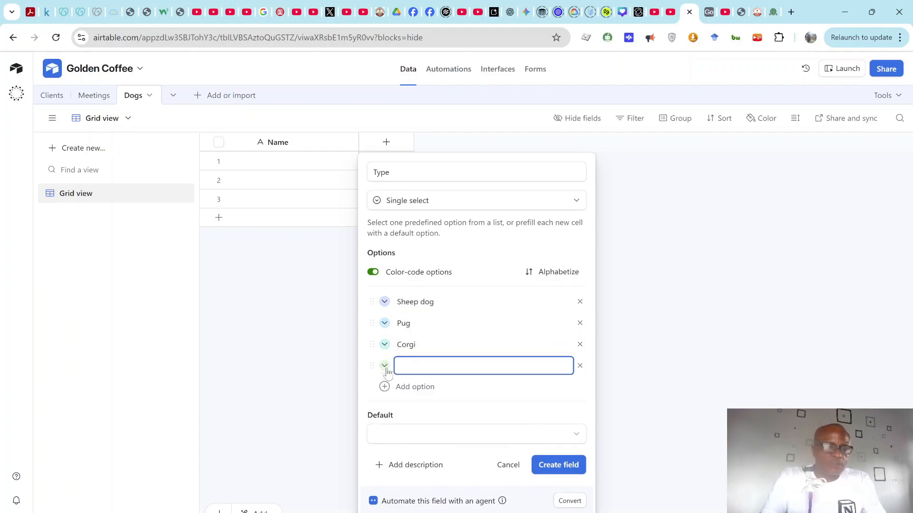
text(Spaniel)
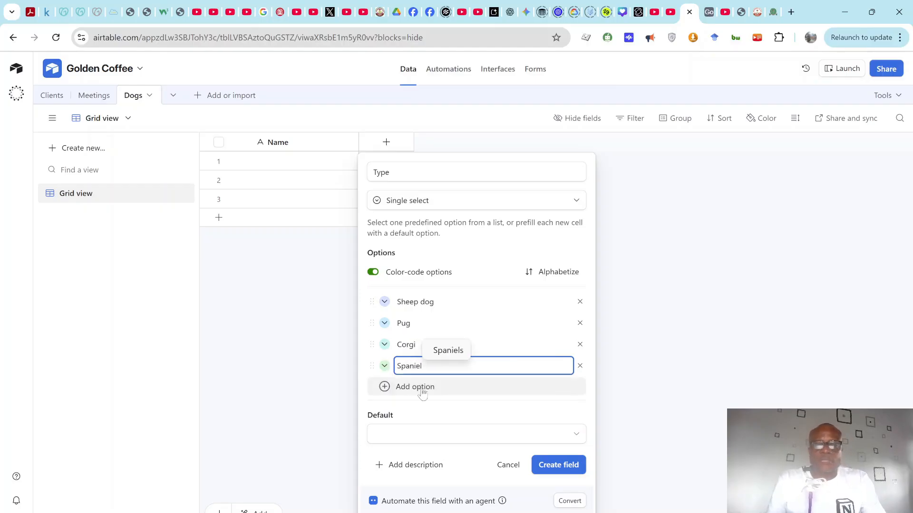
Step: Leave Type with no default choice, create the field, and go to Clients
click(423, 434)
click(410, 455)
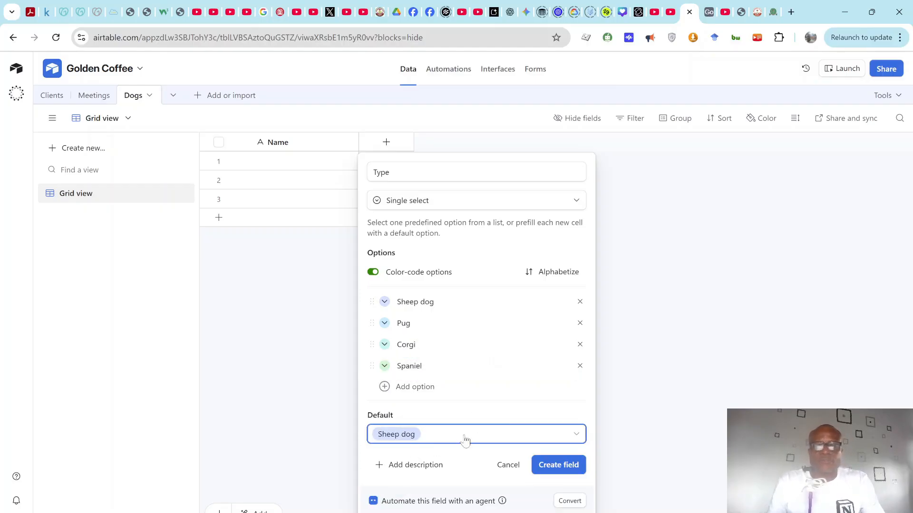
click(427, 438)
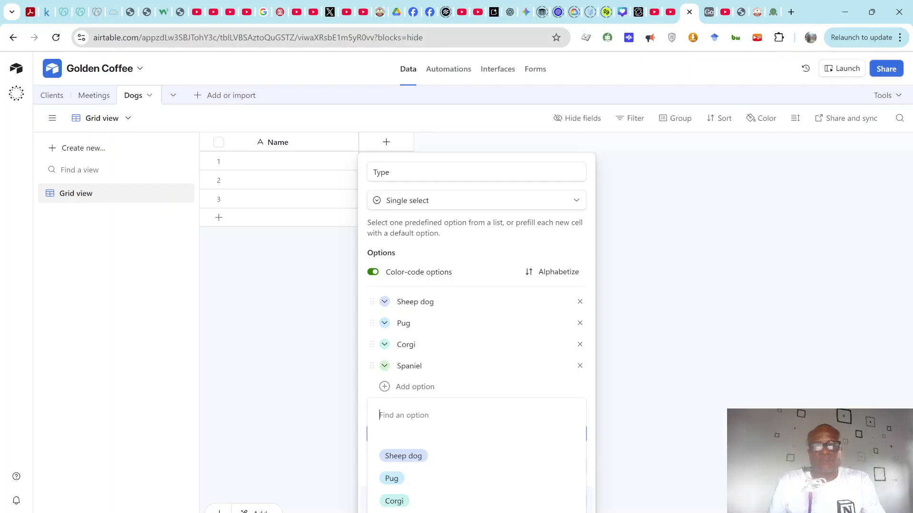
click(594, 403)
click(528, 435)
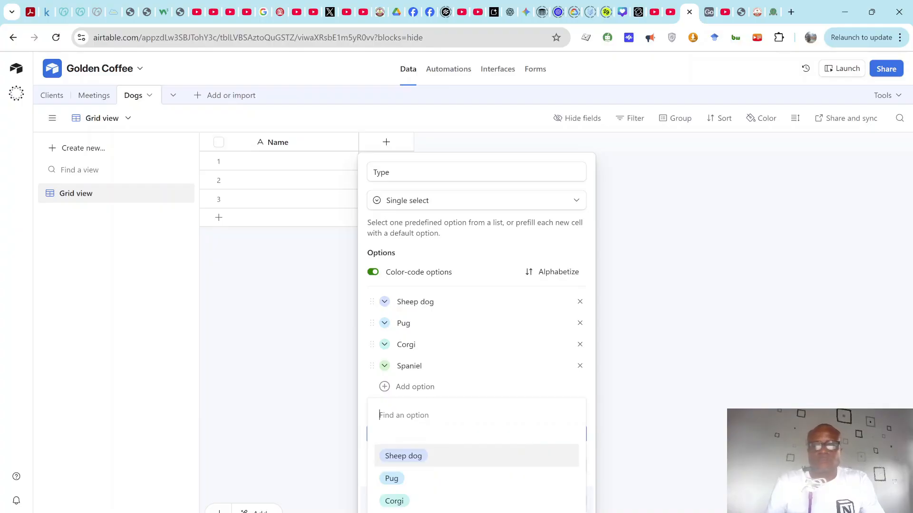
click(590, 398)
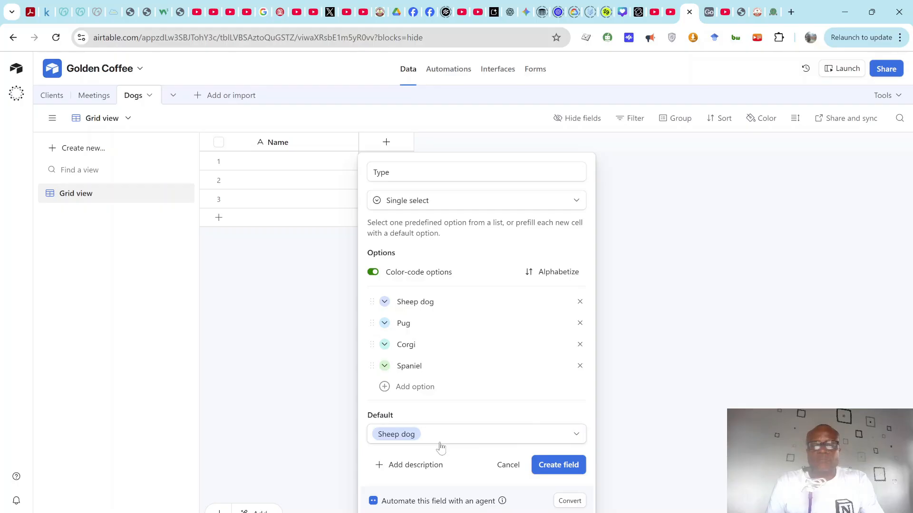
click(411, 440)
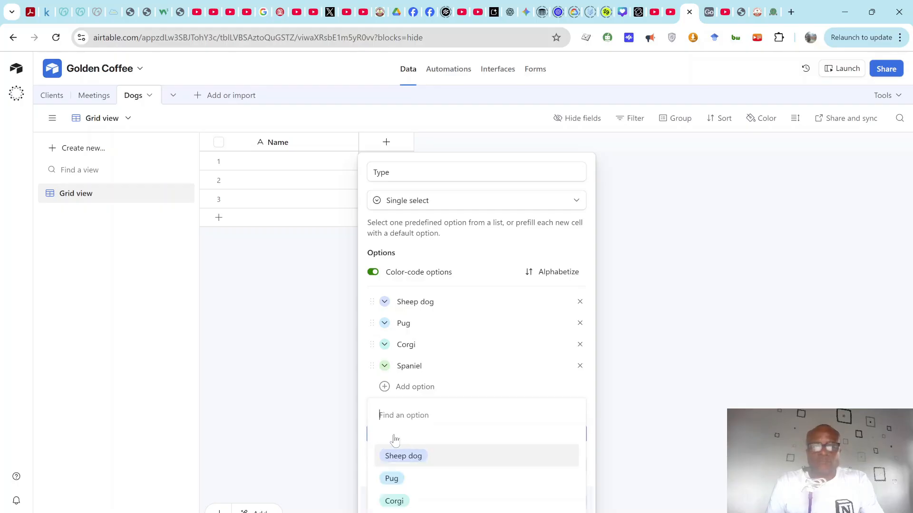
click(392, 437)
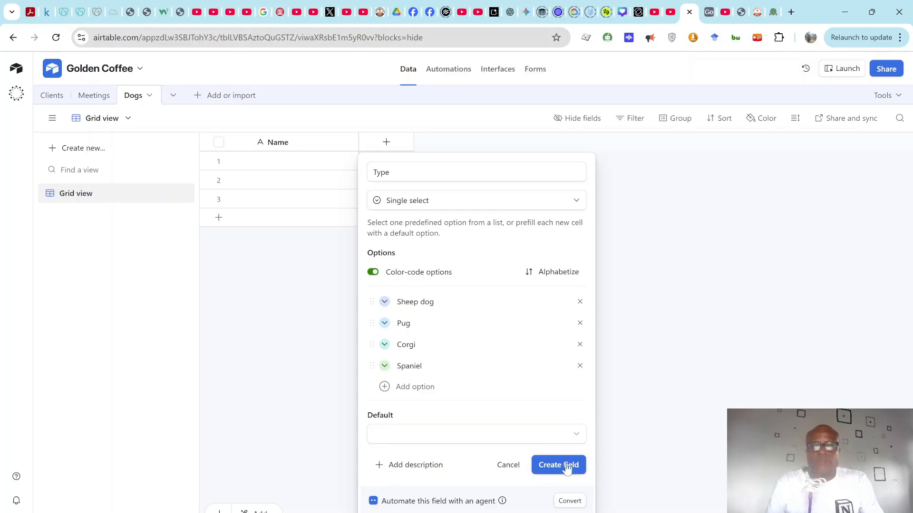
click(545, 465)
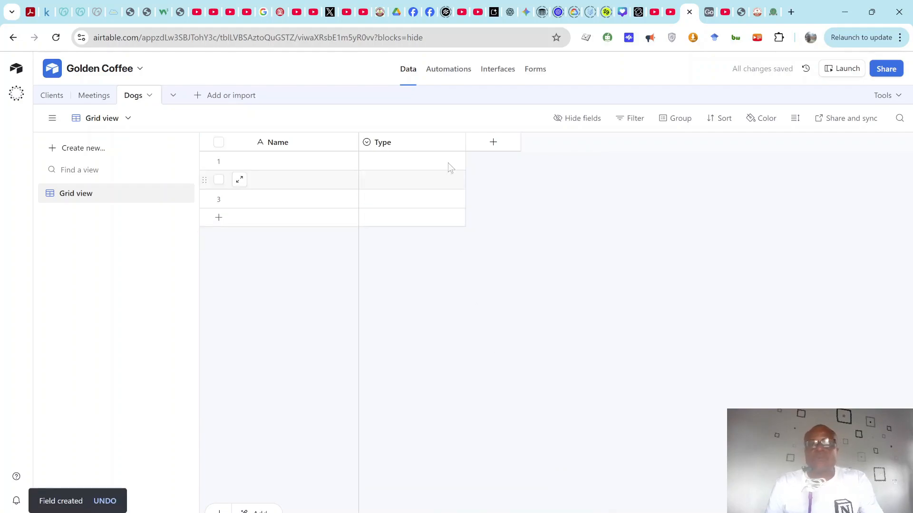
click(51, 99)
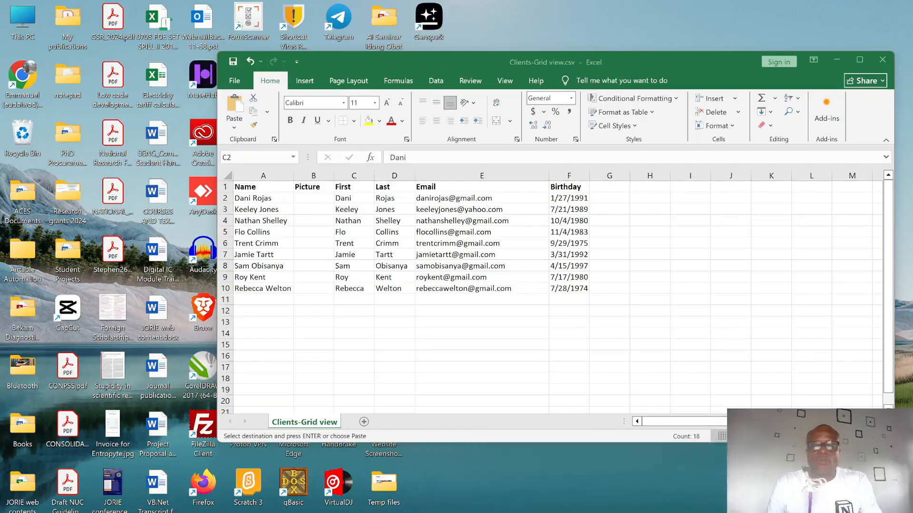
click(490, 489)
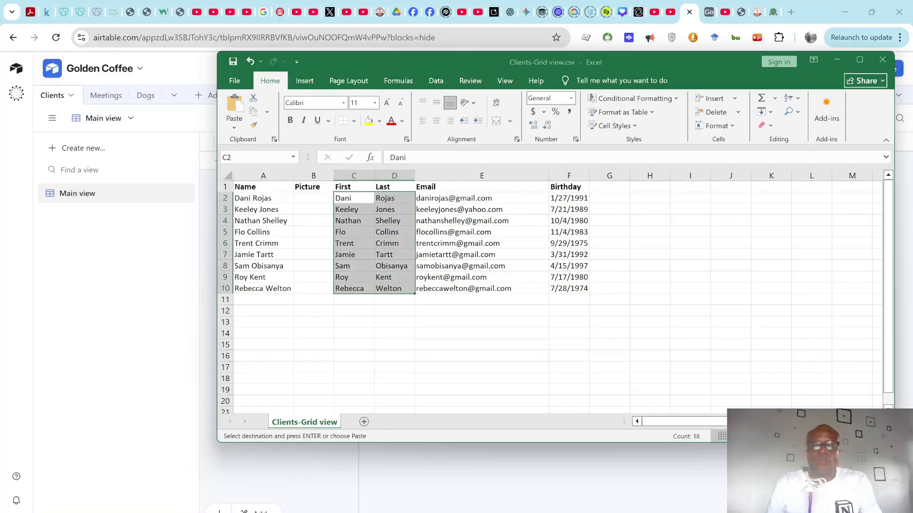
click(385, 255)
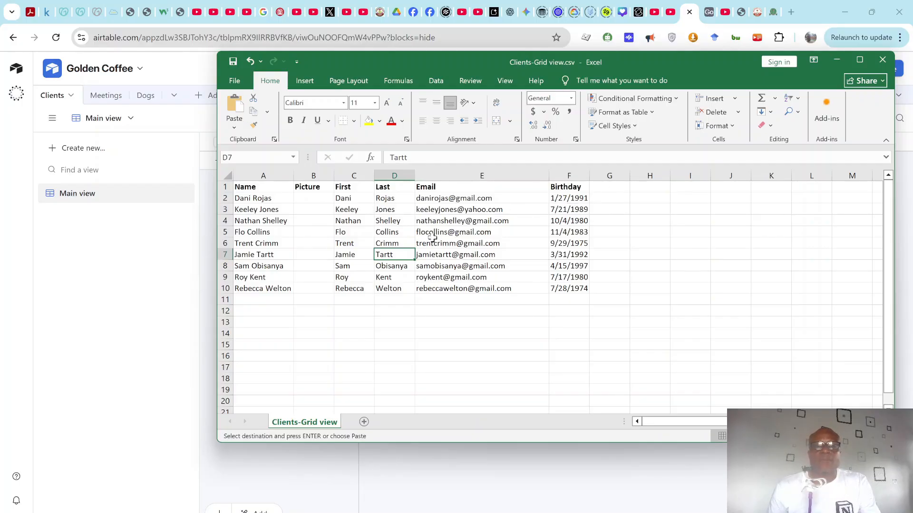
key(alt+Tab)
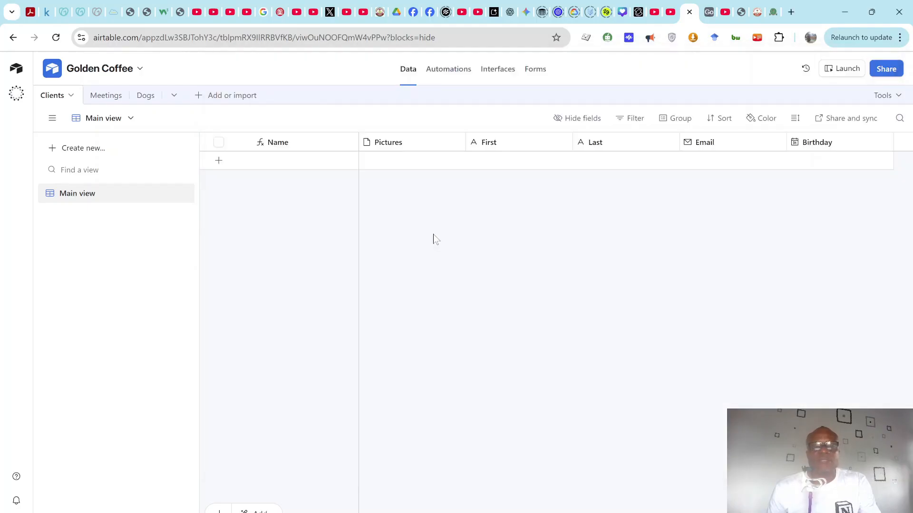
key(alt+Tab)
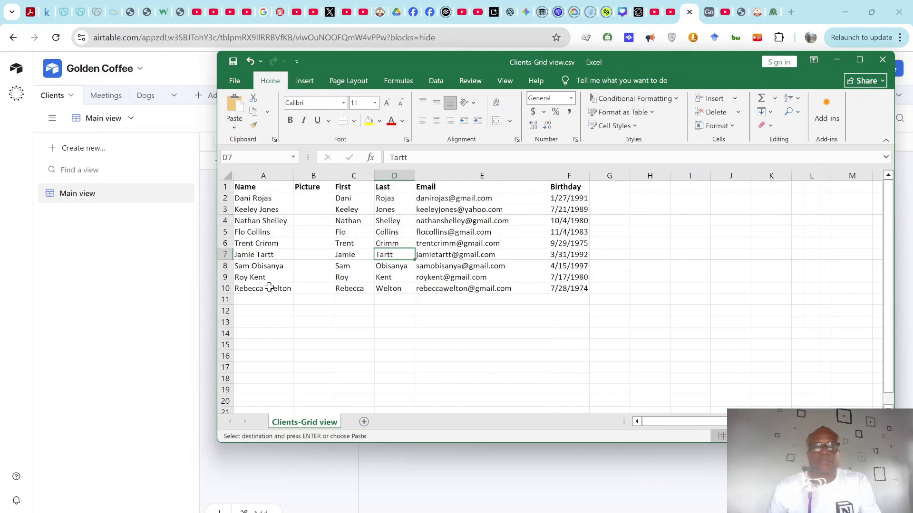
key(alt+Tab)
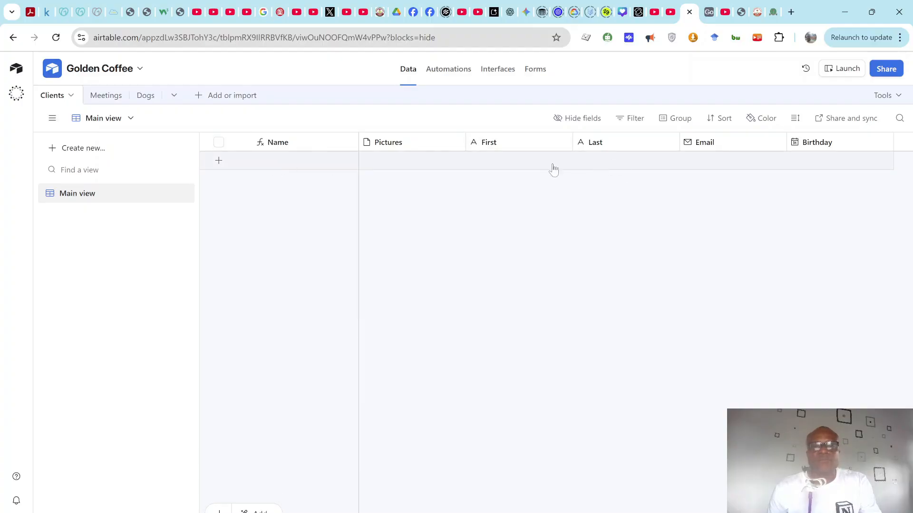
Step: Add a new client record with the client's first name, last name and e-mail address
click(528, 164)
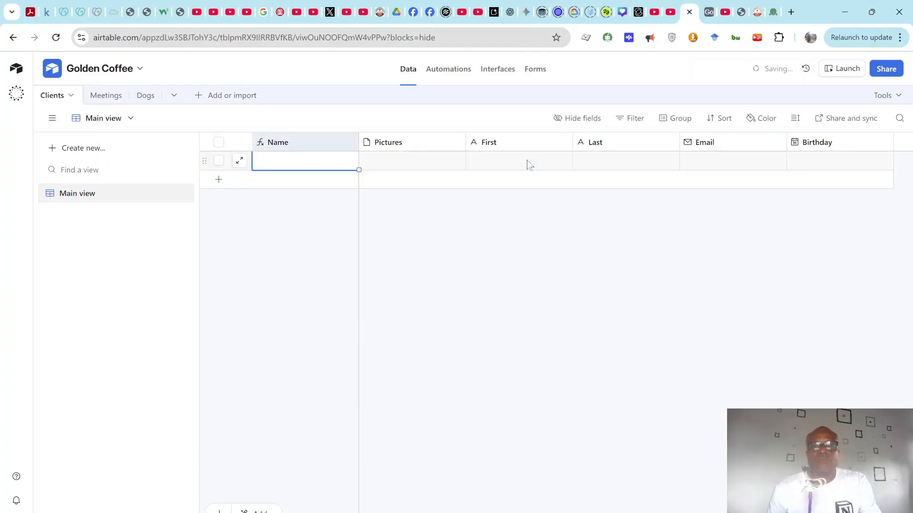
click(502, 167)
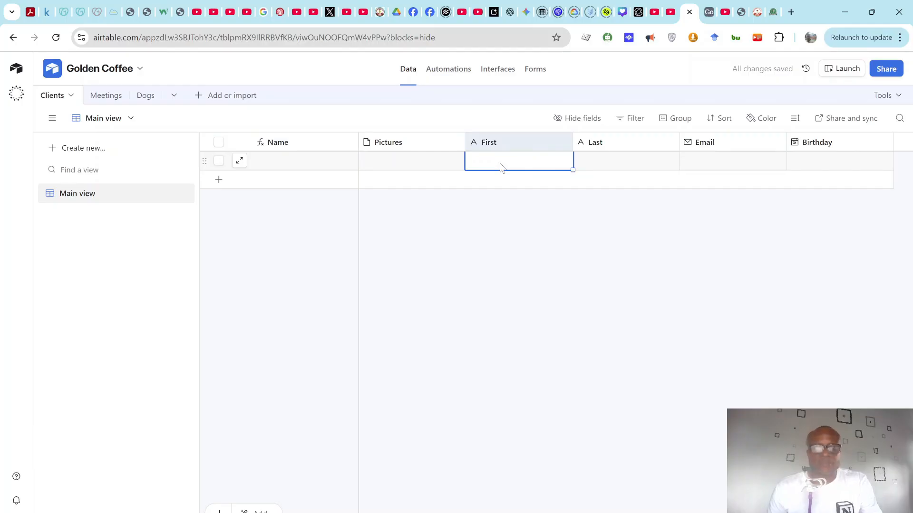
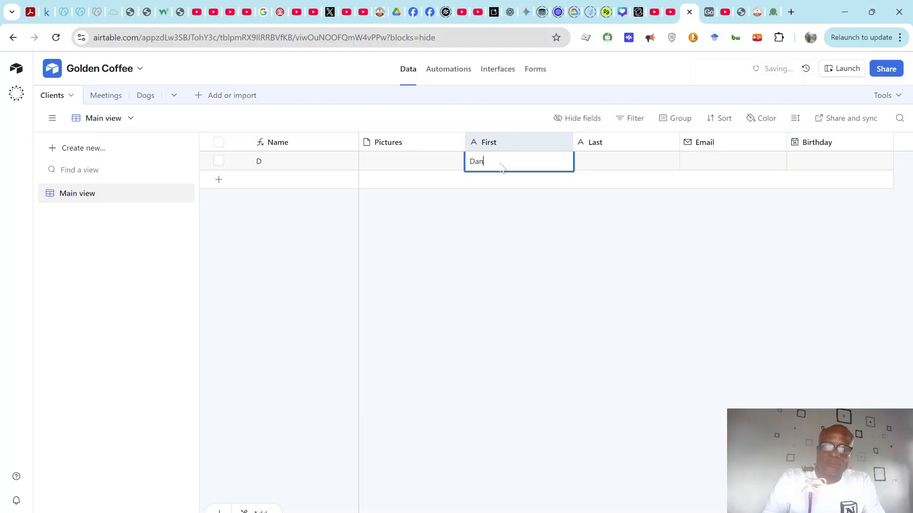
key(Tab)
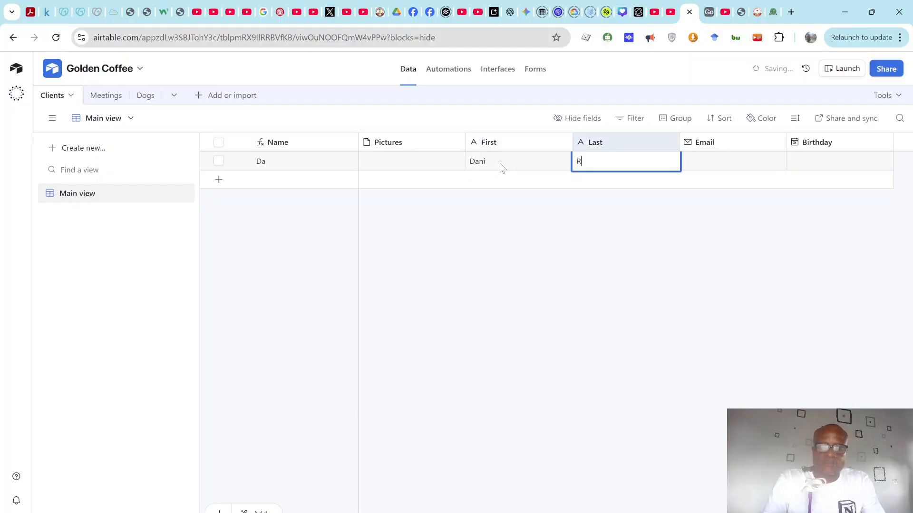
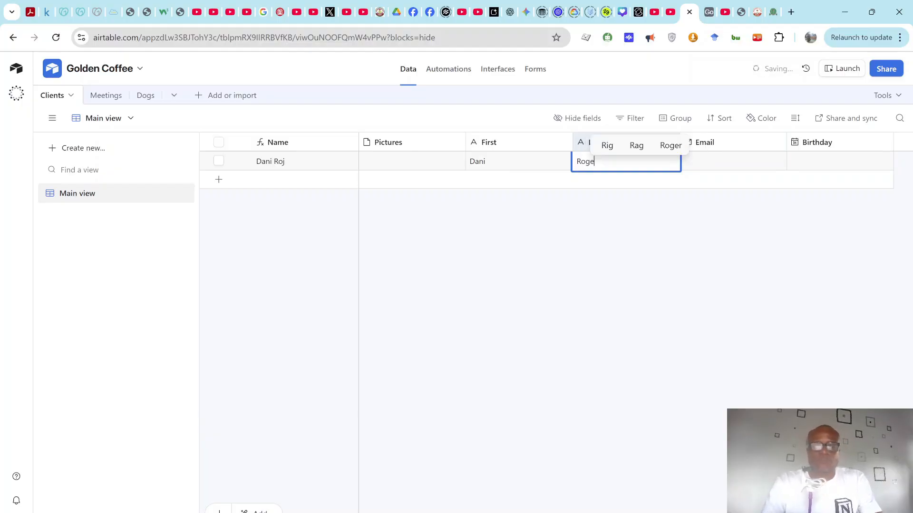
click(750, 164)
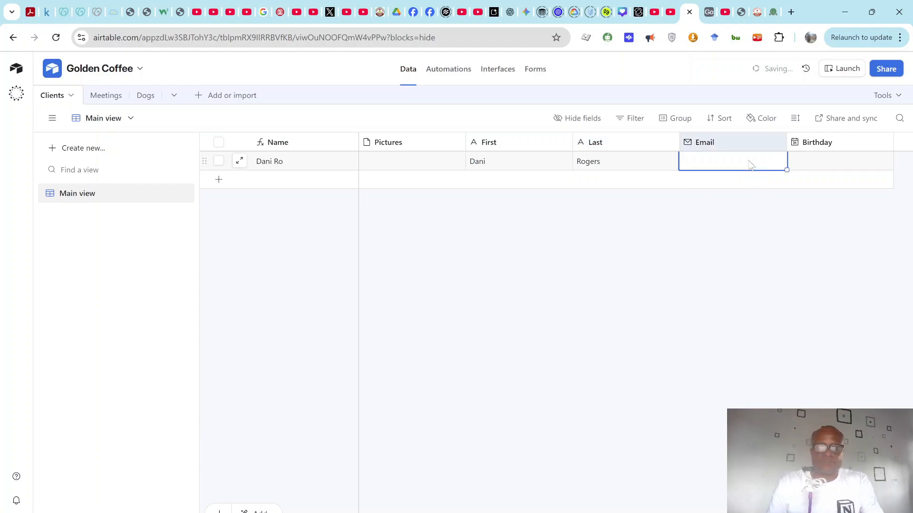
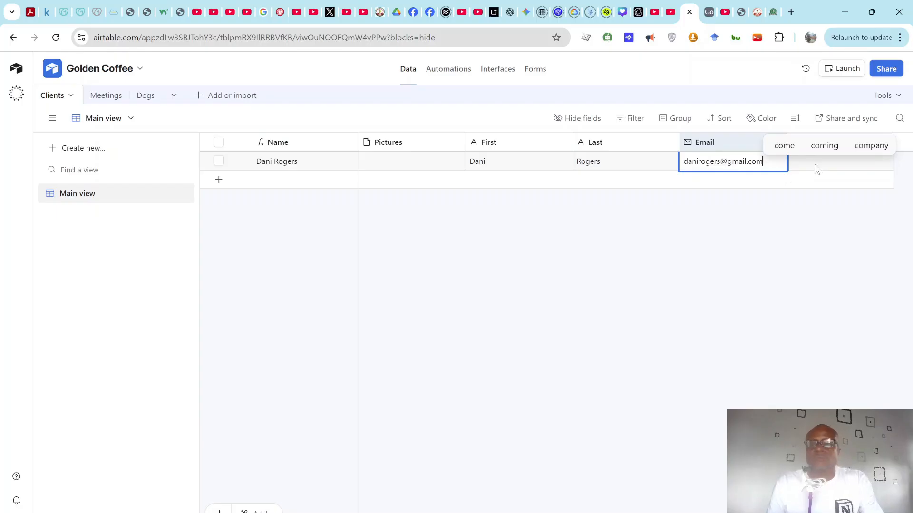
click(814, 164)
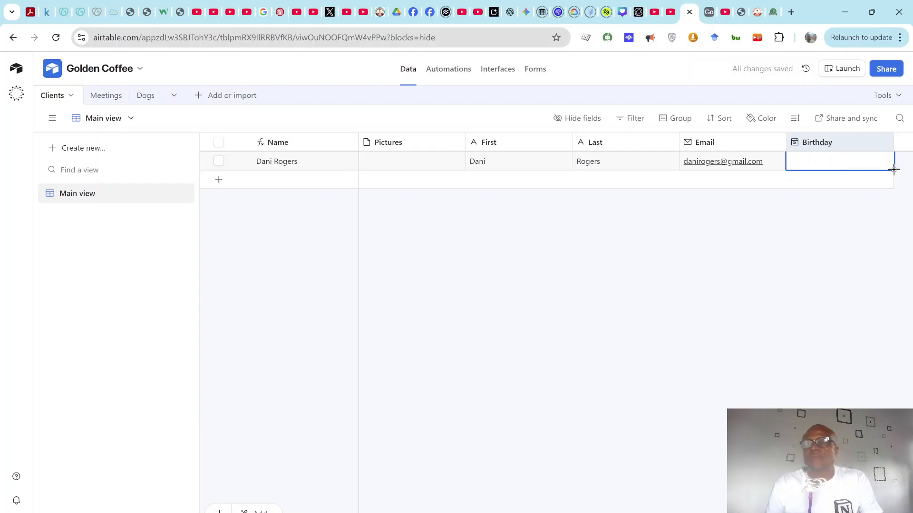
click(848, 164)
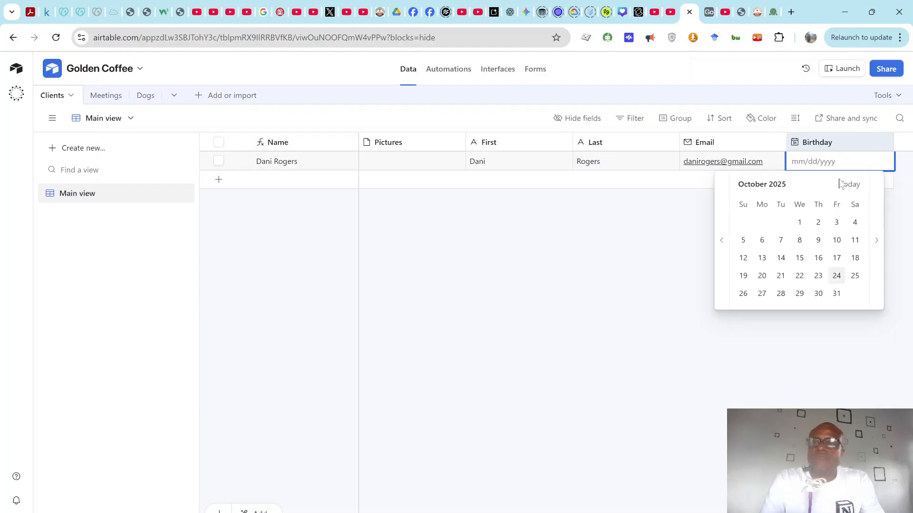
text(12)
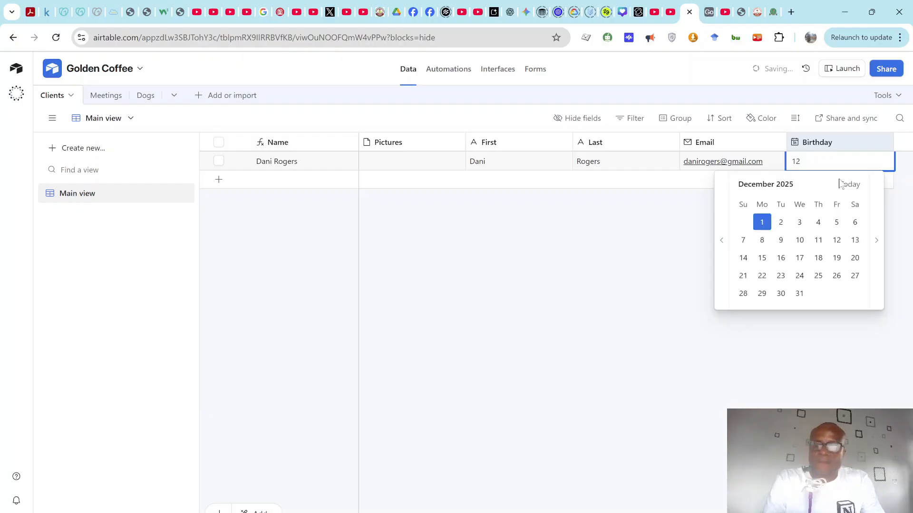
text(/)
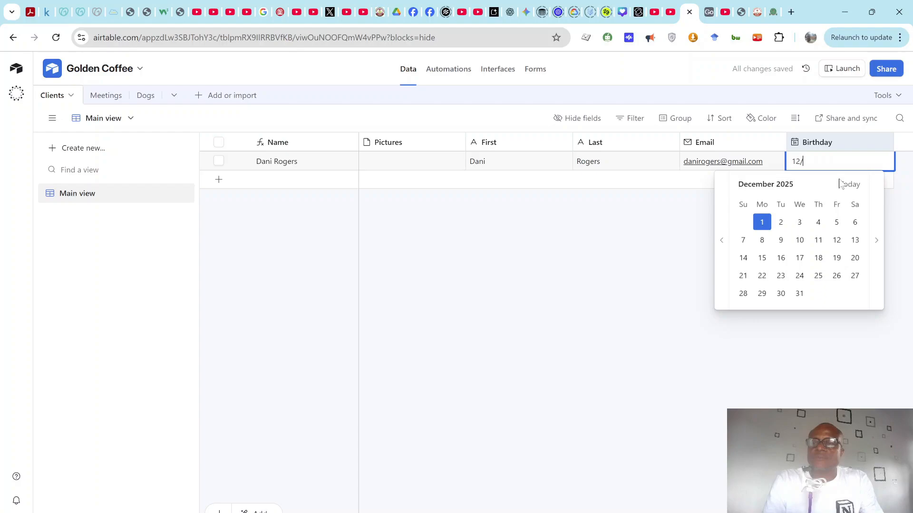
text(14)
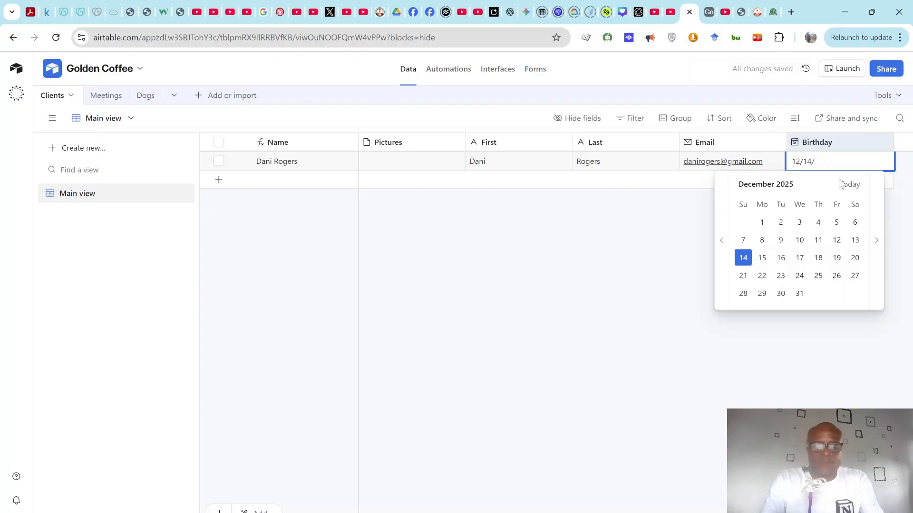
text(/200)
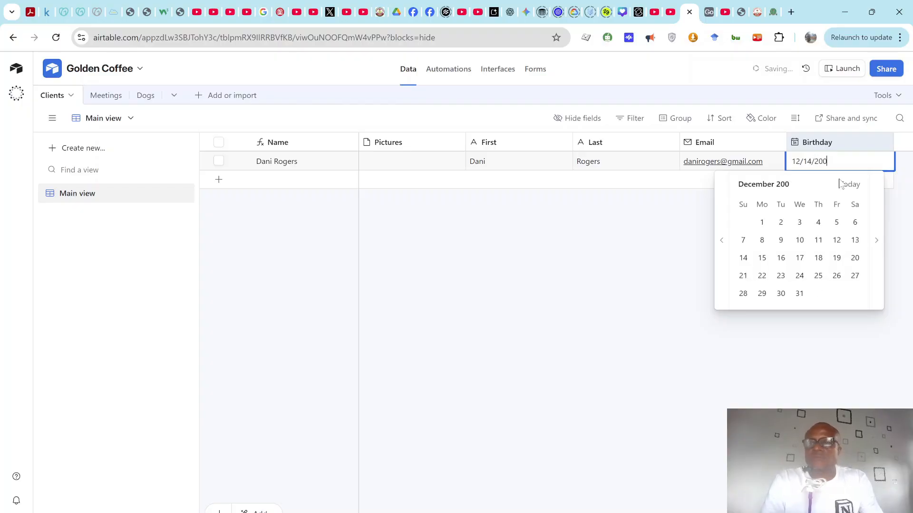
text(0)
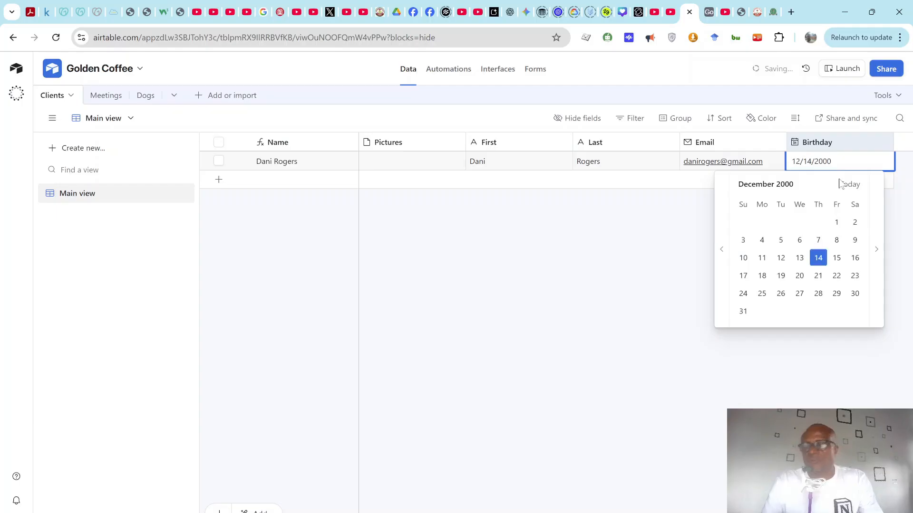
key(Return)
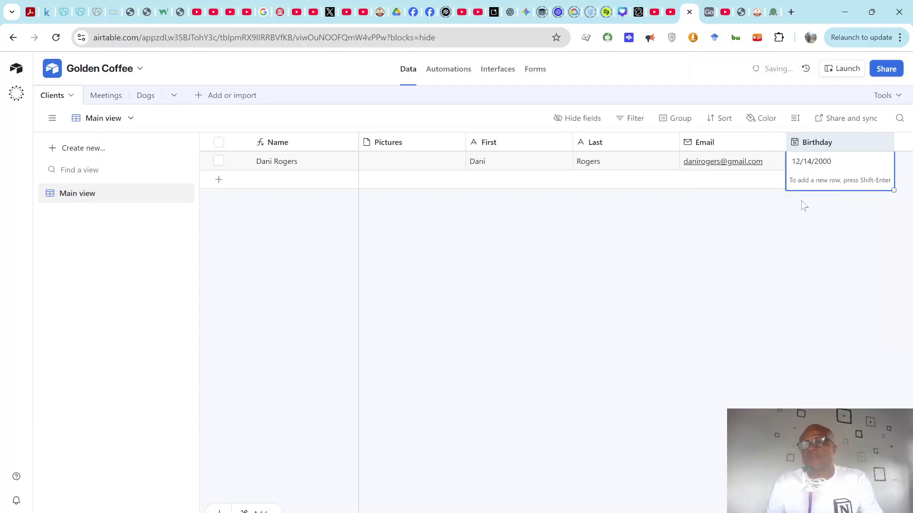
key(Escape)
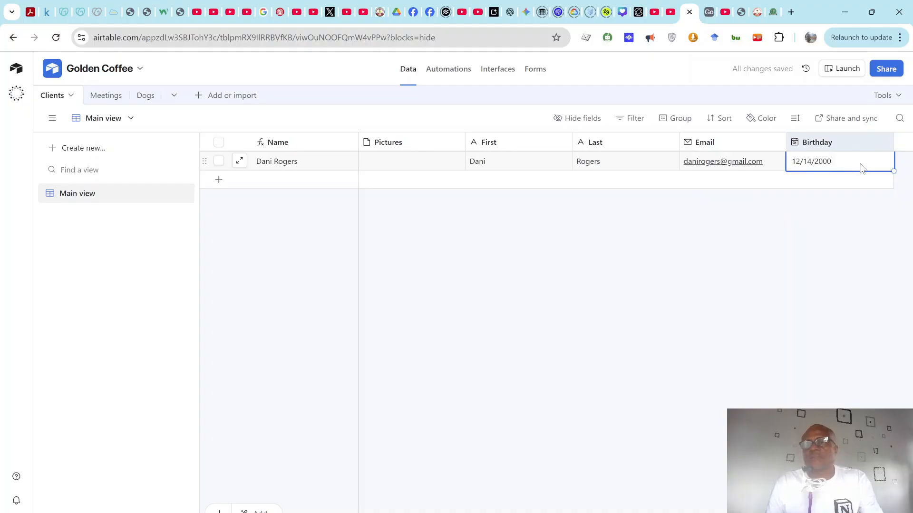
key(Return)
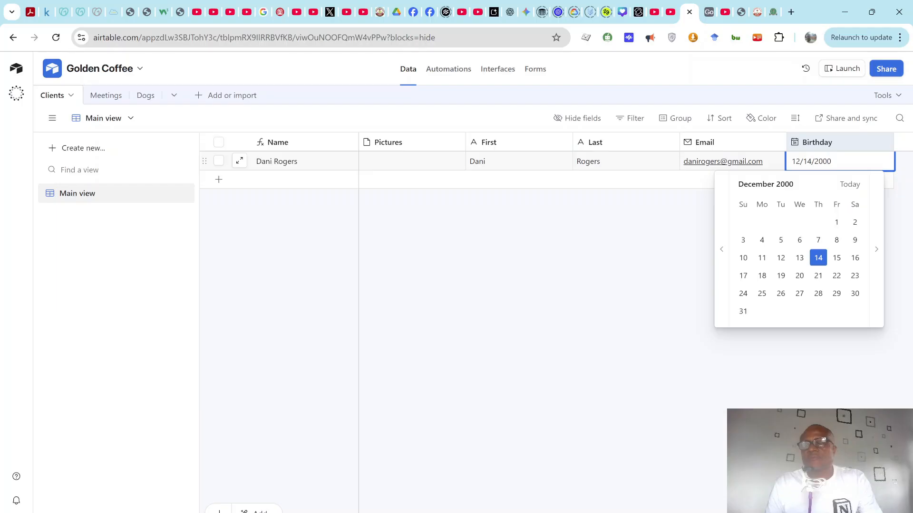
key(ctrl+shift+Left)
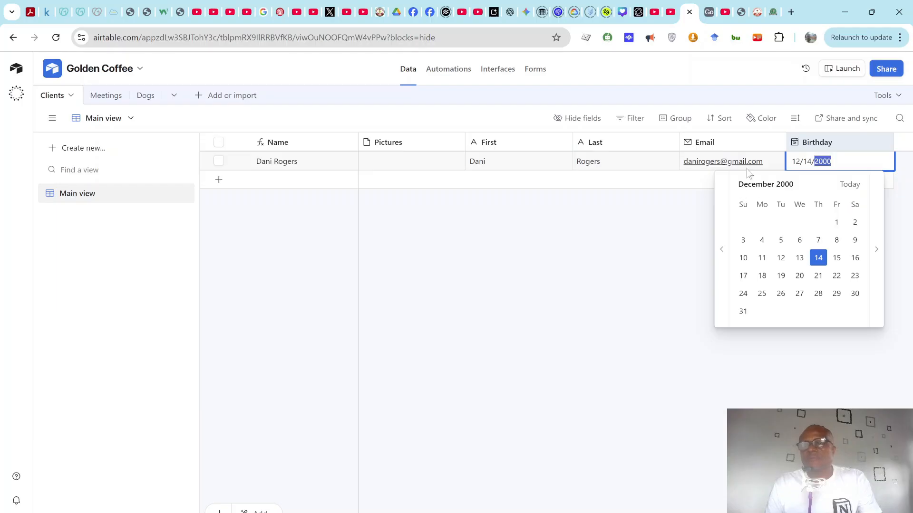
key(Escape)
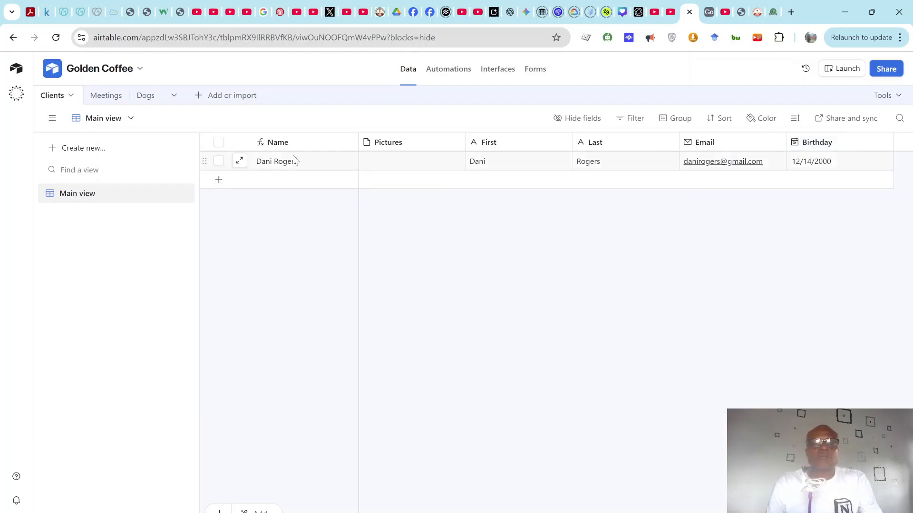
click(301, 160)
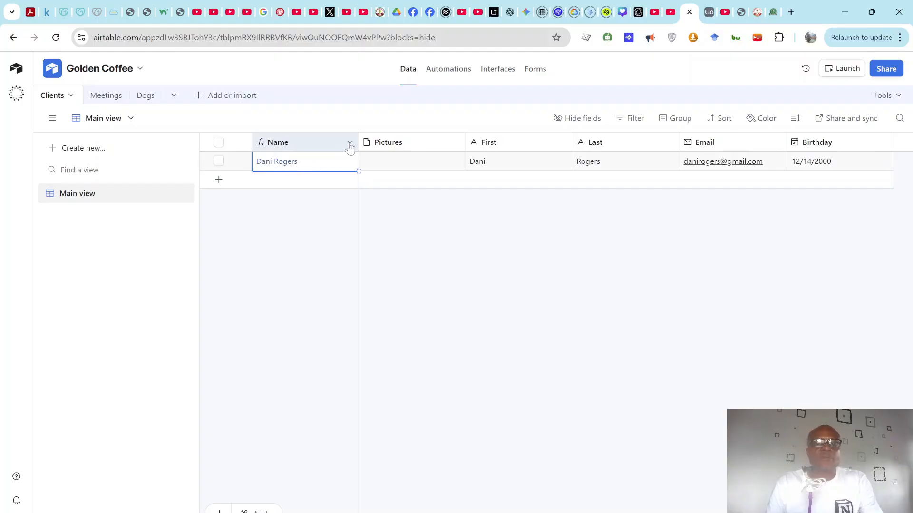
Step: Convert the Name field to Single line text and clear the first record's Name value
click(349, 143)
click(296, 169)
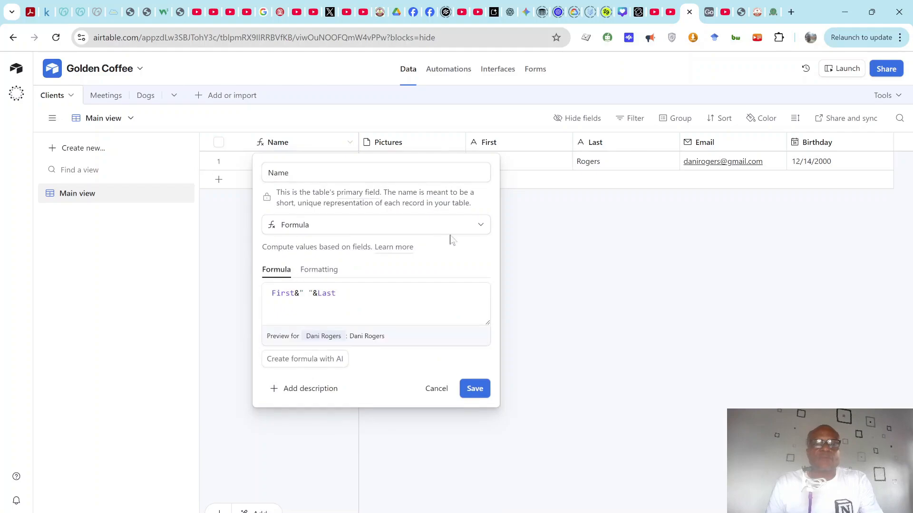
click(481, 227)
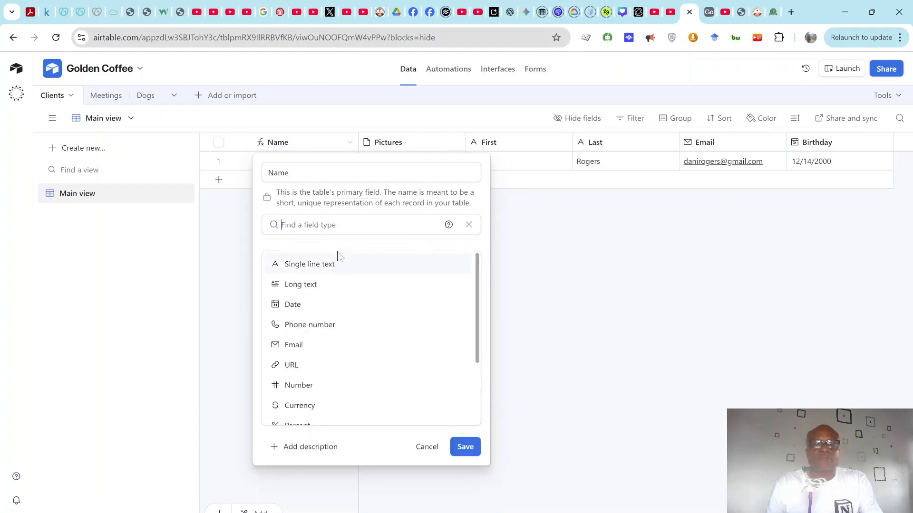
scroll(317, 366, down, 2)
scroll(316, 365, up, 2)
click(329, 267)
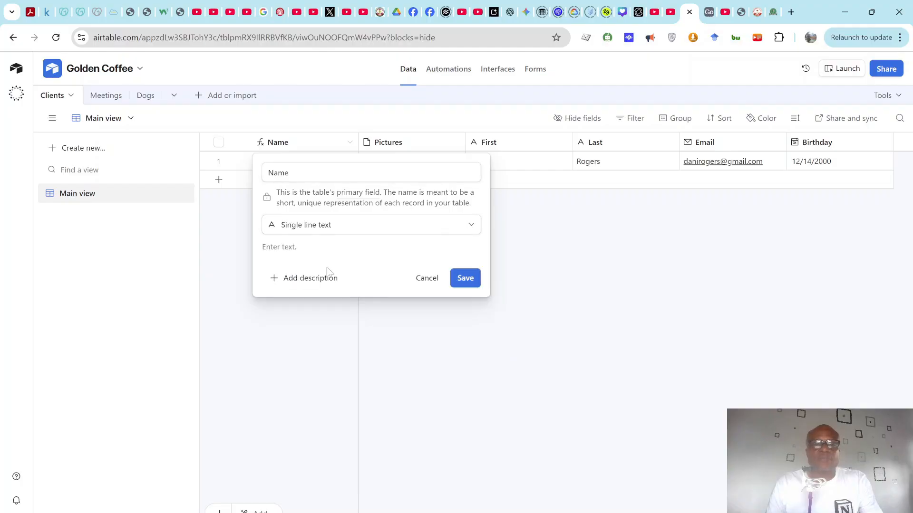
click(467, 283)
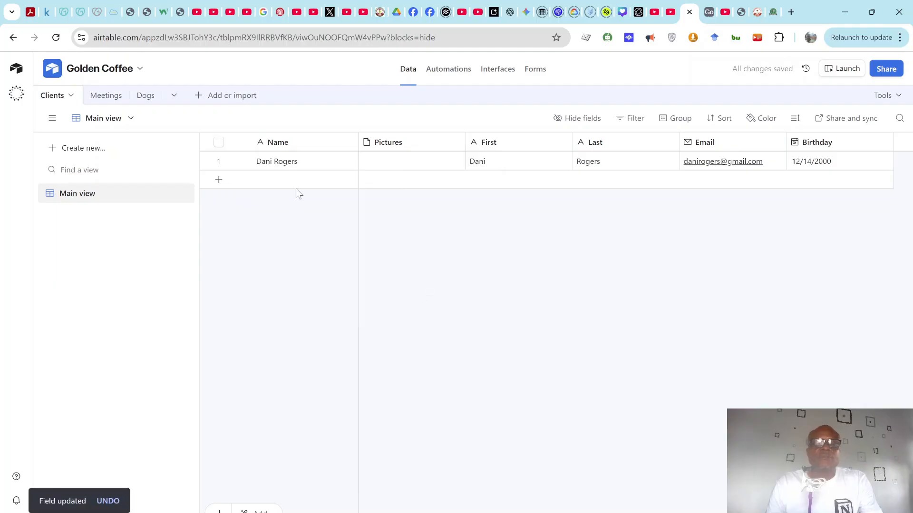
click(300, 167)
key(Delete)
Step: Change the Name field's type to Formula
click(384, 167)
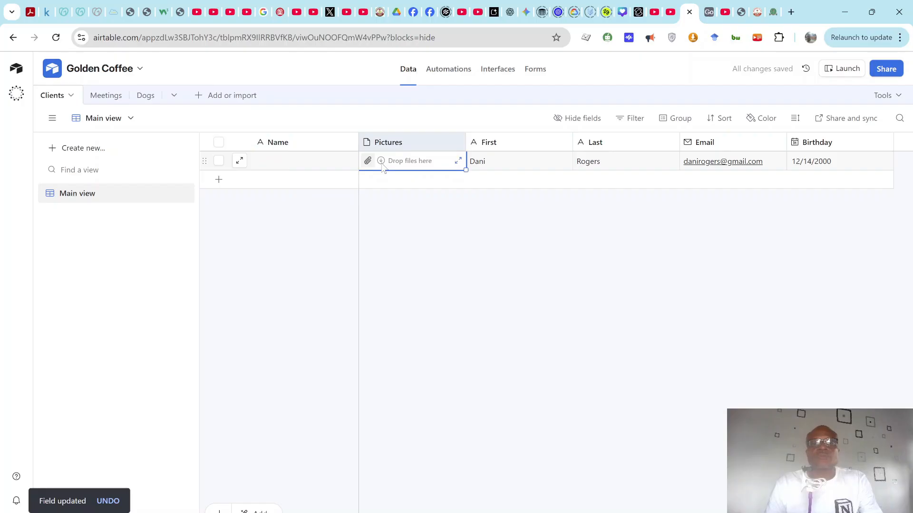
click(303, 169)
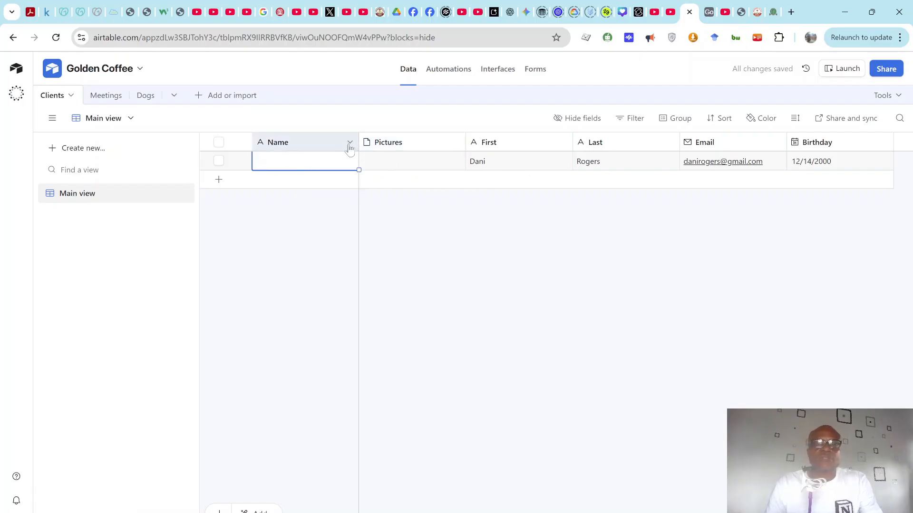
click(349, 144)
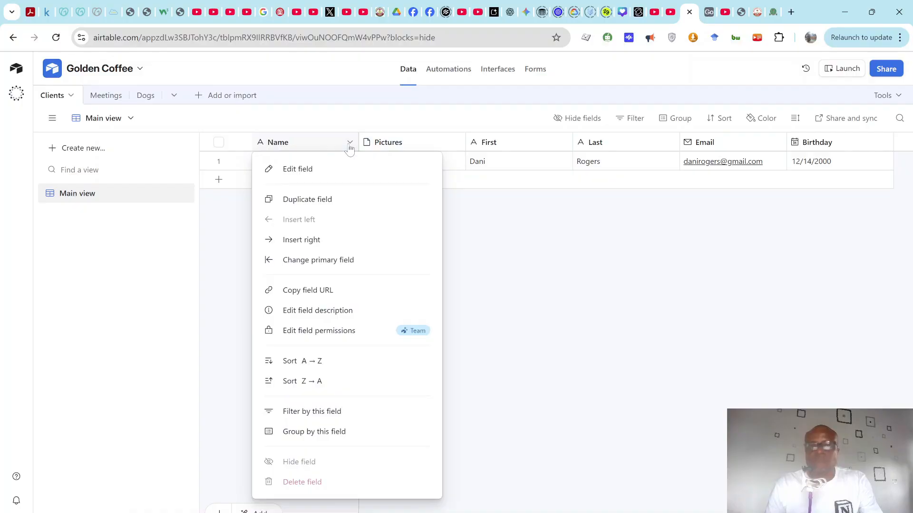
click(298, 170)
click(345, 229)
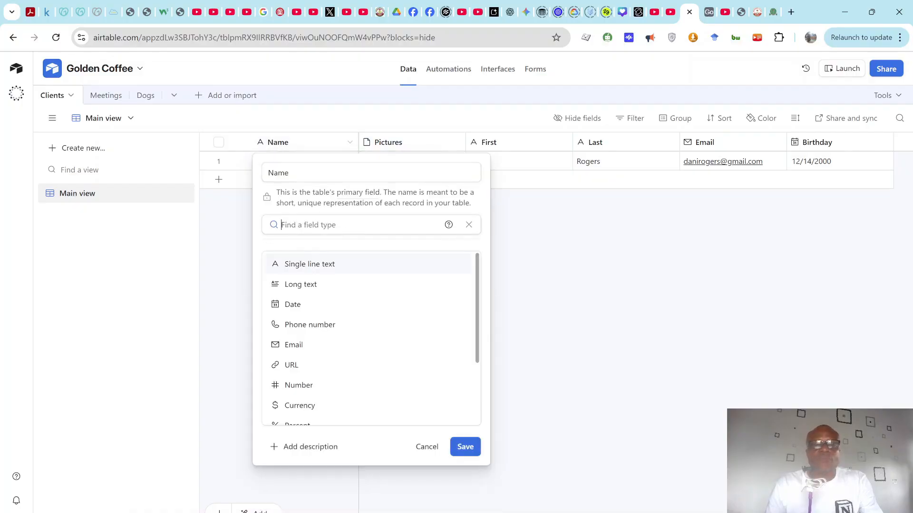
text(form)
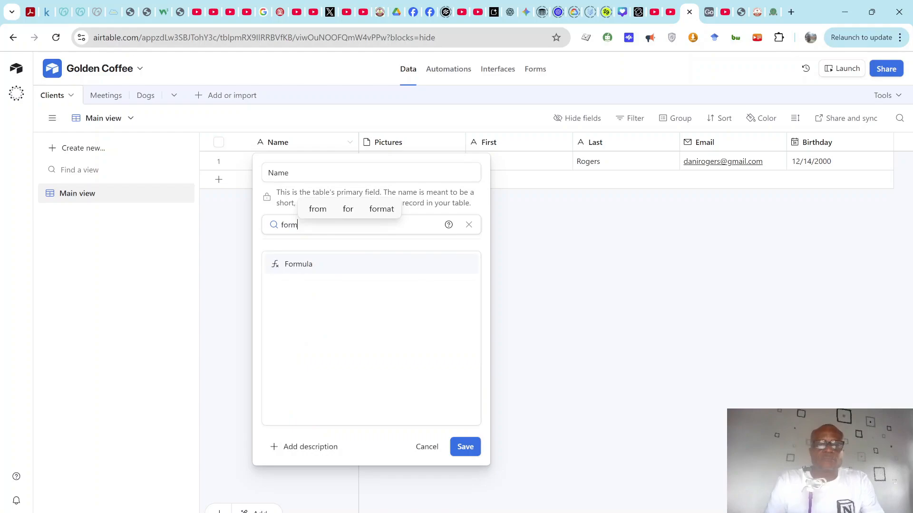
click(340, 261)
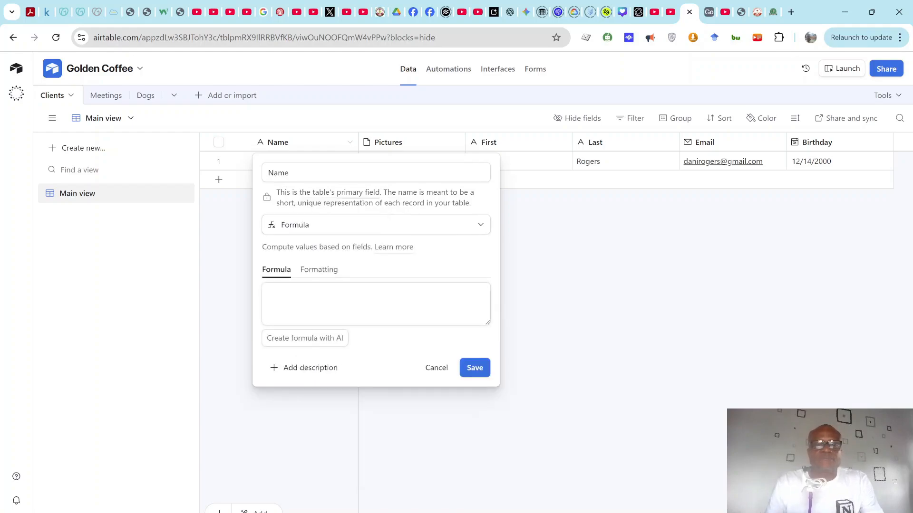
Step: Enter the formula First&" "&Last for Name and save it
click(272, 293)
text(fir)
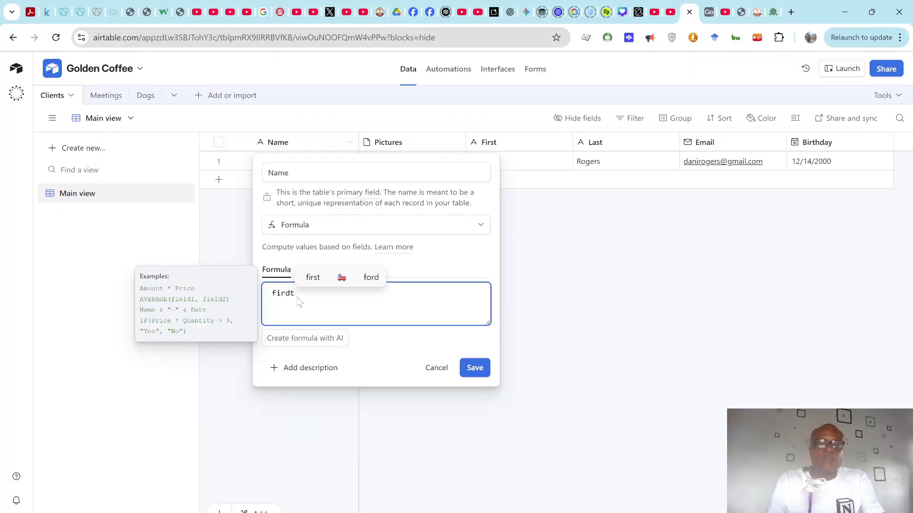
text(s)
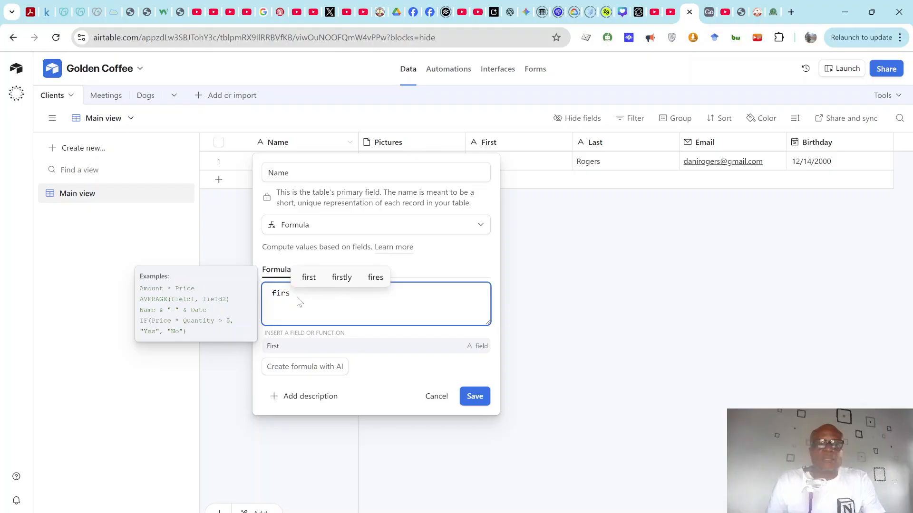
click(296, 347)
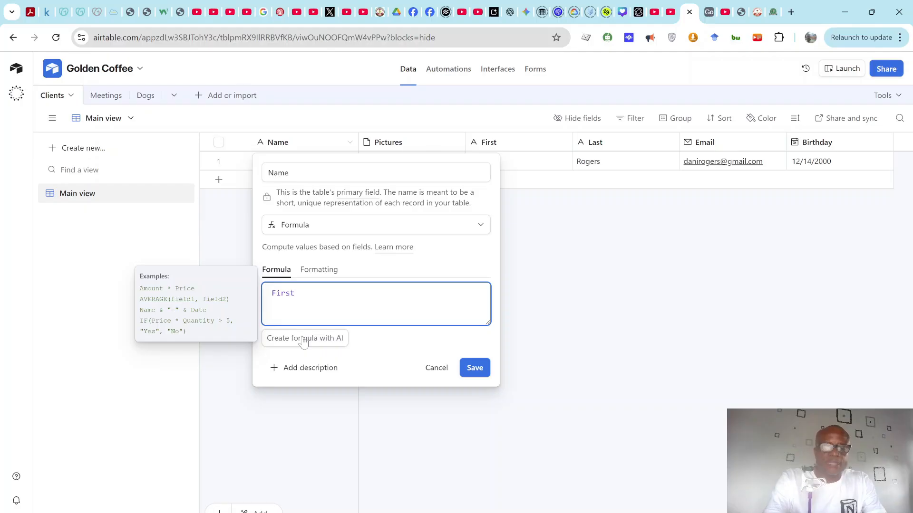
key(BackSpace)
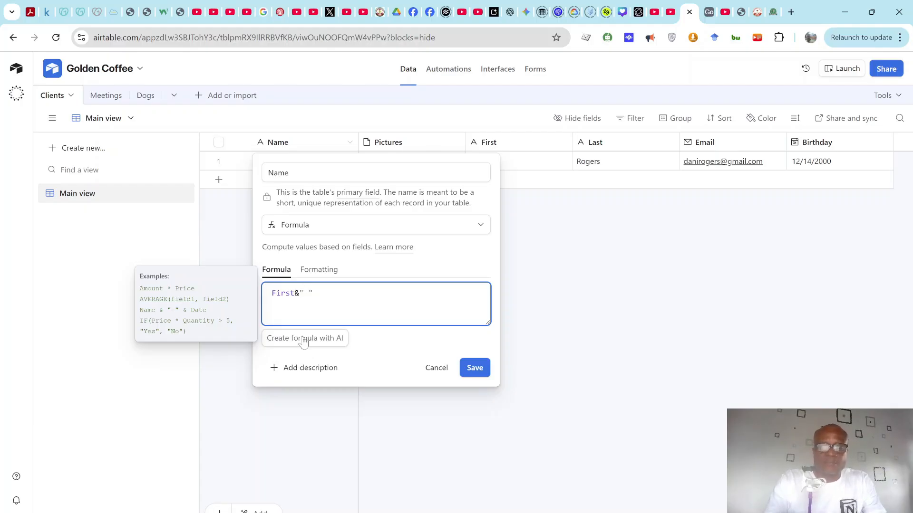
text(las)
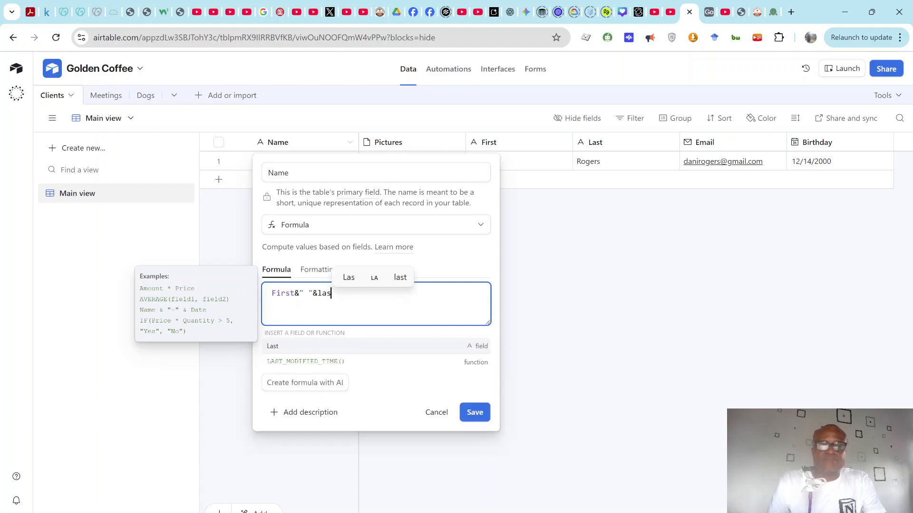
click(302, 347)
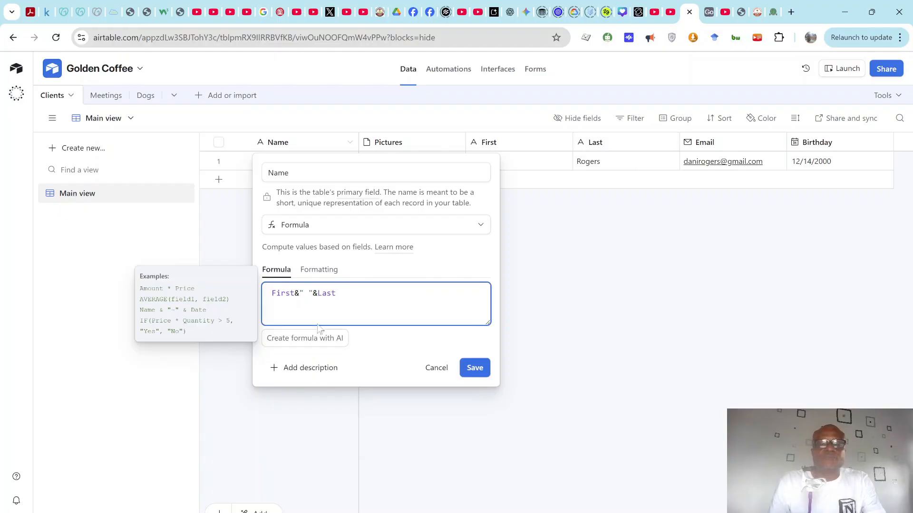
click(468, 373)
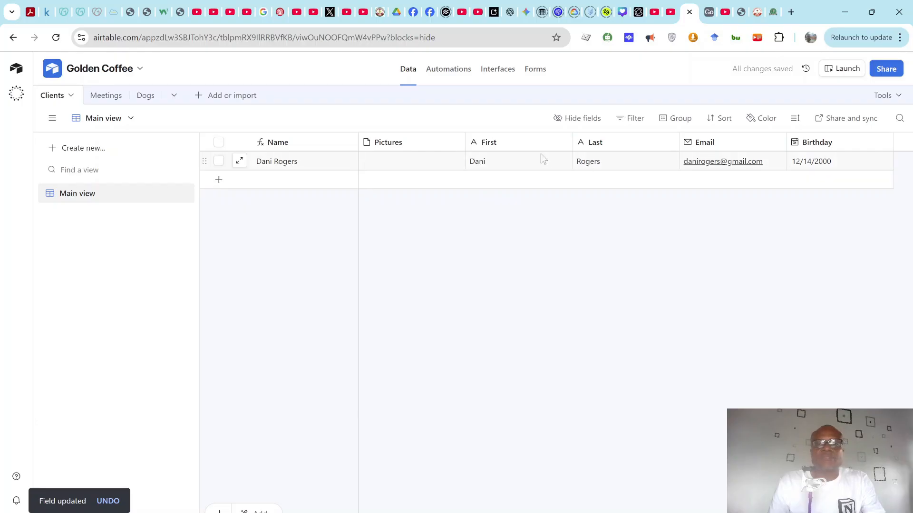
Step: Check the first record's computed Name against the Clients CSV open in Excel
click(307, 168)
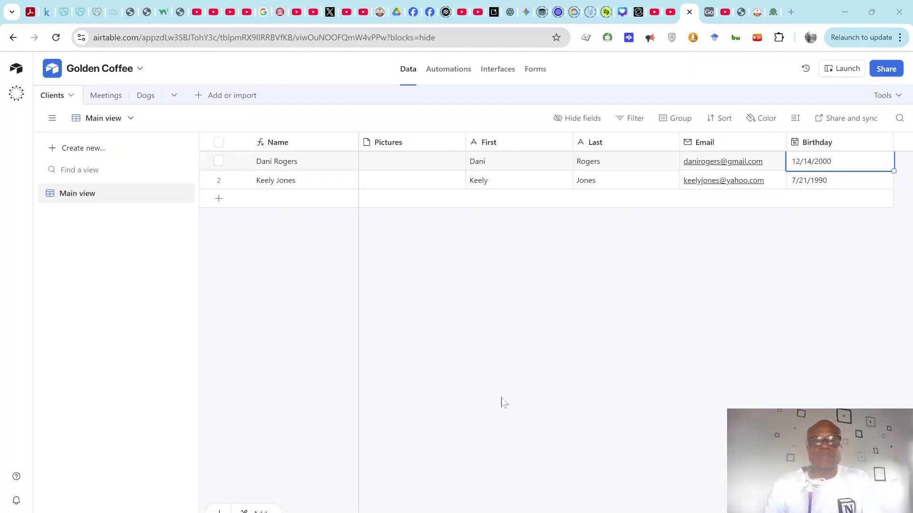
mouse_move(612, 512)
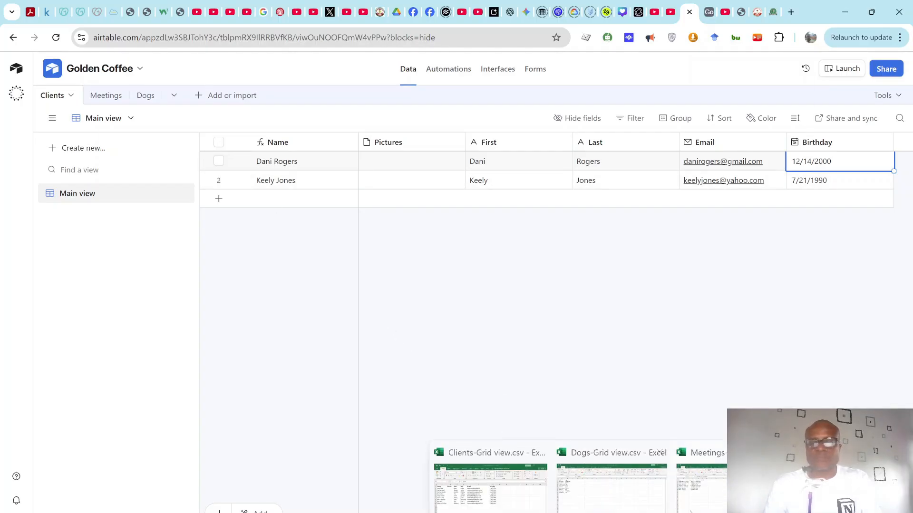
click(491, 499)
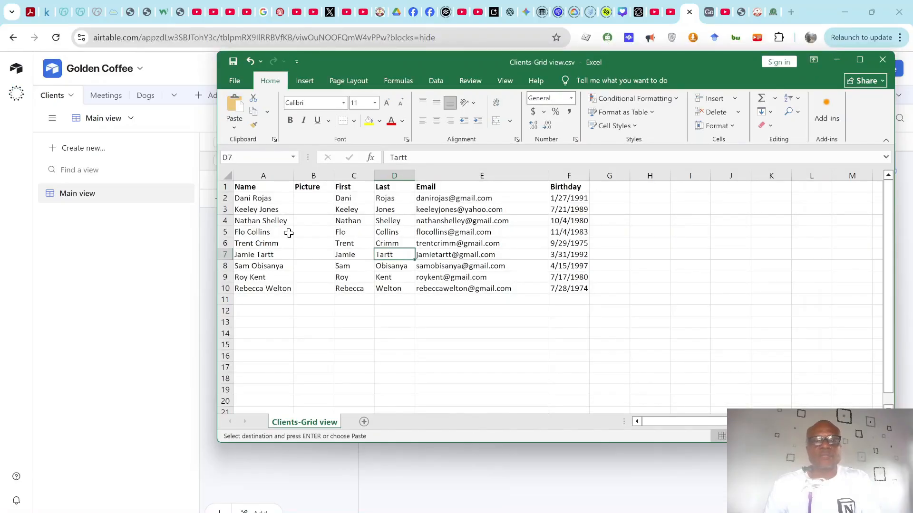
key(alt+Tab)
Step: Add a third client record with the client's first name, last name and e-mail address
click(504, 203)
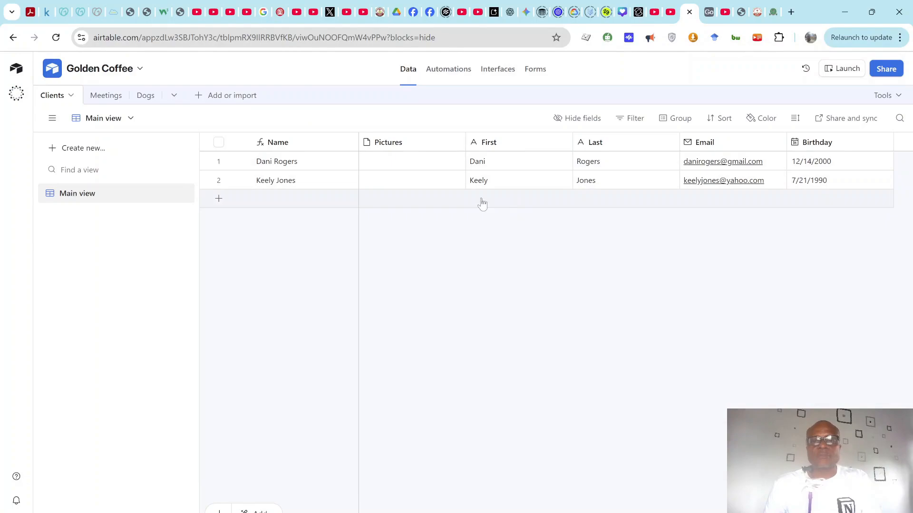
click(481, 204)
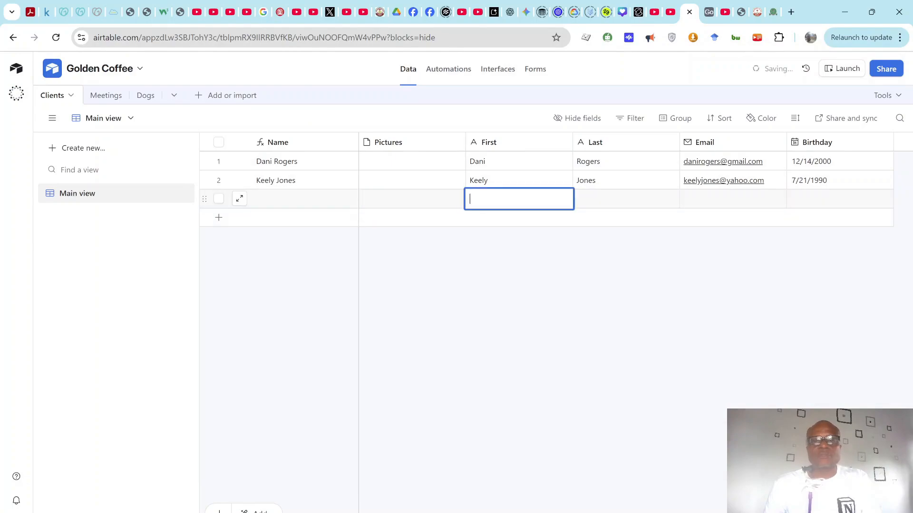
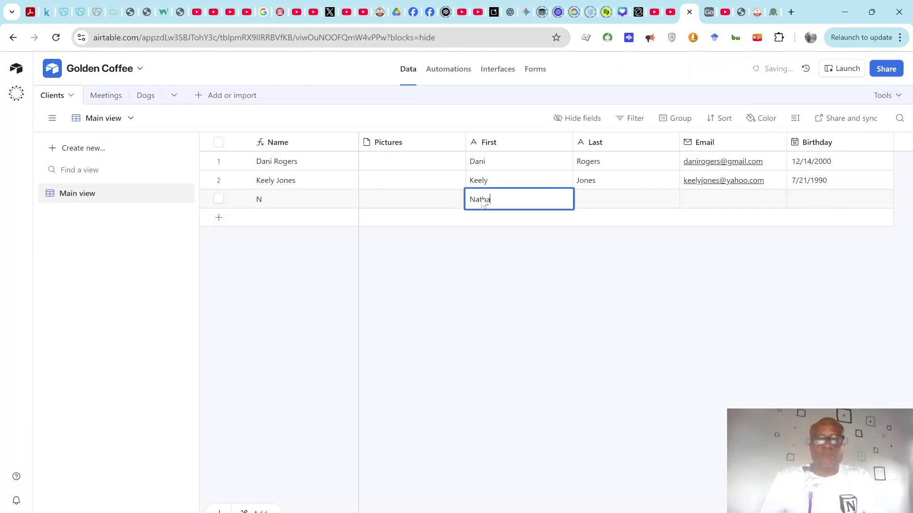
key(Tab)
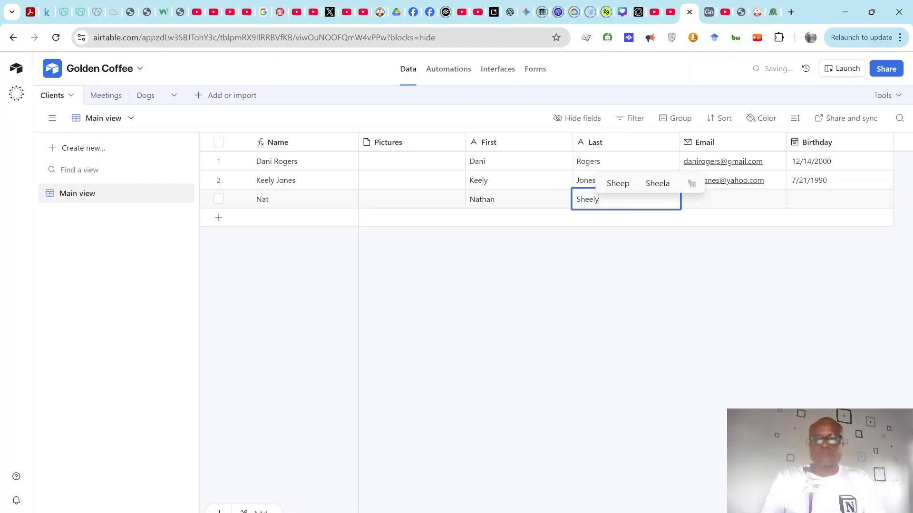
key(Tab)
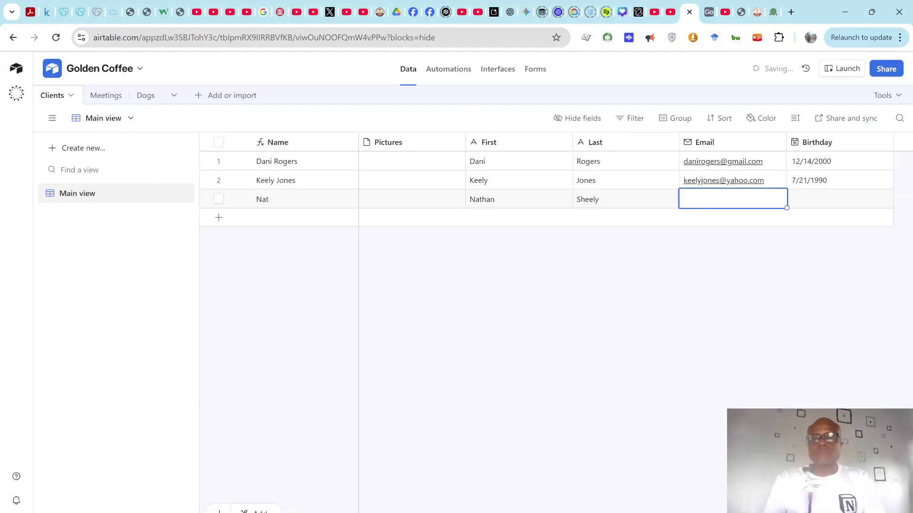
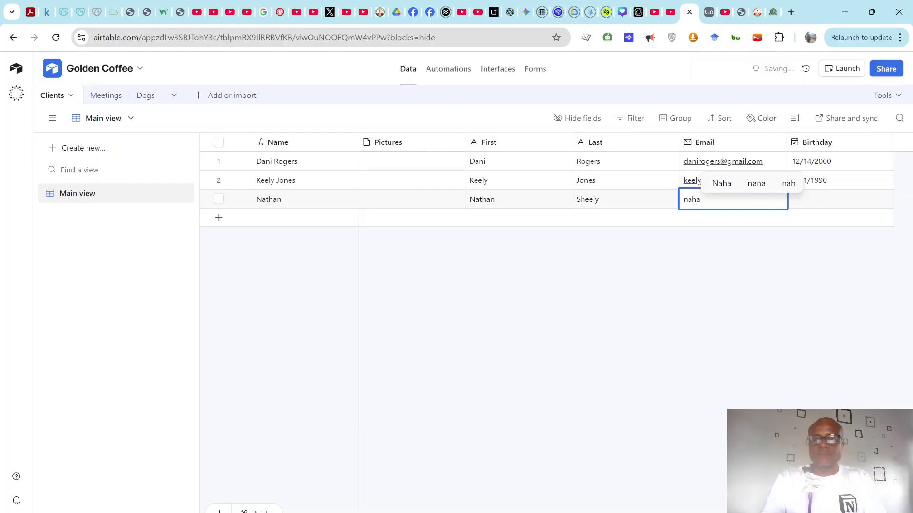
key(BackSpace)
key(BackSpace)
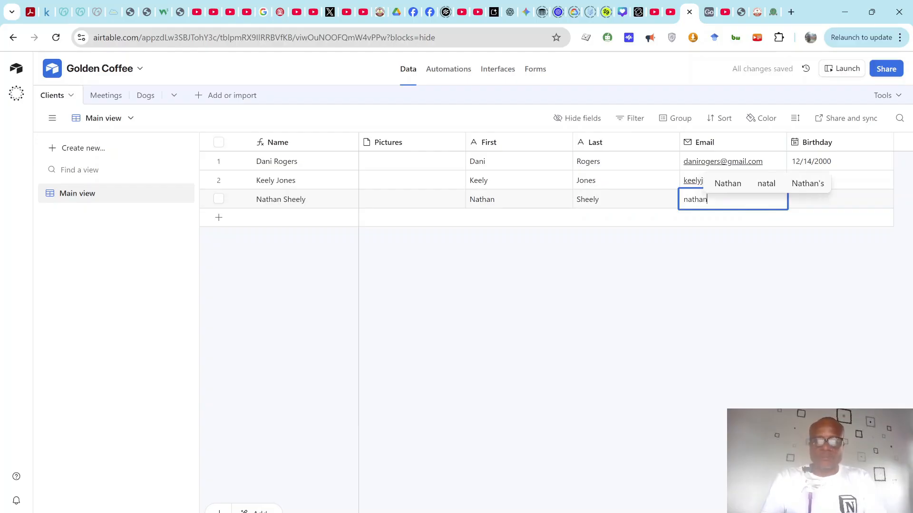
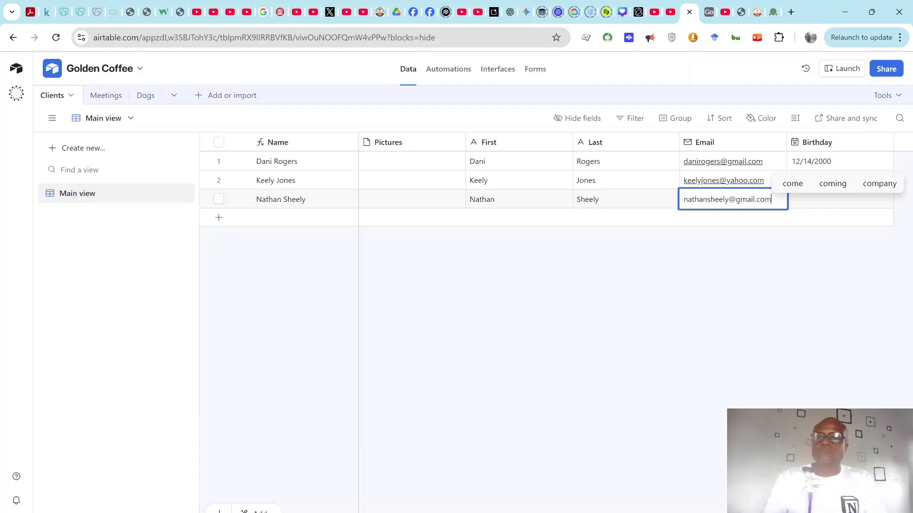
key(Tab)
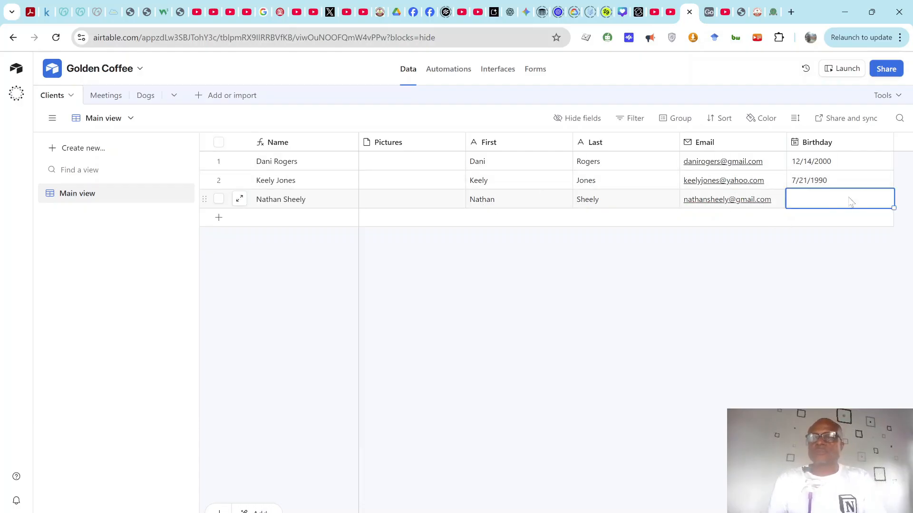
Step: Set the third client's Birthday to 10/4/1980, checking the date and last name in the CSV
key(alt+Tab)
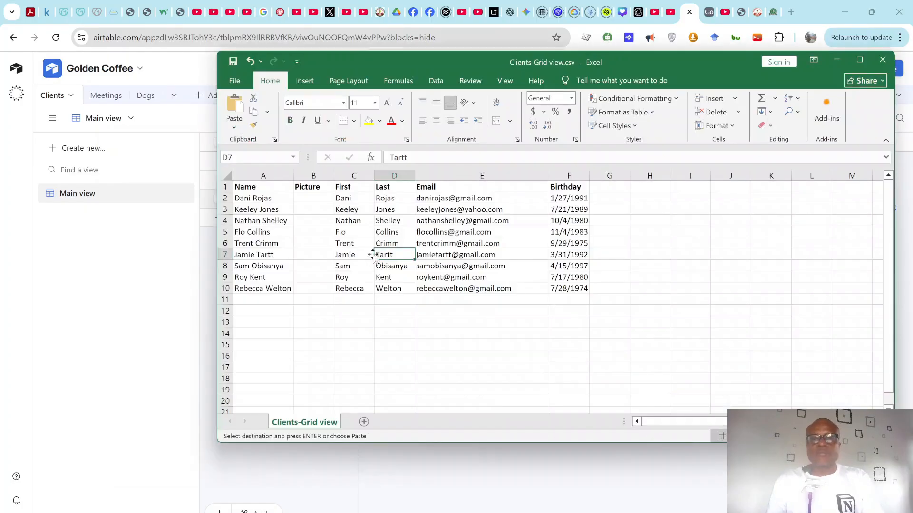
click(583, 220)
key(alt+Tab)
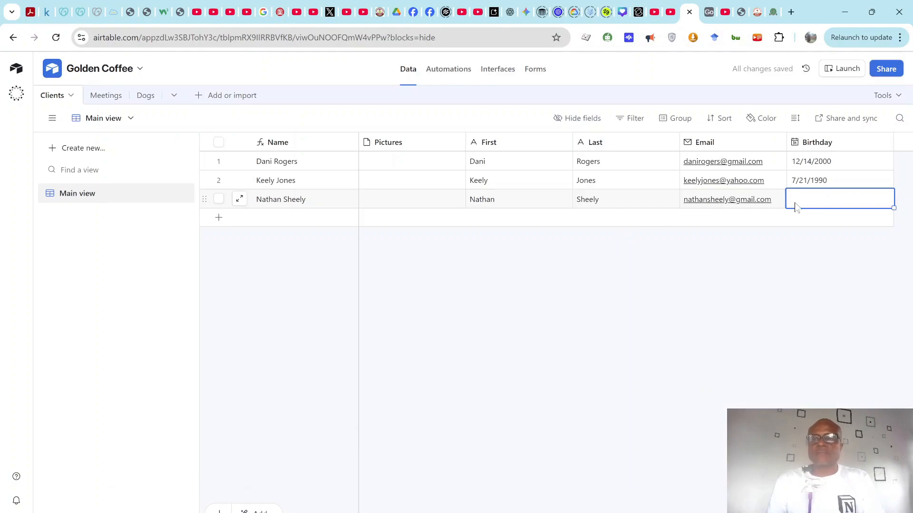
text(-10/04/1980)
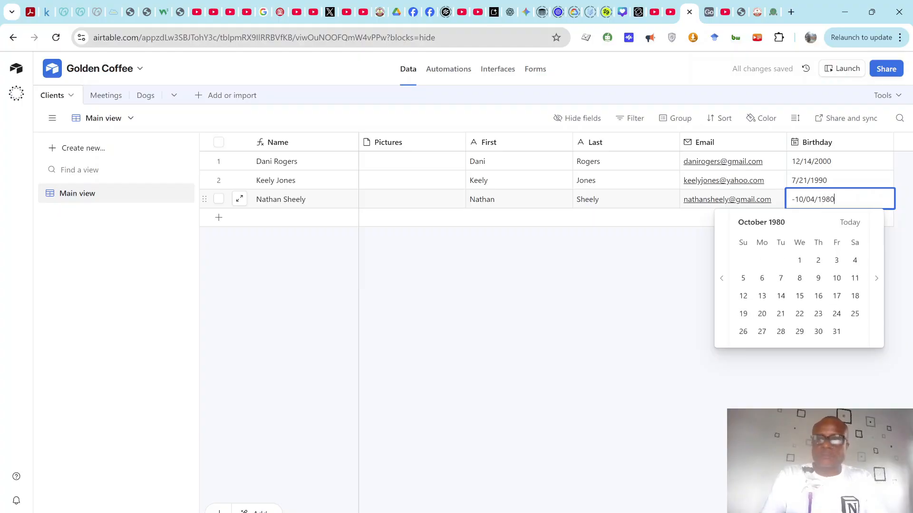
key(Return)
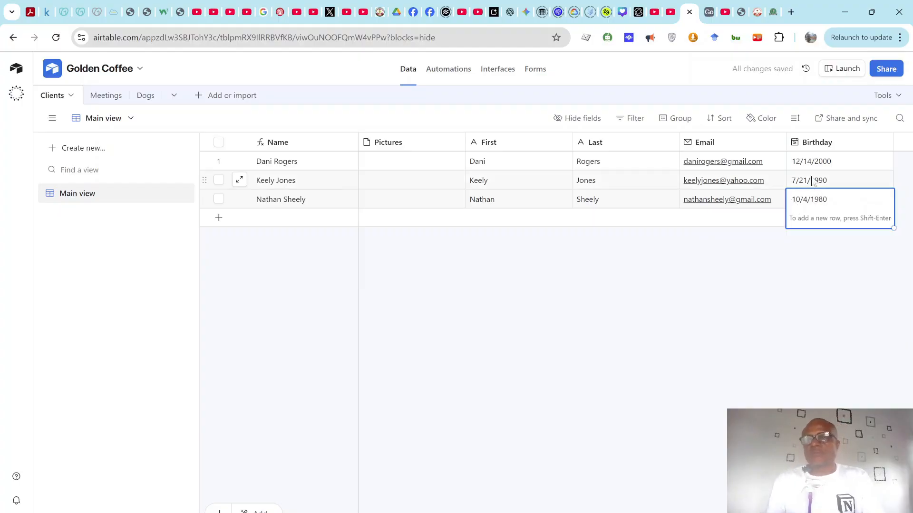
click(814, 183)
click(815, 200)
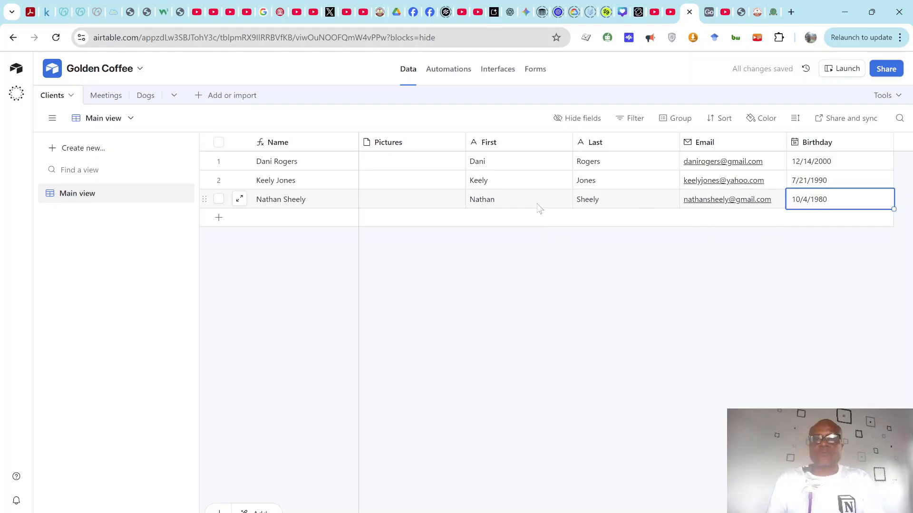
key(alt+Tab)
click(378, 219)
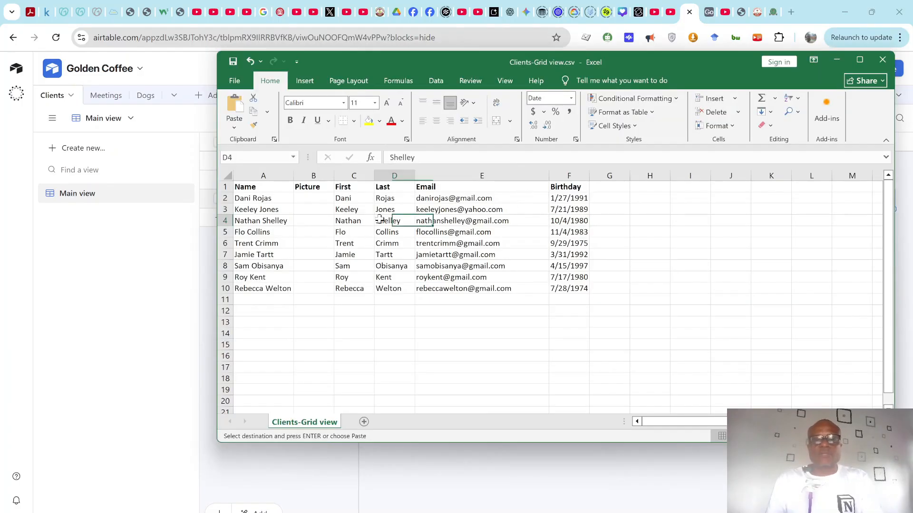
key(alt+Tab)
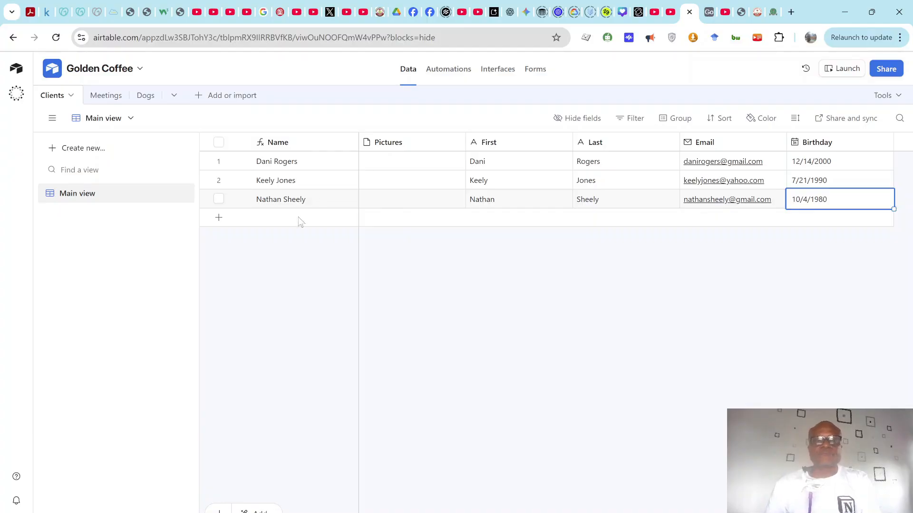
Step: Select all three hand-entered client records and delete them
click(218, 199)
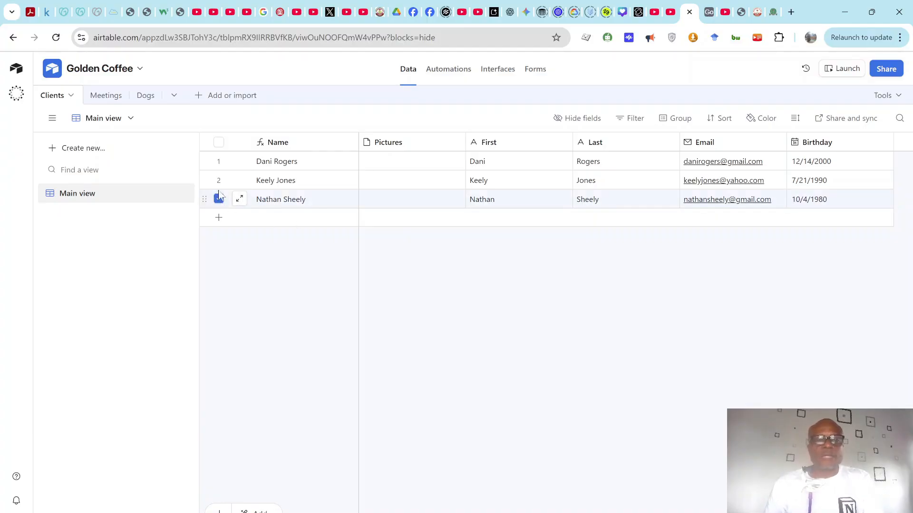
click(218, 162)
right_click(294, 184)
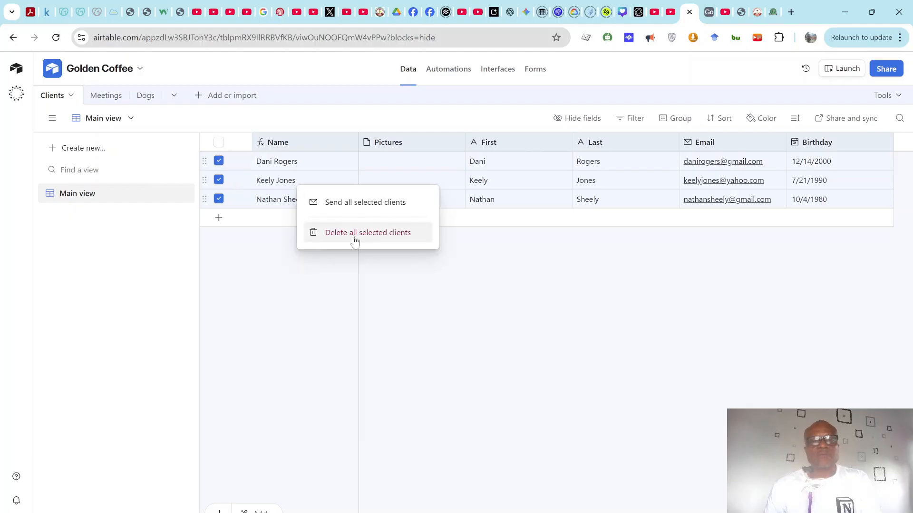
click(369, 243)
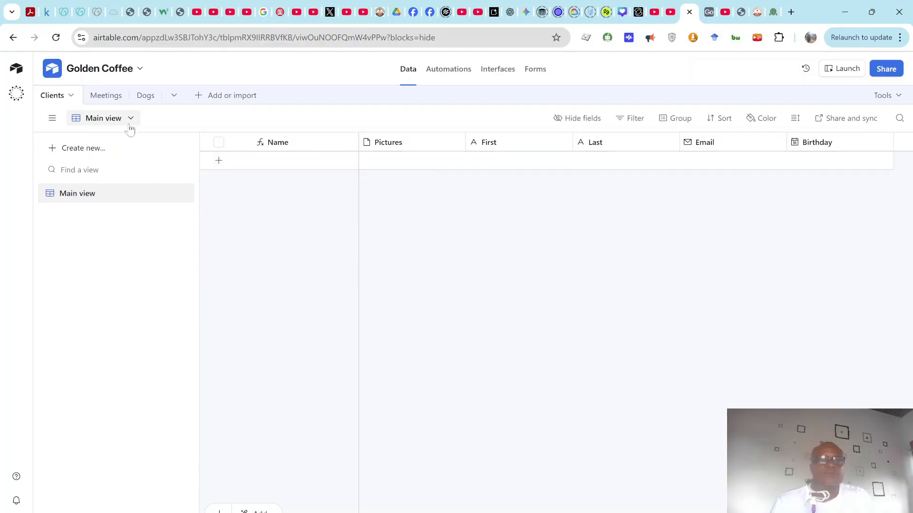
Step: Import Clients-Grid view.csv into Clients, using its first row as field headers
click(71, 96)
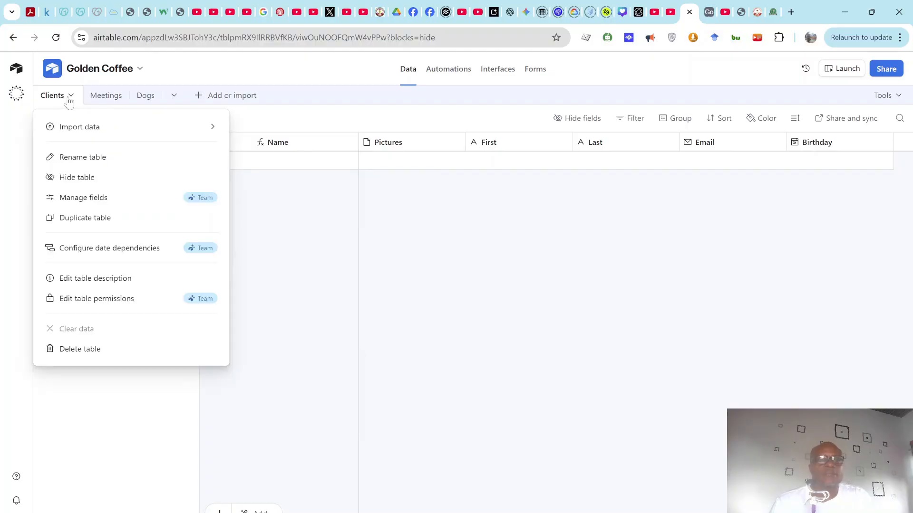
mouse_move(82, 126)
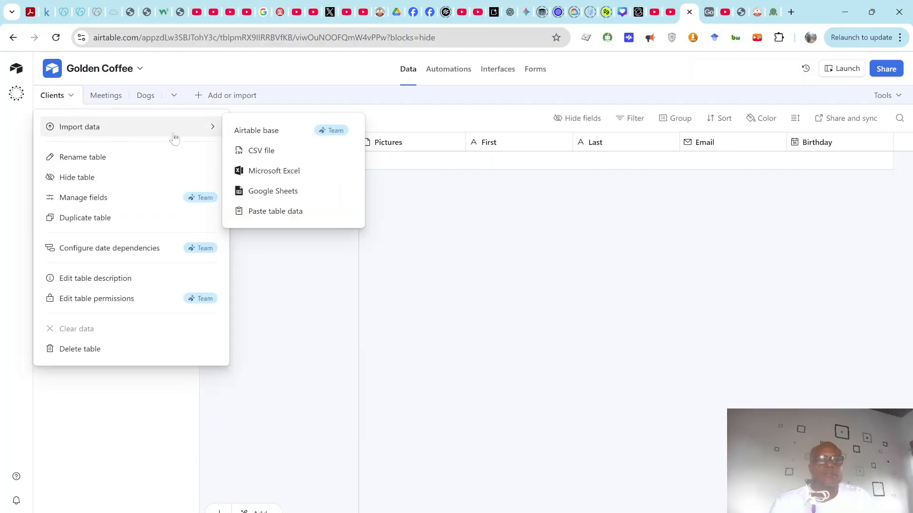
click(257, 151)
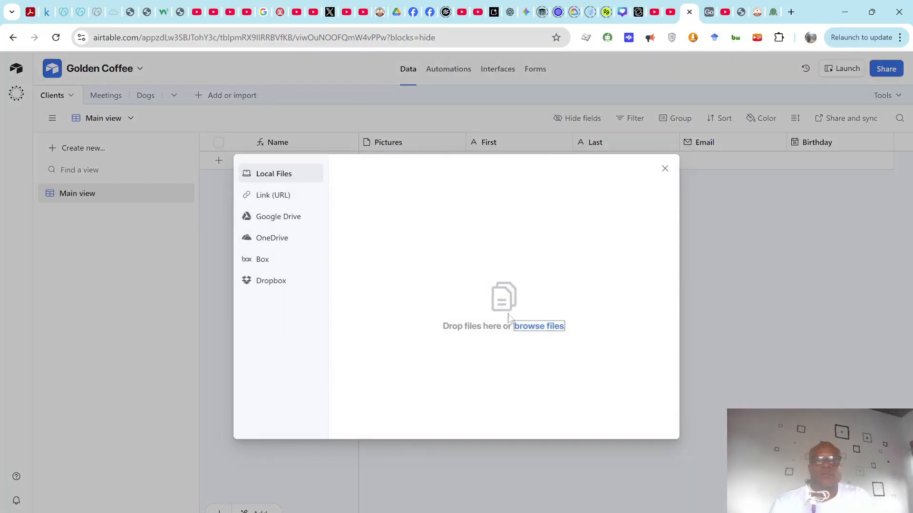
click(535, 327)
click(259, 107)
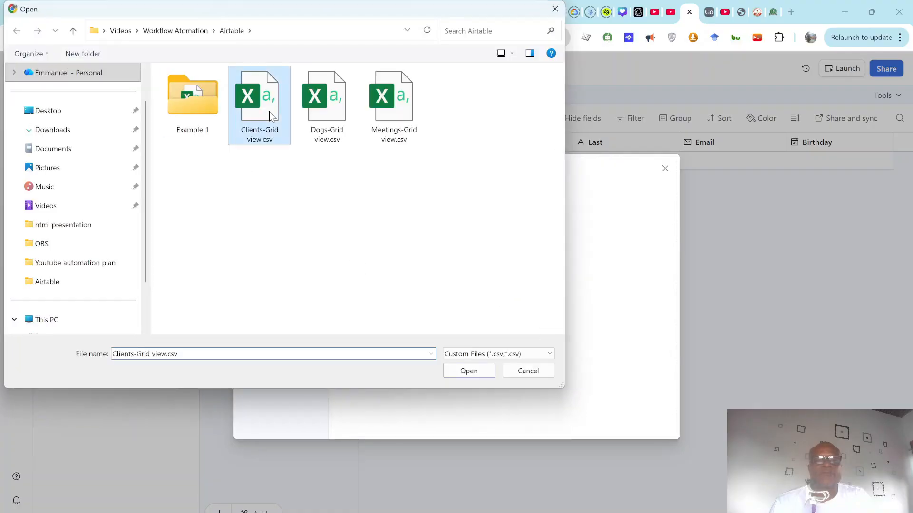
click(468, 372)
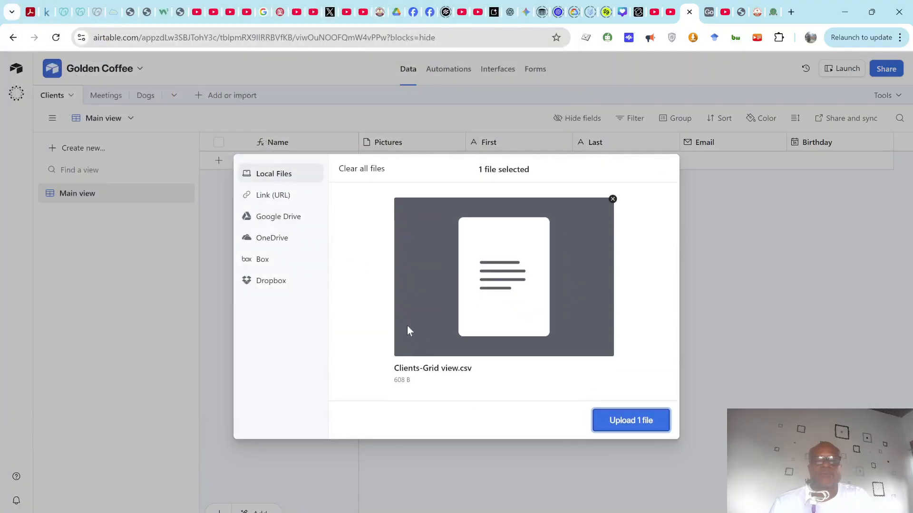
click(640, 422)
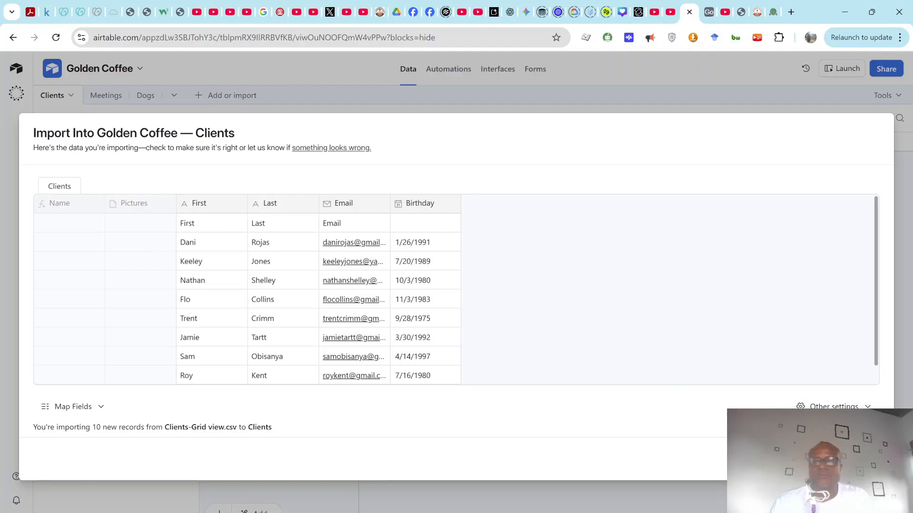
click(808, 428)
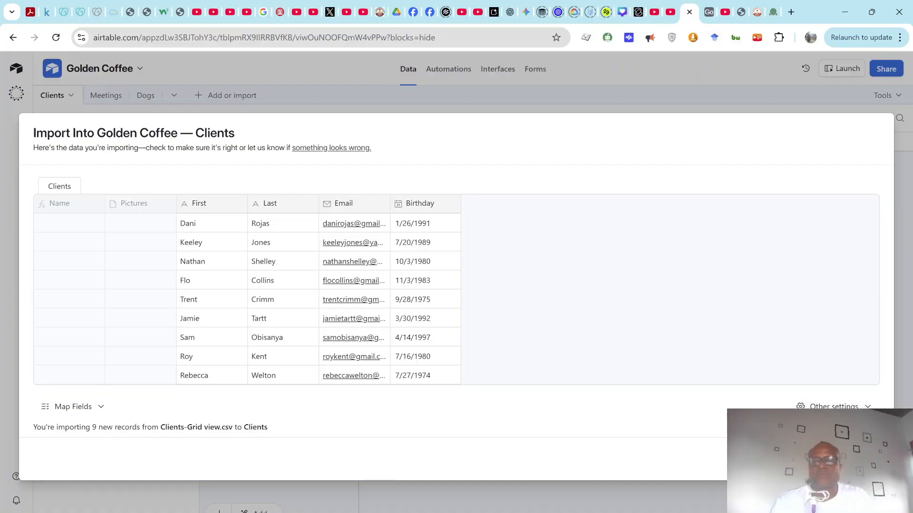
click(858, 459)
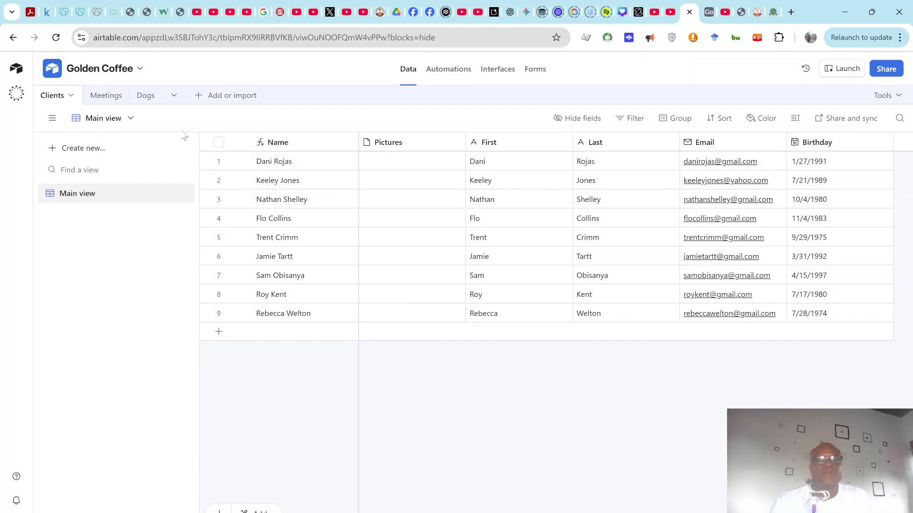
Step: Compare the empty Meetings table with Meetings-Grid view.csv in Excel, widening its Date column to show full dates
click(106, 96)
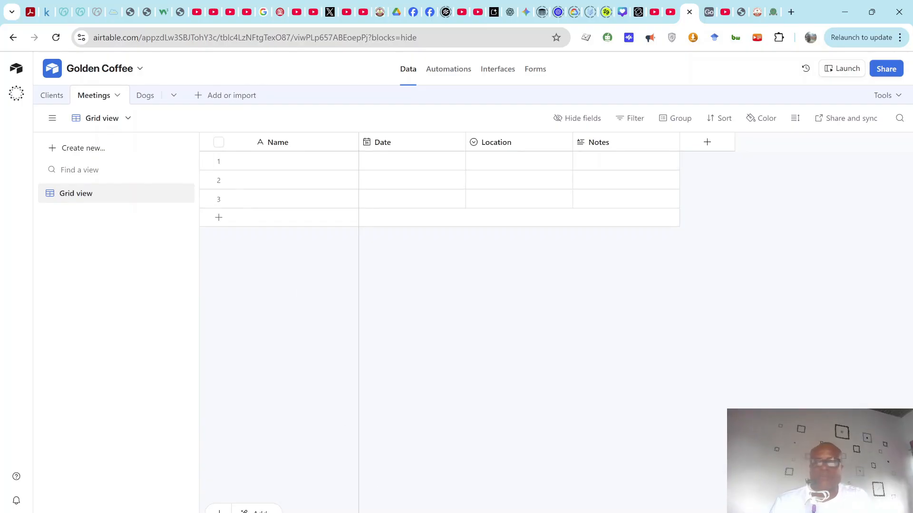
mouse_move(612, 512)
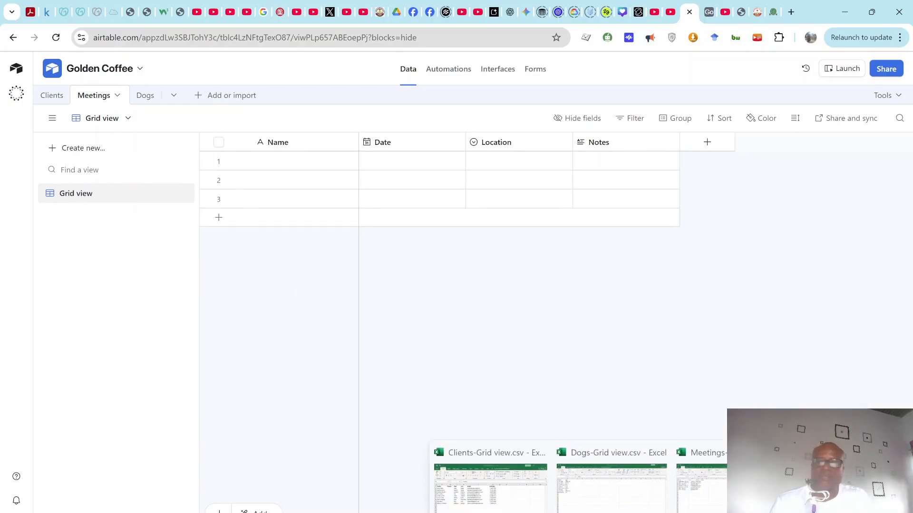
click(702, 485)
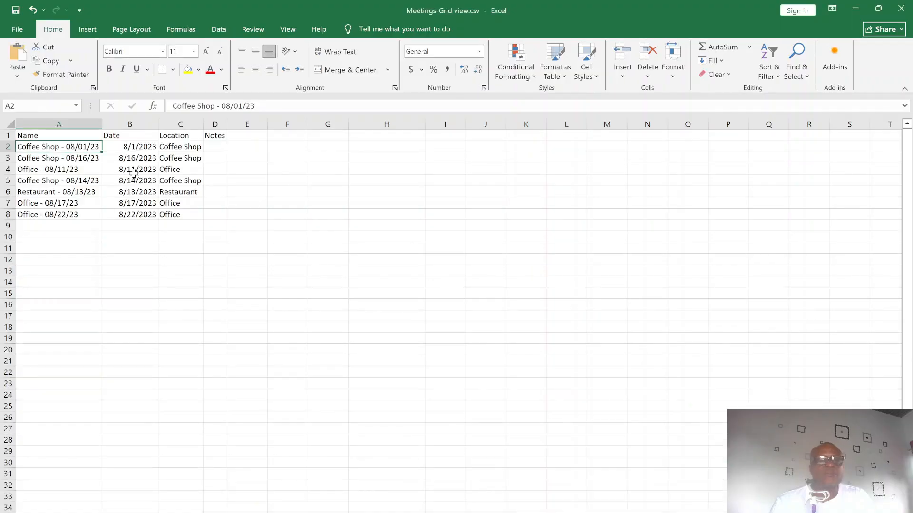
drag(159, 124, 228, 128)
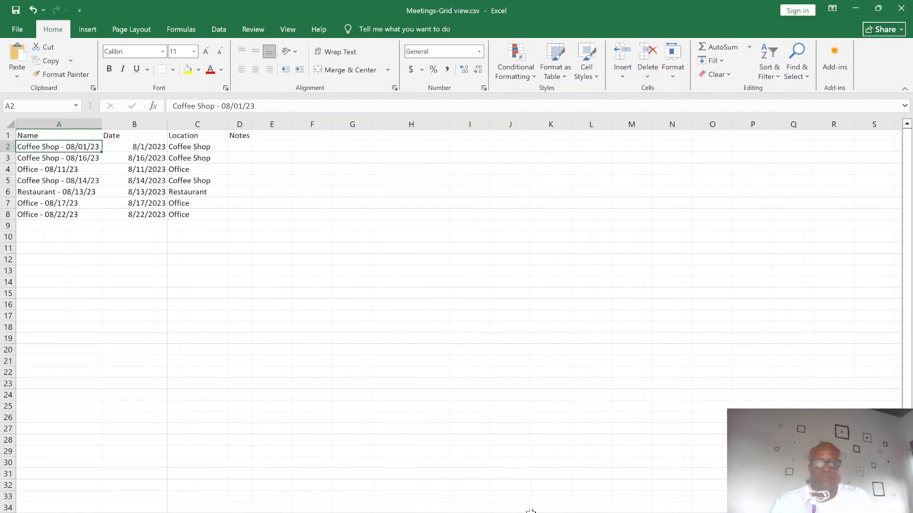
Step: Back in Airtable, glance at Clients and return to the Meetings table's Name, Date, Location and Notes fields
key(alt+Tab)
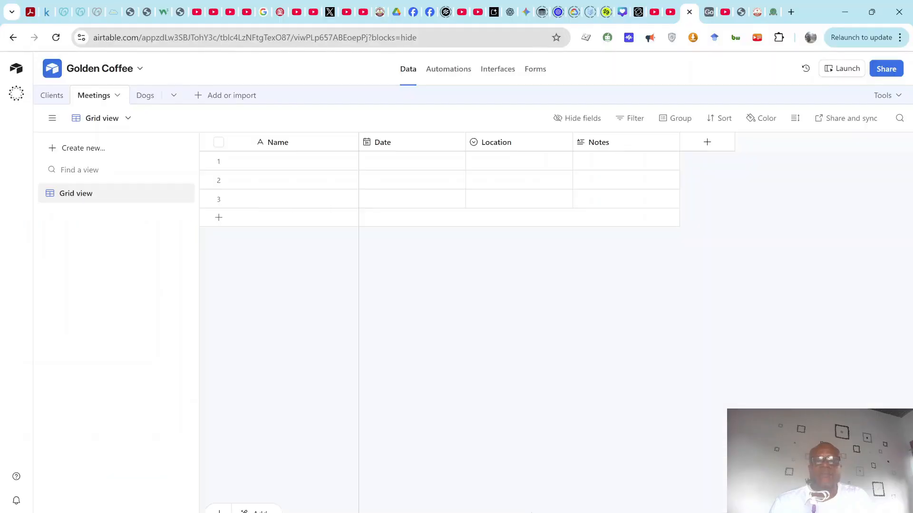
click(52, 96)
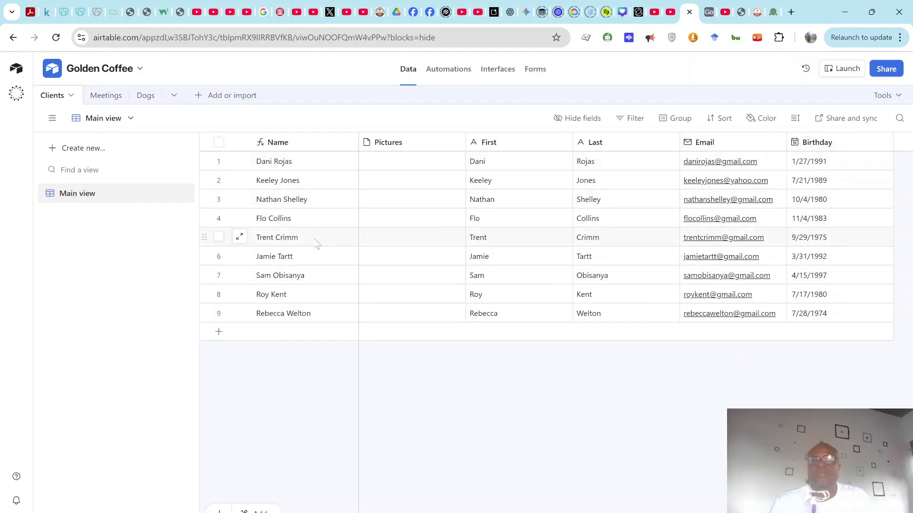
click(97, 95)
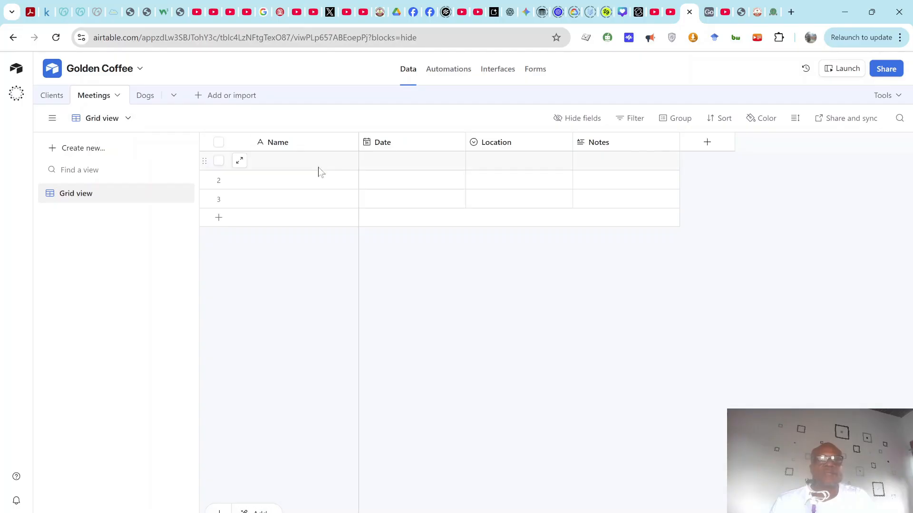
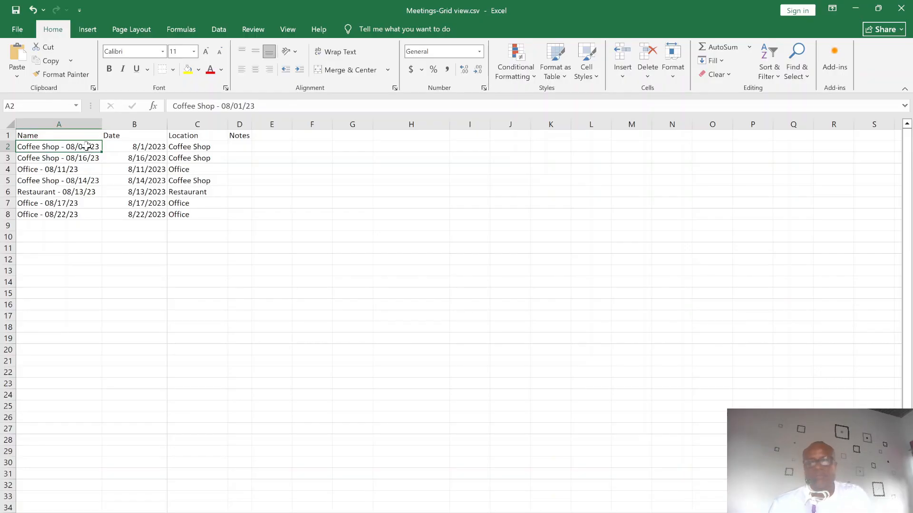
Step: Return from Excel to Airtable's Golden Coffee Meetings table and select the first record's Date cell
key(alt+Tab)
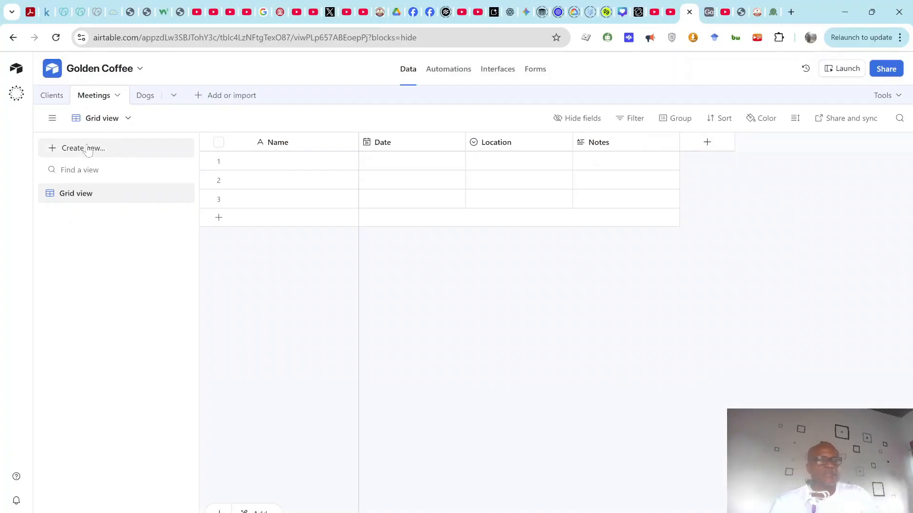
click(411, 168)
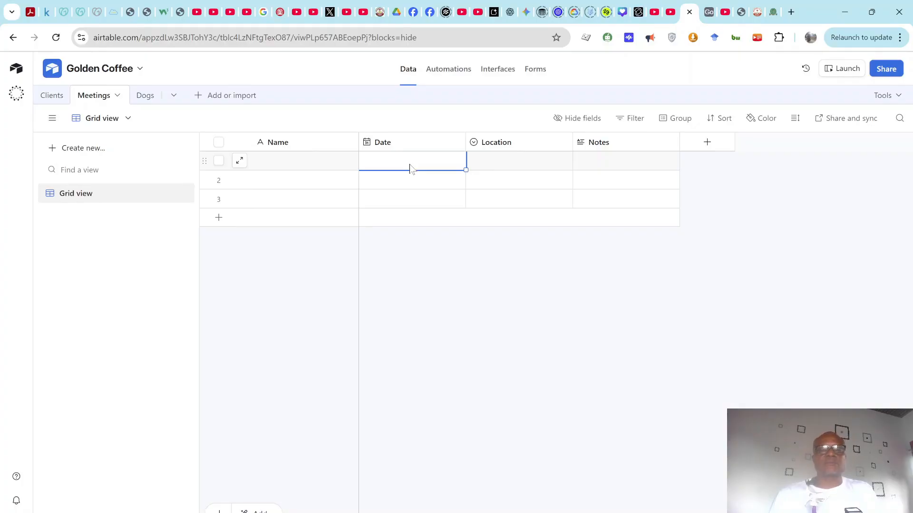
Step: Import Meetings-Grid view.csv into the Meetings table, using its first row as field headers
click(117, 96)
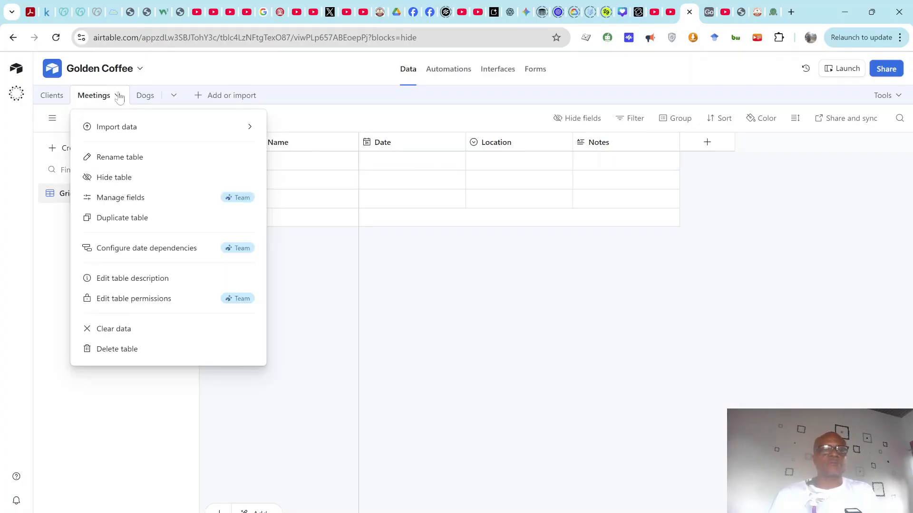
mouse_move(123, 126)
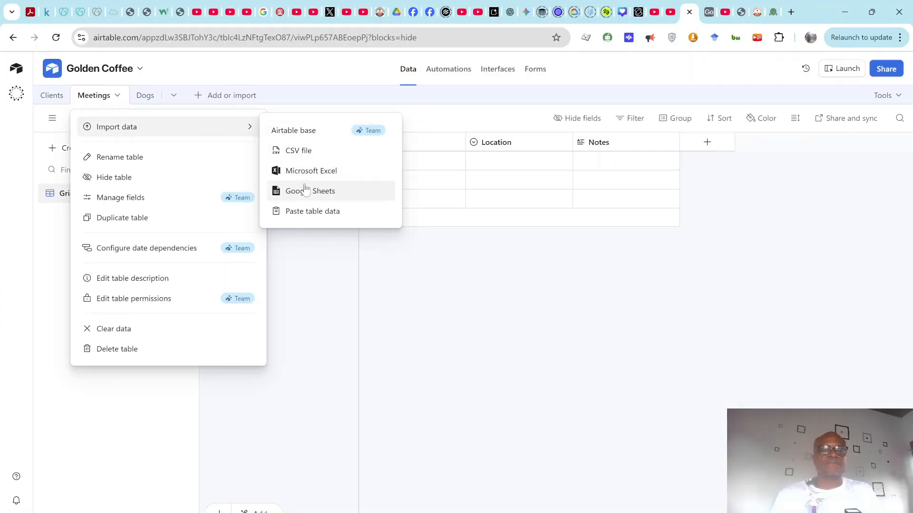
click(298, 150)
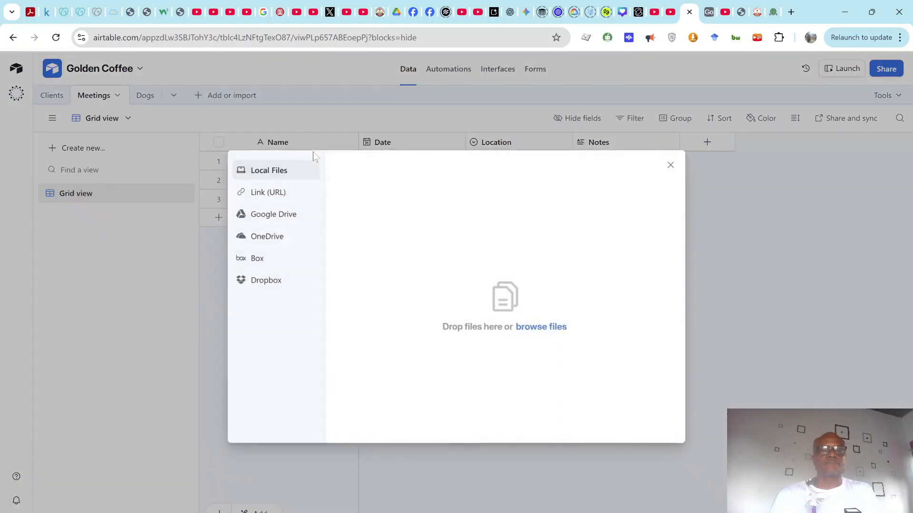
click(525, 328)
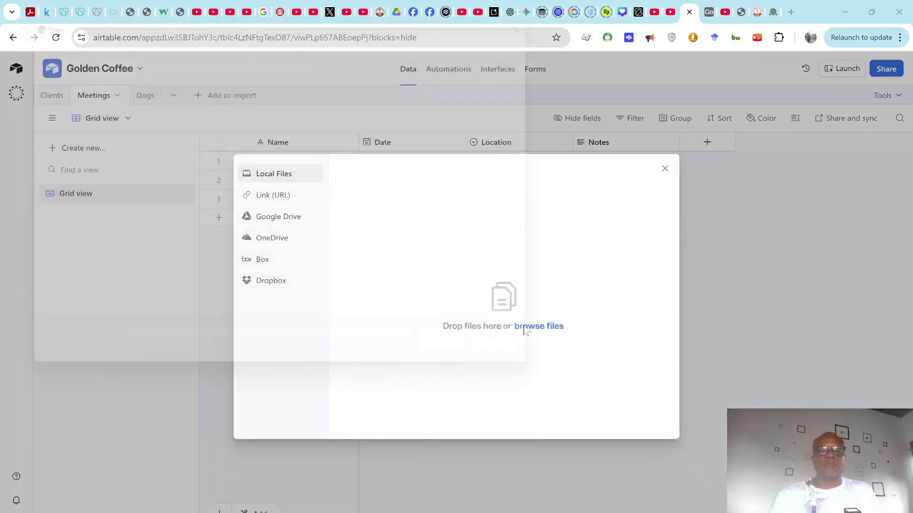
click(396, 121)
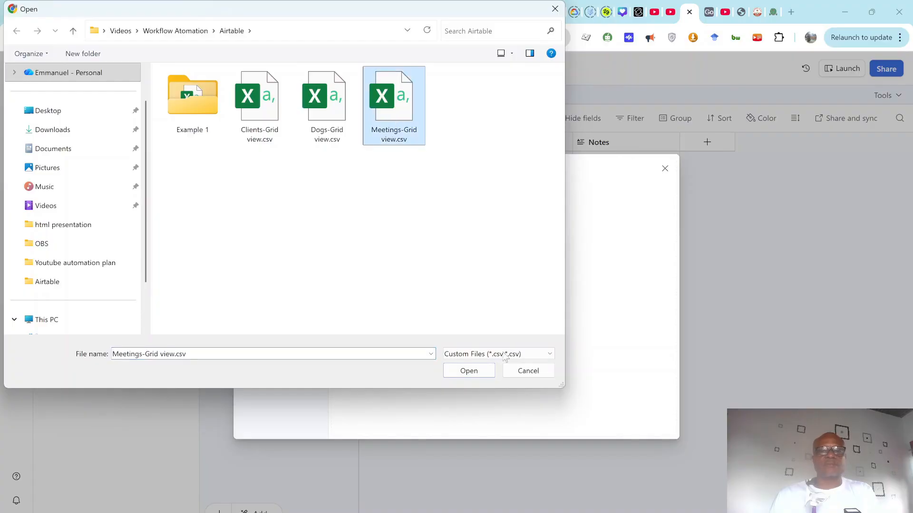
click(469, 372)
click(621, 426)
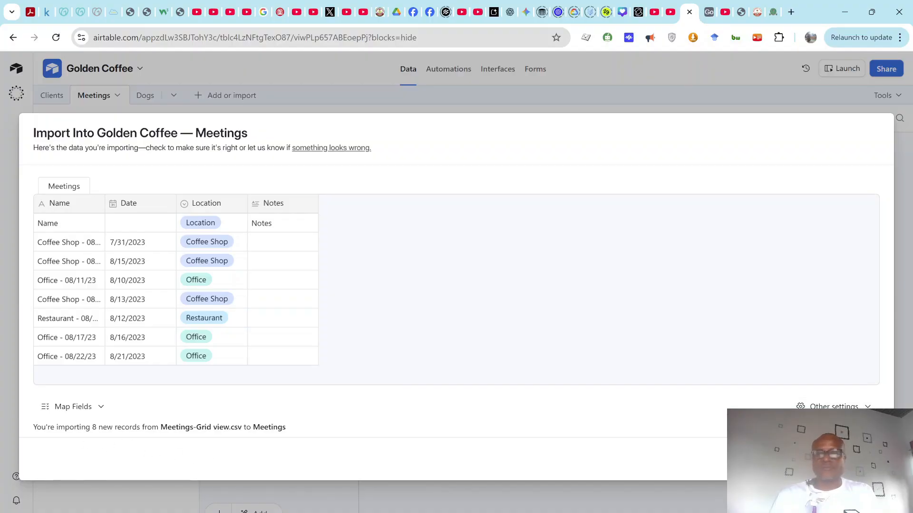
click(808, 427)
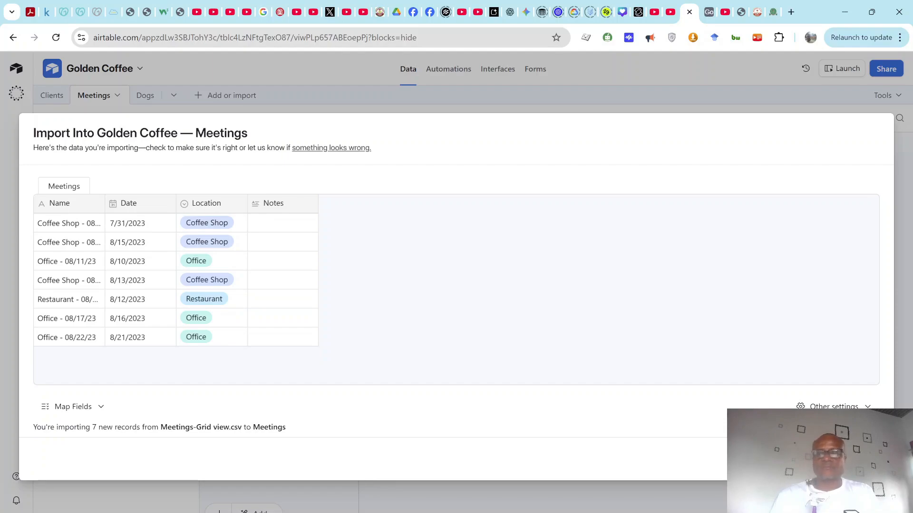
click(852, 460)
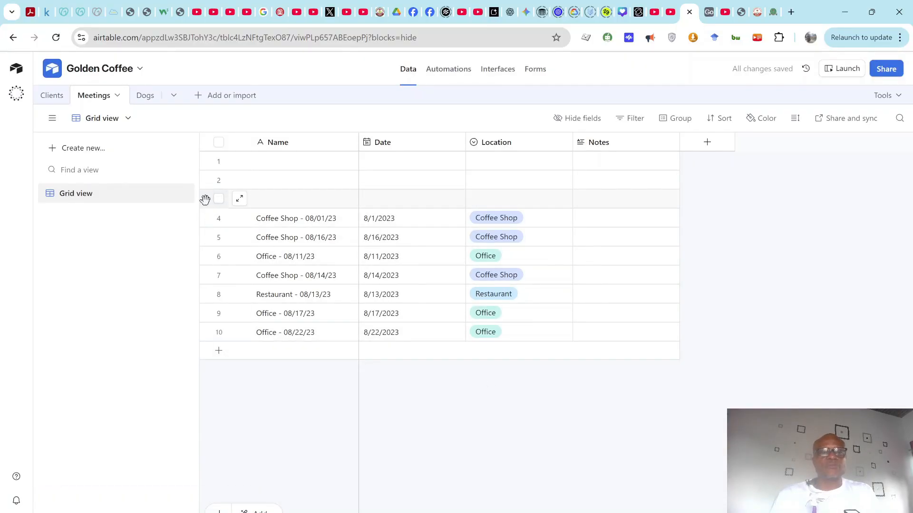
Step: Delete the three blank records at the top of the Meetings table
click(205, 199)
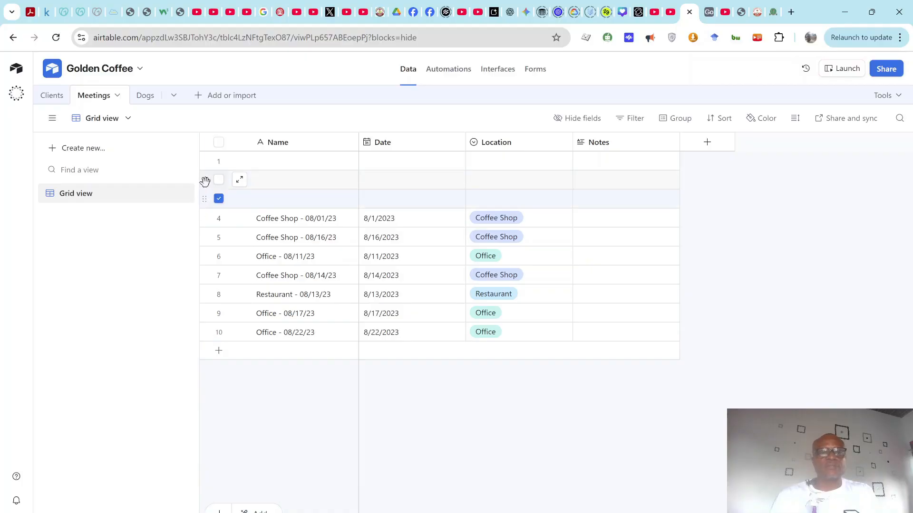
click(205, 181)
click(205, 161)
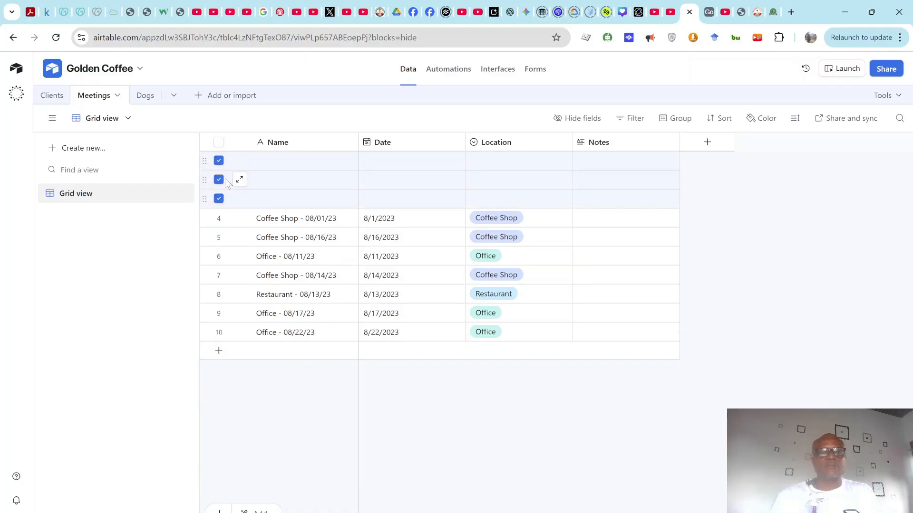
right_click(255, 192)
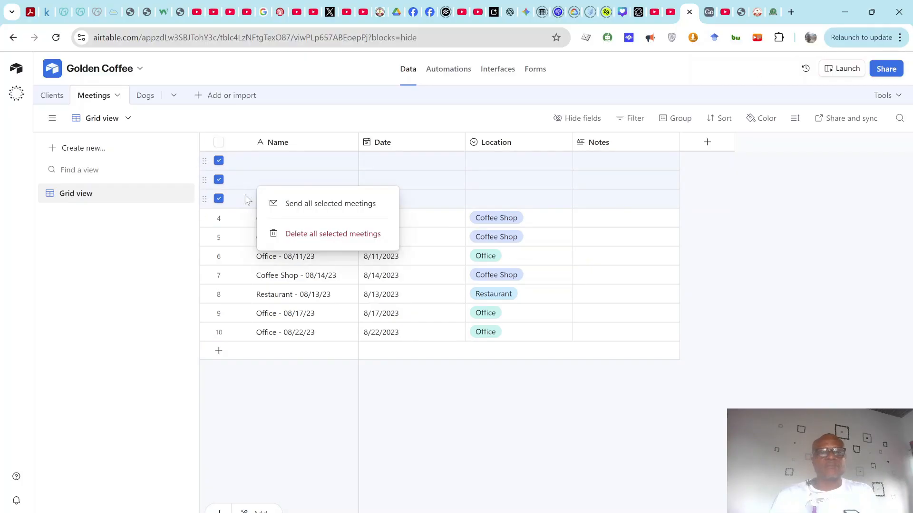
click(298, 234)
key(ctrl+z)
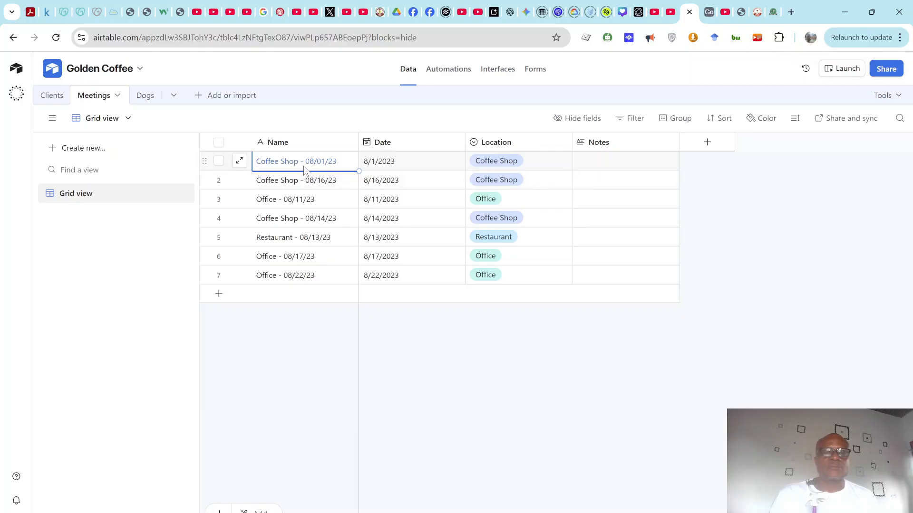
Step: Clear the Name value of all seven imported meetings
key(Delete)
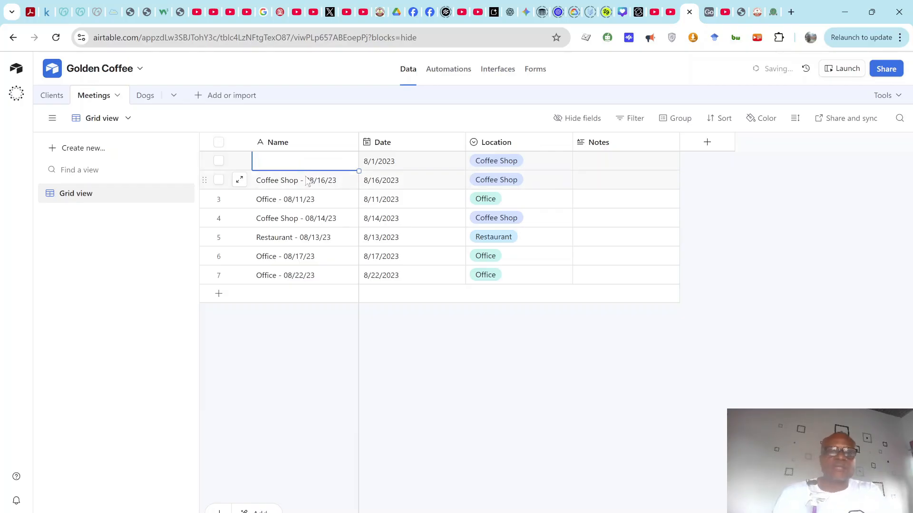
click(304, 183)
key(Delete)
click(307, 202)
key(Delete)
click(310, 224)
key(Delete)
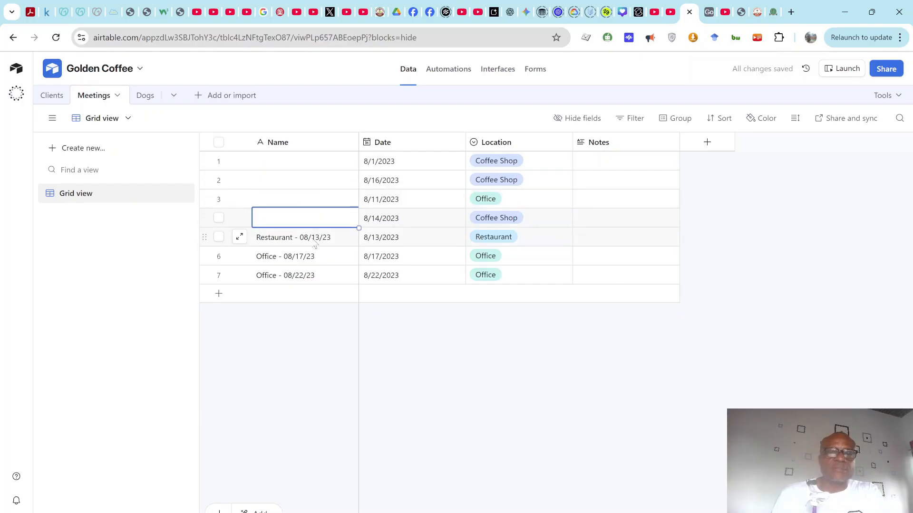
click(314, 238)
key(Delete)
click(306, 256)
key(Delete)
click(300, 278)
key(Delete)
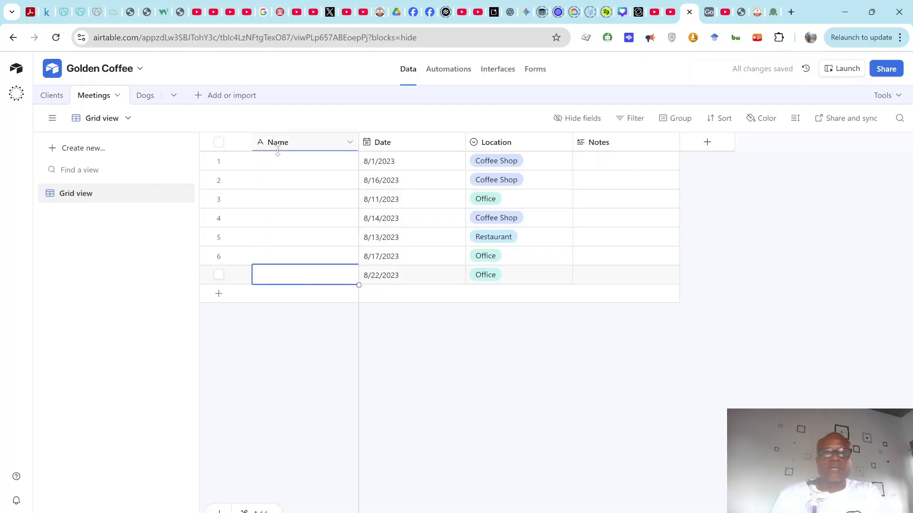
click(349, 142)
Step: Change the Meetings Name field's type to Formula
click(316, 177)
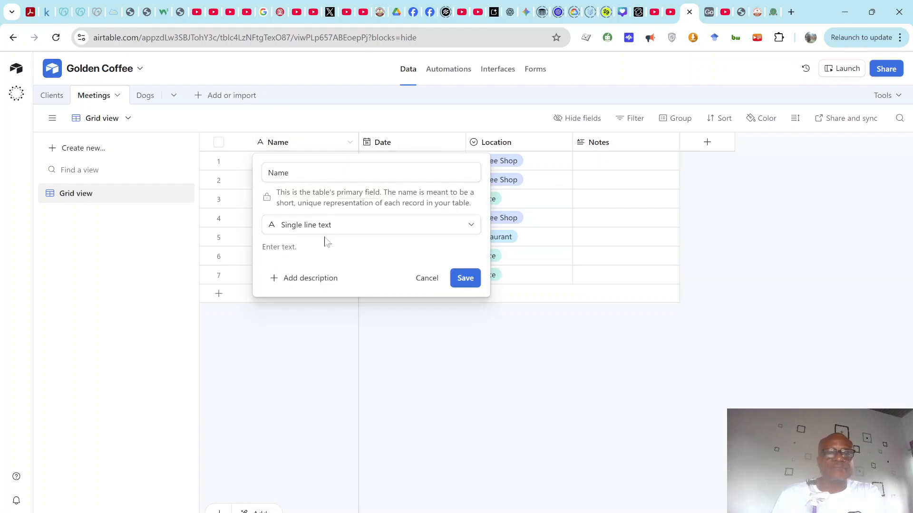
click(355, 229)
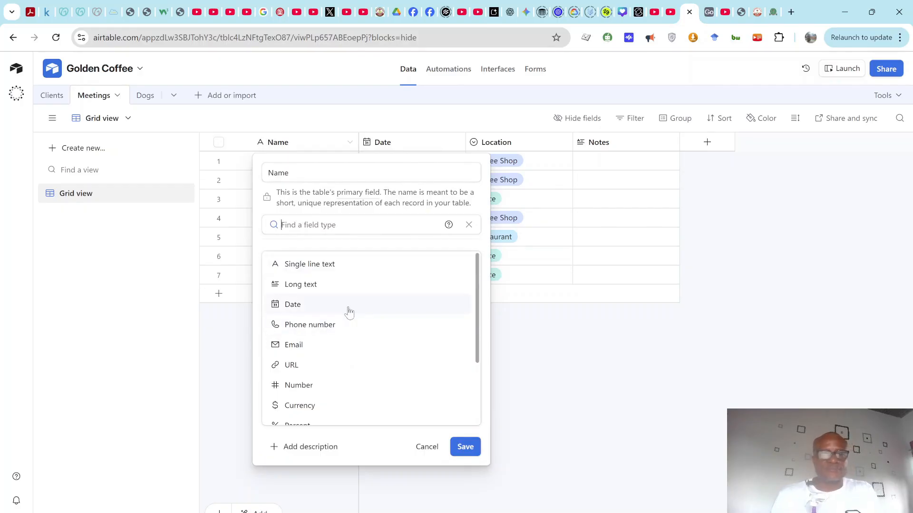
scroll(349, 312, down, 3)
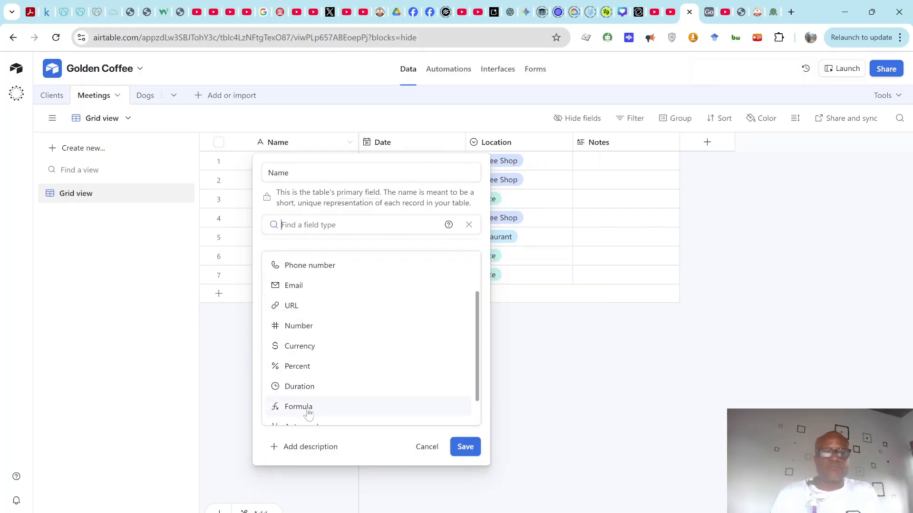
click(307, 409)
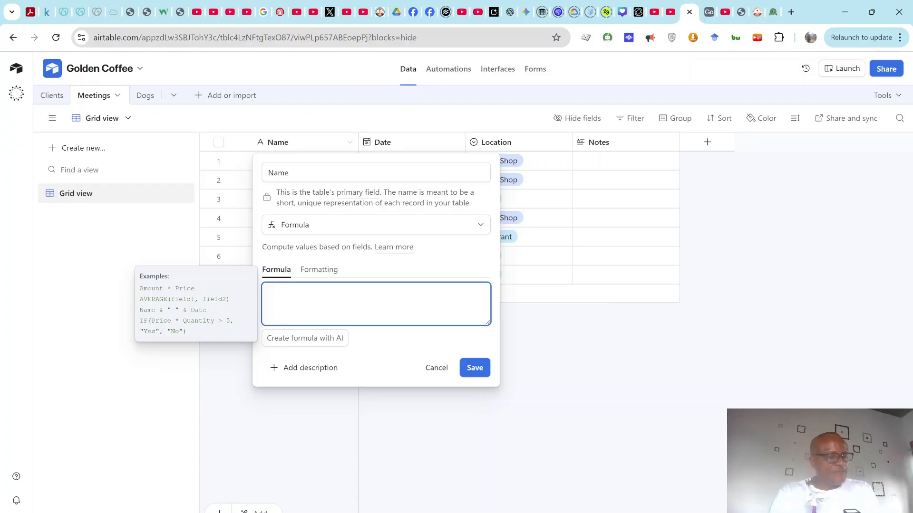
Step: Enter the formula Location&"-"&DATETIME_FORMAT(Date,'MM/DD/YY') for Name and save it
text(lo)
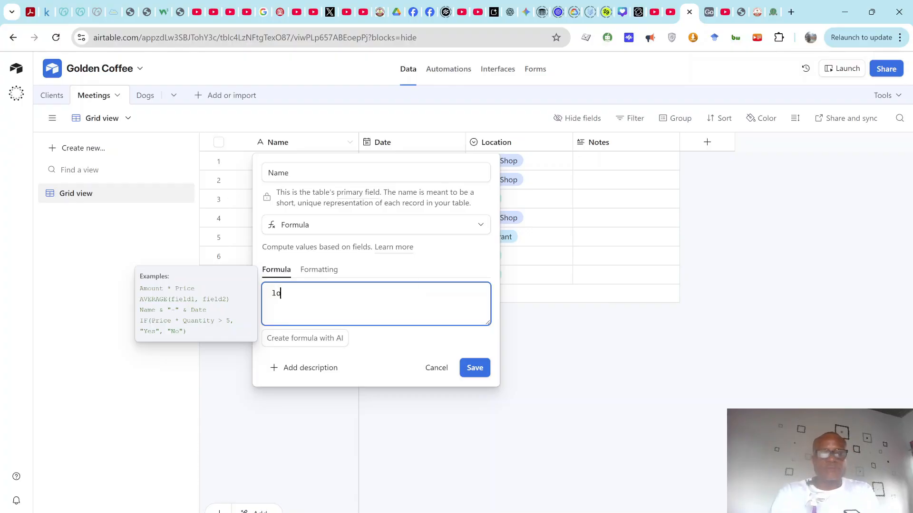
text(ca)
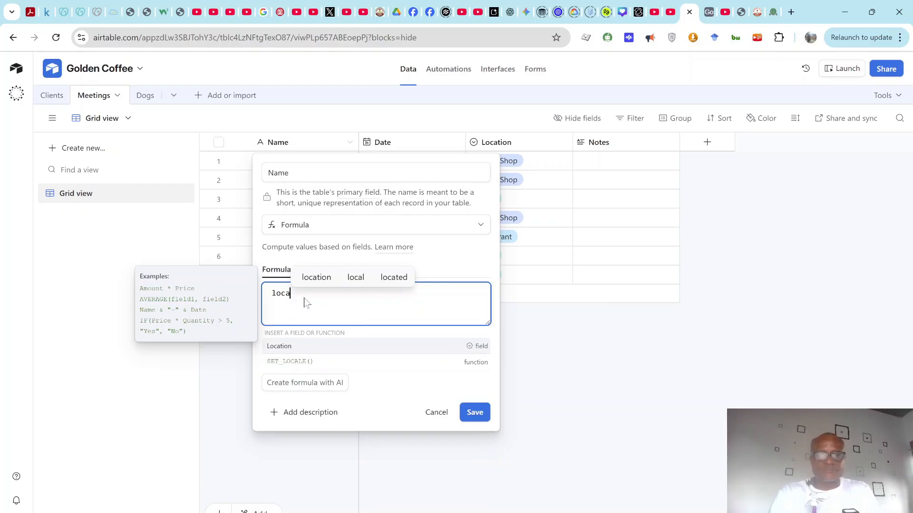
click(313, 347)
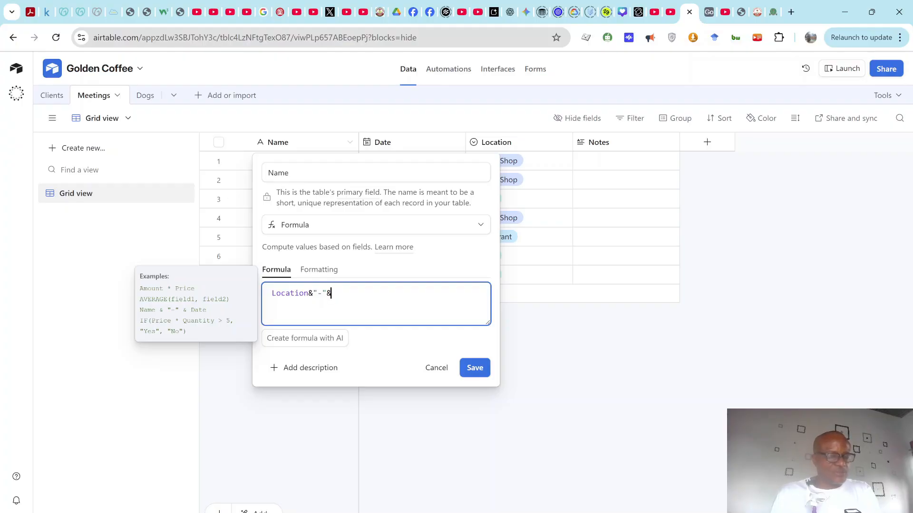
text(a)
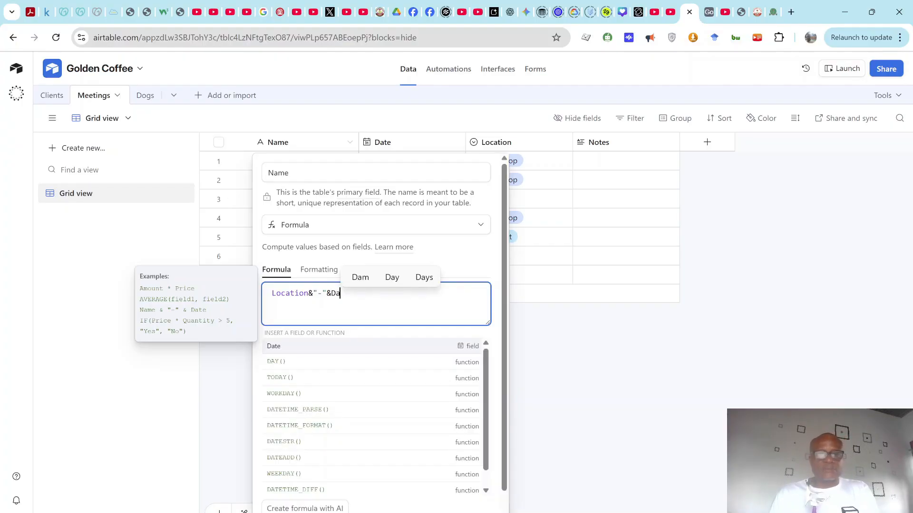
click(324, 429)
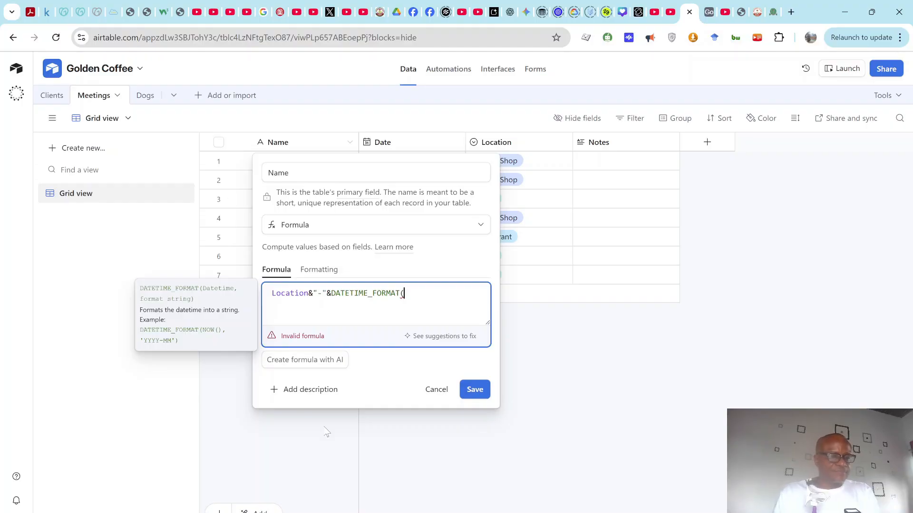
text(date)
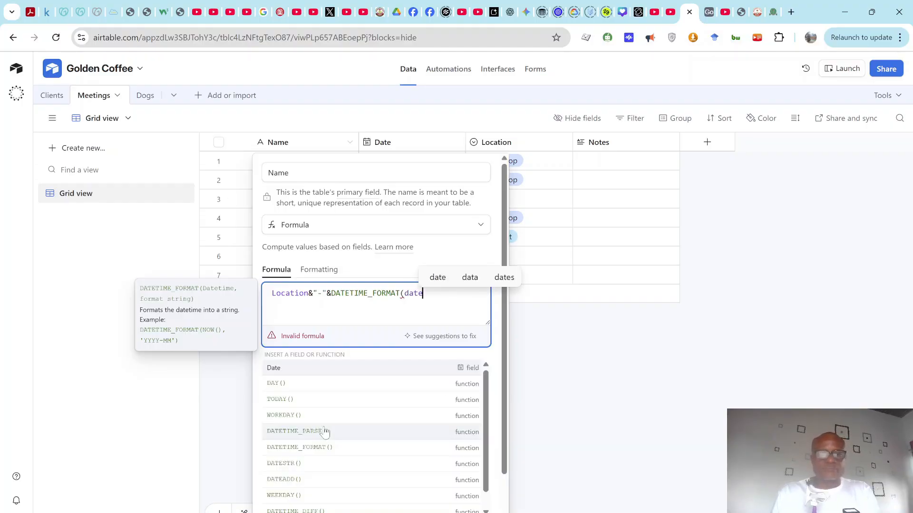
click(336, 368)
click(336, 361)
click(423, 294)
text(,)
text('MM/)
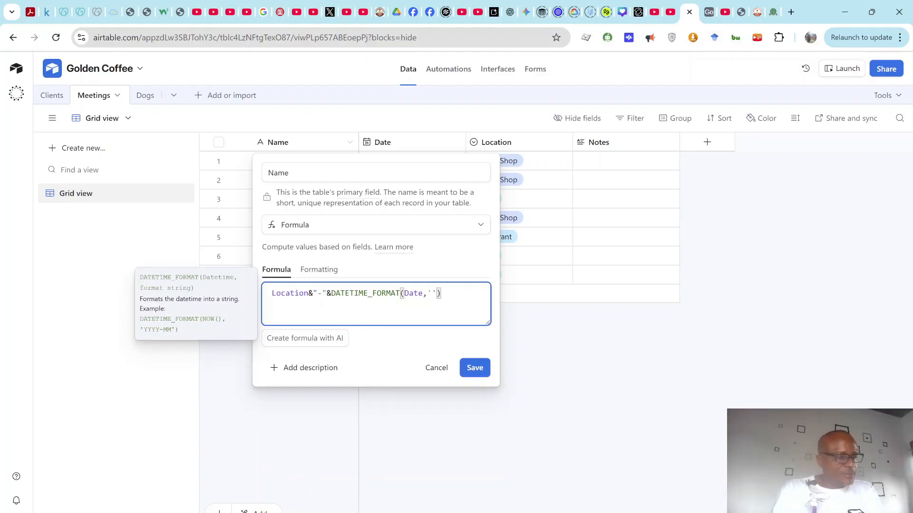
text(DD/YY)
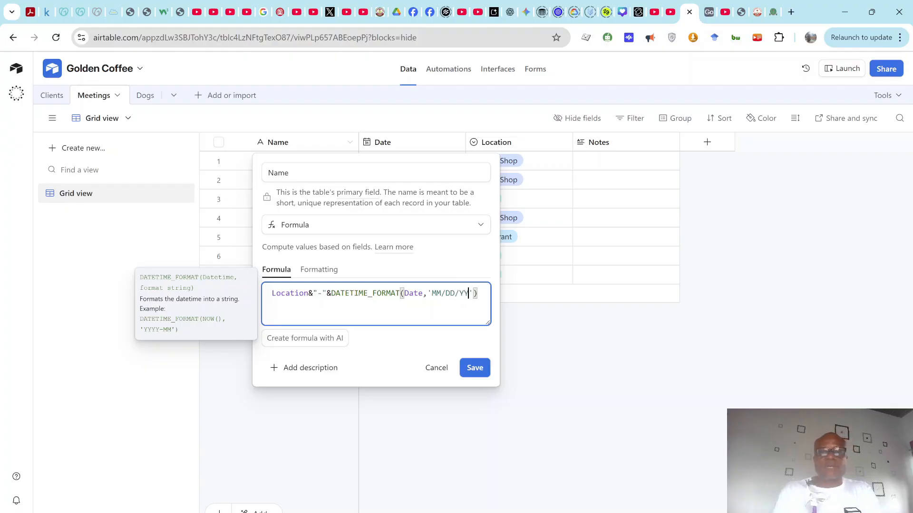
drag(478, 294, 358, 293)
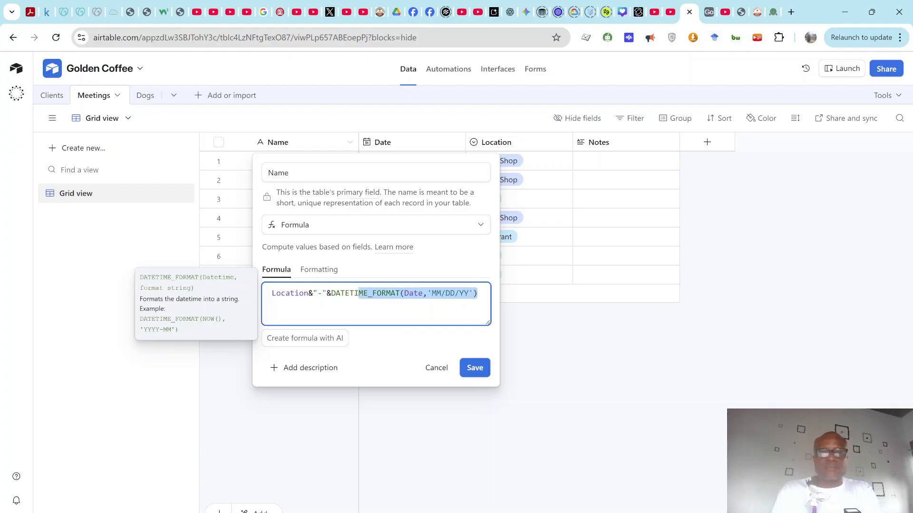
click(452, 293)
click(473, 368)
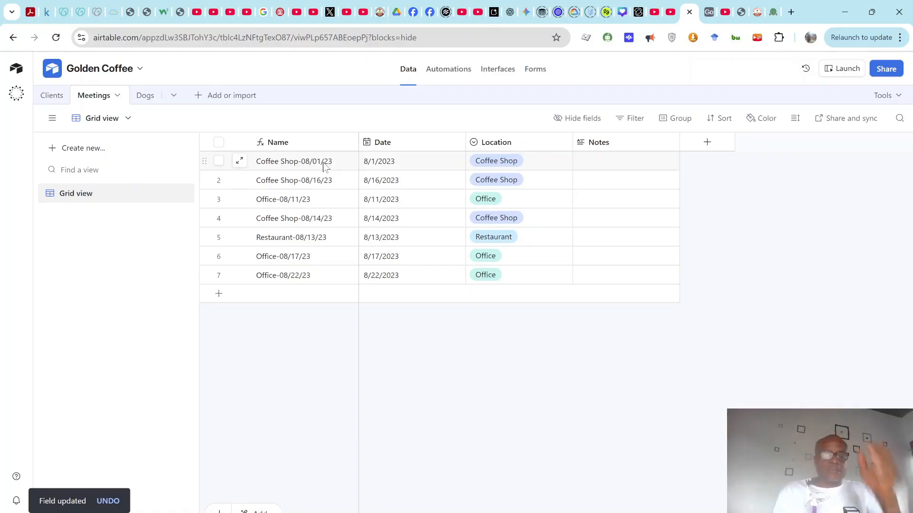
key(alt+Tab)
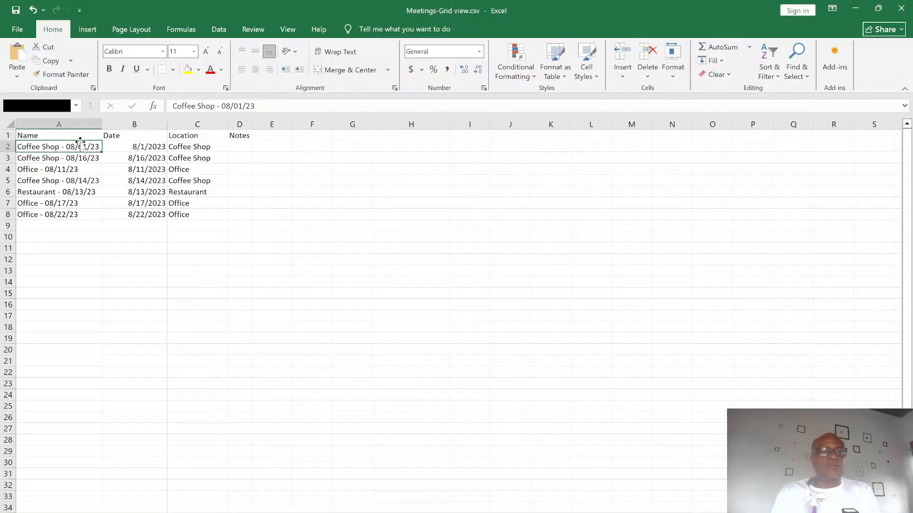
key(alt+Tab)
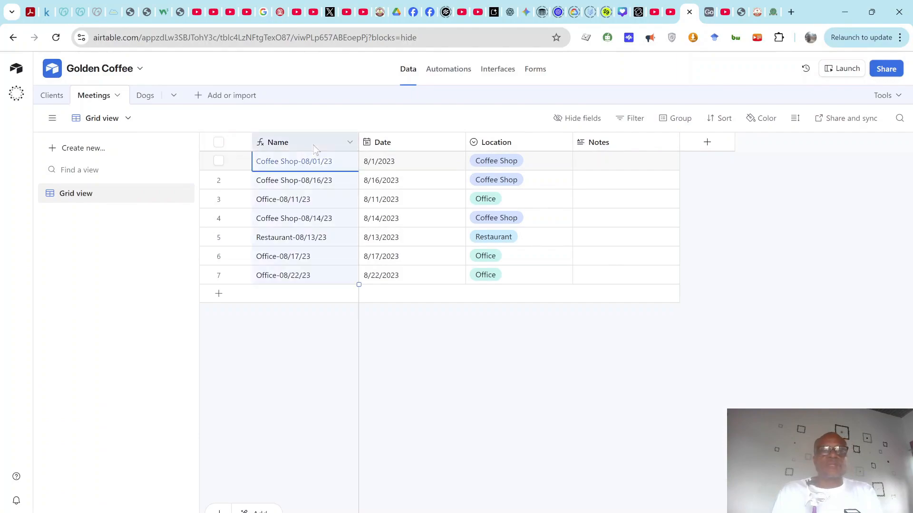
Step: Change the Name formula's dash to " - " so names read Coffee Shop - 08/01/23, then go to Dogs
click(351, 143)
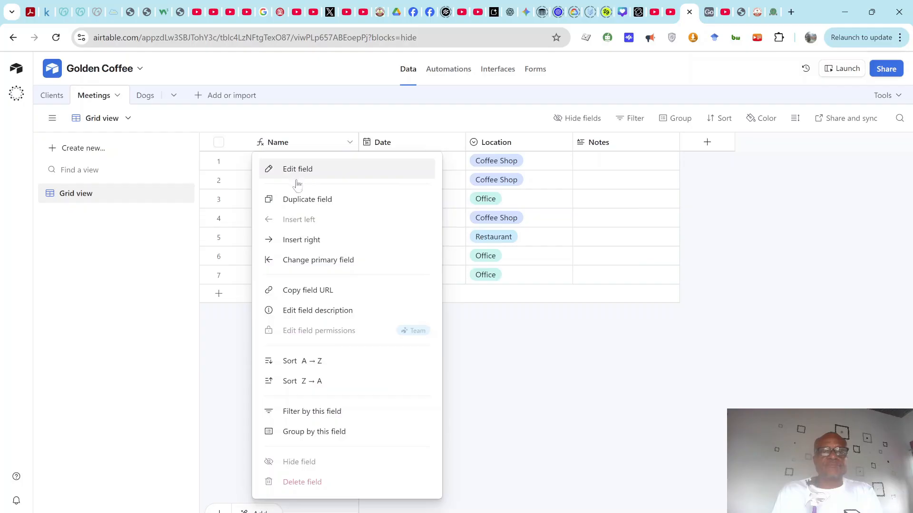
click(299, 172)
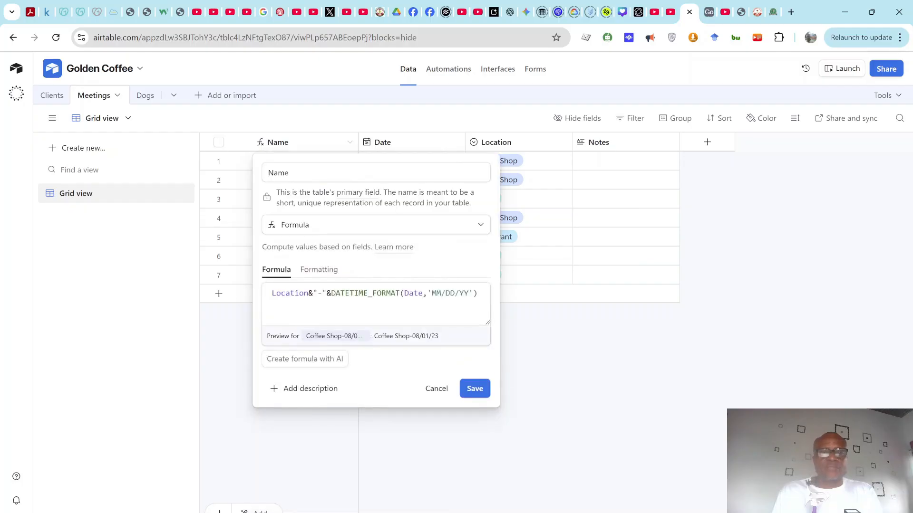
click(321, 293)
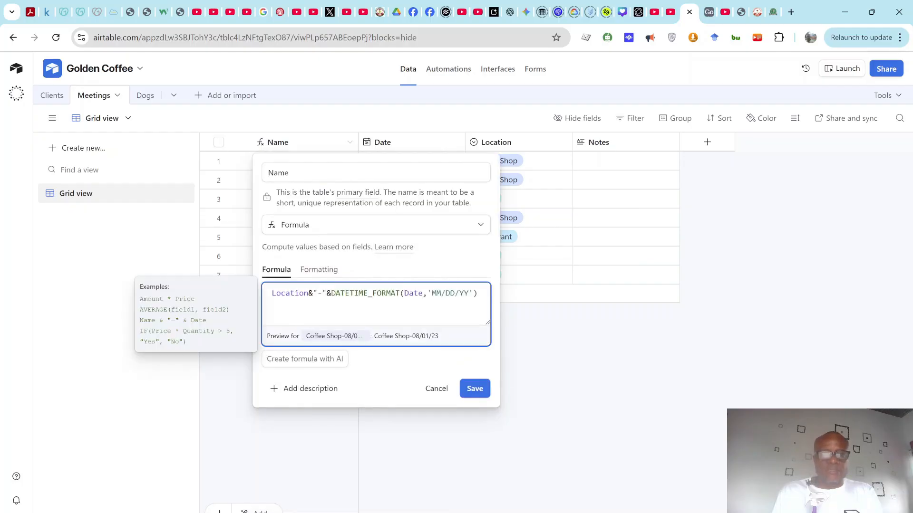
key(Left)
key(Left)
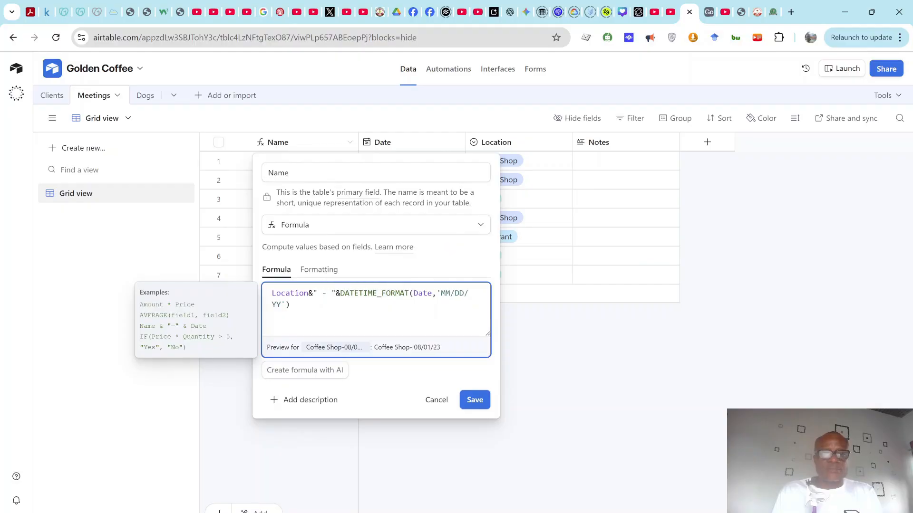
click(461, 403)
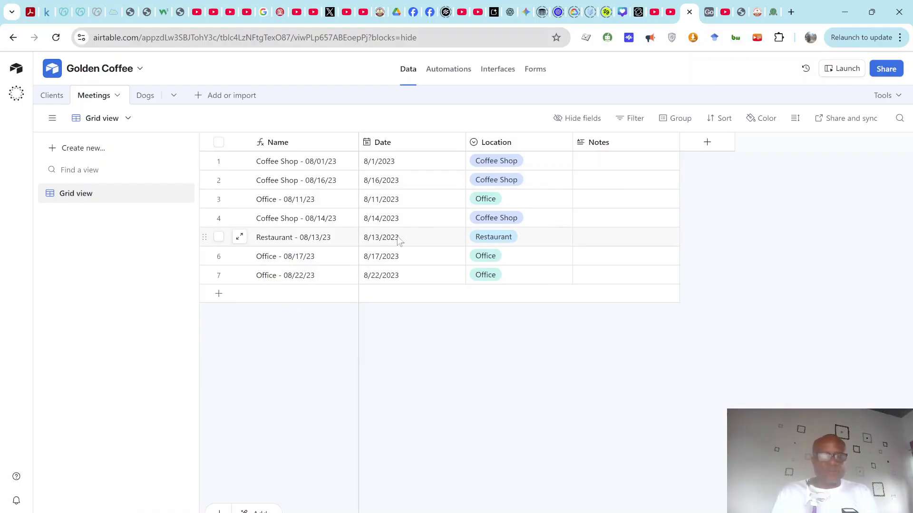
click(147, 96)
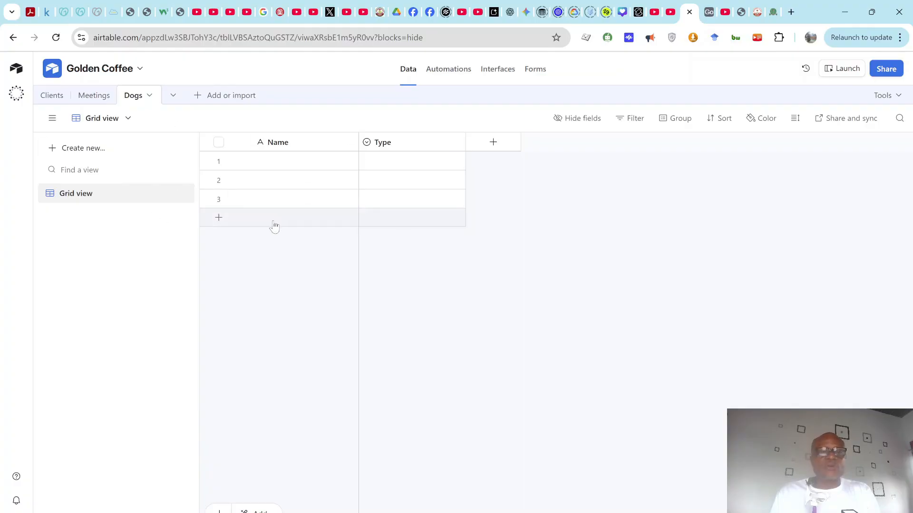
key(alt+Tab)
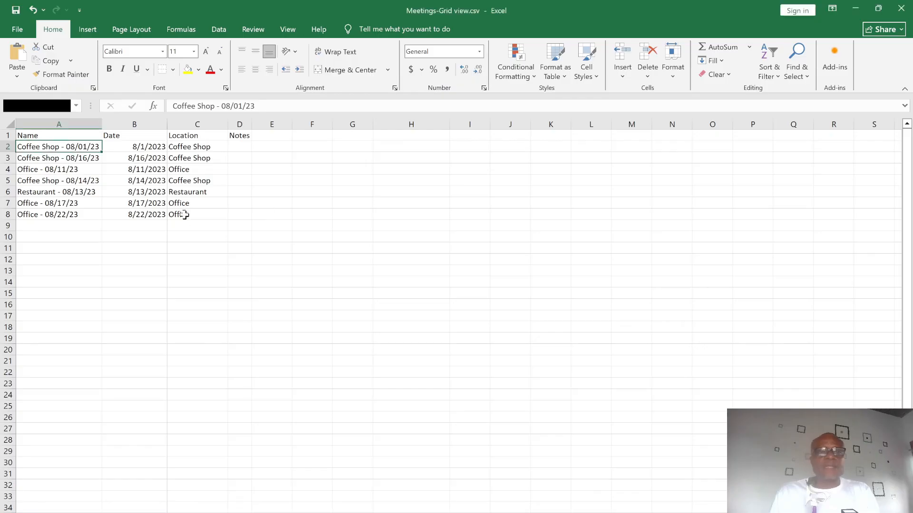
key(alt+Tab)
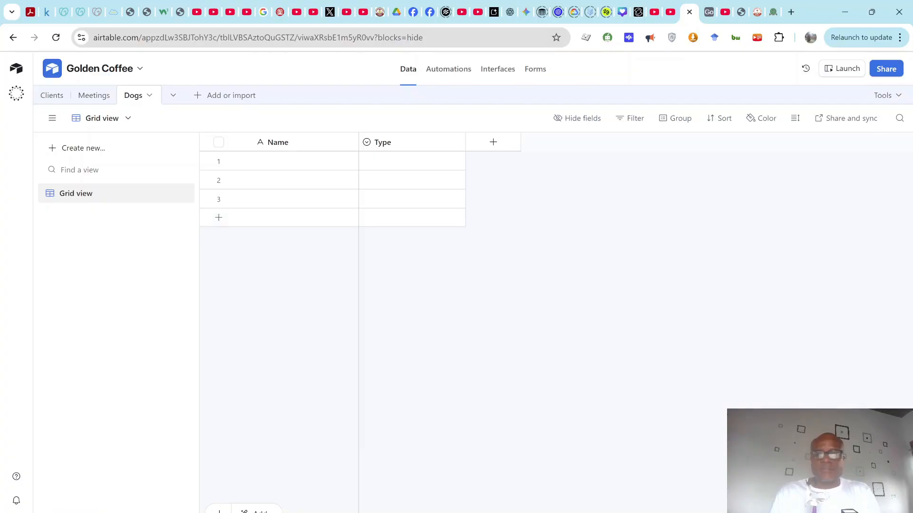
mouse_move(611, 512)
click(701, 497)
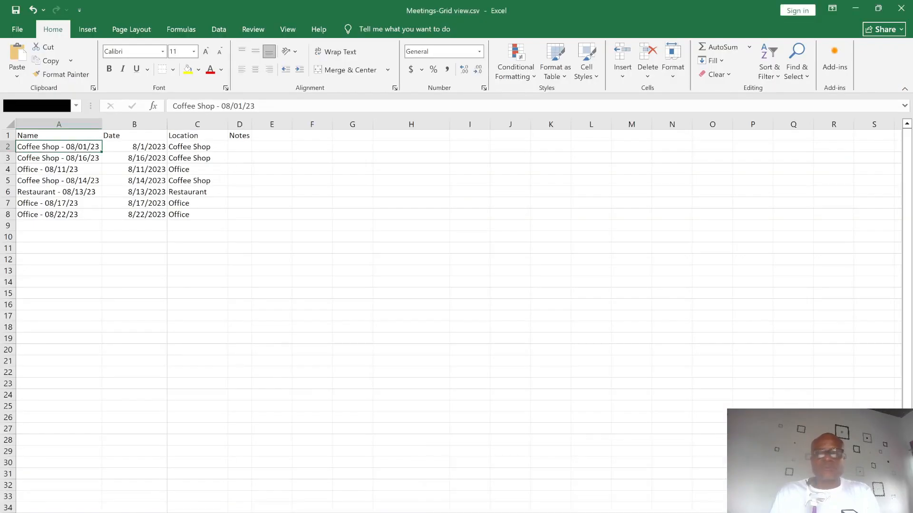
mouse_move(611, 512)
click(597, 481)
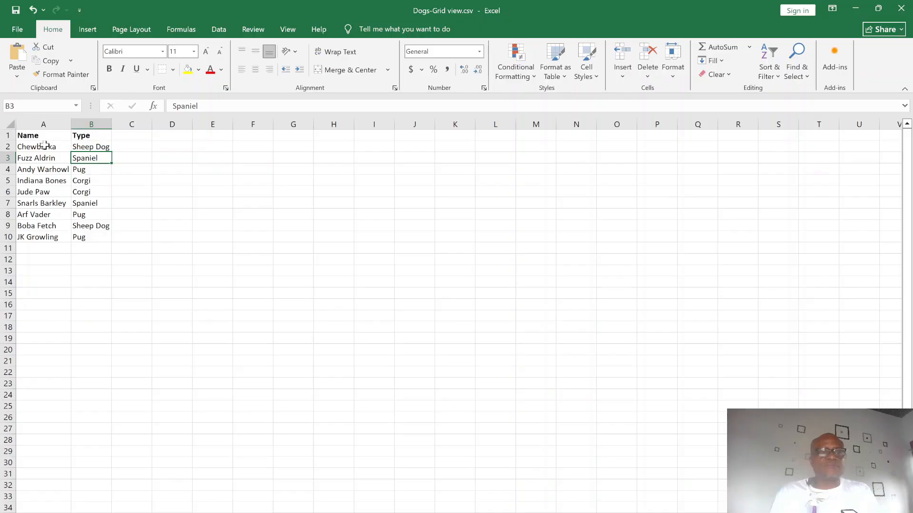
click(89, 147)
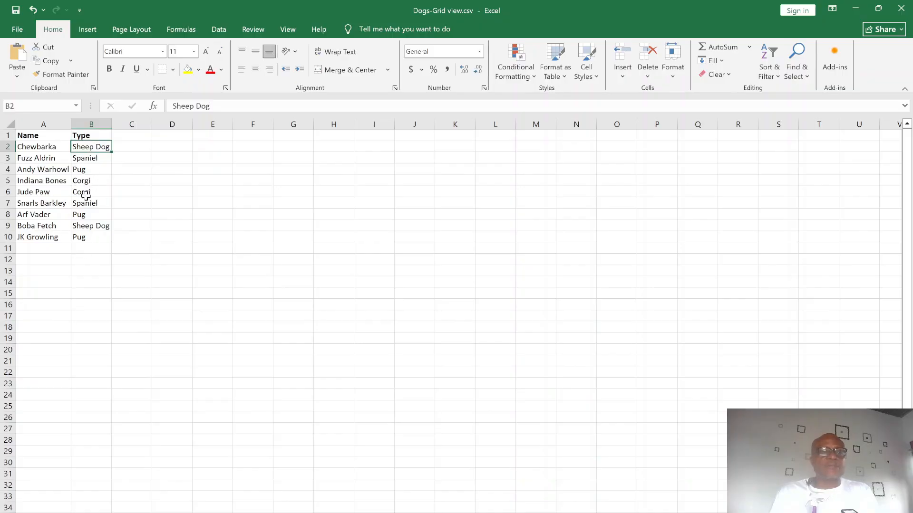
key(alt+Tab)
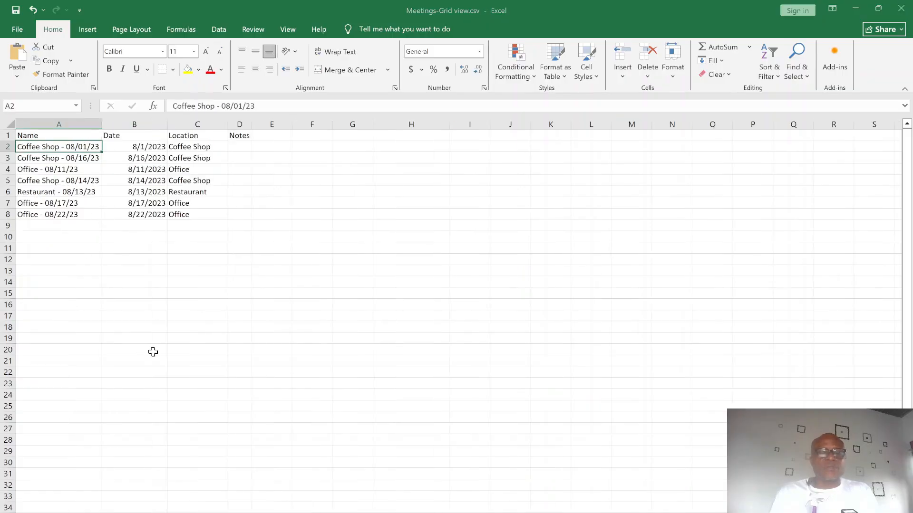
key(alt+Tab)
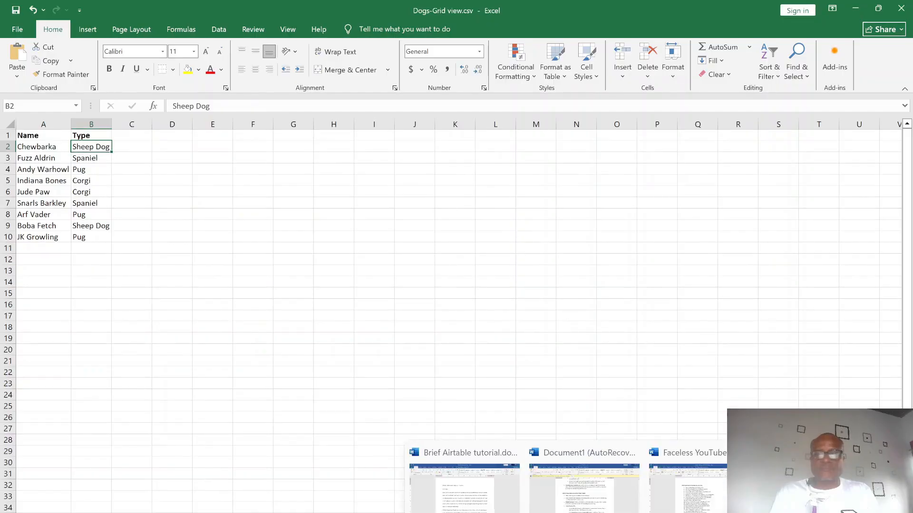
key(alt+Tab)
key(alt+Tab)
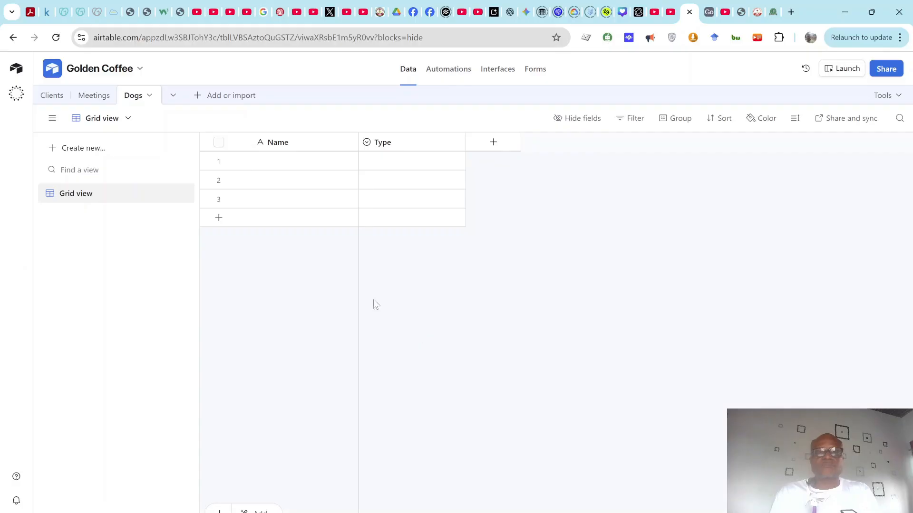
Step: Import Dogs-Grid view.csv into the Dogs table, using its first row as field headers
click(149, 98)
mouse_move(144, 131)
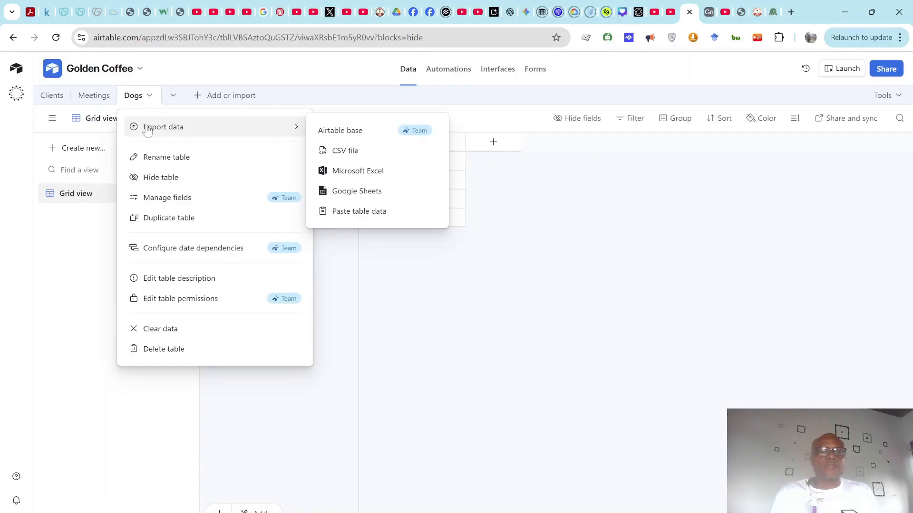
click(355, 153)
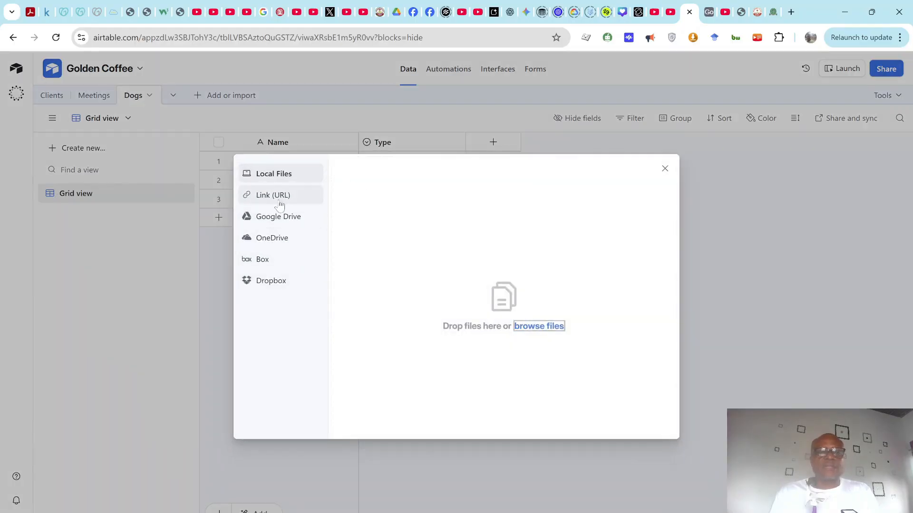
click(536, 333)
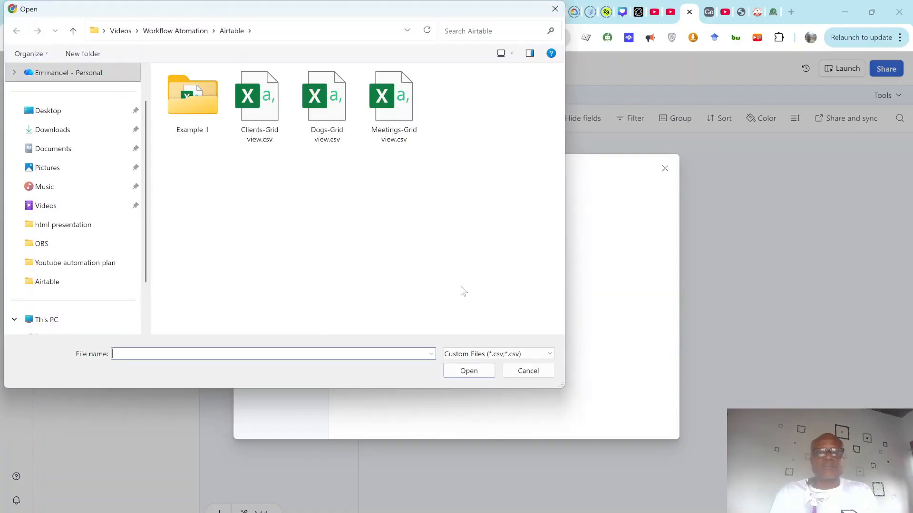
click(326, 105)
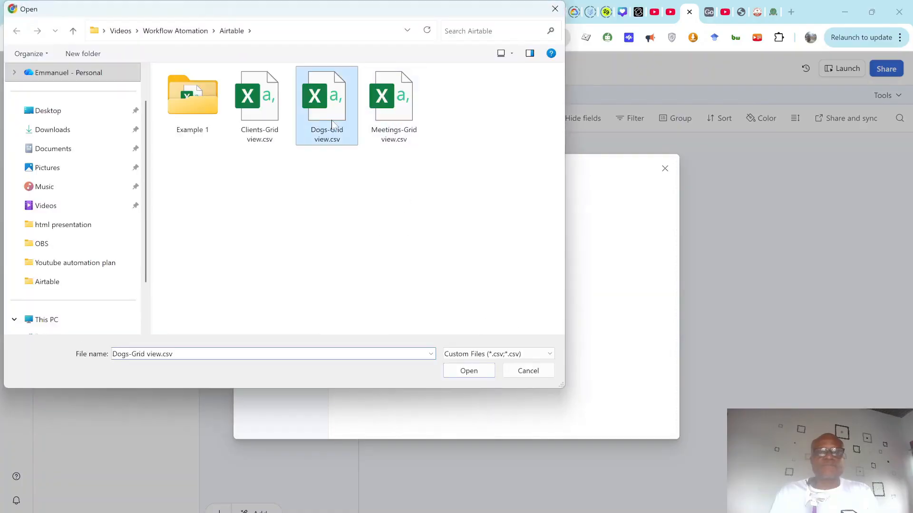
click(465, 369)
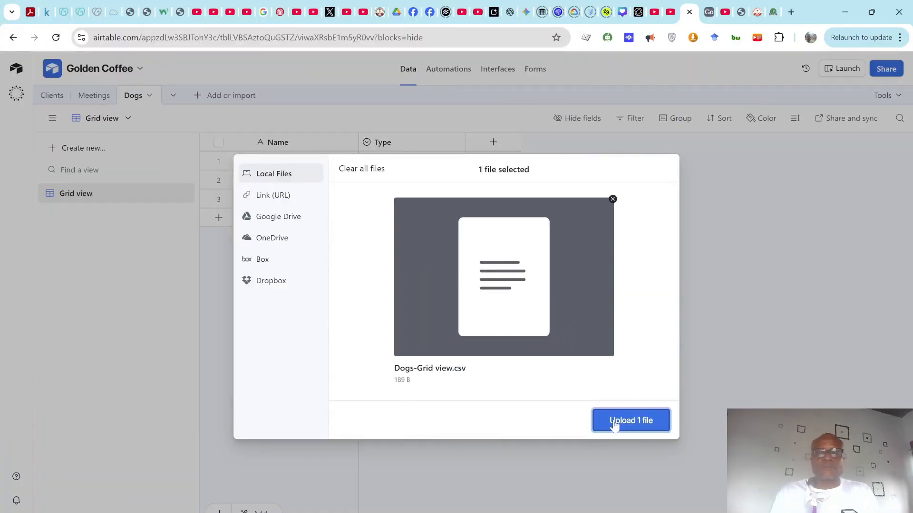
click(617, 424)
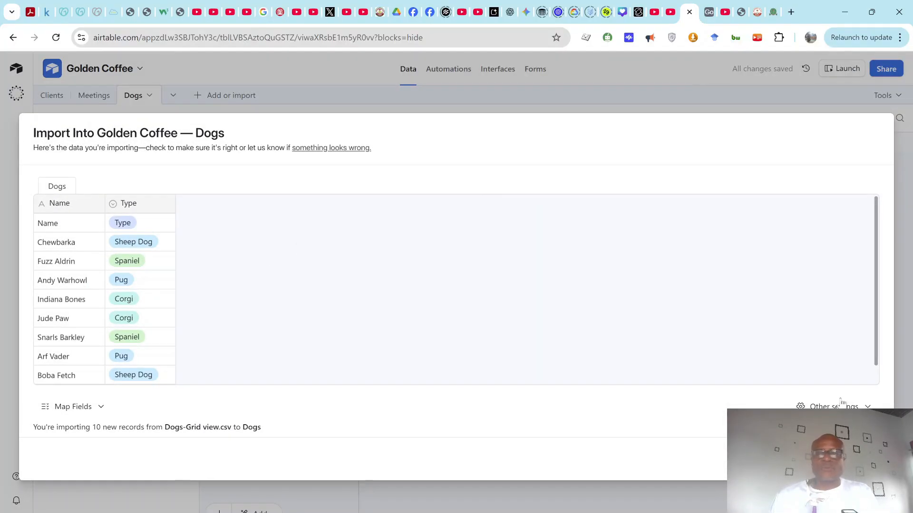
click(808, 429)
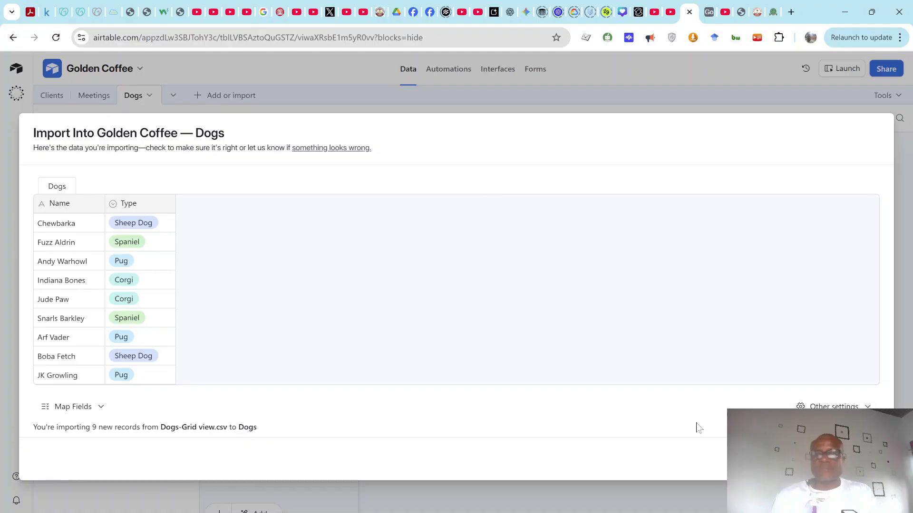
click(827, 459)
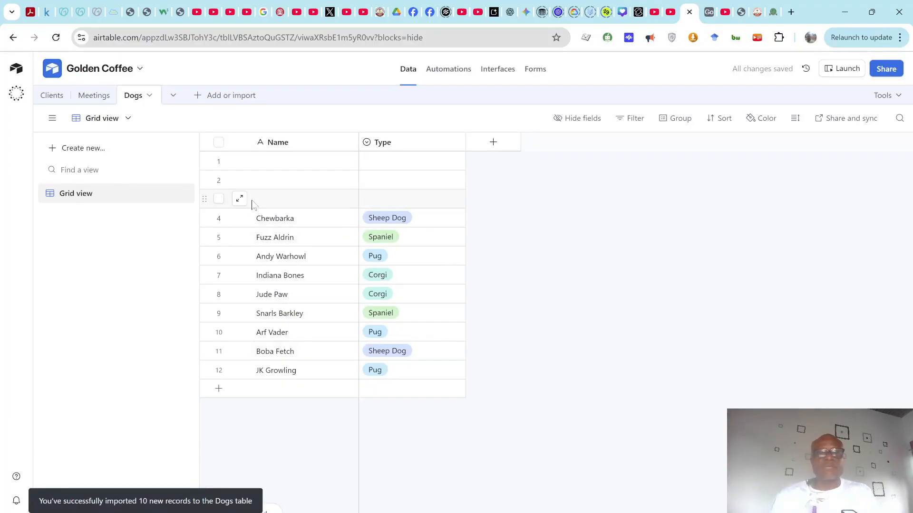
Step: Delete the three empty records from the top of the Dogs table
click(218, 198)
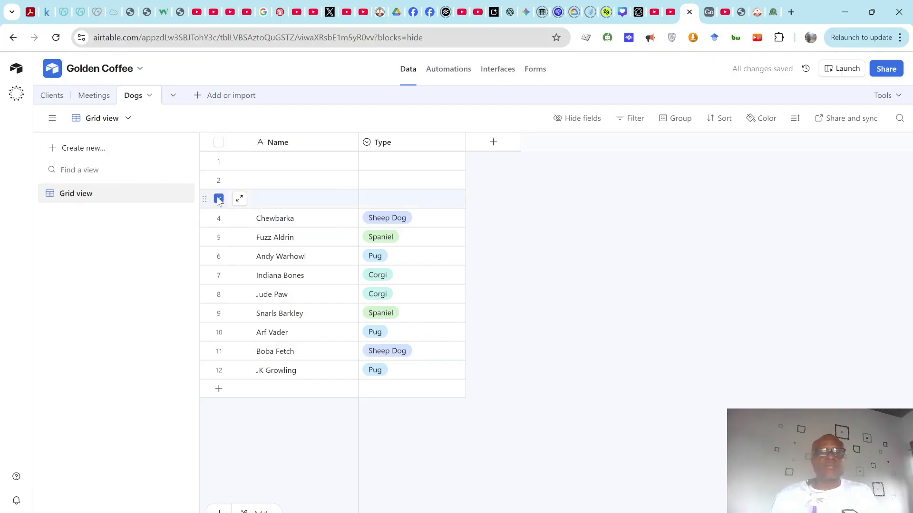
drag(206, 198, 201, 160)
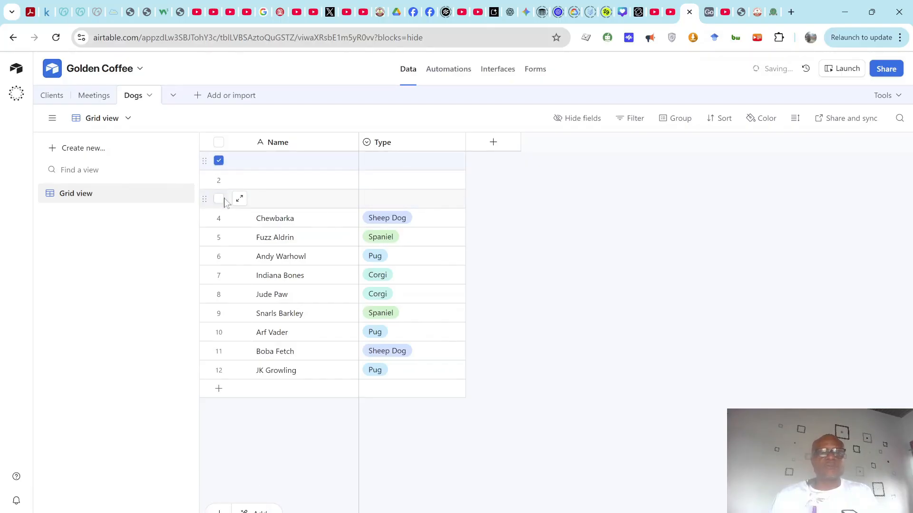
click(220, 180)
click(223, 199)
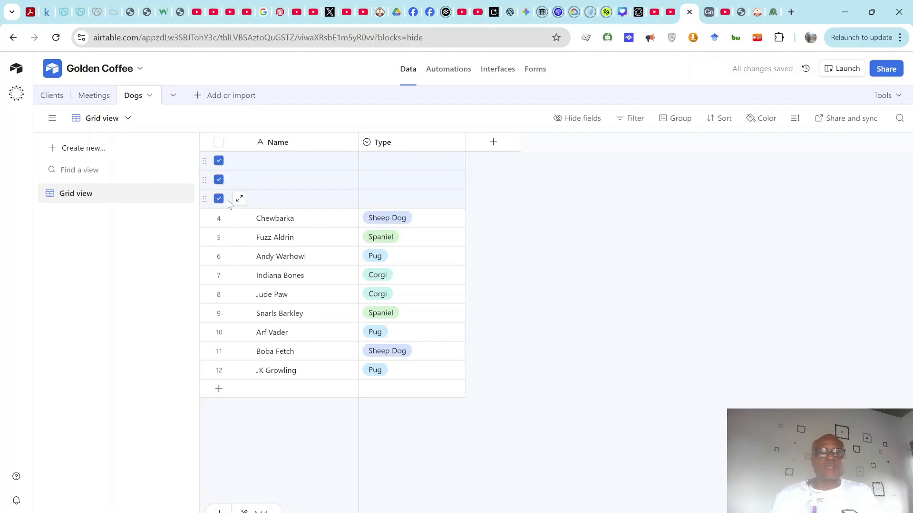
right_click(283, 177)
click(329, 217)
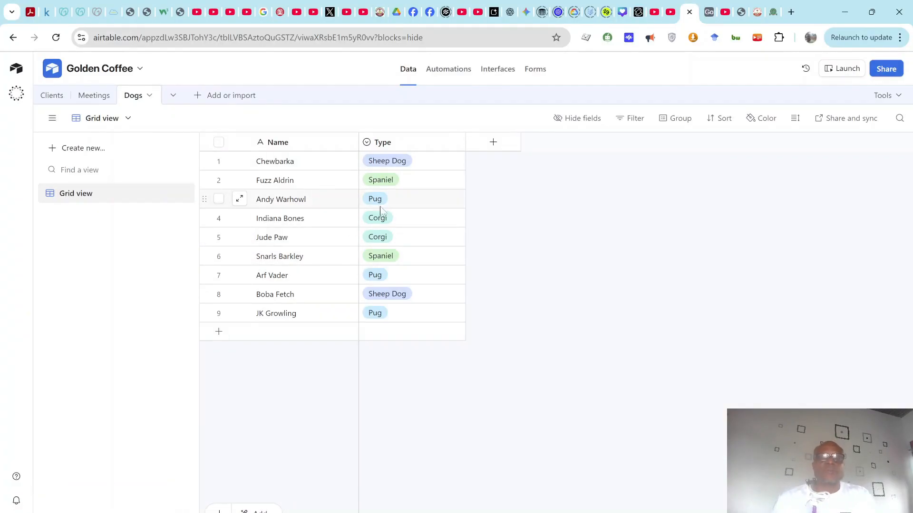
Step: Review Chewbarka's Type options without changing its value
click(435, 165)
click(457, 160)
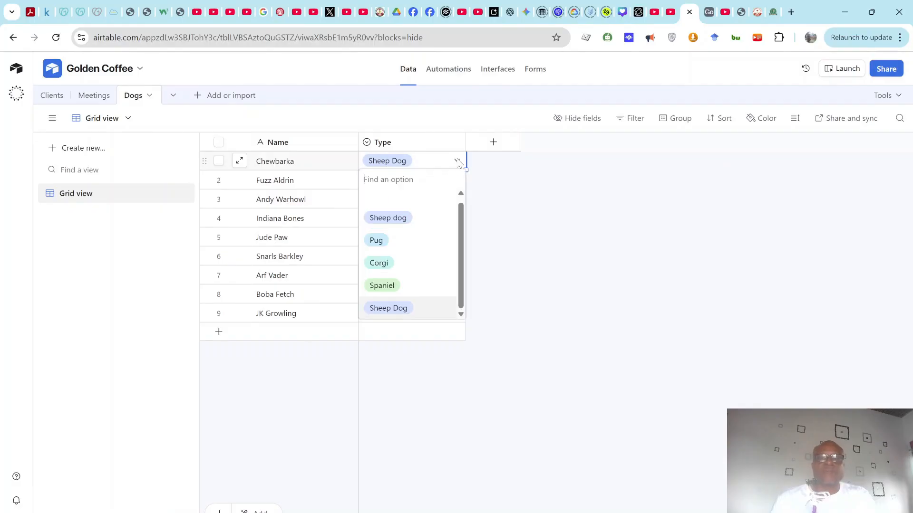
scroll(397, 226, down, 1)
click(489, 265)
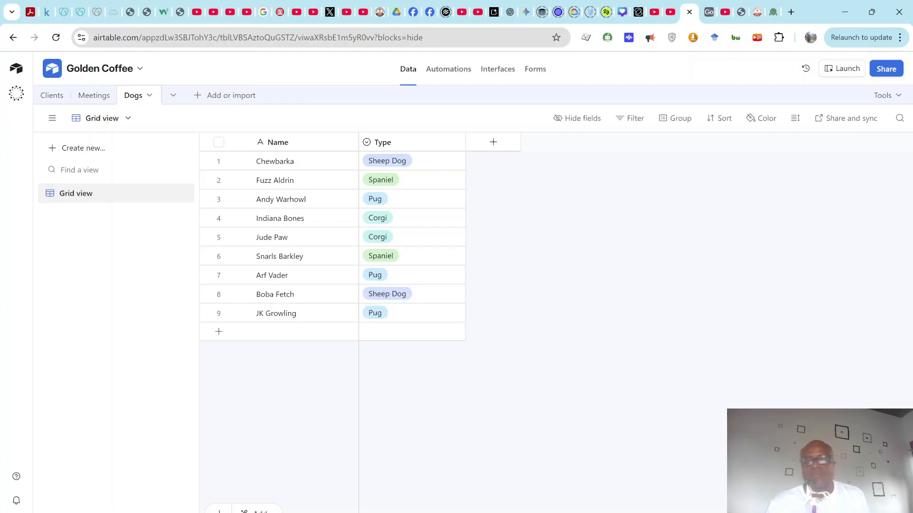
click(636, 511)
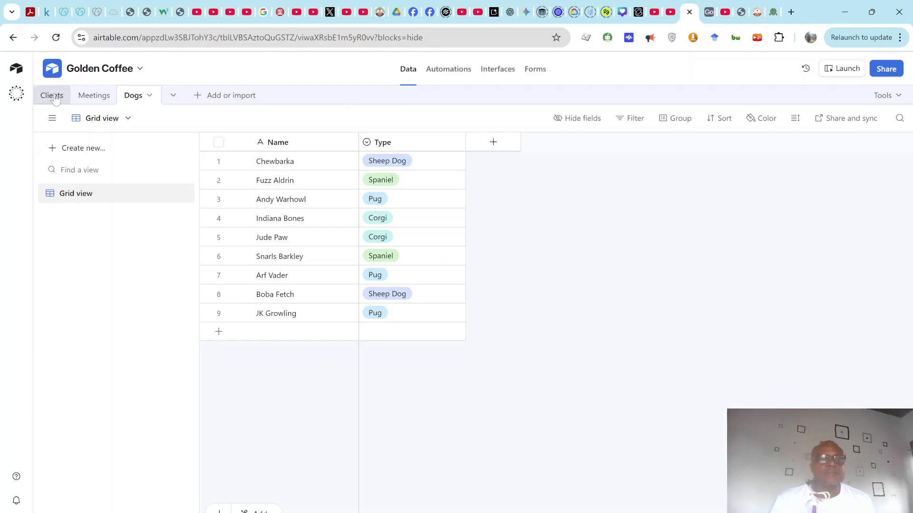
Step: In the Clients table, narrow the Name and Pictures columns
click(52, 97)
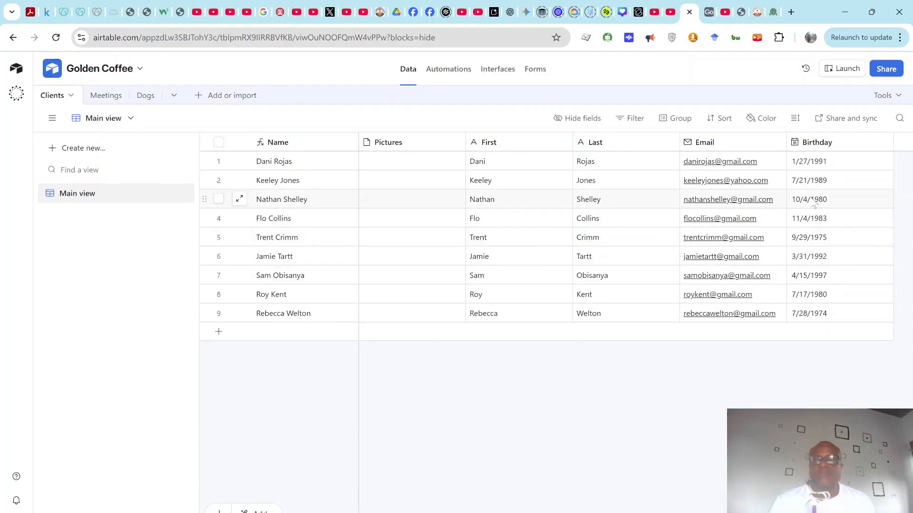
drag(357, 138, 335, 139)
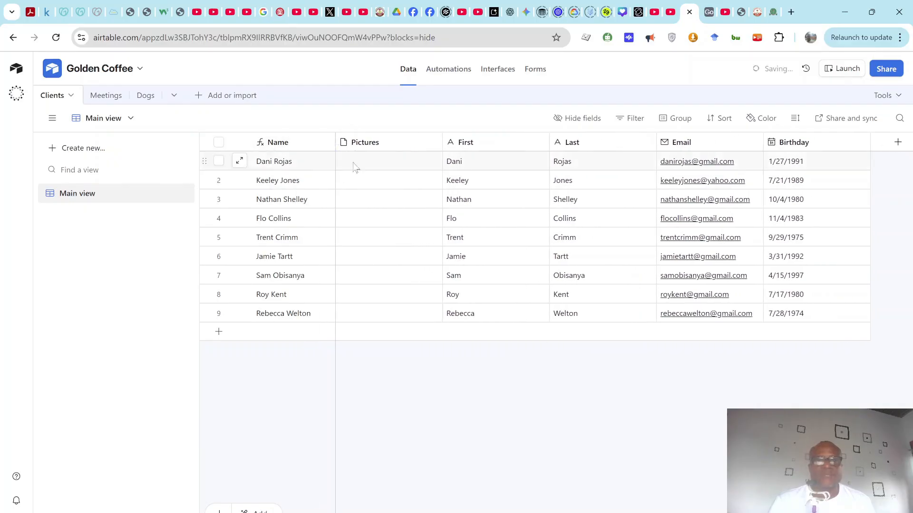
drag(442, 142, 422, 142)
Step: Upload a photo from the Pictures folder into the clients' Pictures field
click(401, 162)
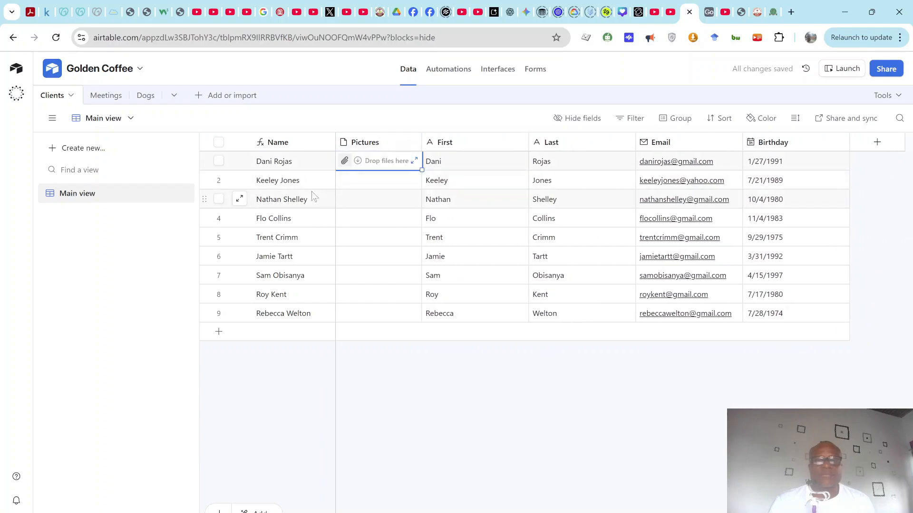
click(344, 161)
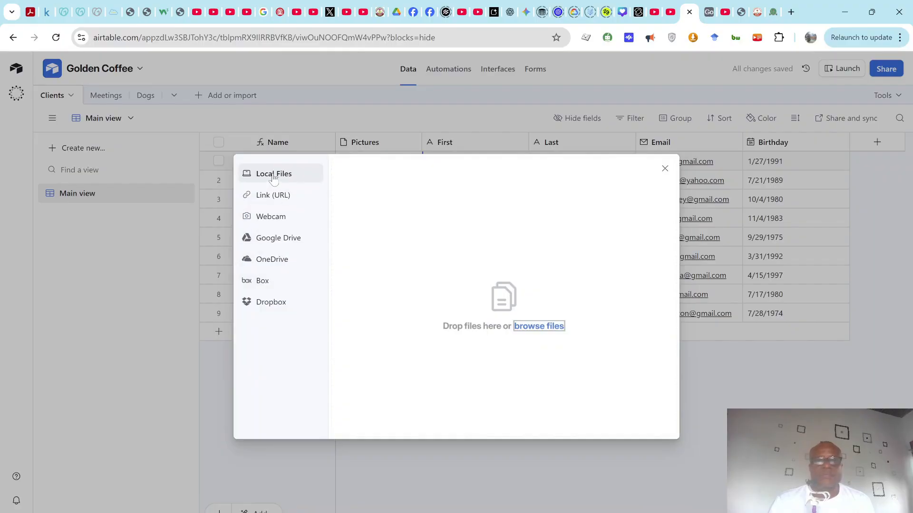
click(538, 326)
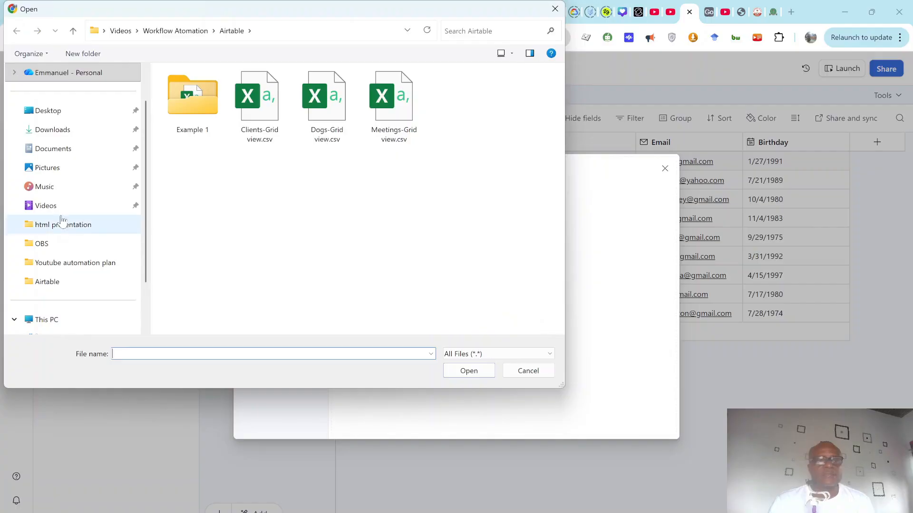
click(48, 167)
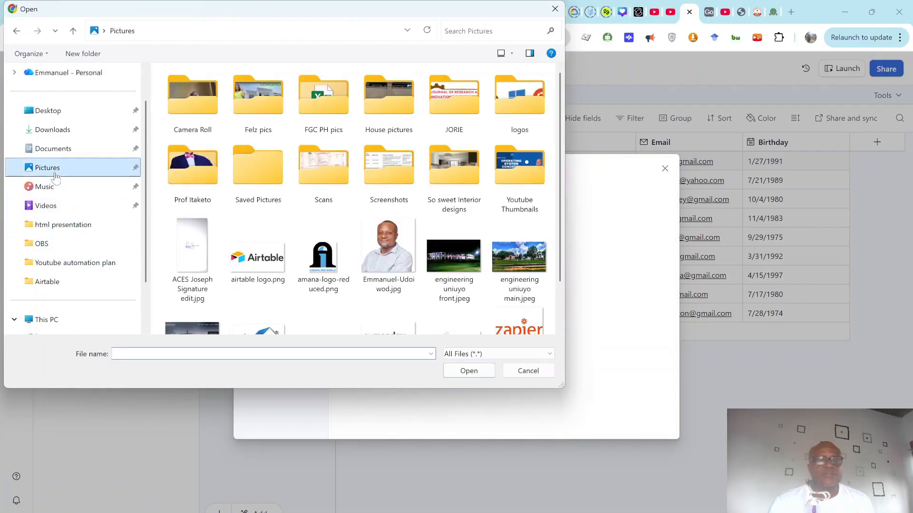
click(389, 252)
click(468, 373)
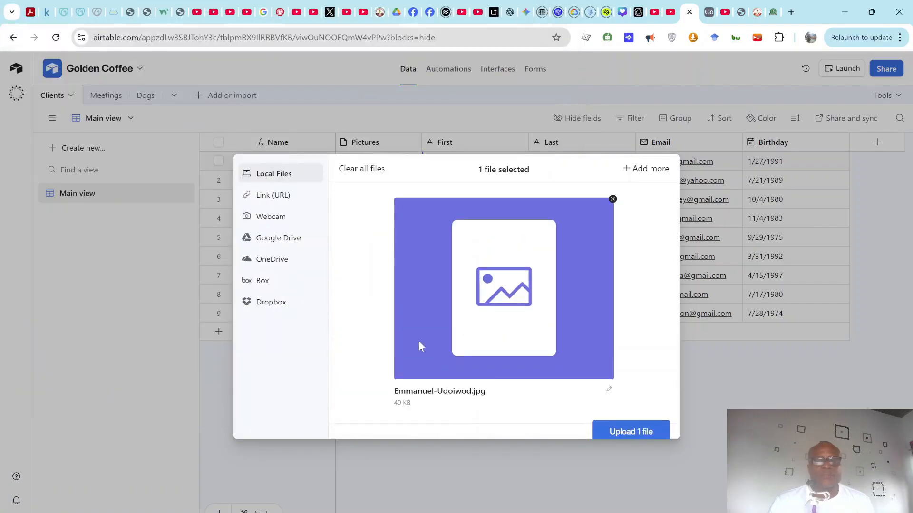
click(628, 421)
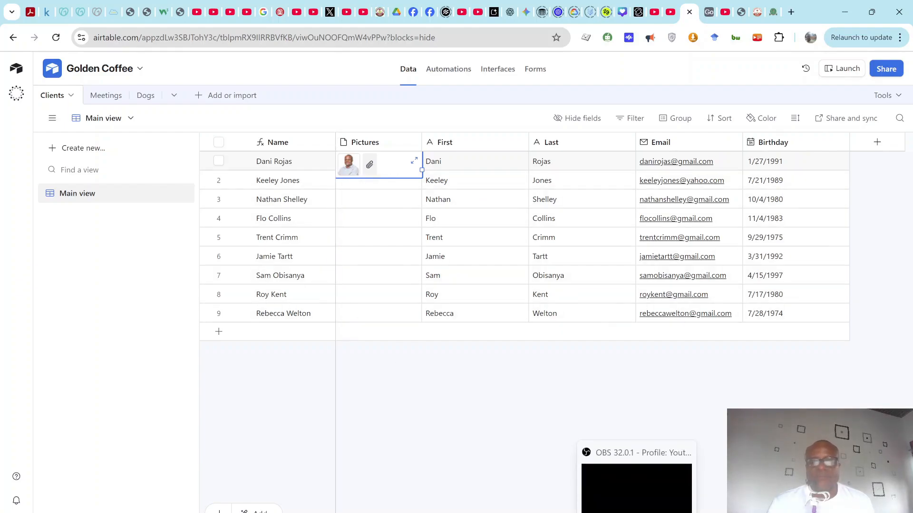
click(636, 512)
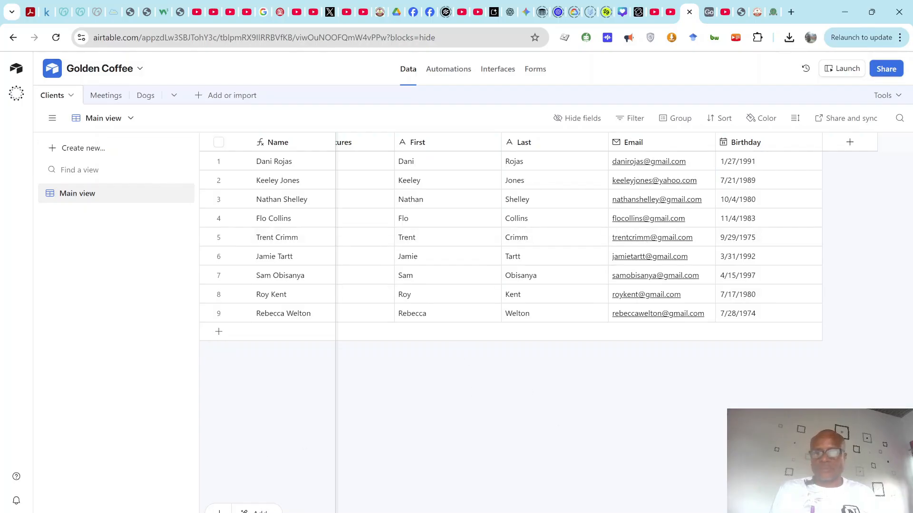
scroll(620, 237, left, 1)
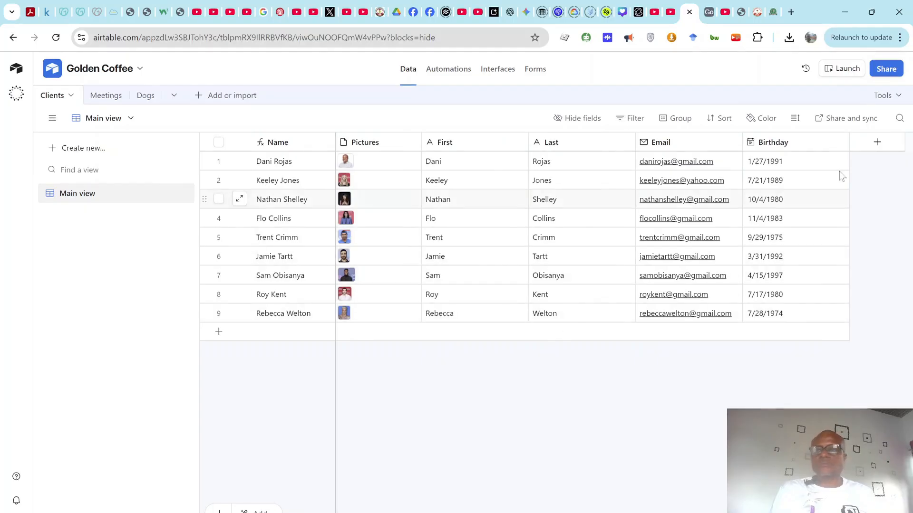
Step: Add a Meetings link field to Clients pointing at the Meetings table, without lookup fields
click(878, 143)
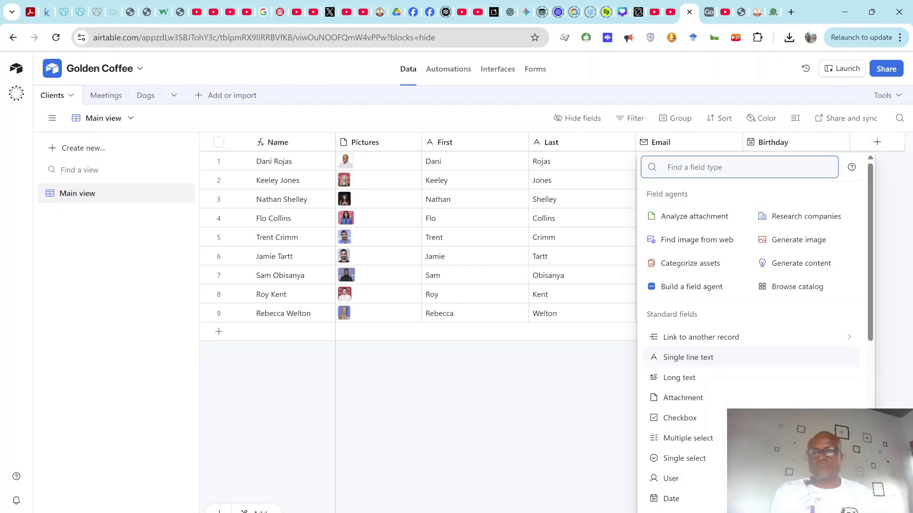
click(780, 339)
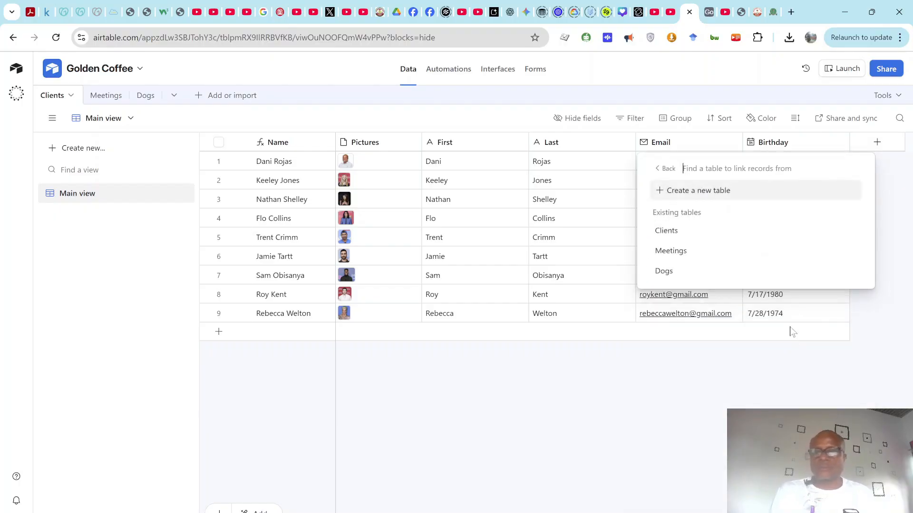
click(708, 257)
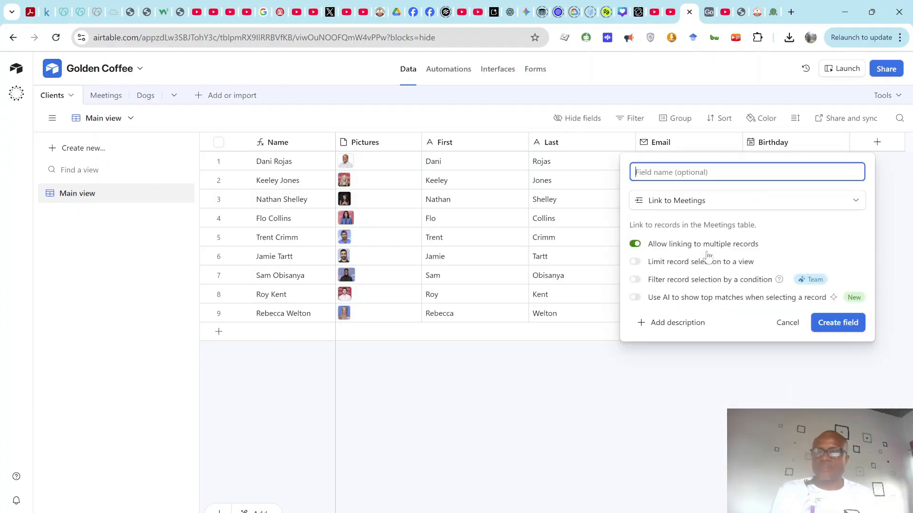
click(846, 325)
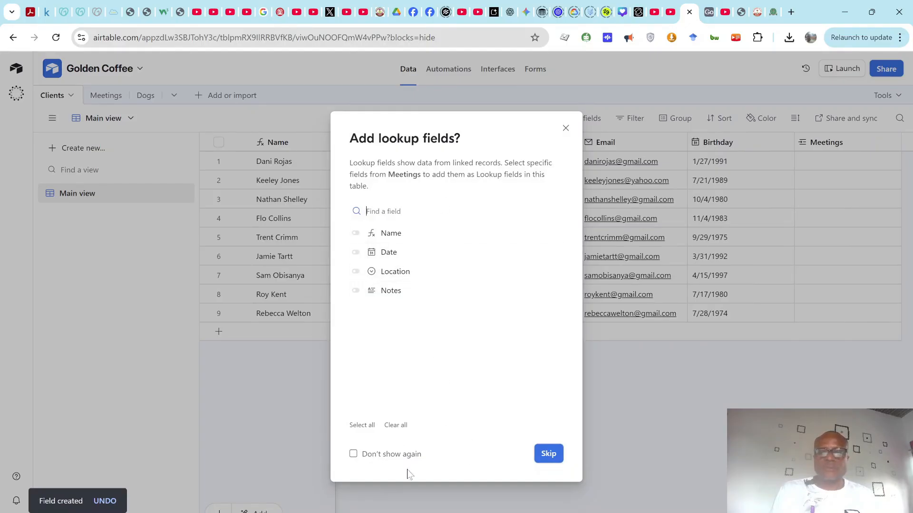
click(548, 454)
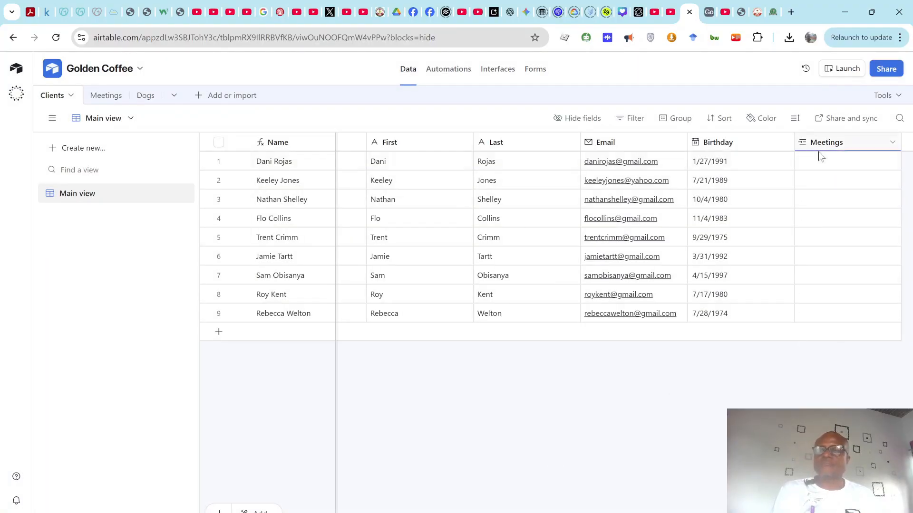
click(808, 168)
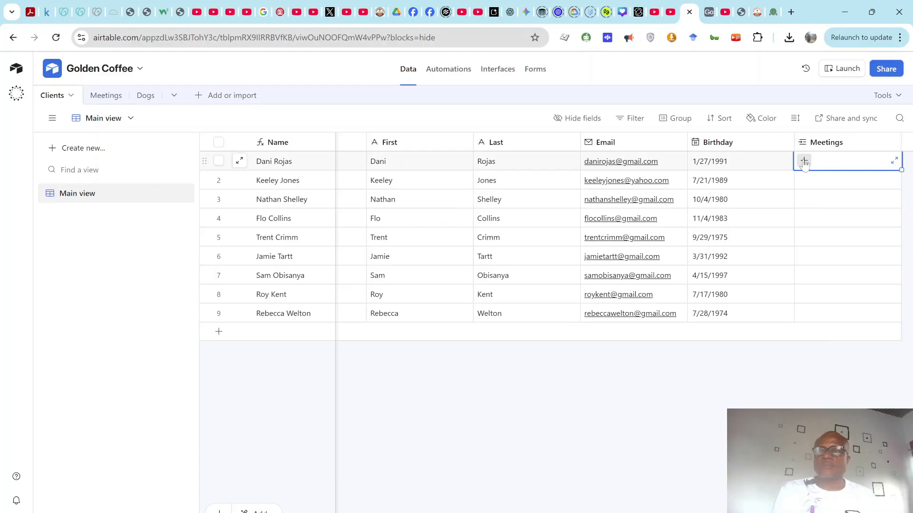
Step: Link the first client to Coffee Shop - 08/01/25 and the second to Office - 08/11/25
click(804, 162)
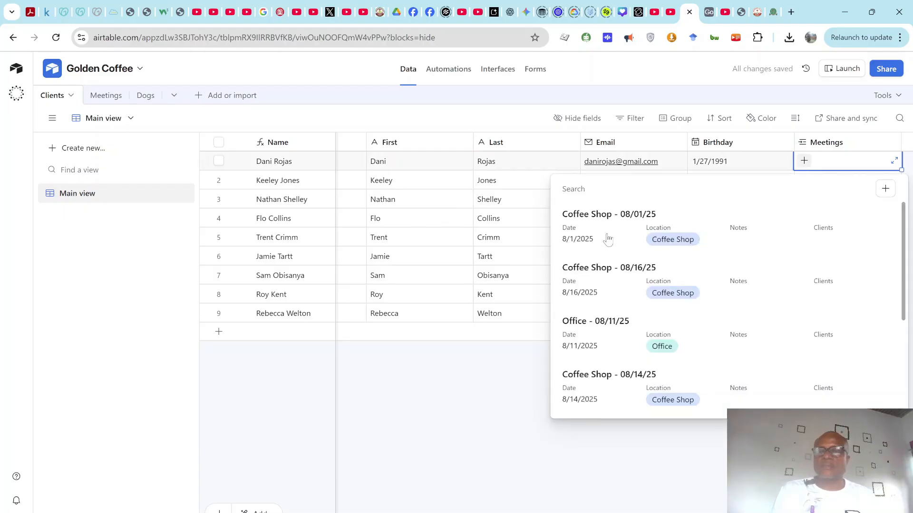
click(608, 239)
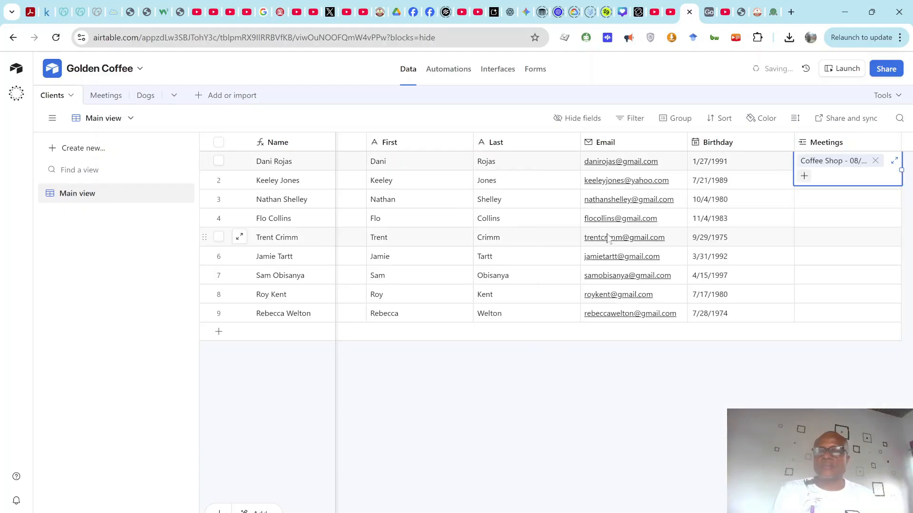
click(803, 200)
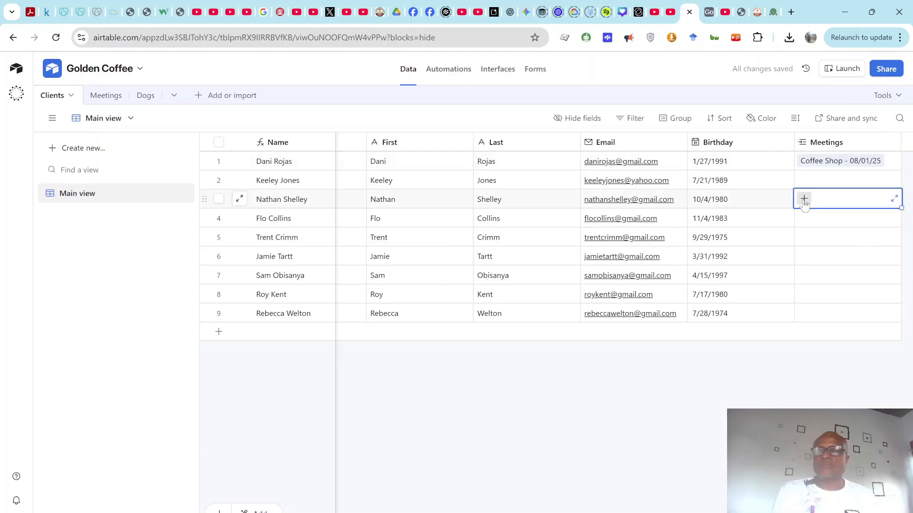
click(805, 184)
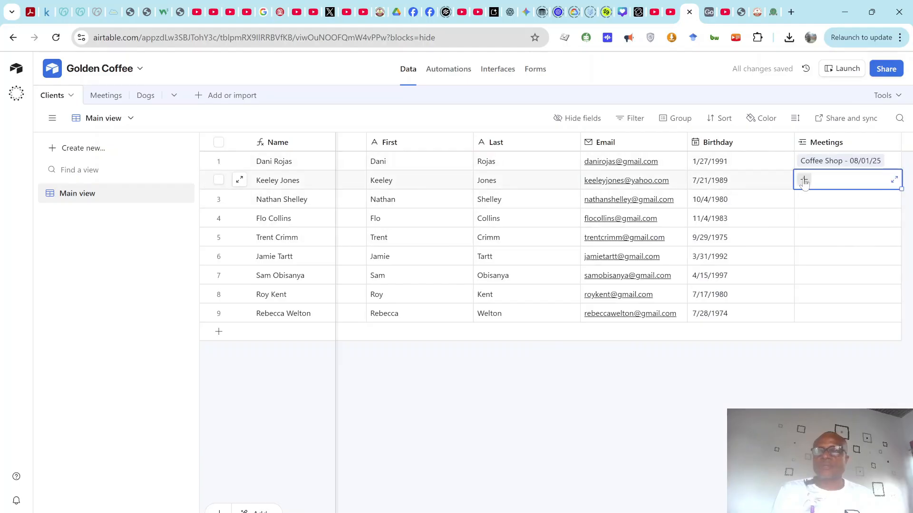
click(804, 180)
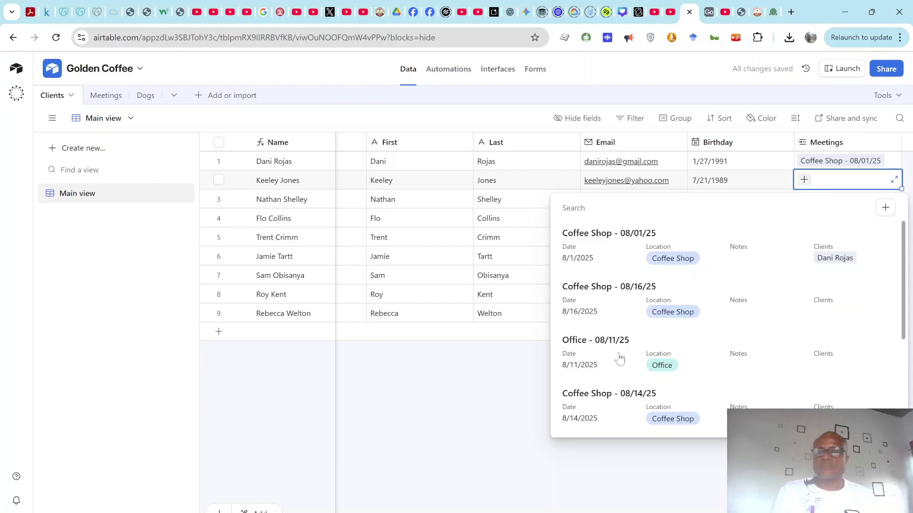
click(619, 359)
Step: Link row 3's client to the Coffee Shop - 08/16/25 and Coffee Shop - 08/14/25 meetings
click(804, 202)
click(803, 200)
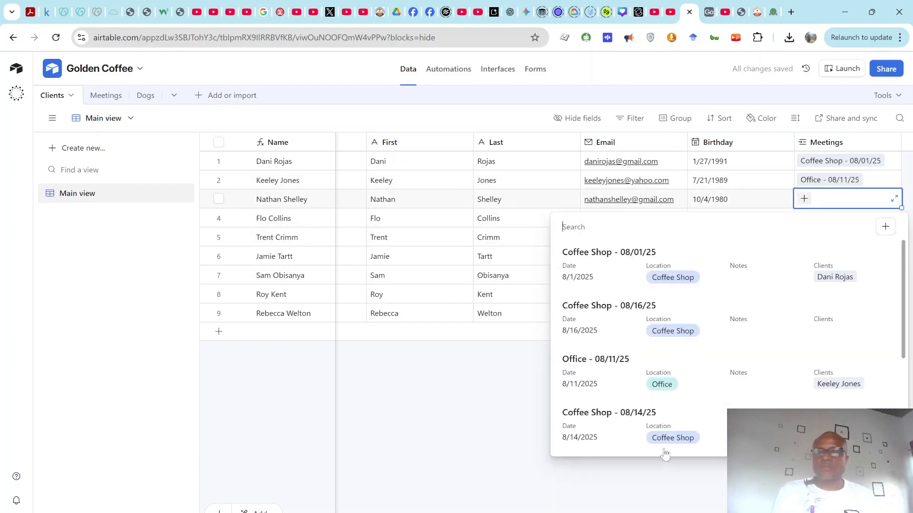
click(628, 318)
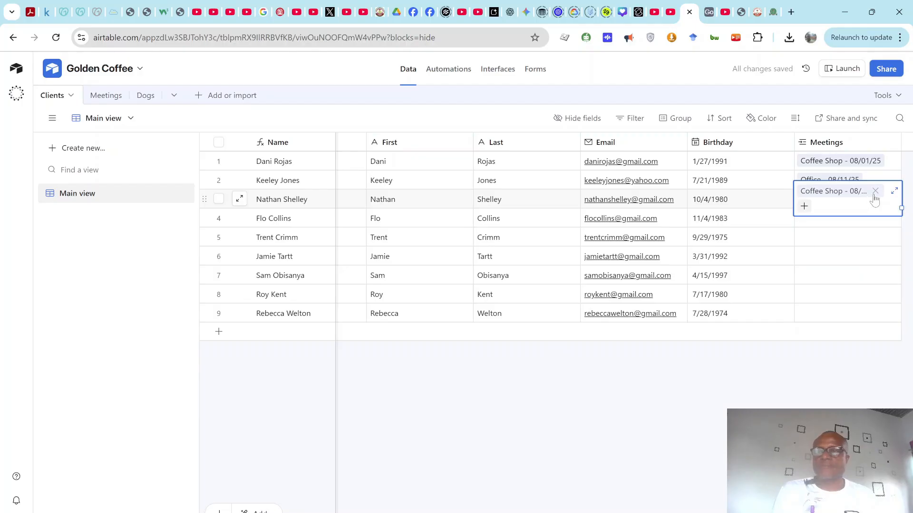
click(805, 225)
click(804, 203)
click(804, 208)
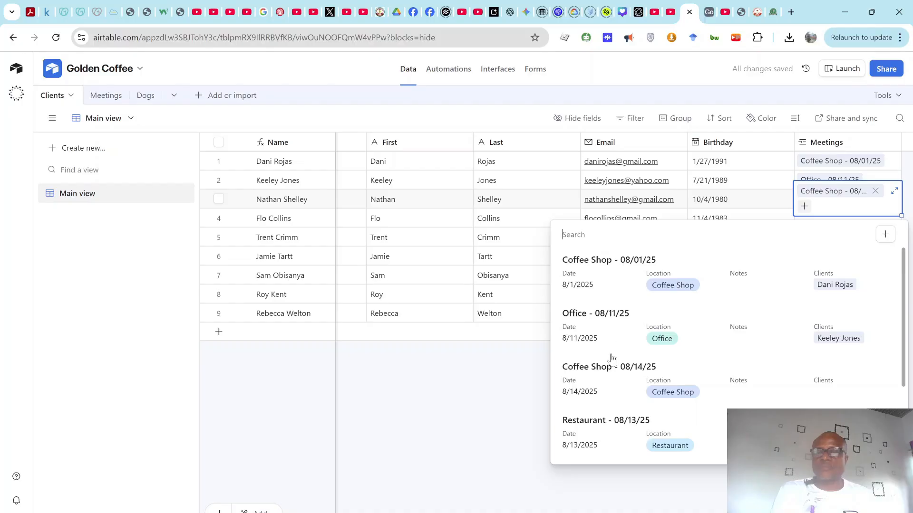
click(624, 374)
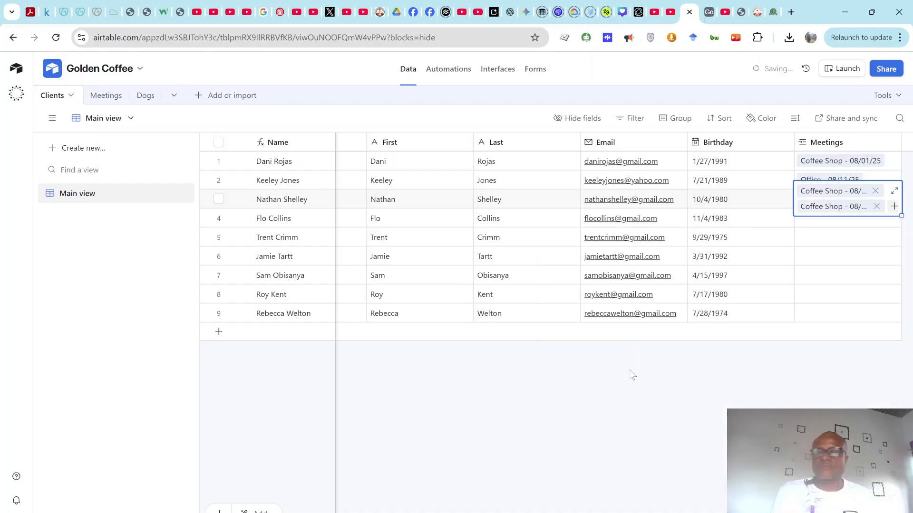
click(895, 191)
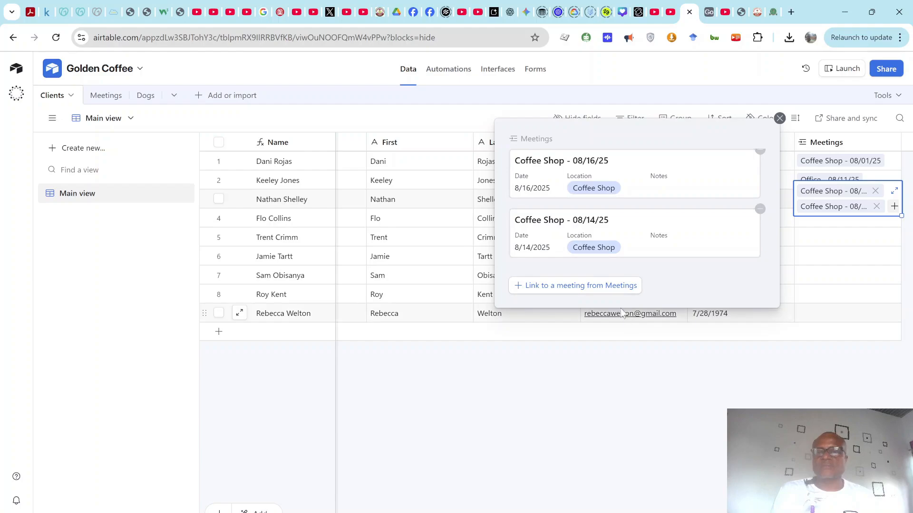
click(779, 118)
Step: Link row 4's client to the Coffee Shop - 08/14/25 meeting
click(804, 224)
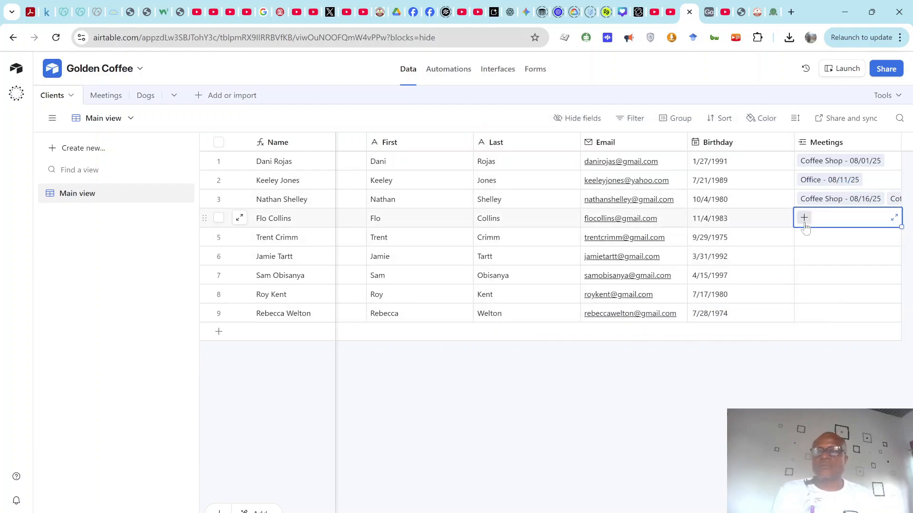
click(804, 219)
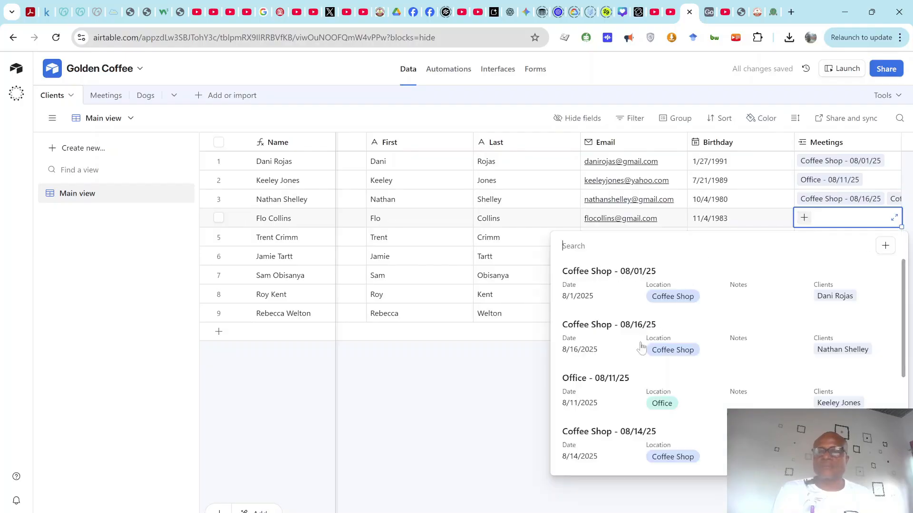
click(629, 444)
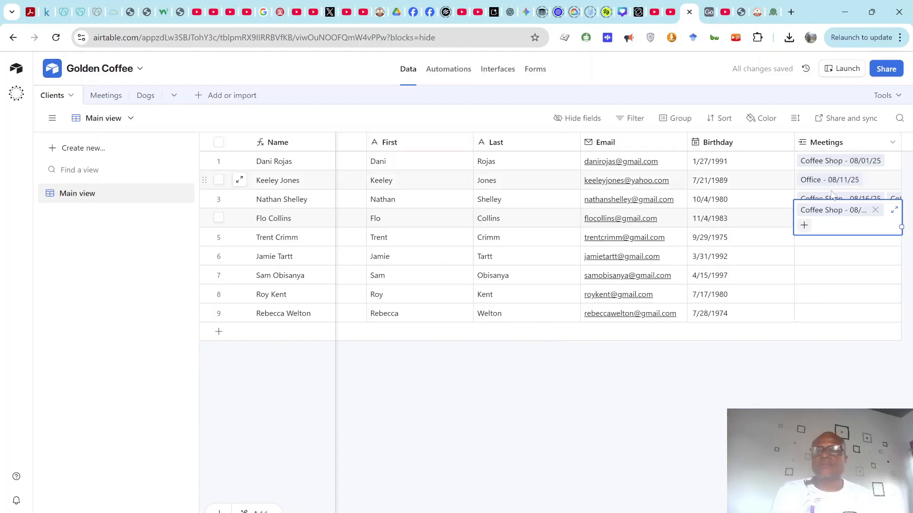
click(832, 241)
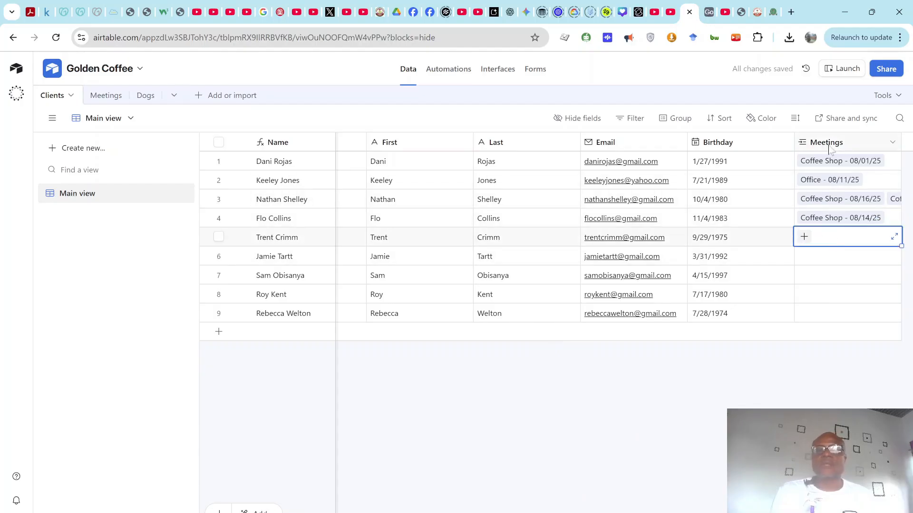
click(105, 95)
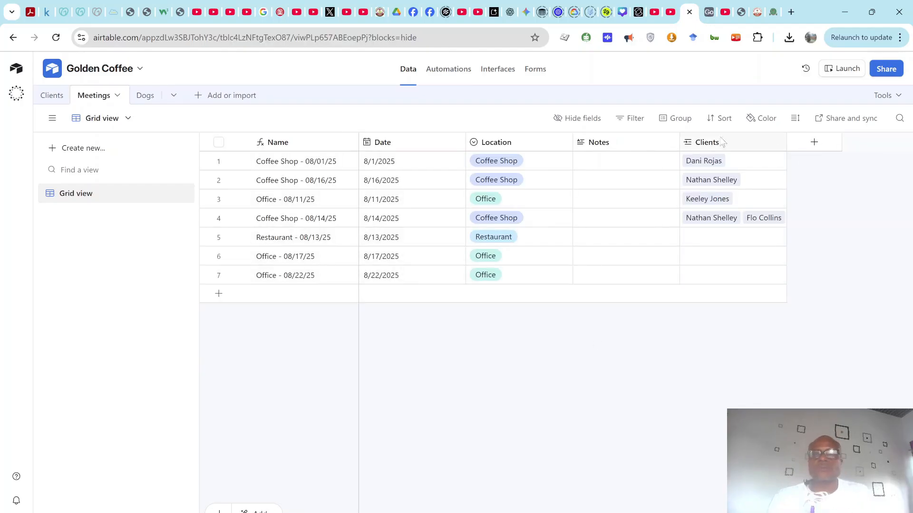
click(46, 101)
click(104, 101)
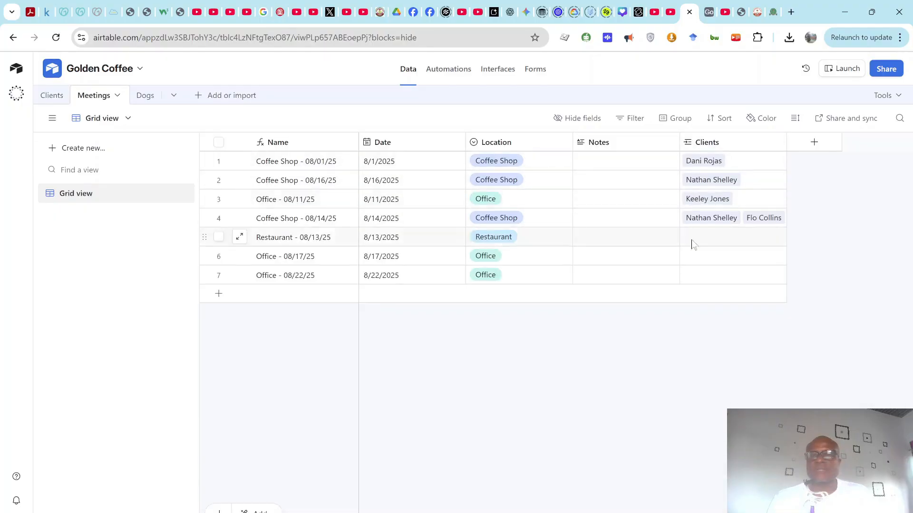
click(46, 101)
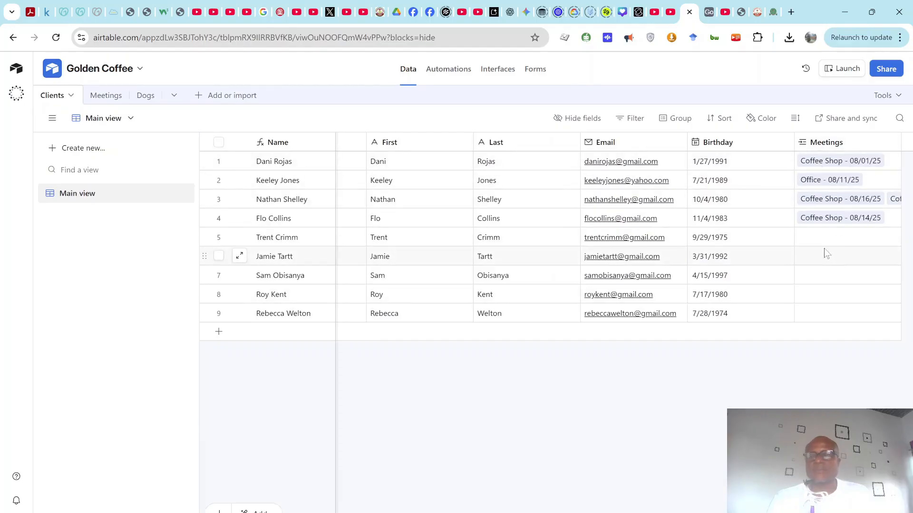
Step: Link row 5's client to Coffee Shop - 08/14/25 and row 6's to Office - 08/22/25
click(821, 247)
click(804, 237)
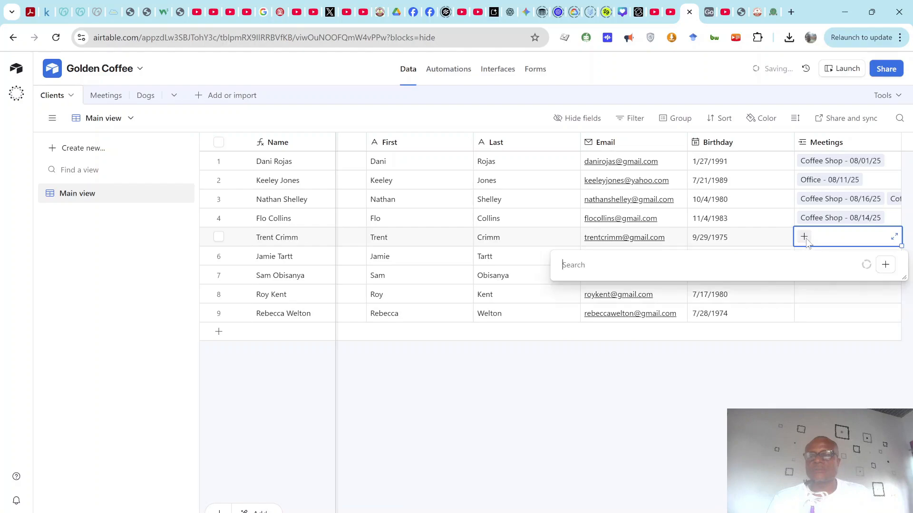
click(613, 459)
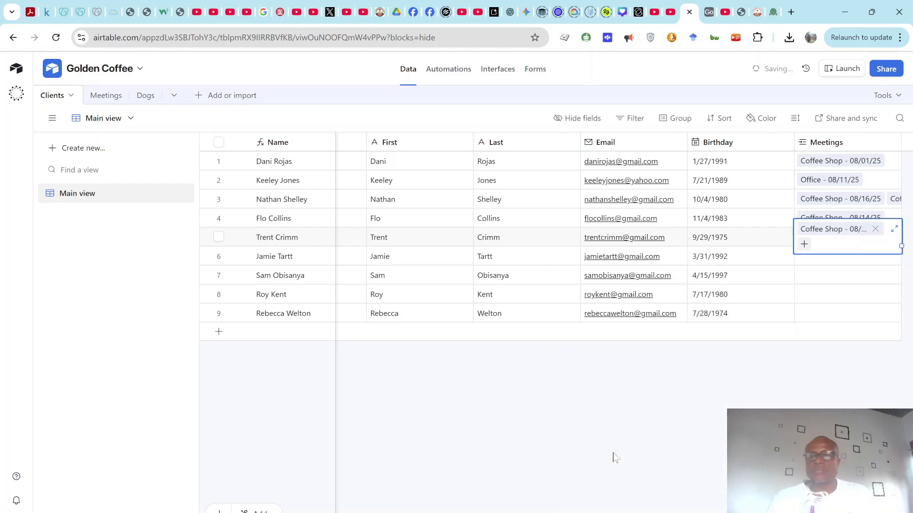
click(801, 262)
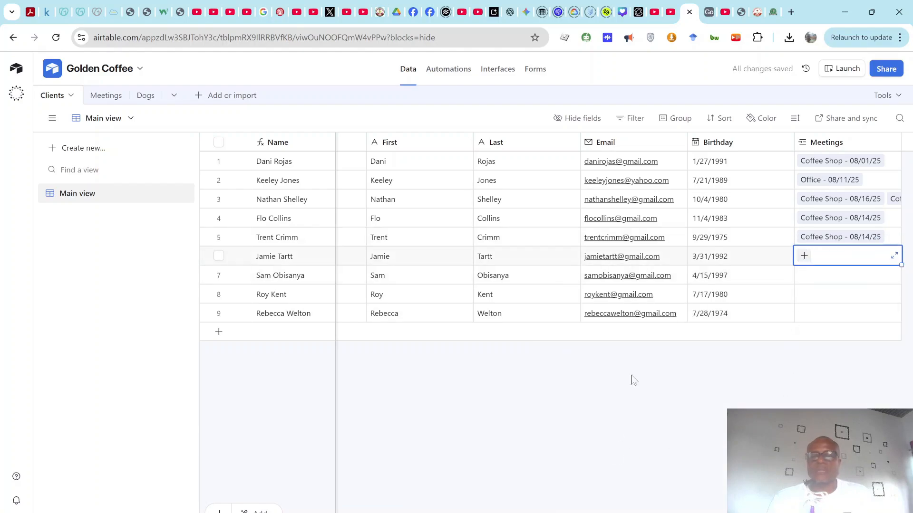
mouse_move(611, 512)
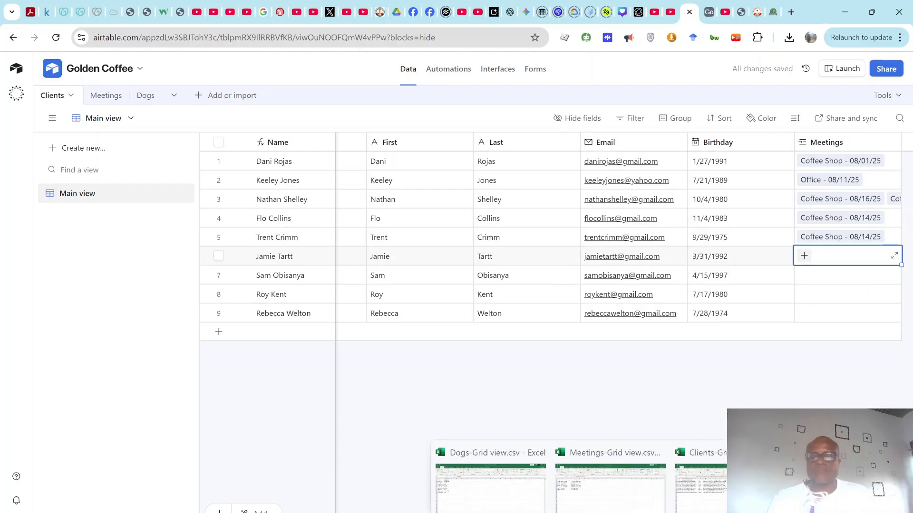
click(804, 256)
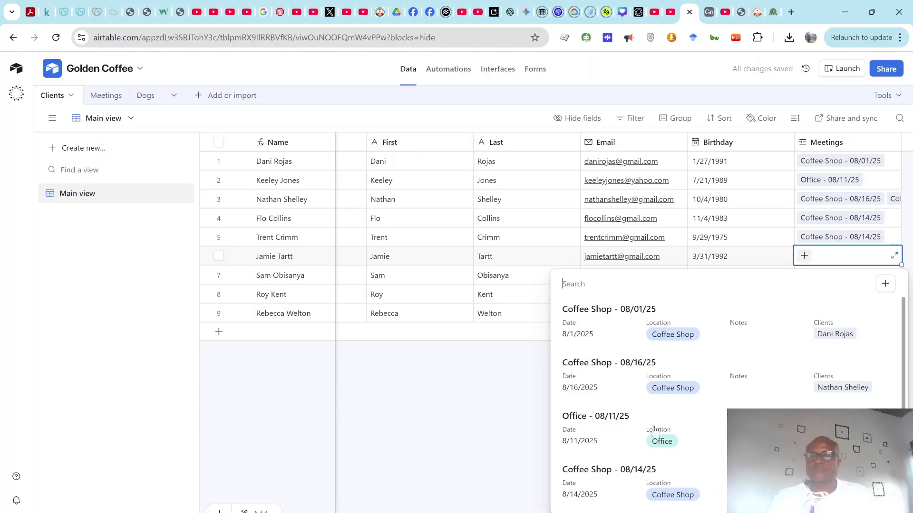
scroll(617, 447, down, 4)
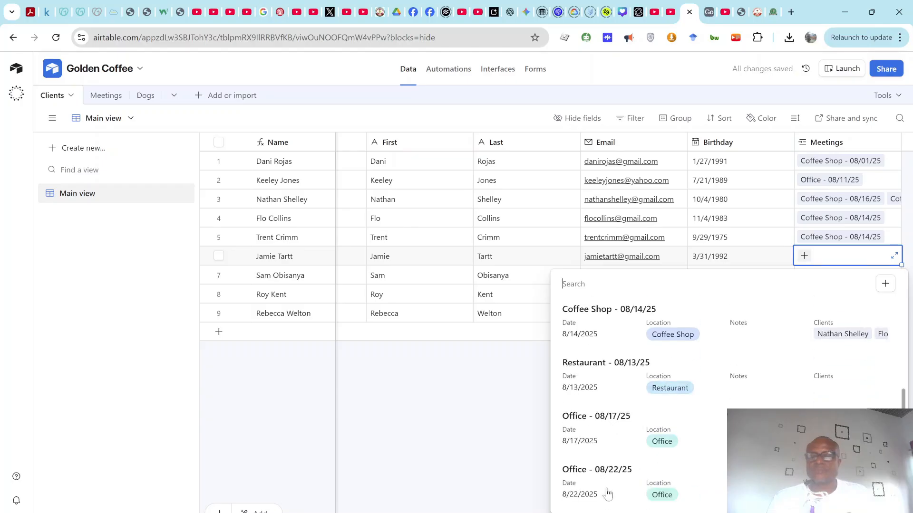
click(607, 488)
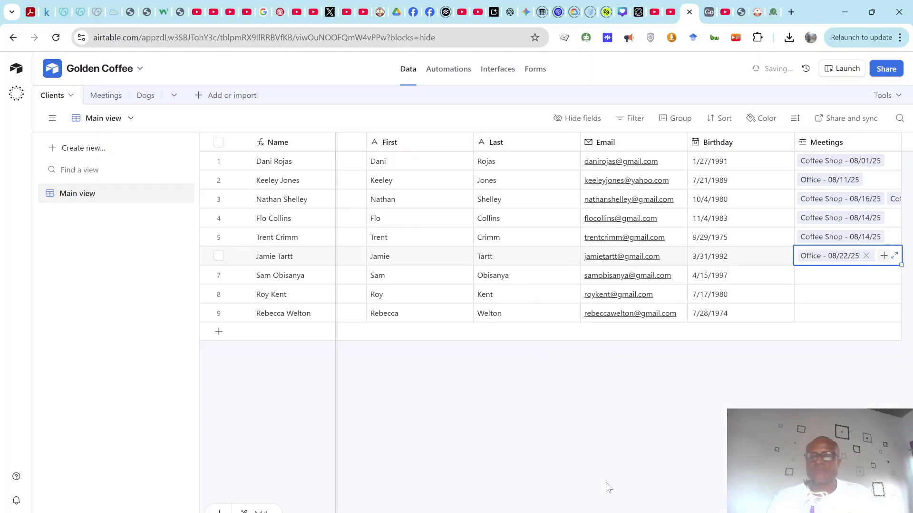
Step: Link row 7's client to Office - 08/17/25 and row 8's to Restaurant - 08/13/25
click(821, 277)
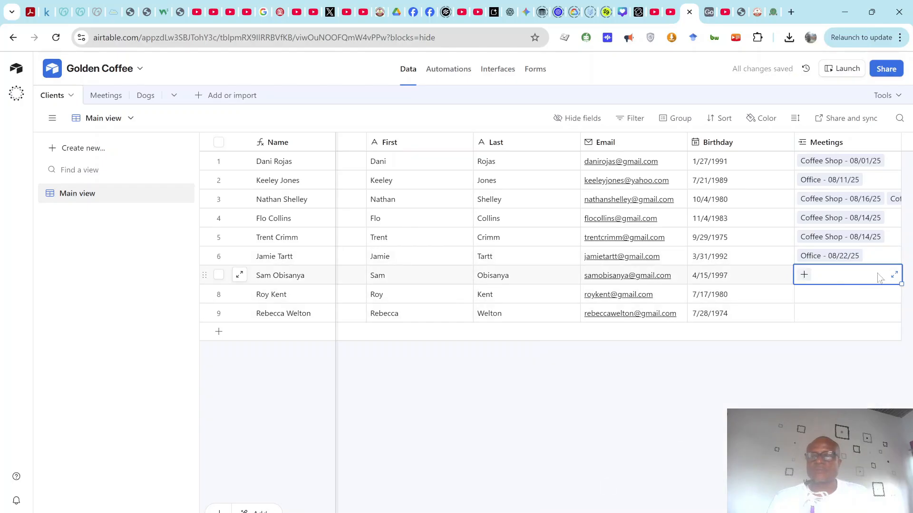
click(804, 274)
scroll(712, 390, down, 3)
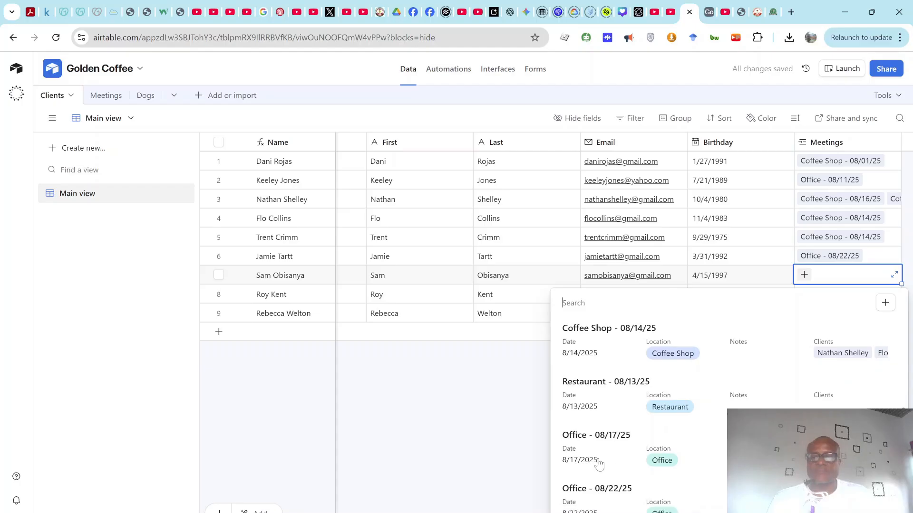
click(619, 444)
click(868, 296)
click(804, 293)
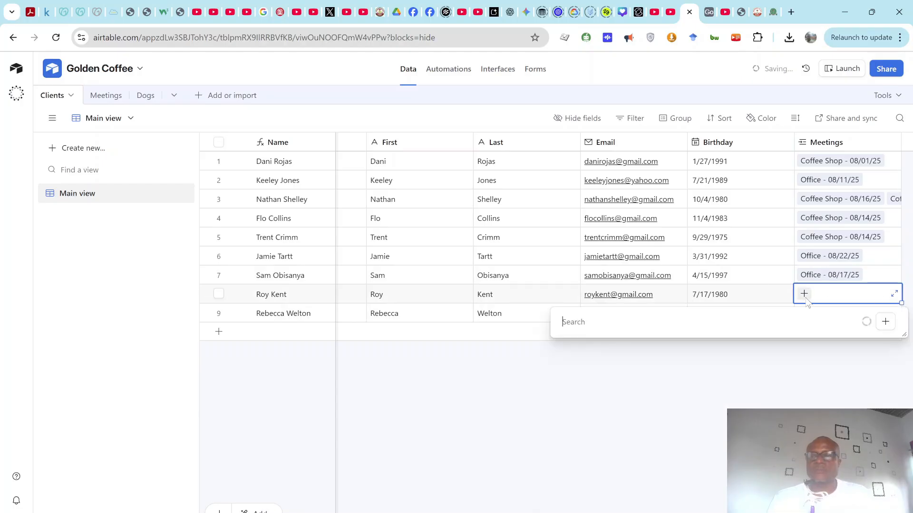
scroll(606, 422, down, 3)
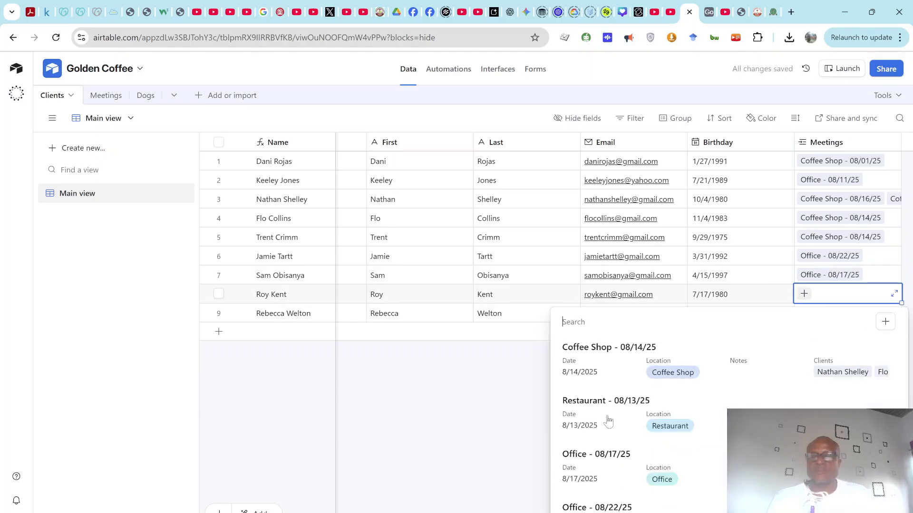
click(612, 423)
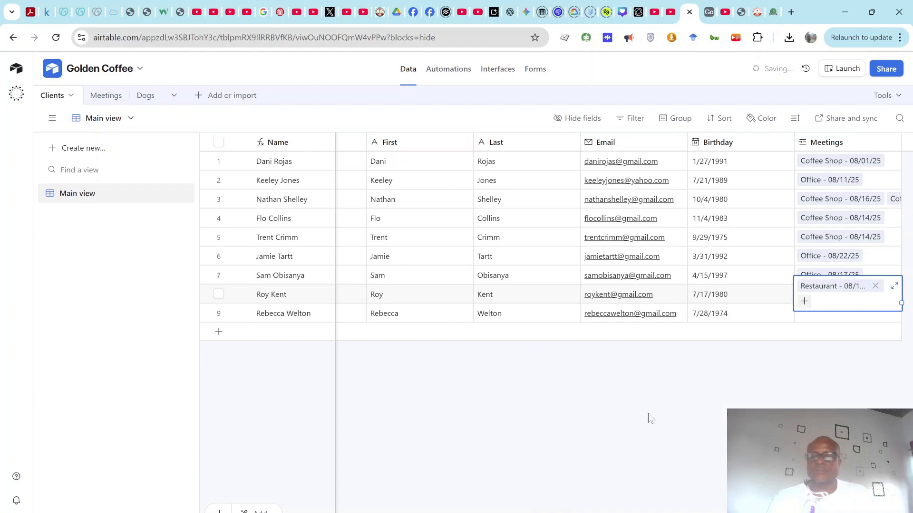
click(806, 318)
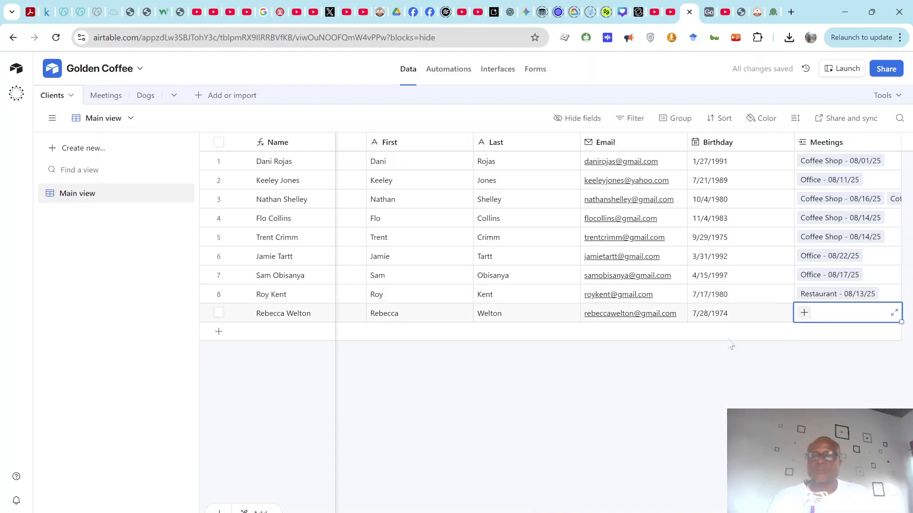
click(106, 96)
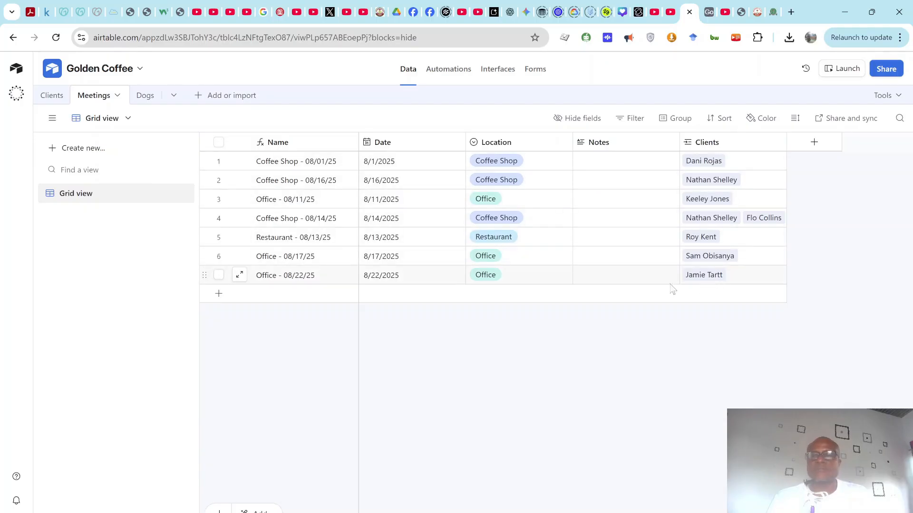
Step: Look through the Clients, Meetings and Dogs tables to review the links
click(47, 95)
click(93, 97)
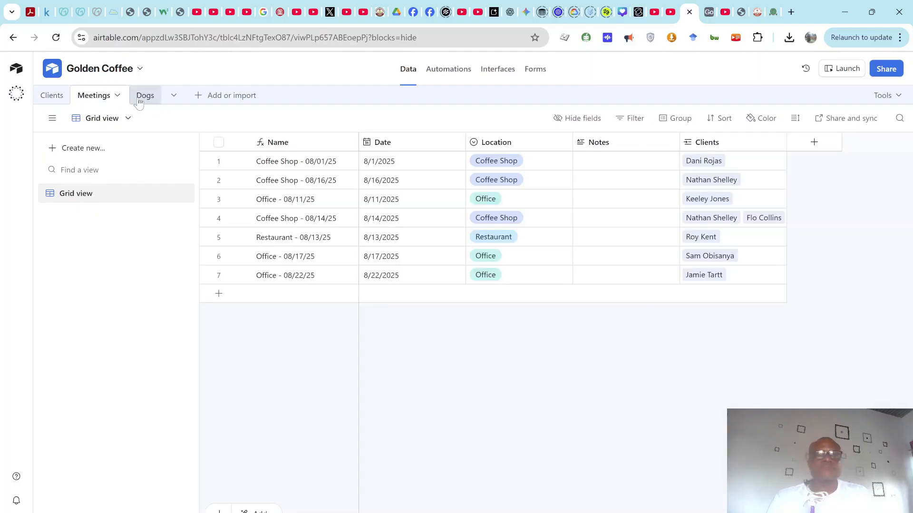
click(141, 99)
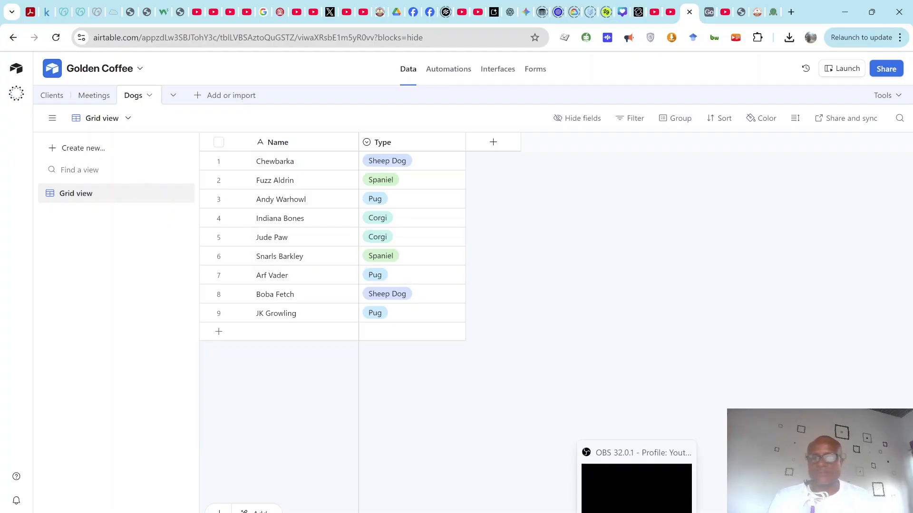
click(636, 512)
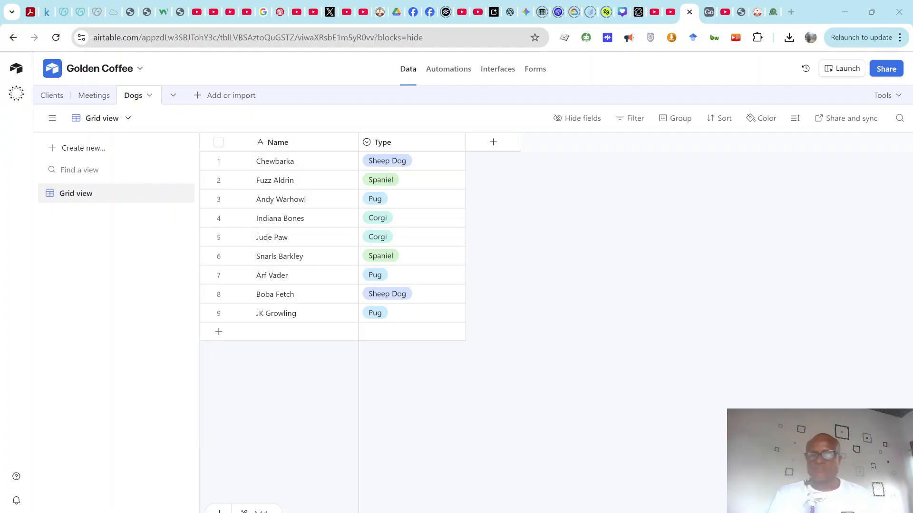
click(691, 428)
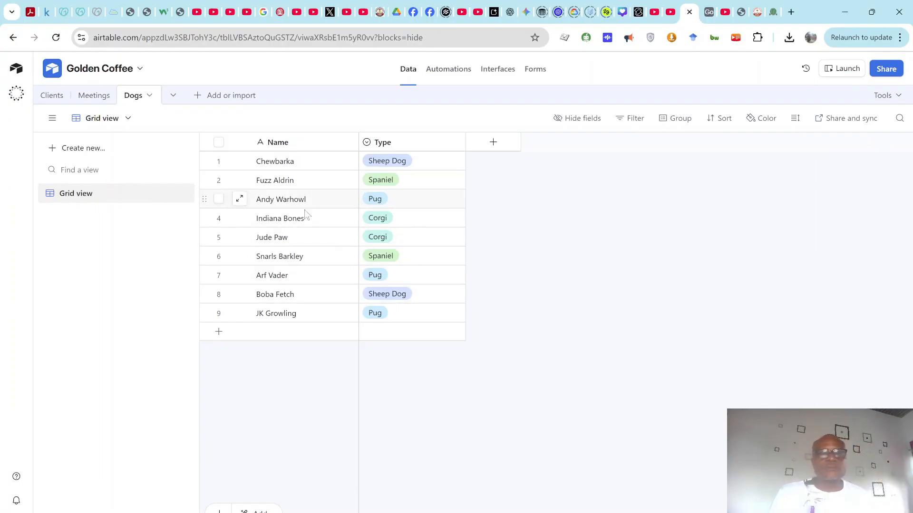
Step: Return to the Clients table and scroll right to the add-field column
click(52, 98)
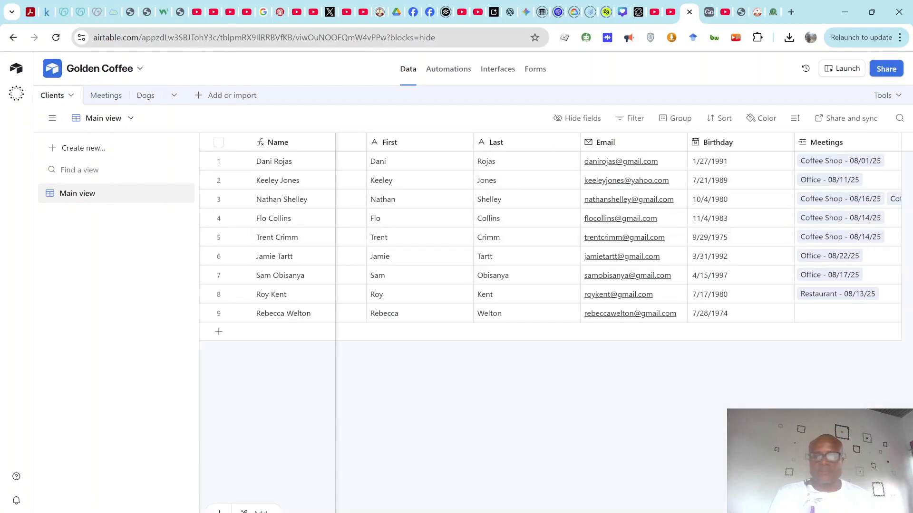
scroll(618, 238, right, 2)
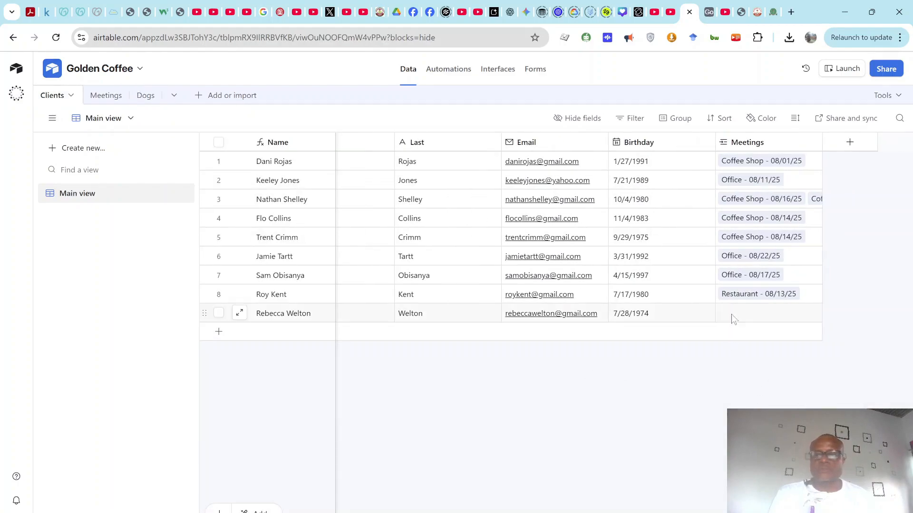
click(849, 144)
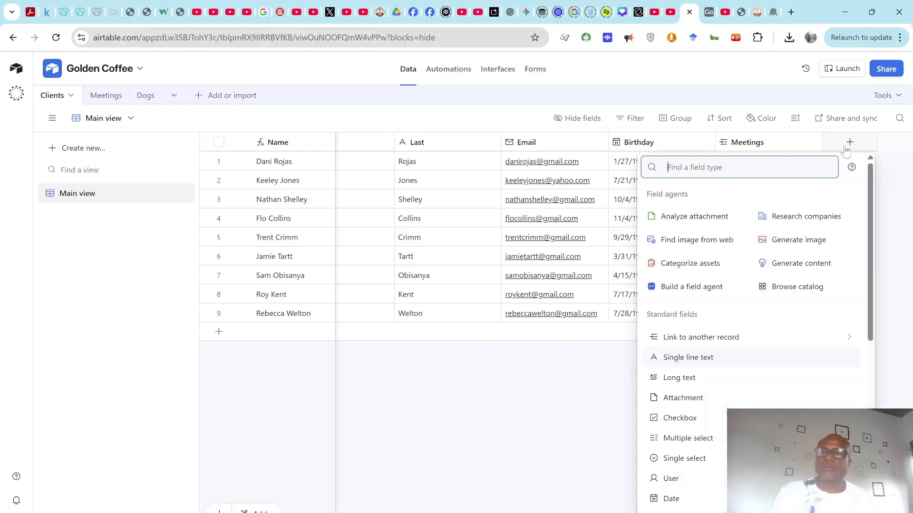
Step: Create a 'Dogs' link field to the Dogs table, skipping lookup fields
click(713, 338)
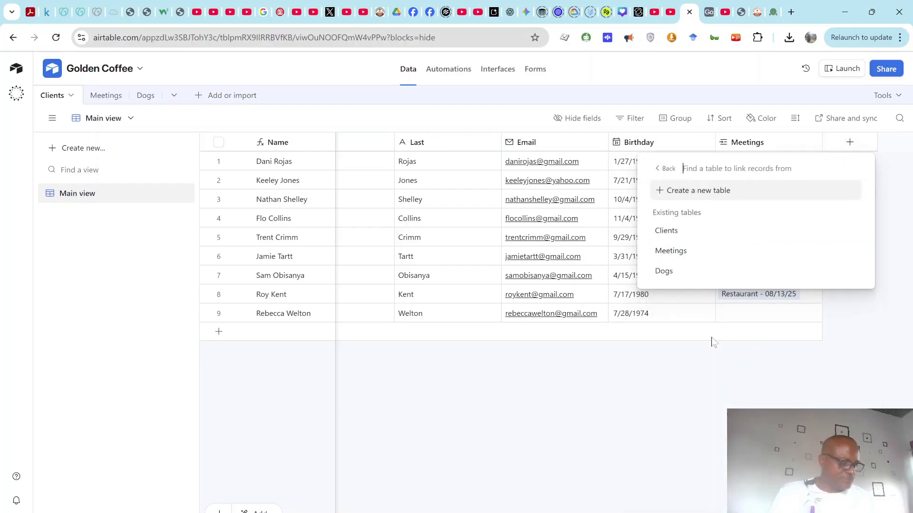
click(665, 274)
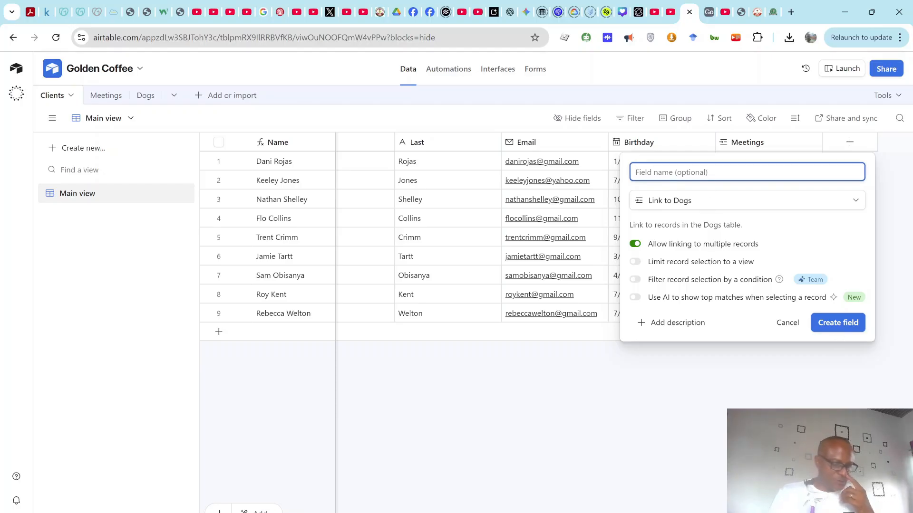
text(Dogs)
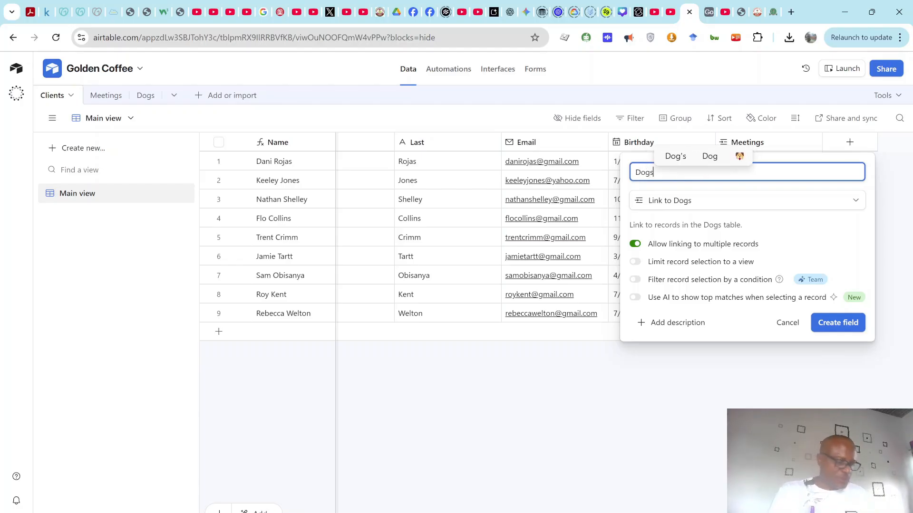
click(842, 324)
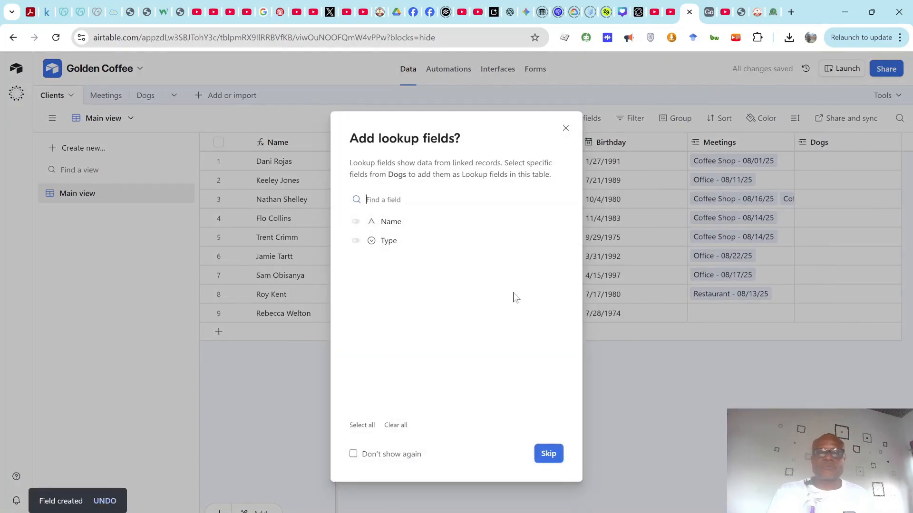
click(548, 454)
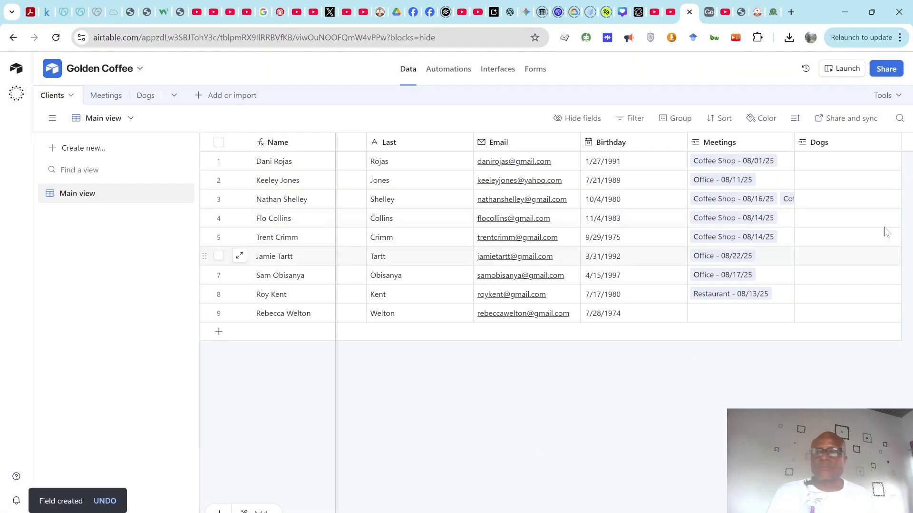
Step: Link Chewbarka, Fuzz Aldrin and Andy Warhowl to the first three clients
click(809, 164)
click(805, 163)
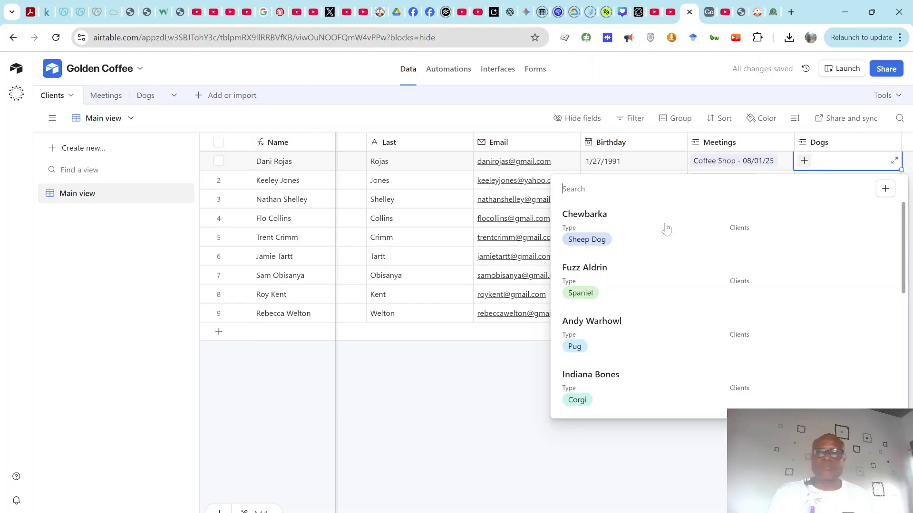
click(665, 229)
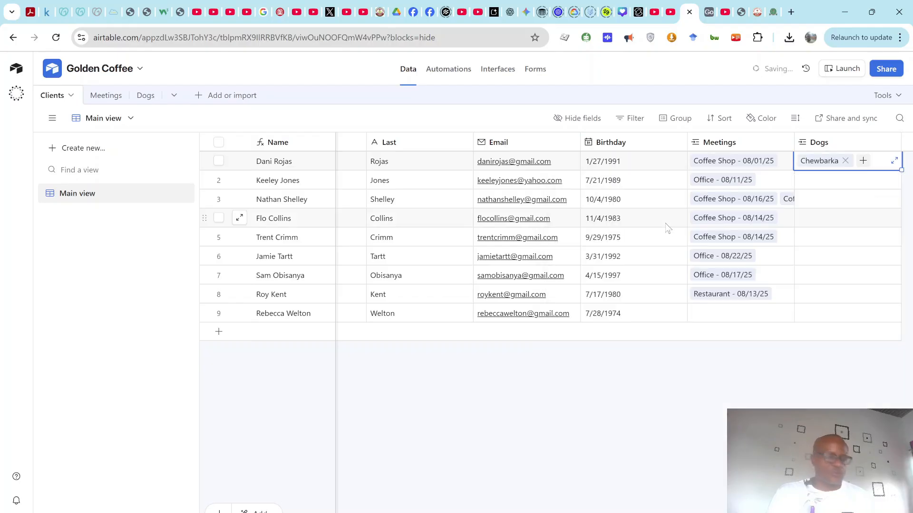
click(843, 187)
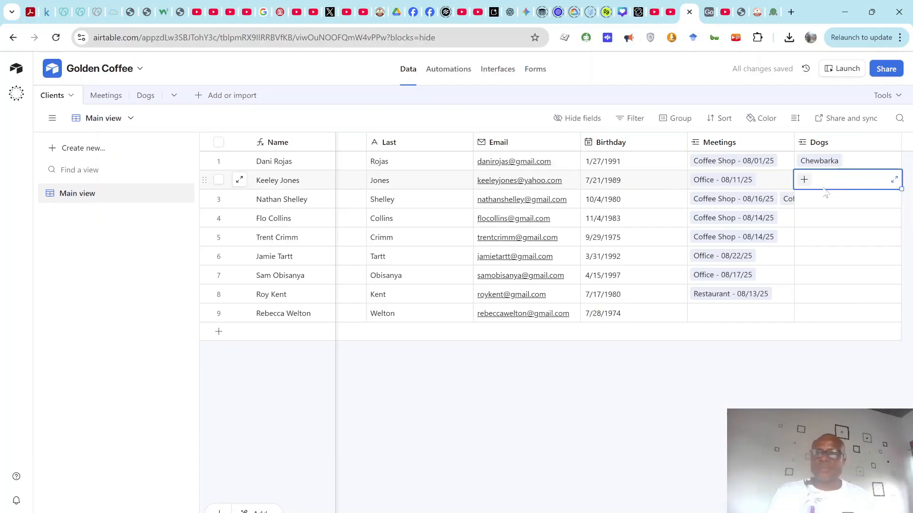
click(803, 180)
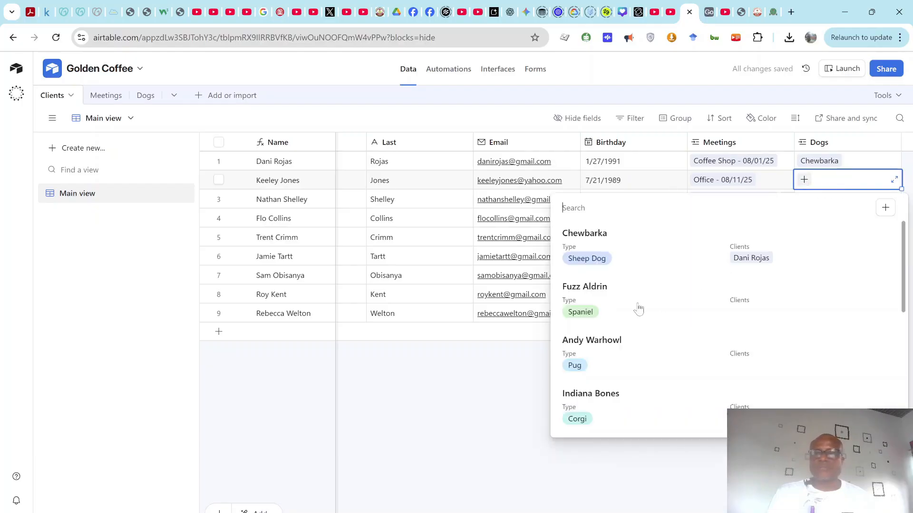
click(617, 298)
click(808, 200)
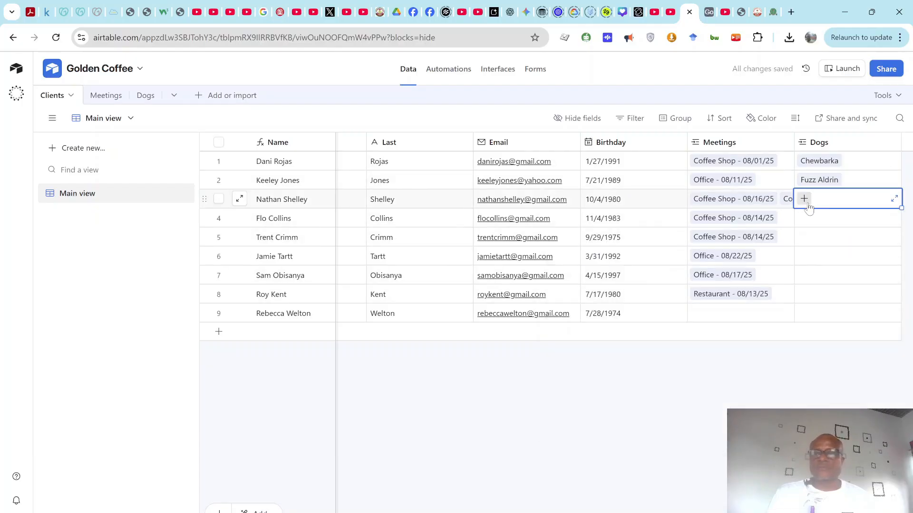
click(804, 198)
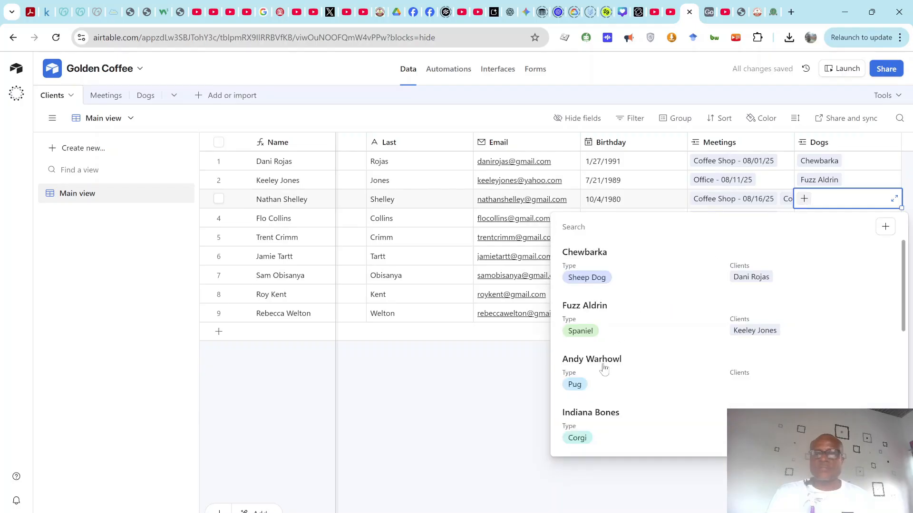
click(604, 366)
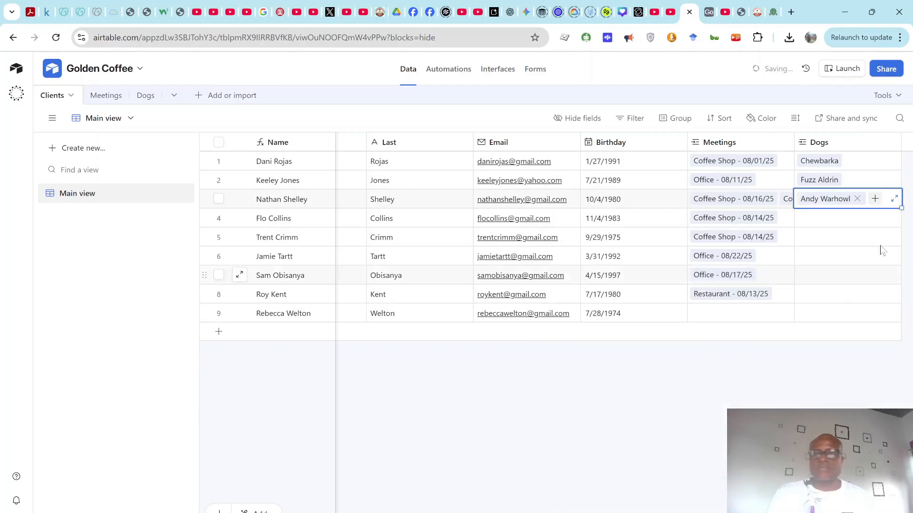
Step: Link Indiana Bones, Jude Paw and Snarls Barkley to the clients in rows 4–6
click(806, 223)
click(804, 217)
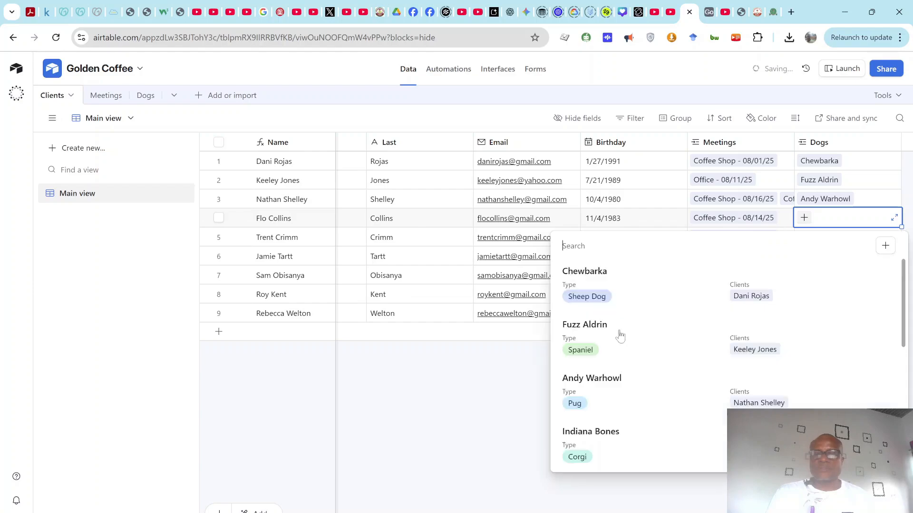
scroll(666, 316, down, 2)
scroll(637, 304, down, 2)
scroll(622, 291, up, 2)
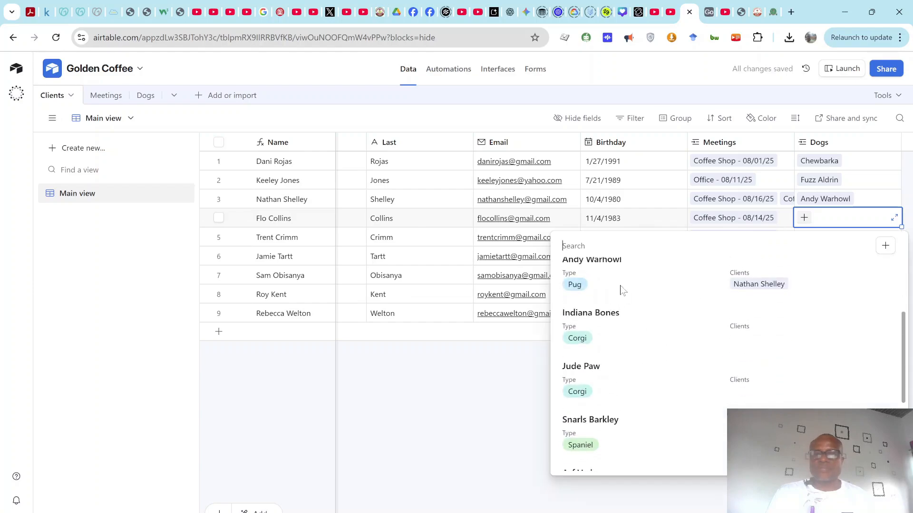
click(616, 315)
click(804, 237)
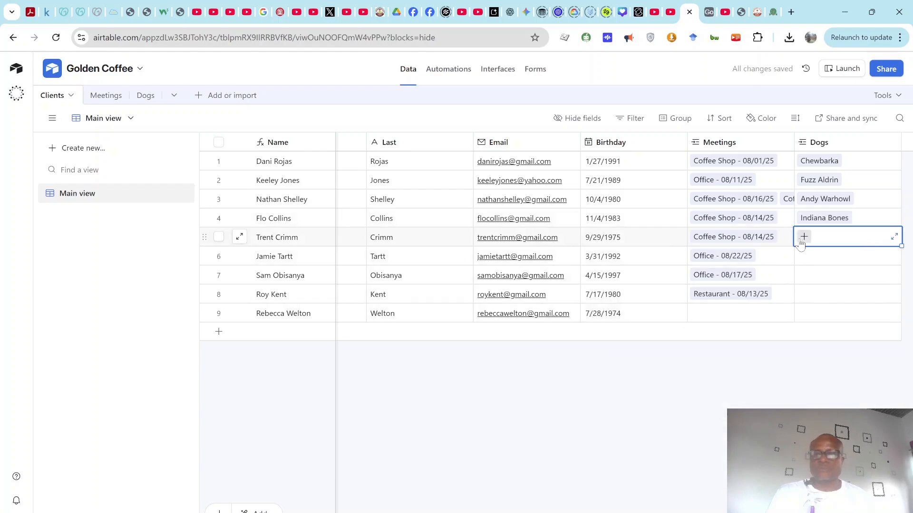
click(803, 236)
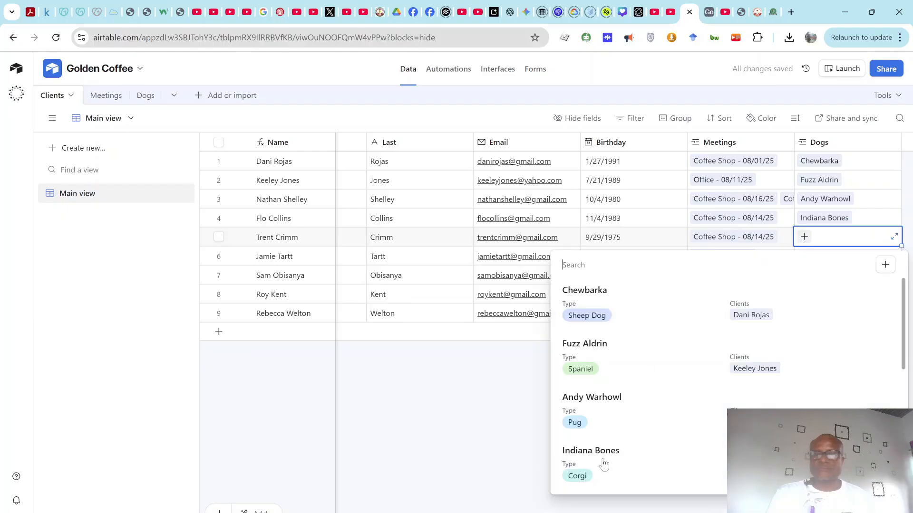
scroll(602, 445, down, 2)
click(609, 404)
click(804, 257)
click(803, 257)
scroll(600, 383, down, 3)
scroll(600, 383, down, 1)
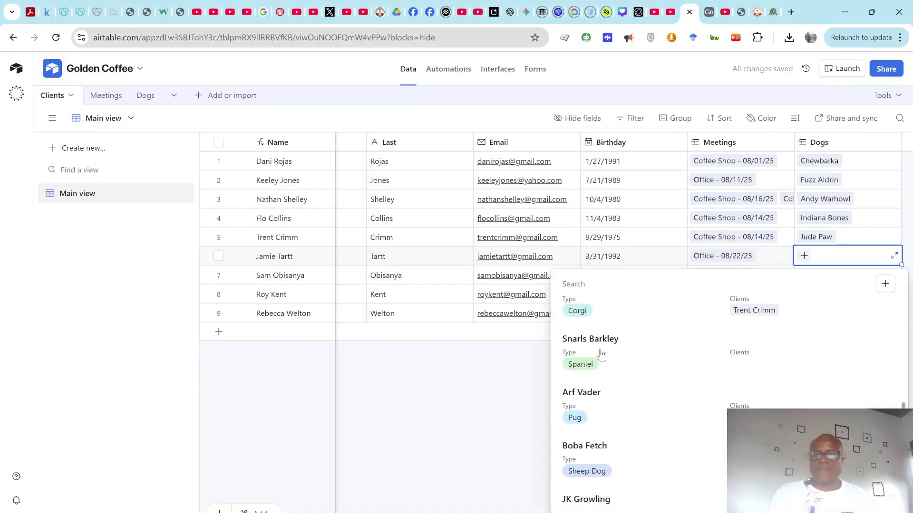
scroll(600, 355, up, 2)
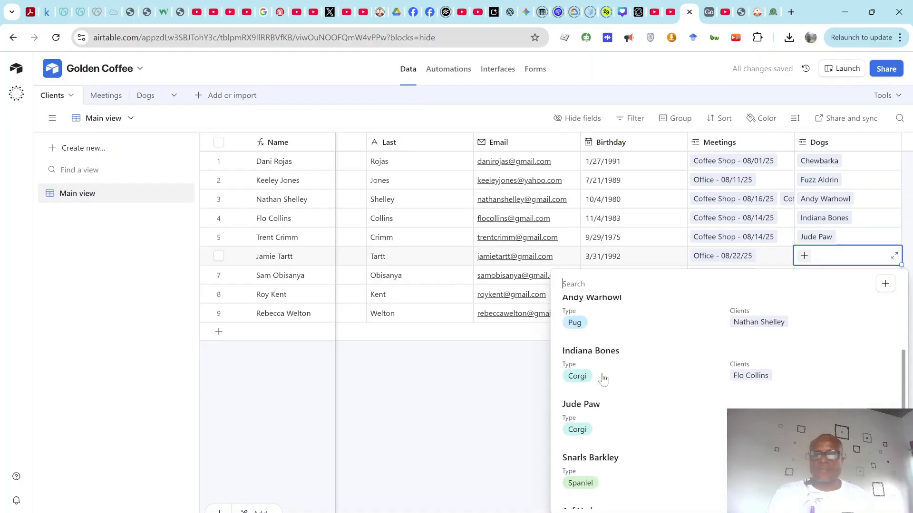
scroll(592, 413, down, 1)
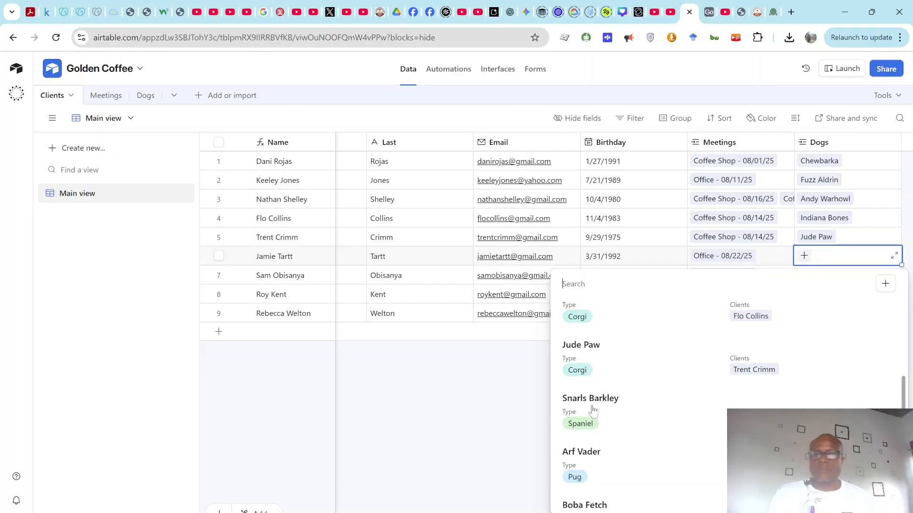
click(592, 409)
Step: Link Arf Vader to row 7's client and Boba Fetch to row 8's client
click(808, 278)
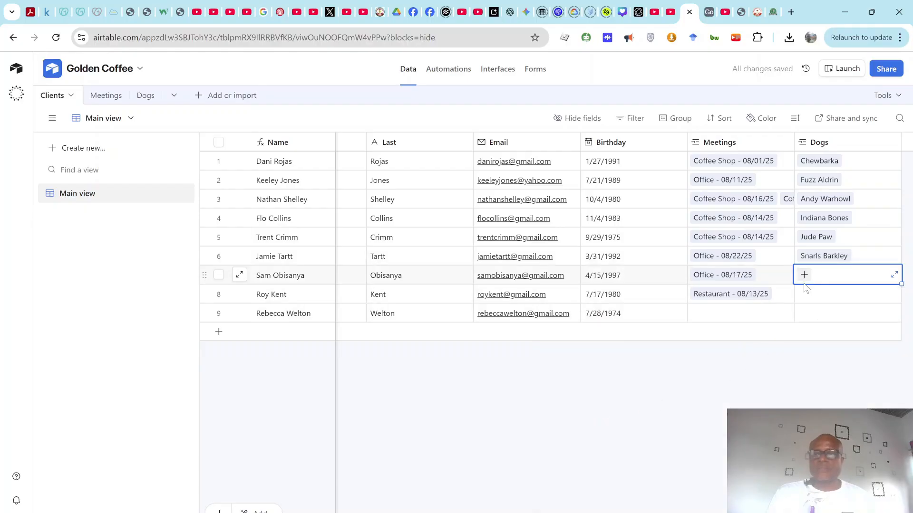
click(804, 275)
scroll(647, 385, down, 2)
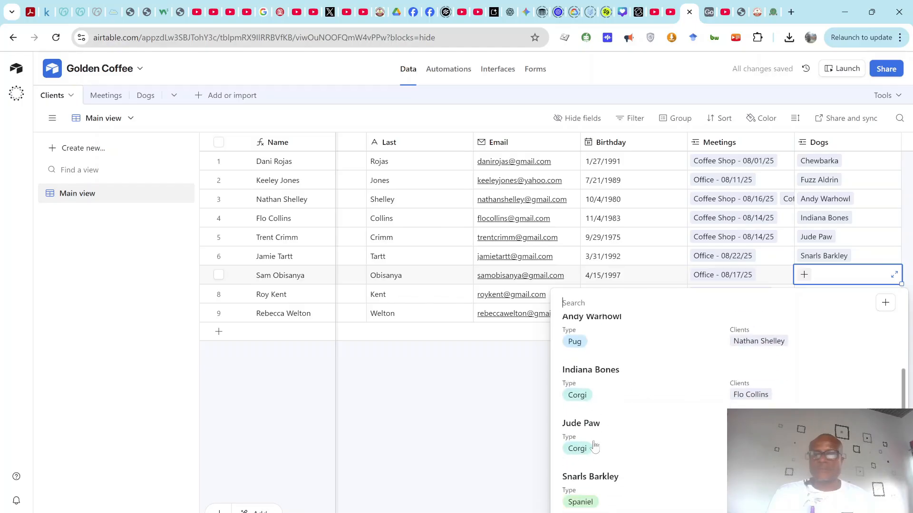
scroll(595, 446, down, 1)
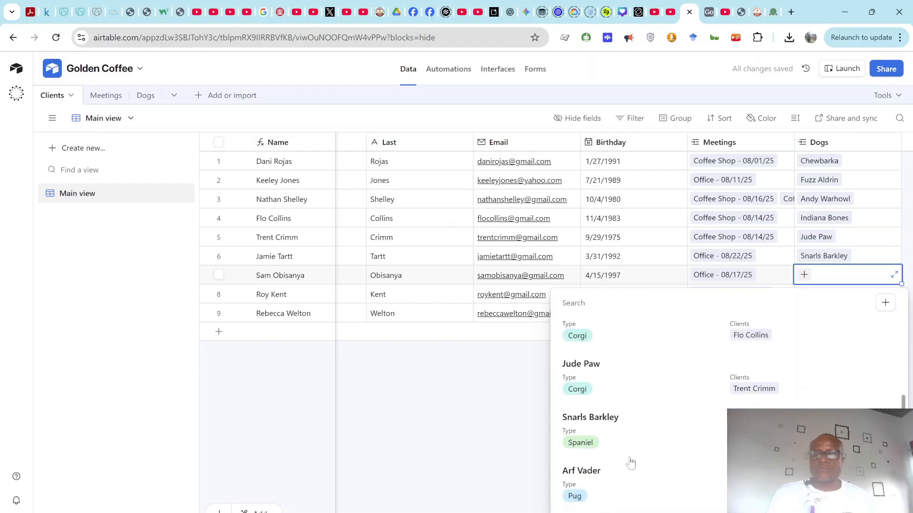
click(587, 483)
click(830, 300)
click(804, 293)
scroll(636, 399, down, 5)
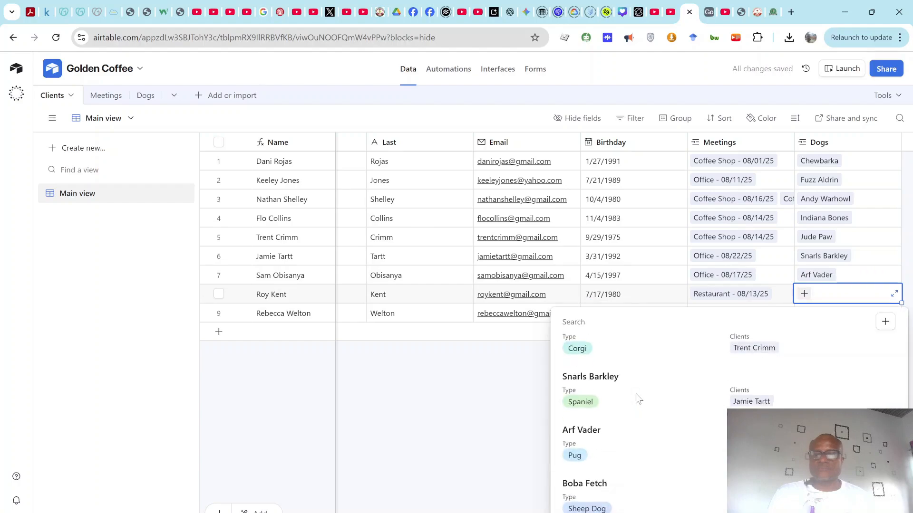
click(592, 460)
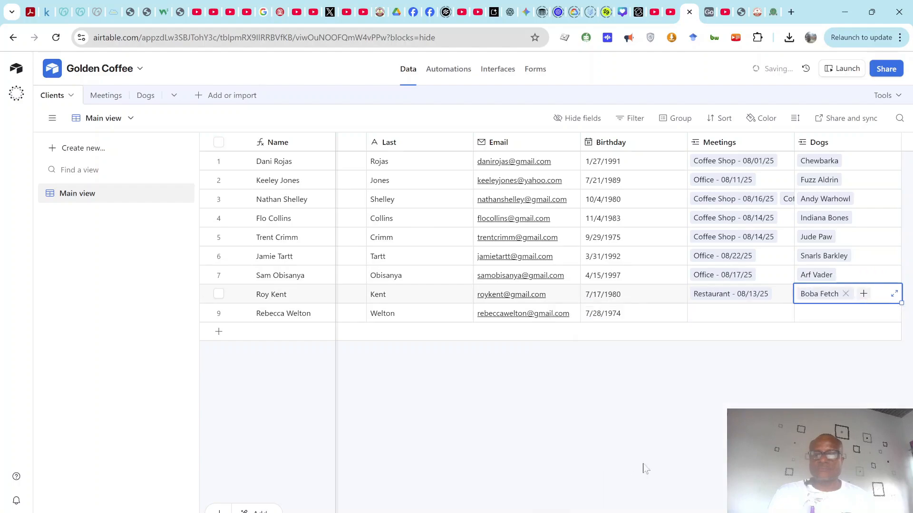
Step: Link JK Growling and the Office - 08/22/25 meeting to the ninth client
click(814, 312)
click(807, 315)
scroll(605, 445, down, 5)
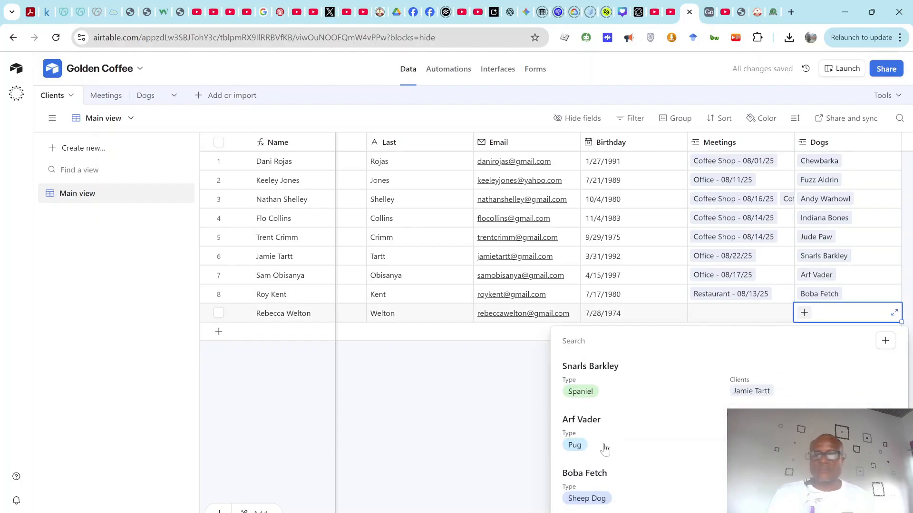
click(599, 512)
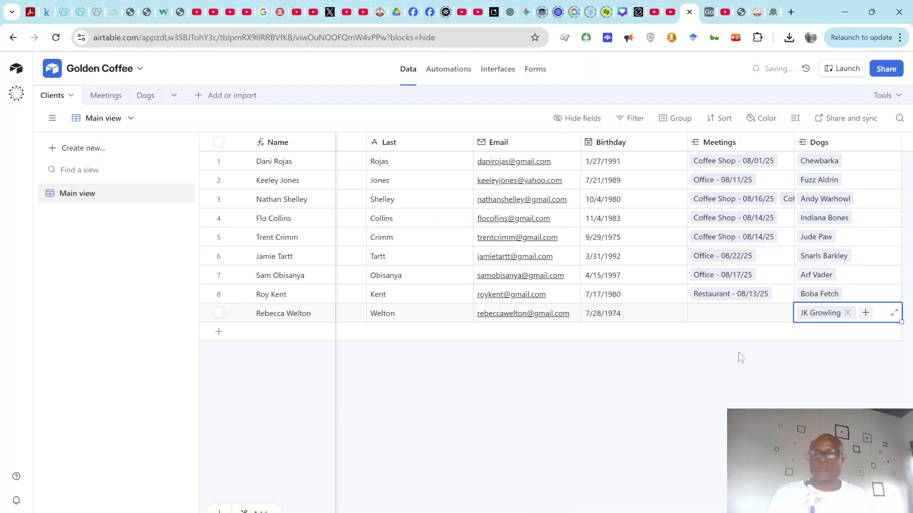
click(720, 312)
click(697, 312)
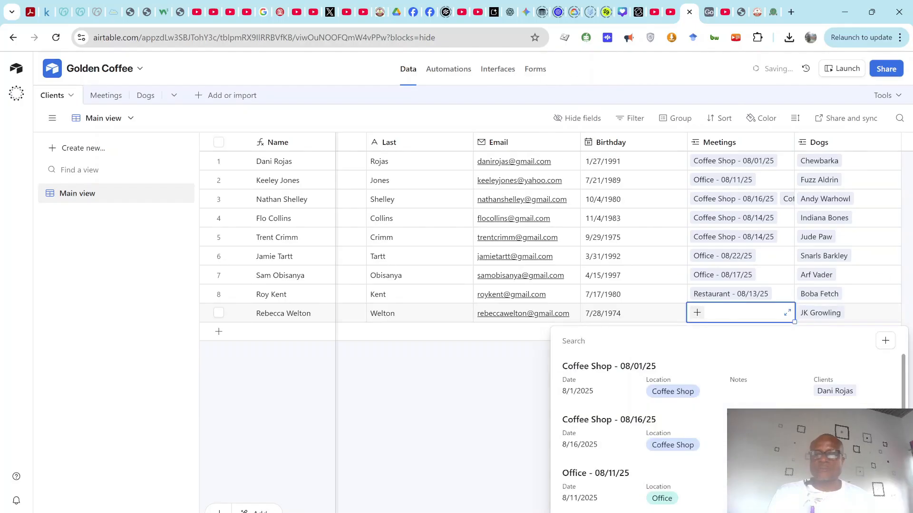
scroll(632, 407, down, 3)
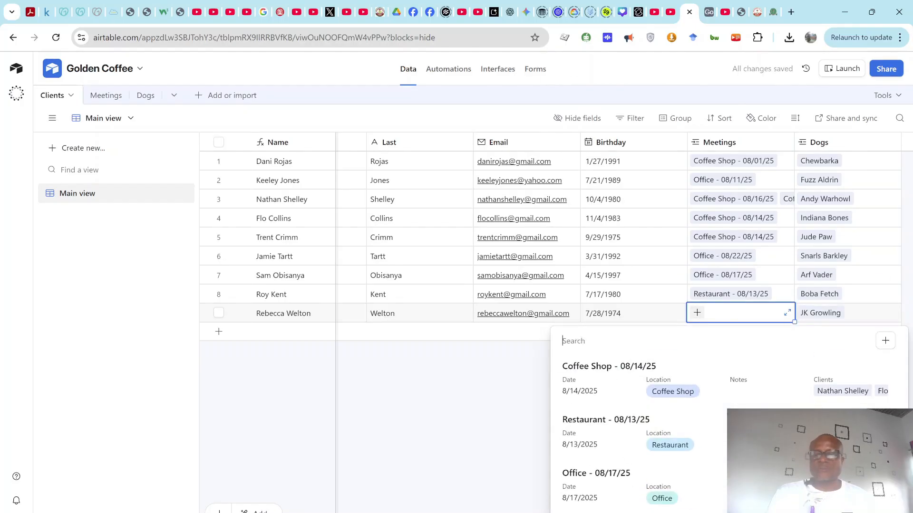
click(647, 511)
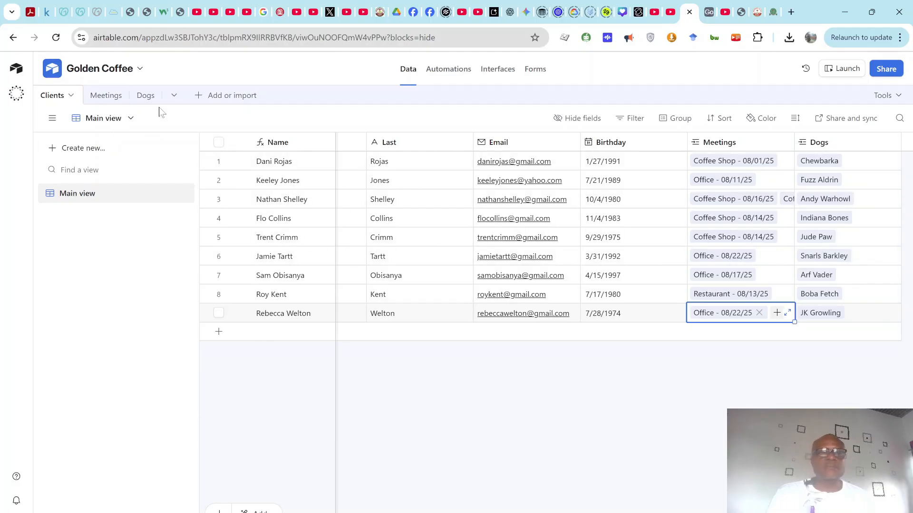
click(146, 95)
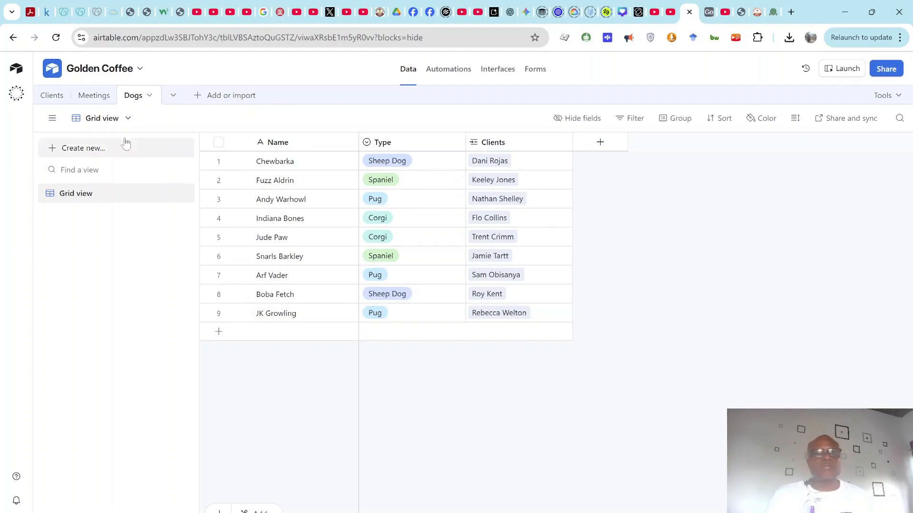
click(51, 96)
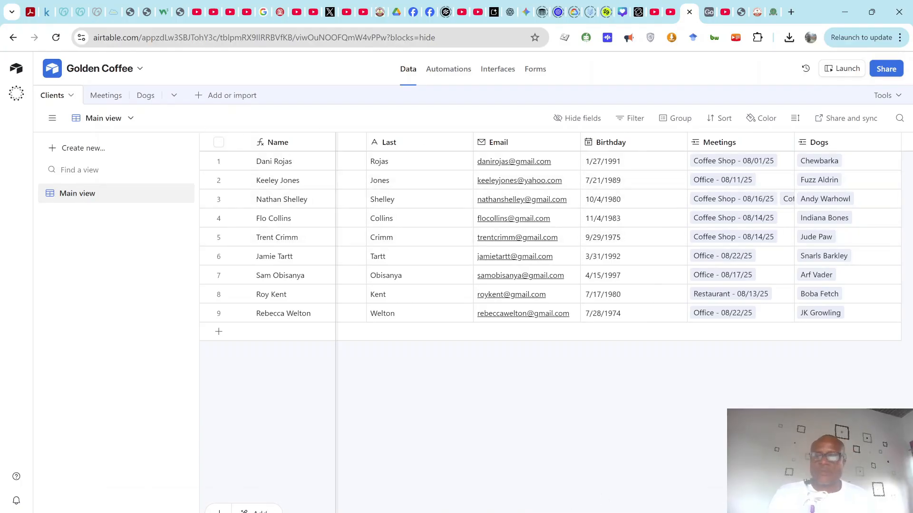
scroll(623, 238, right, 2)
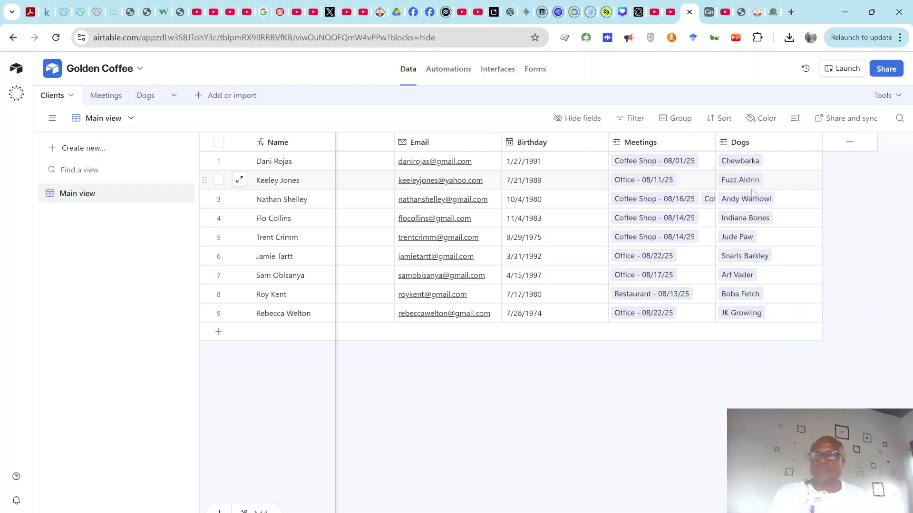
click(850, 143)
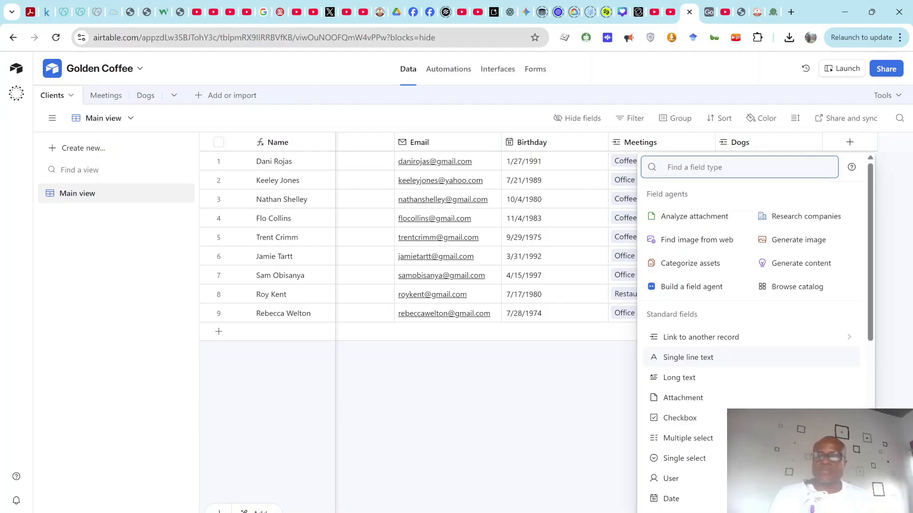
click(798, 338)
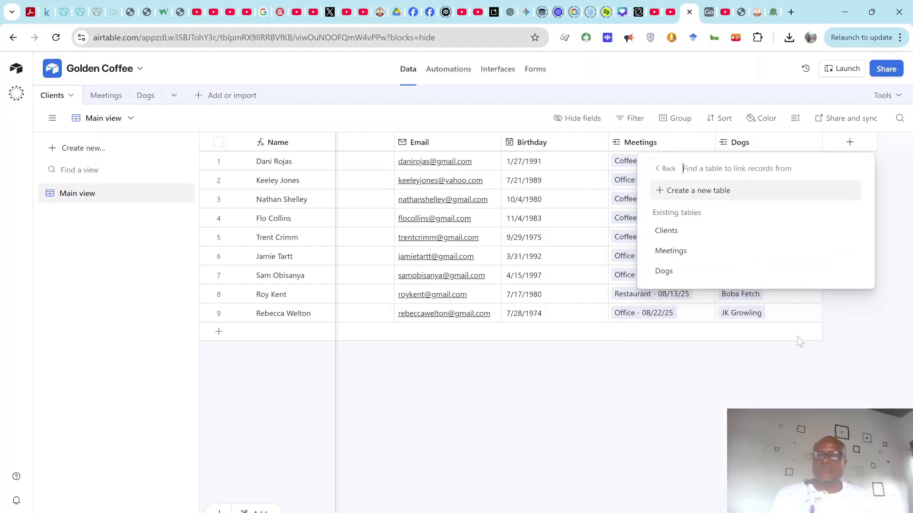
click(670, 272)
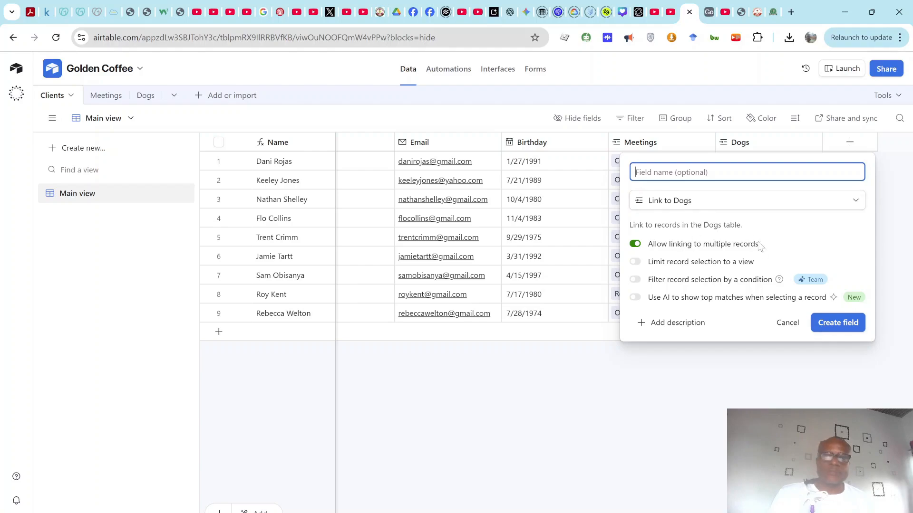
text(Dog)
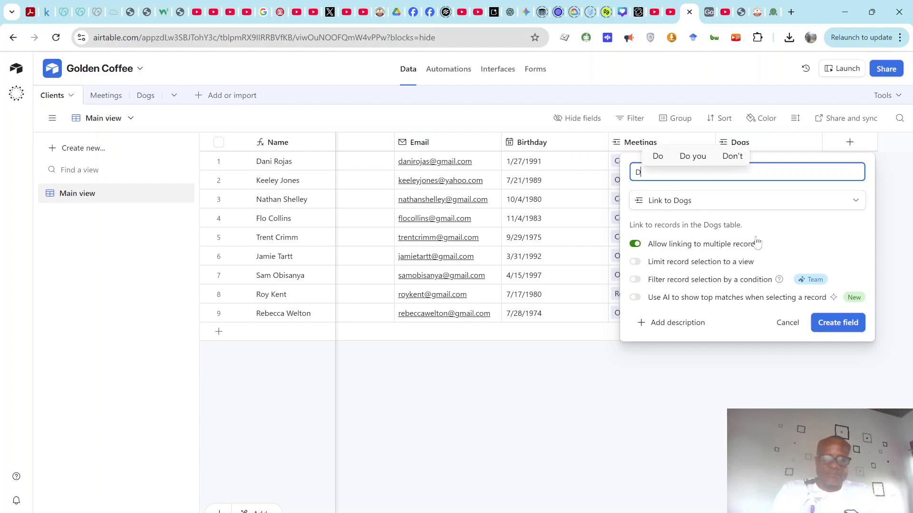
key(BackSpace)
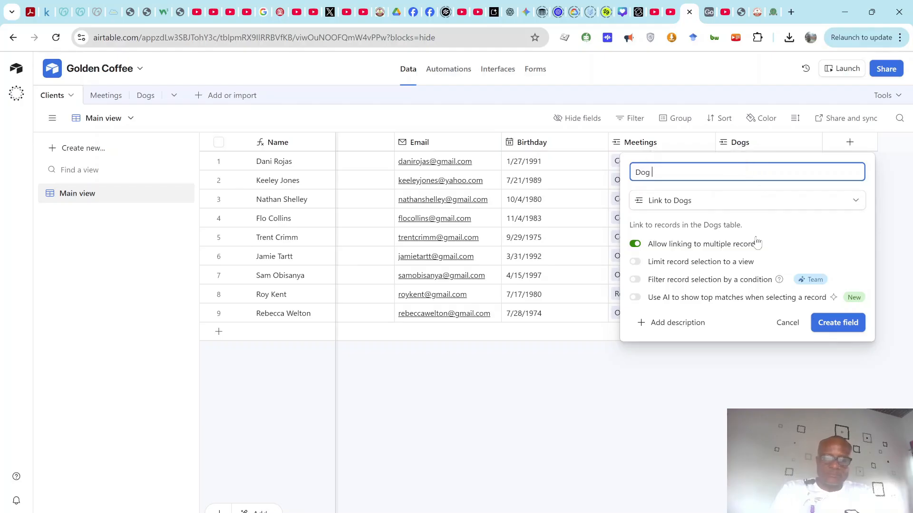
text(type)
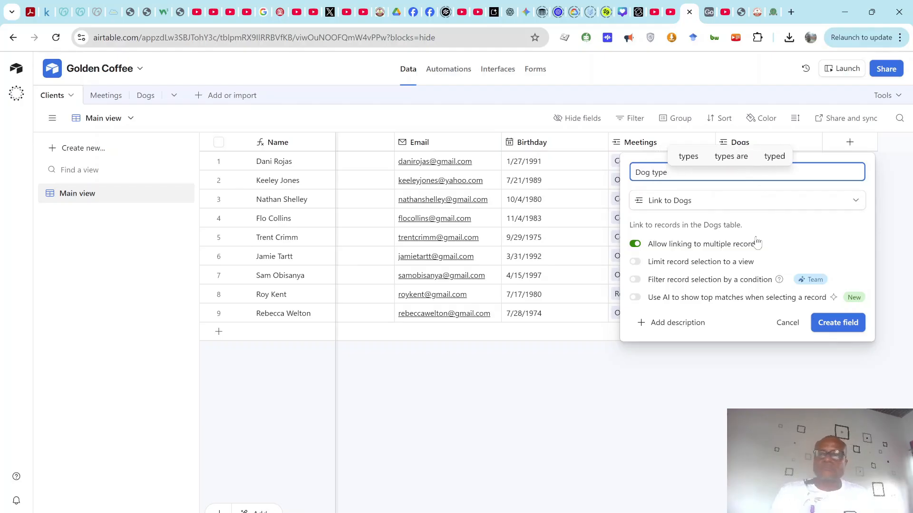
click(848, 328)
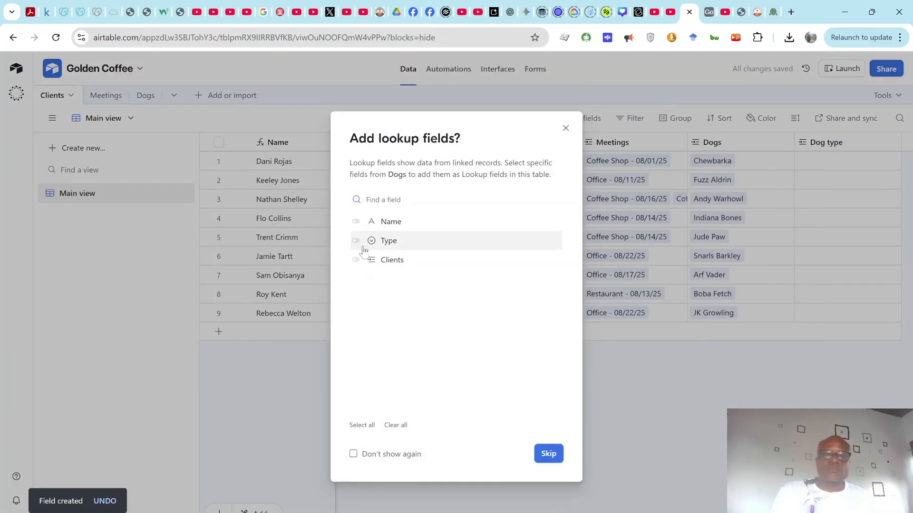
click(356, 241)
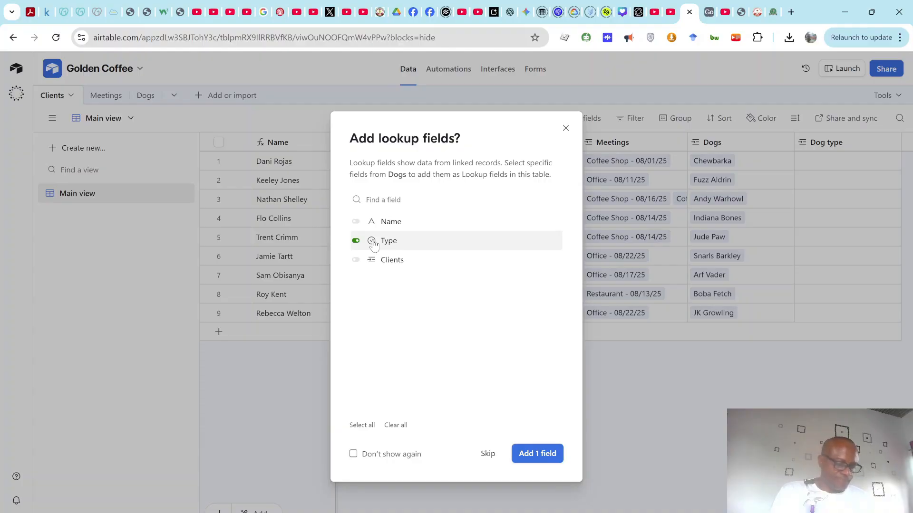
click(525, 454)
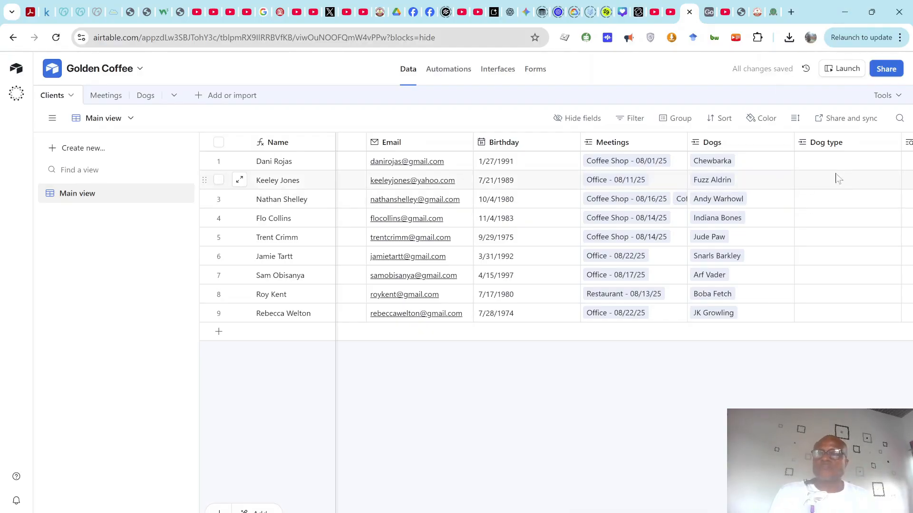
scroll(624, 236, right, 2)
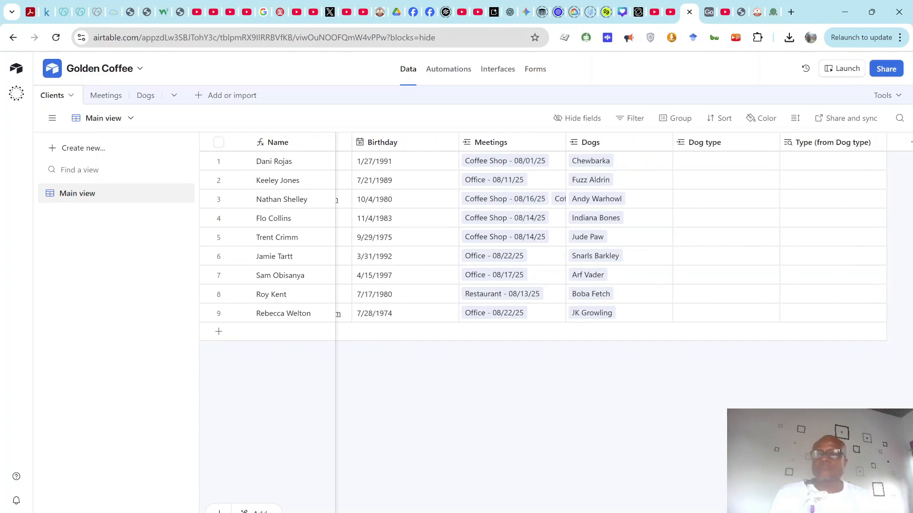
click(692, 164)
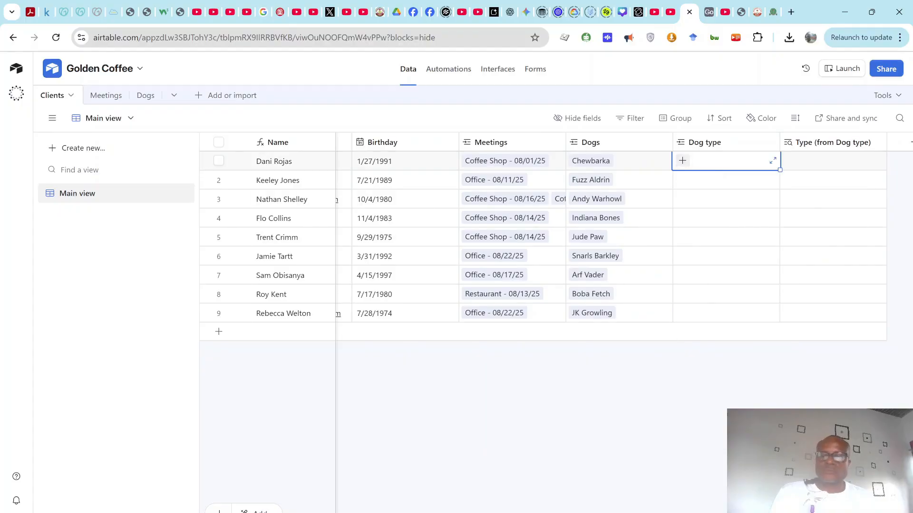
mouse_move(636, 512)
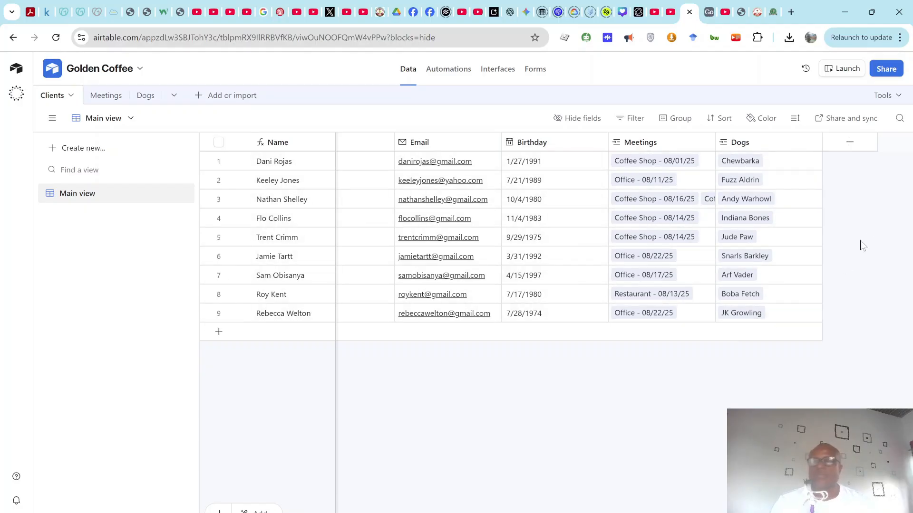
Step: Add a 'Dog type' lookup field showing each linked dog's Type through the Dogs link
click(850, 143)
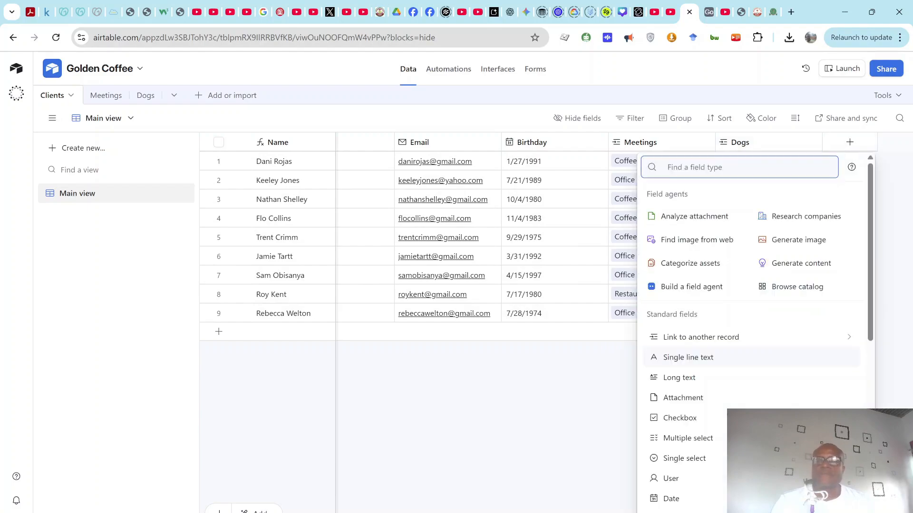
text(look)
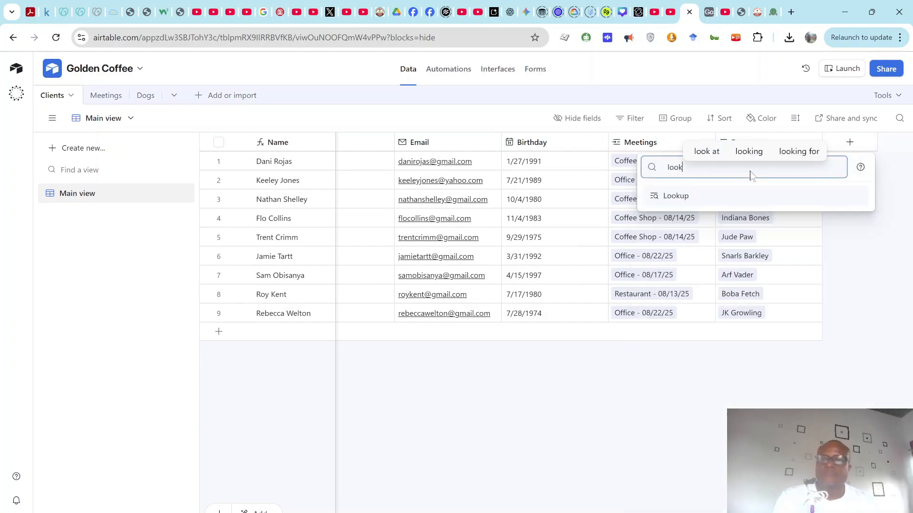
click(734, 197)
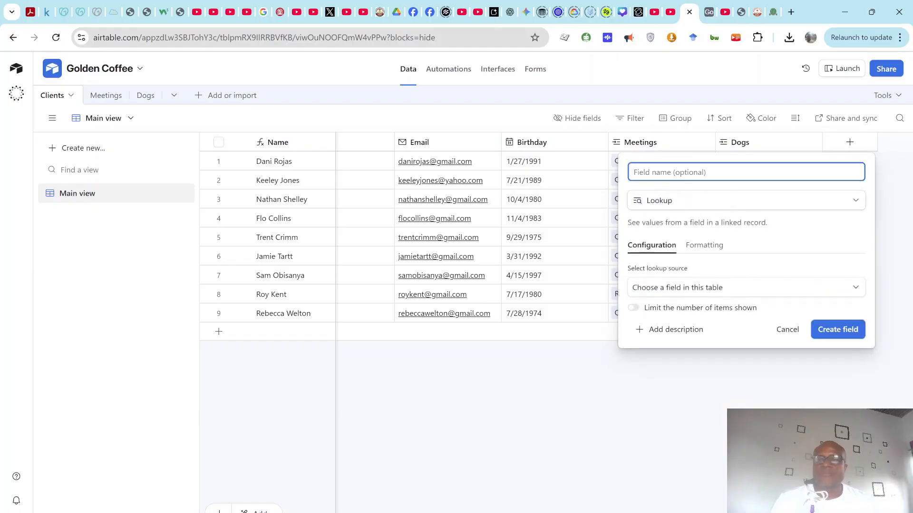
text(Do)
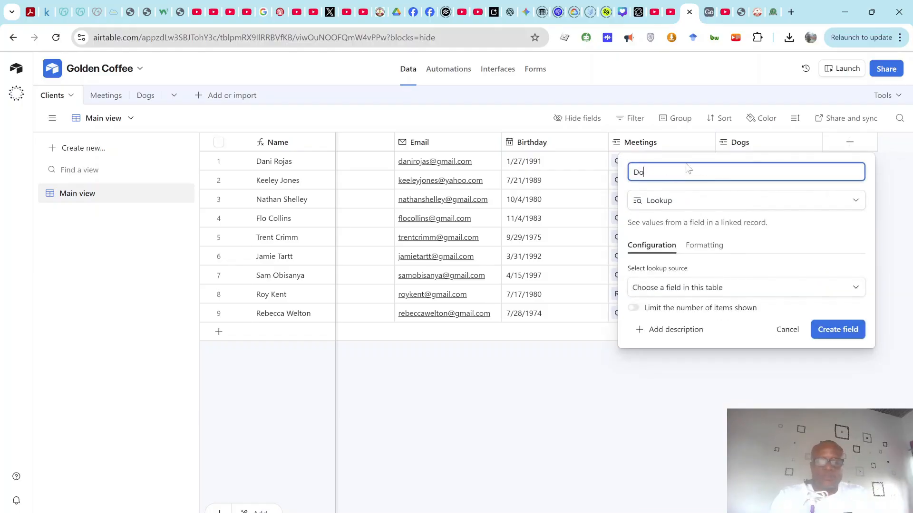
text(g type)
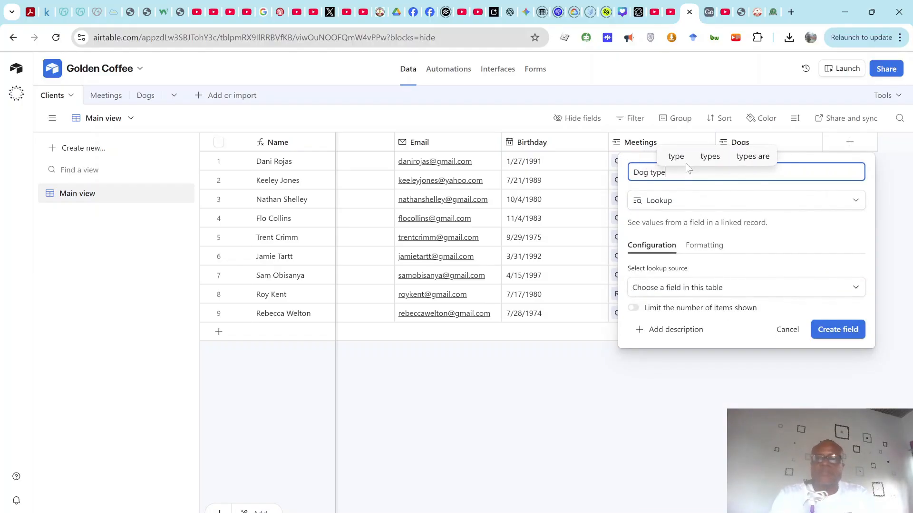
click(672, 288)
click(664, 358)
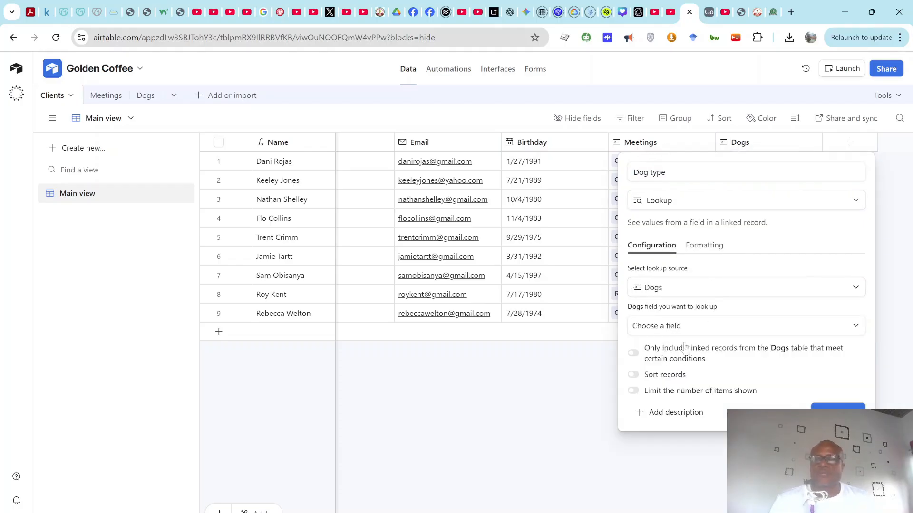
click(677, 327)
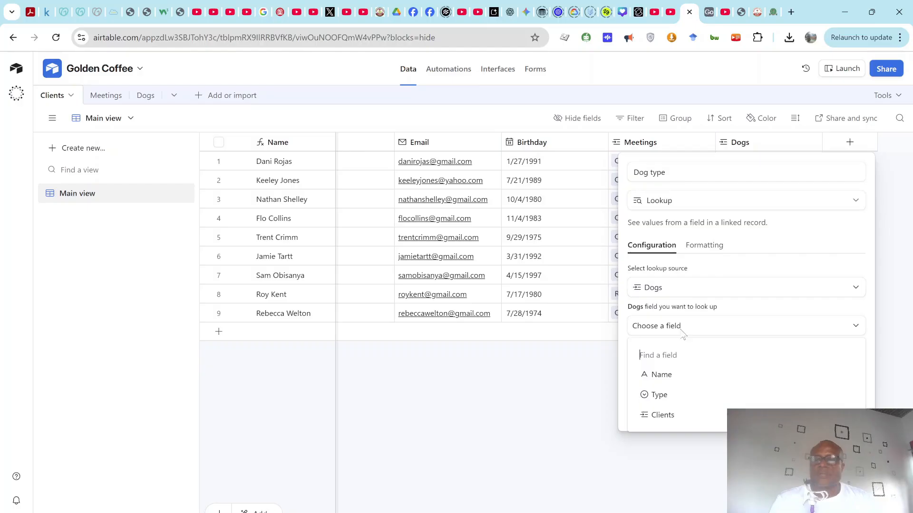
click(663, 395)
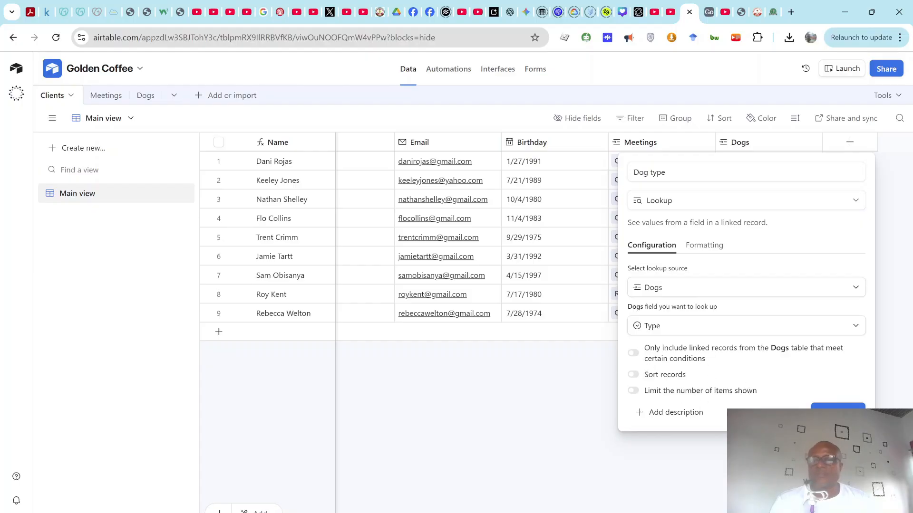
click(838, 405)
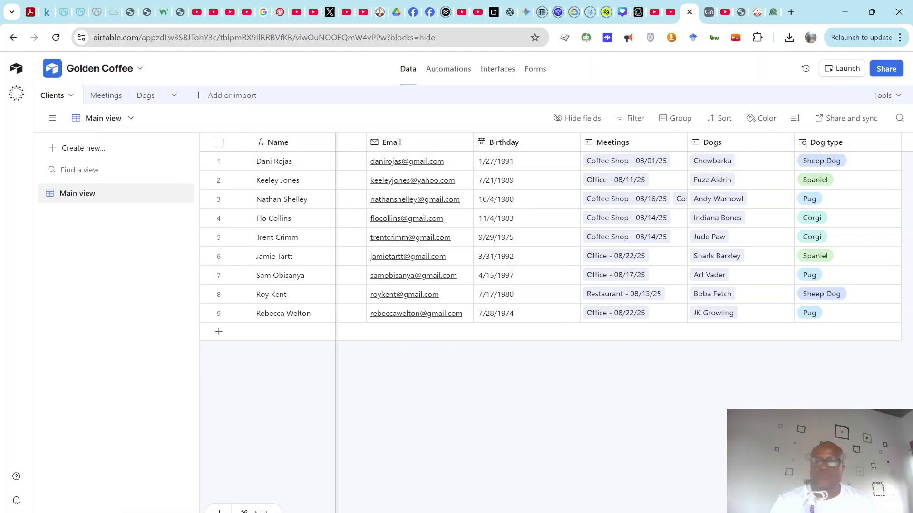
mouse_move(637, 512)
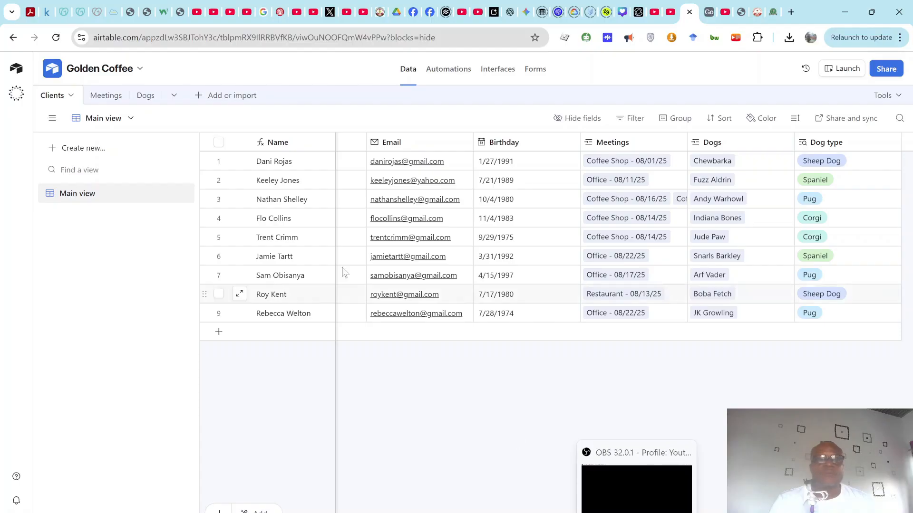
click(142, 98)
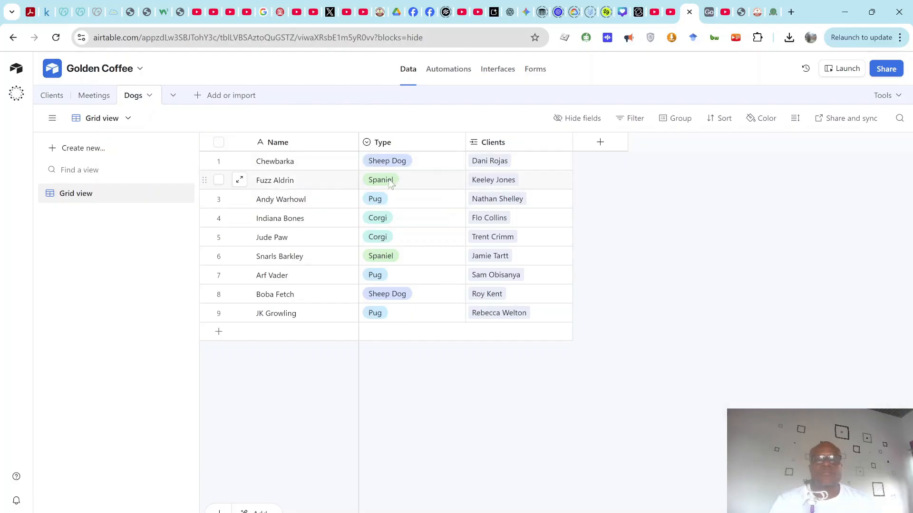
click(52, 97)
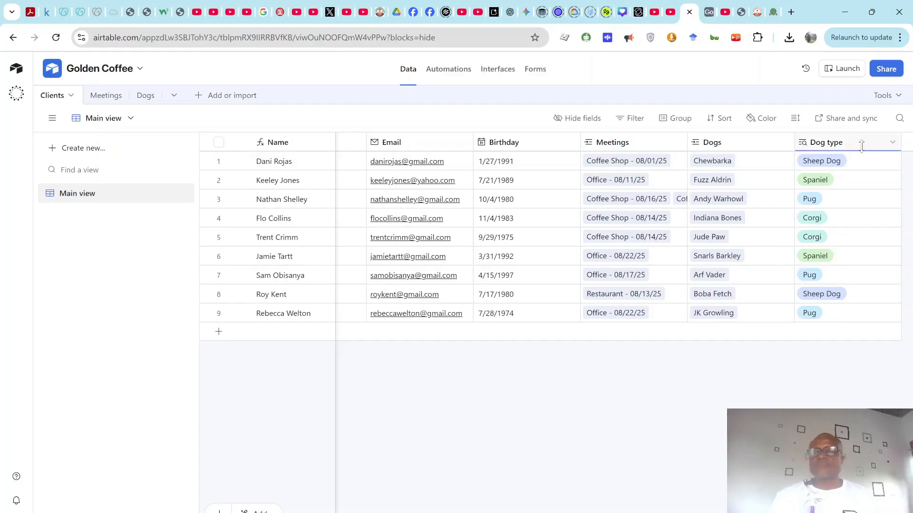
scroll(551, 238, right, 3)
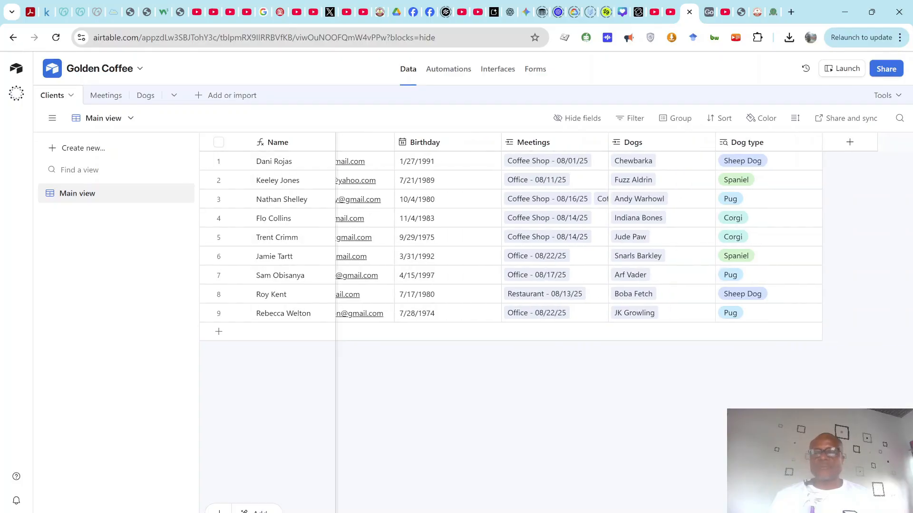
Step: Set up a 'Latest meeting' rollup over the linked Meetings' Date values
click(849, 144)
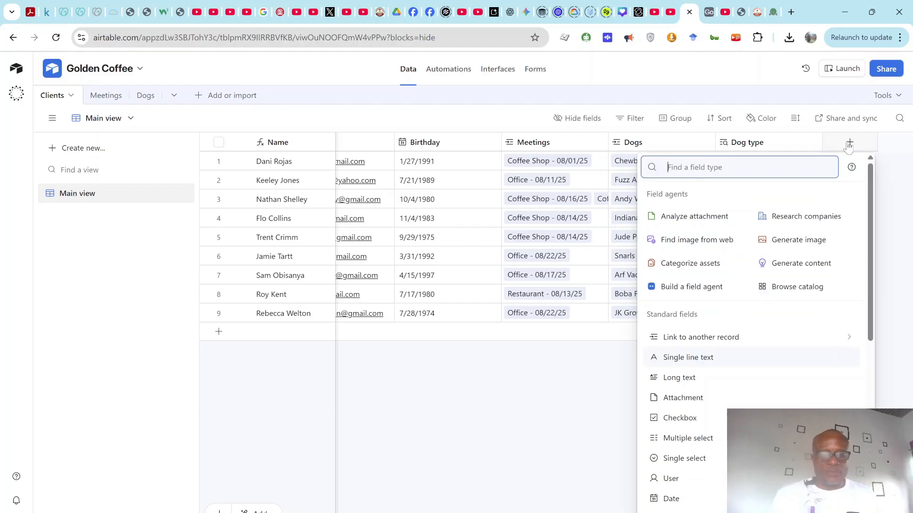
text(roll)
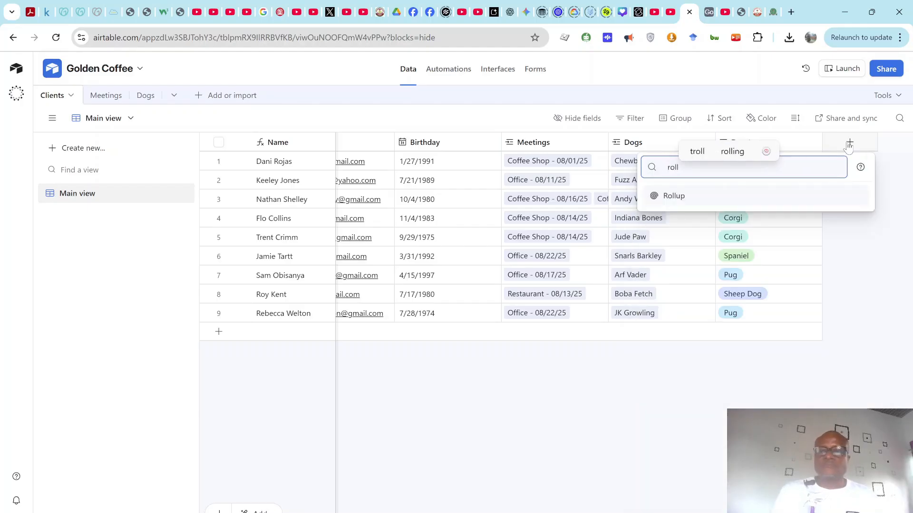
click(810, 195)
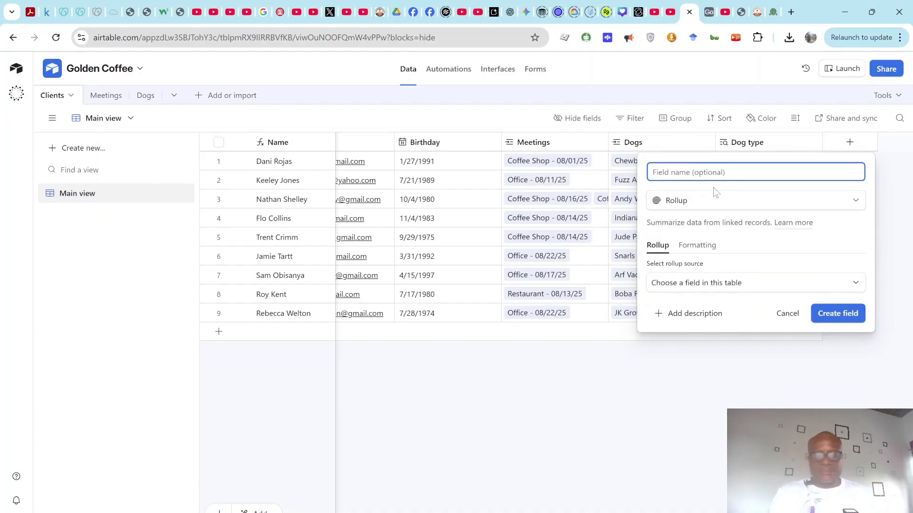
text(Latest m)
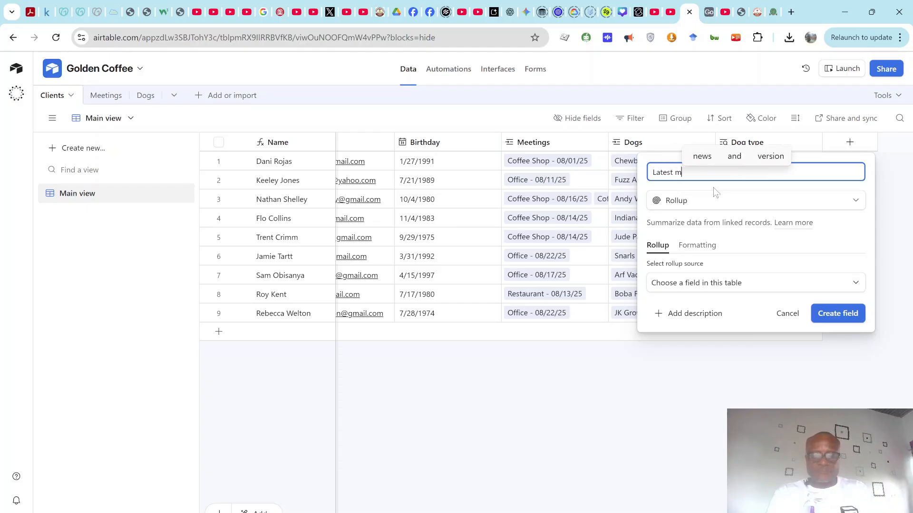
text(eetin)
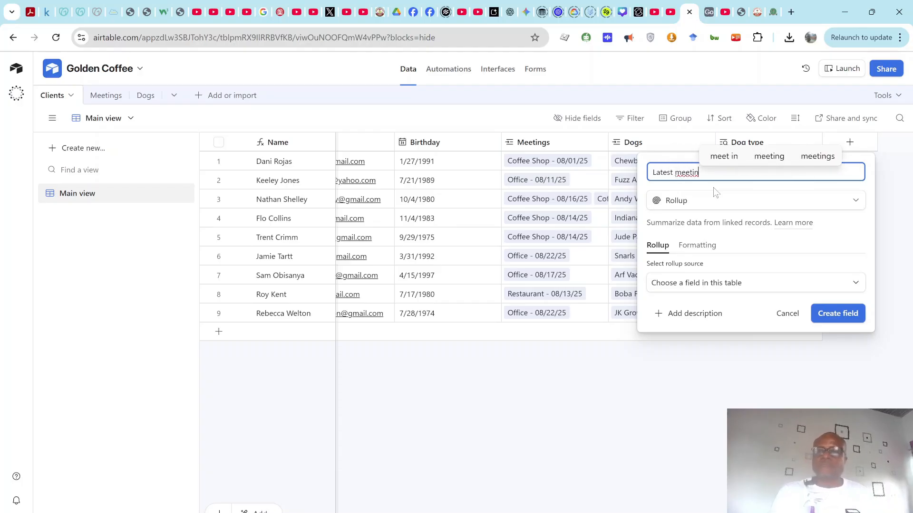
text(g)
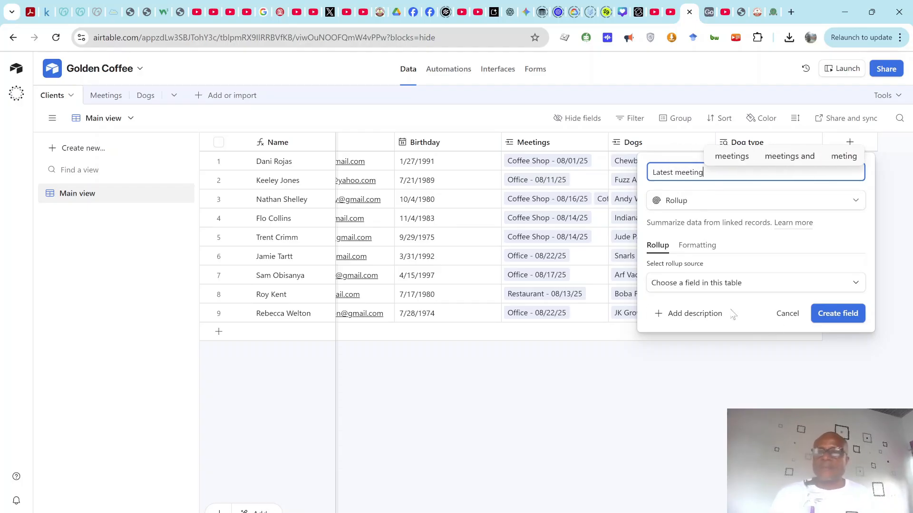
click(706, 291)
click(703, 331)
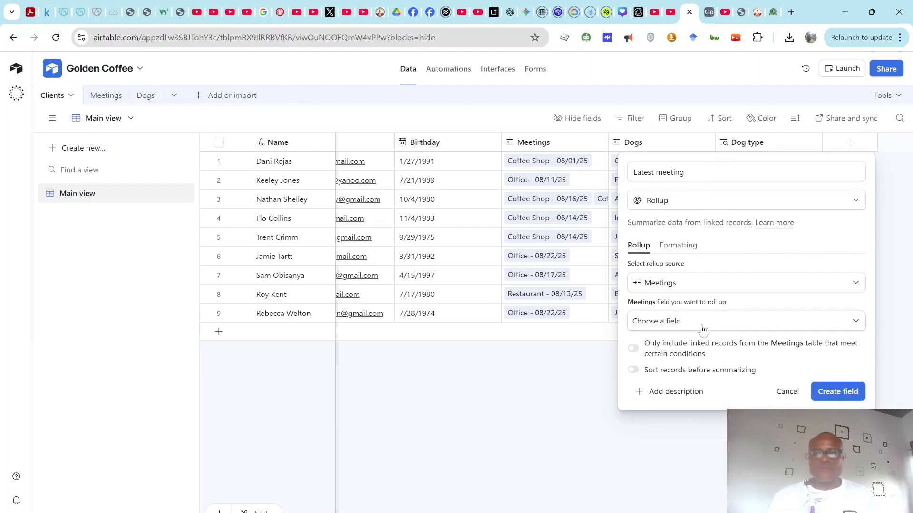
click(767, 324)
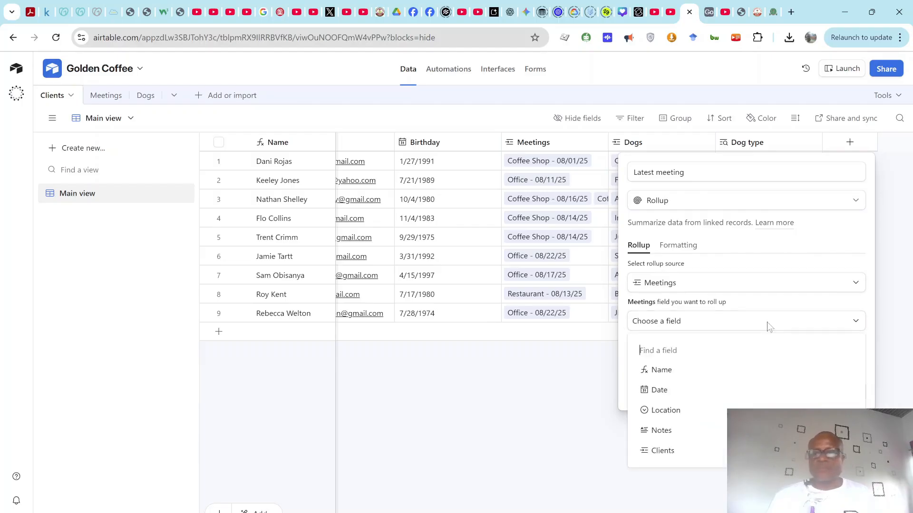
click(671, 391)
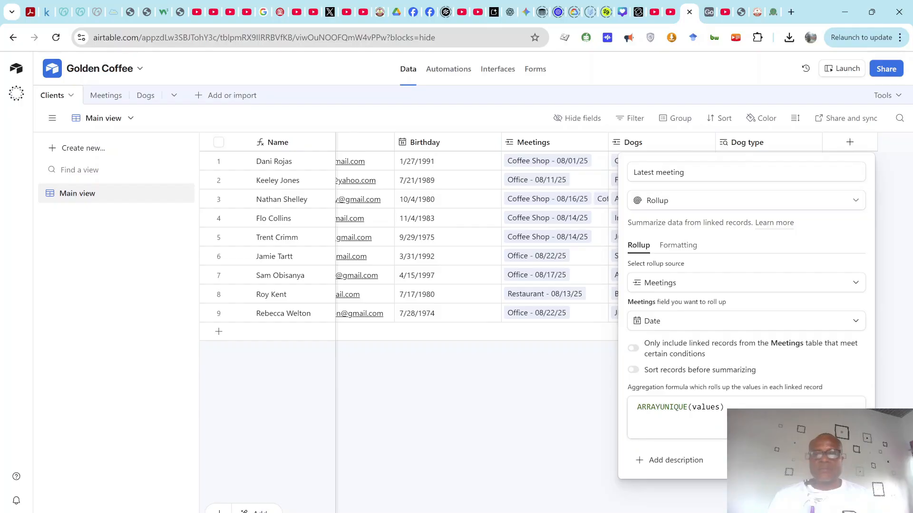
Step: Replace ARRAYUNIQUE with MAX in the rollup formula and create the field
click(724, 407)
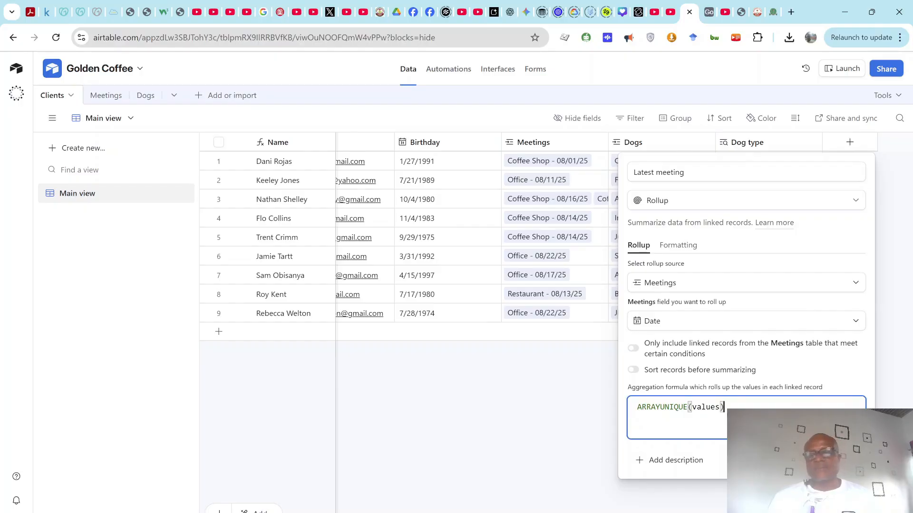
click(688, 407)
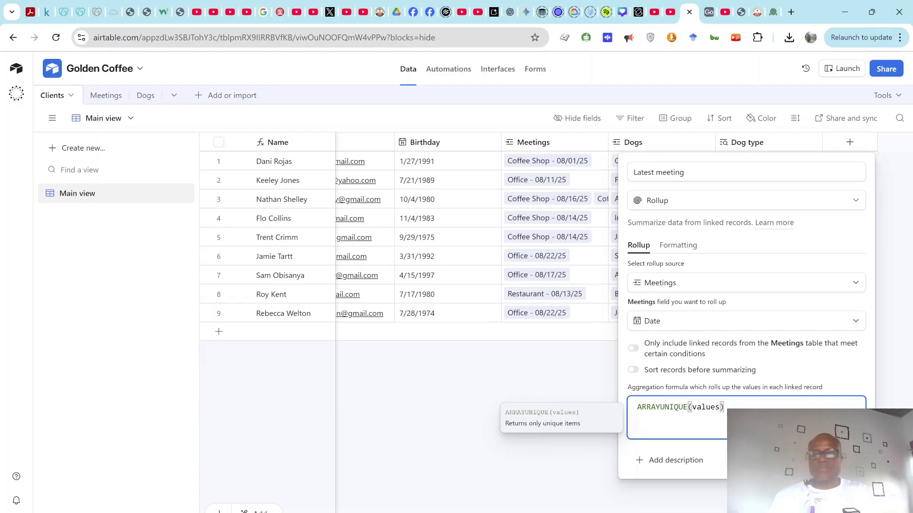
key(BackSpace)
key(BackSpace)
key(BackSpace)
key(BackSpace)
key(BackSpace)
key(BackSpace)
key(BackSpace)
key(BackSpace)
key(BackSpace)
key(BackSpace)
key(BackSpace)
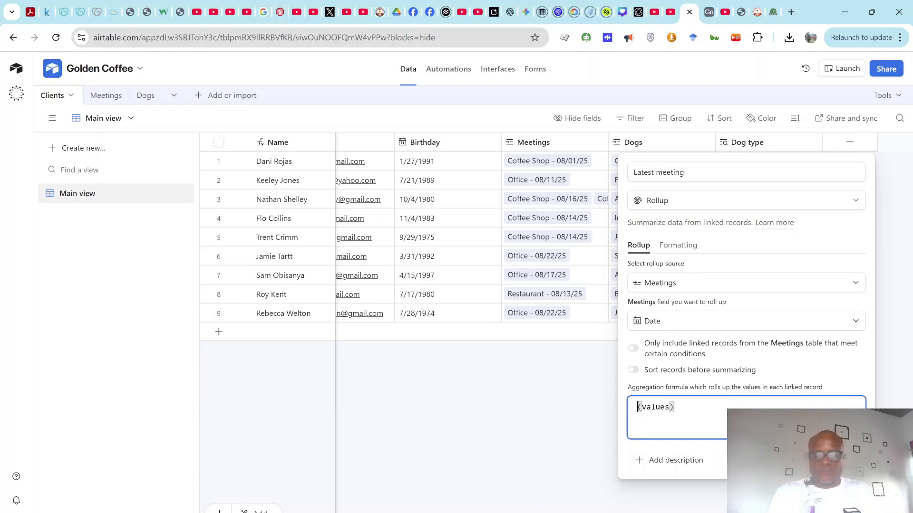
text(MAX)
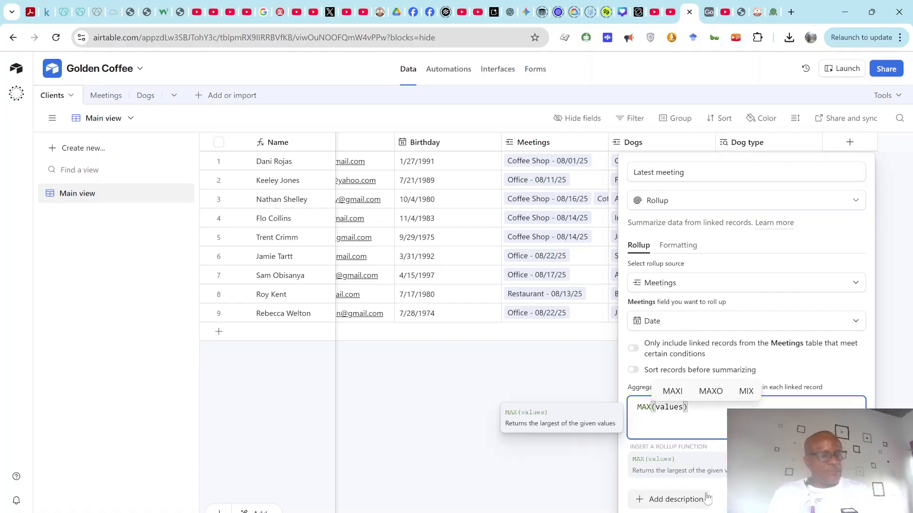
click(838, 499)
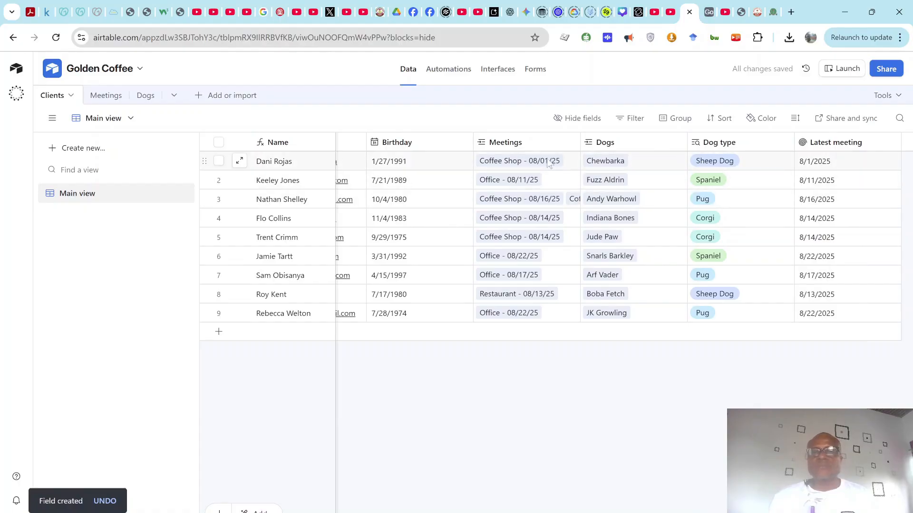
drag(579, 143, 661, 142)
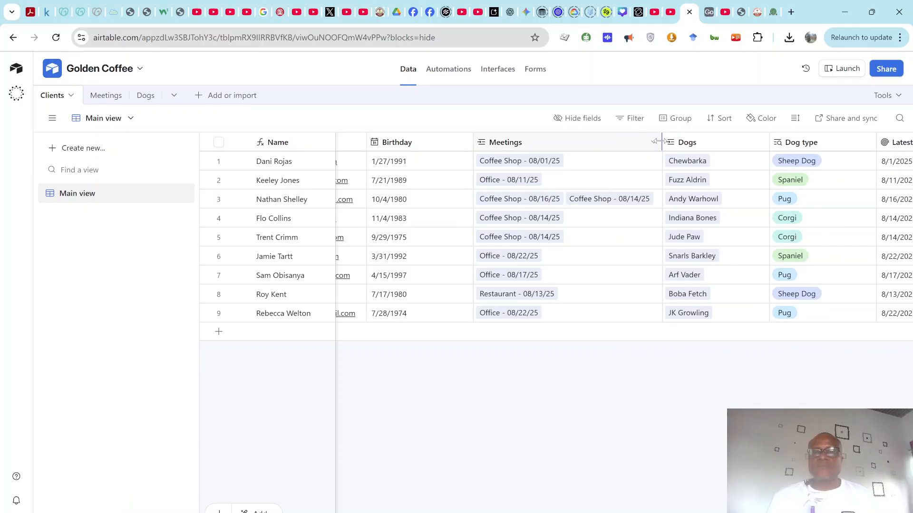
drag(661, 142, 594, 142)
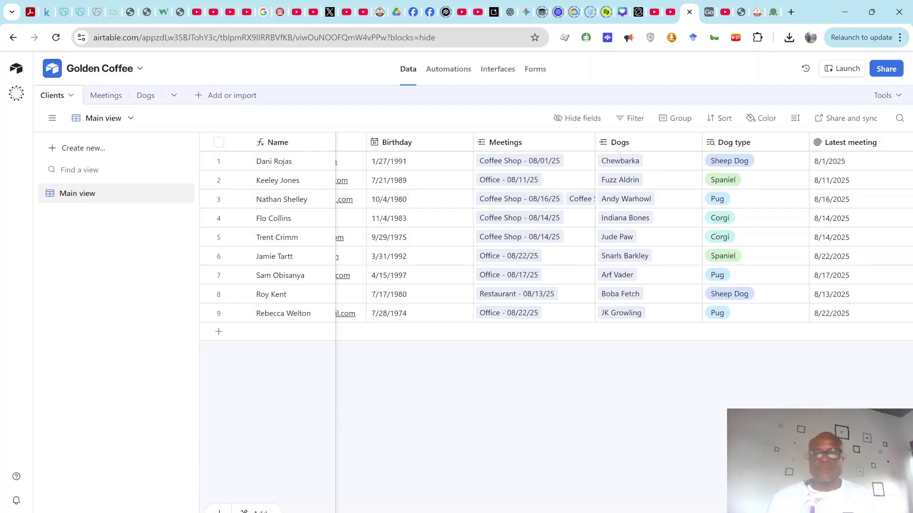
scroll(612, 227, left, 3)
scroll(611, 227, right, 5)
scroll(345, 297, left, 5)
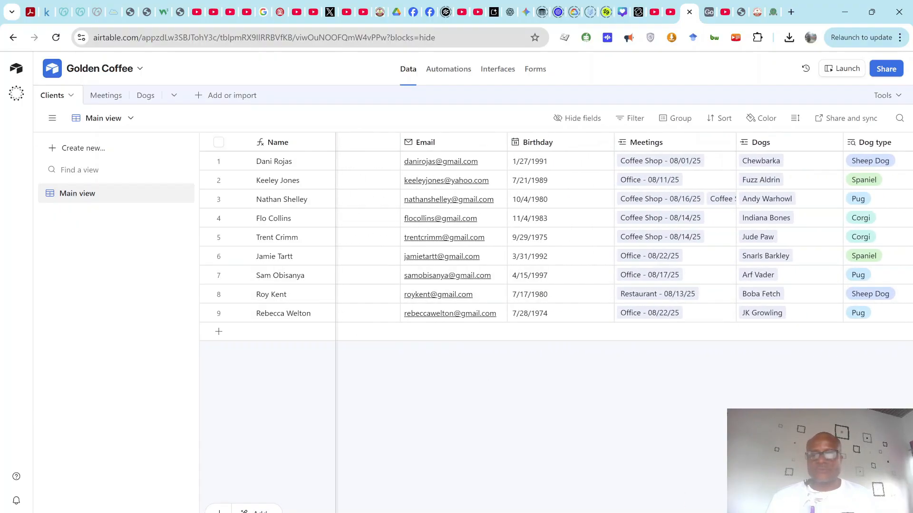
mouse_move(637, 512)
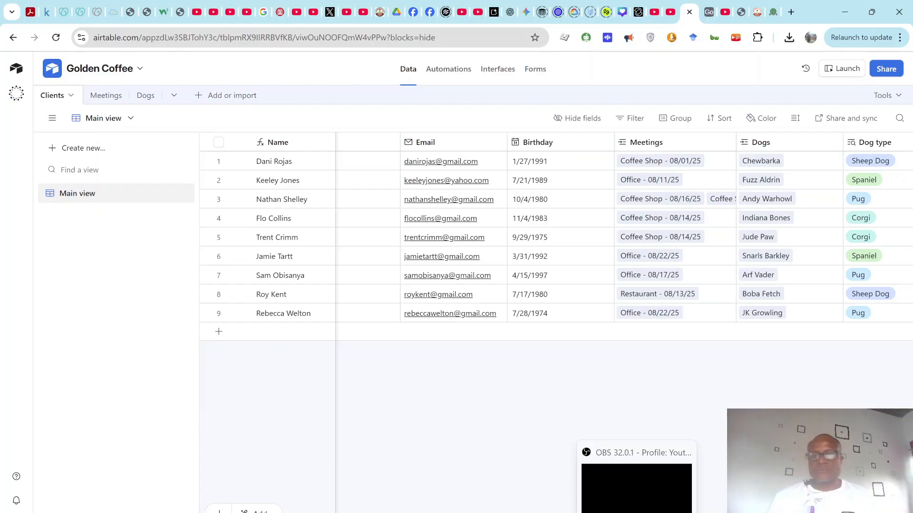
click(637, 512)
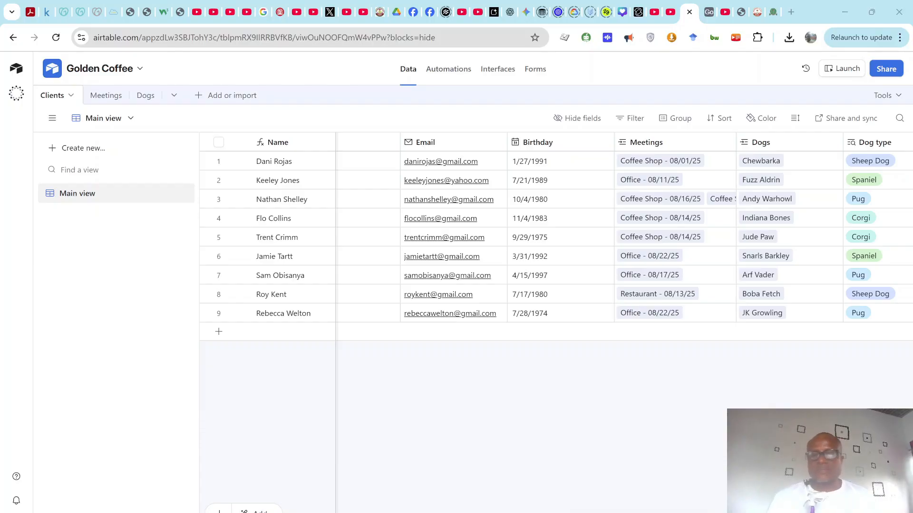
mouse_move(531, 512)
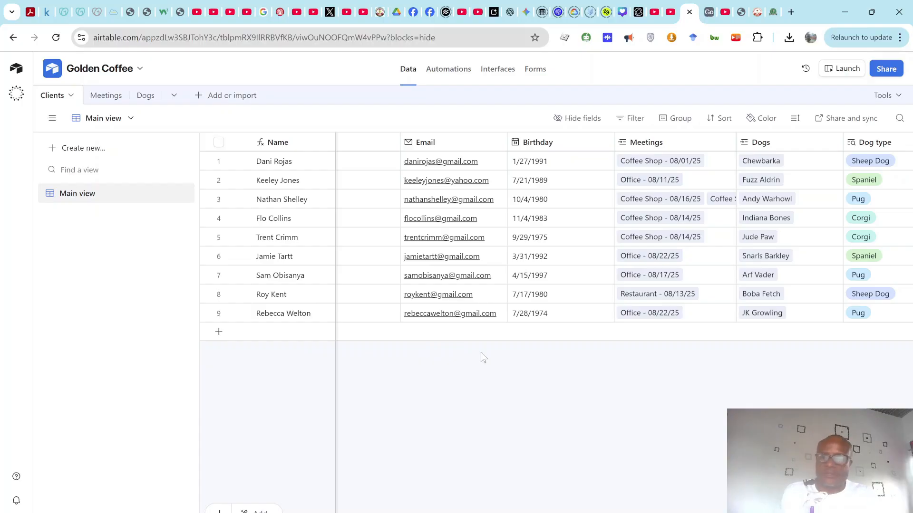
mouse_move(662, 511)
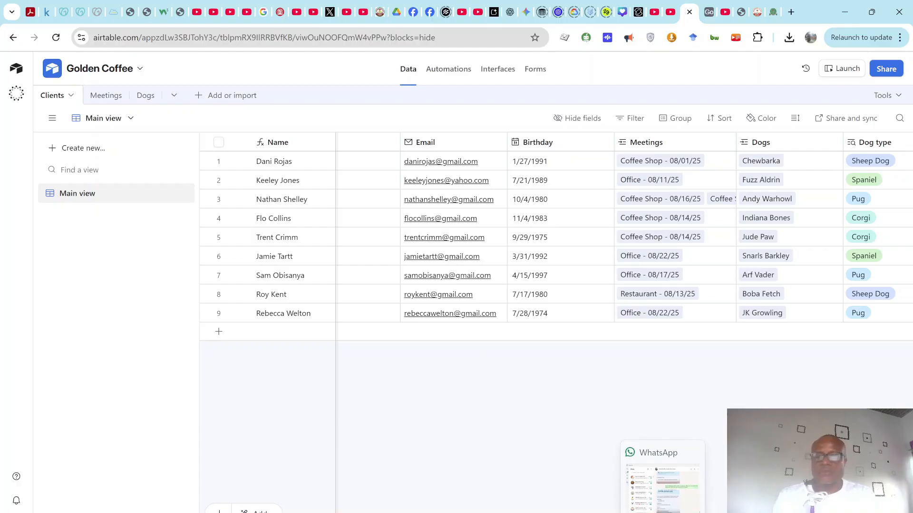